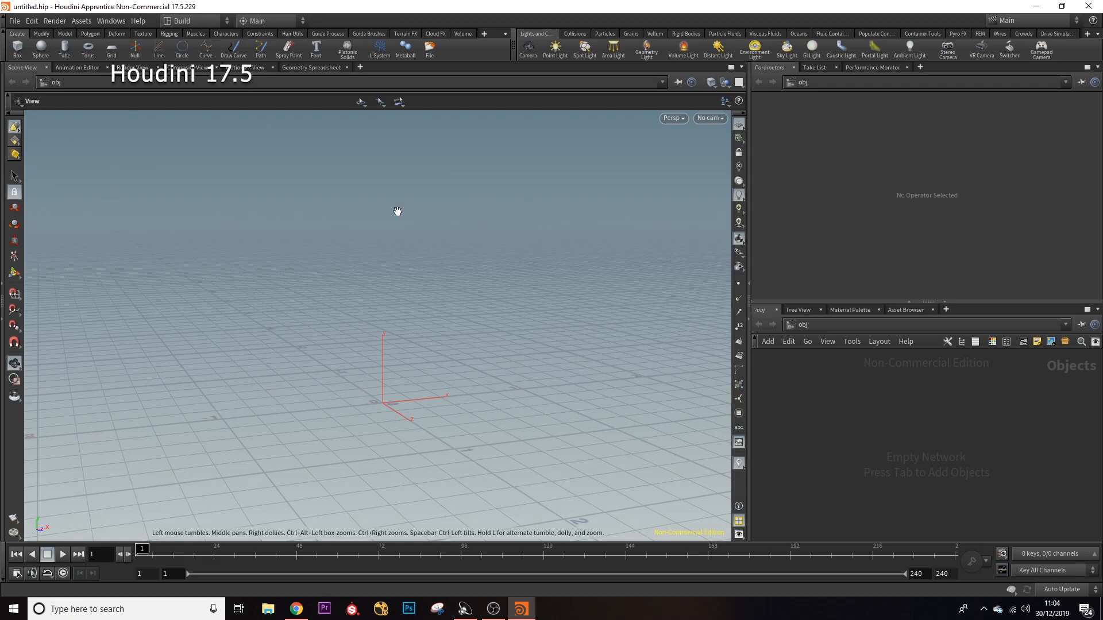
# - Create a grid object at the scene origin and reposition its node in the network
pyautogui.moveTo(337, 357); pyautogui.dragTo(315, 352)
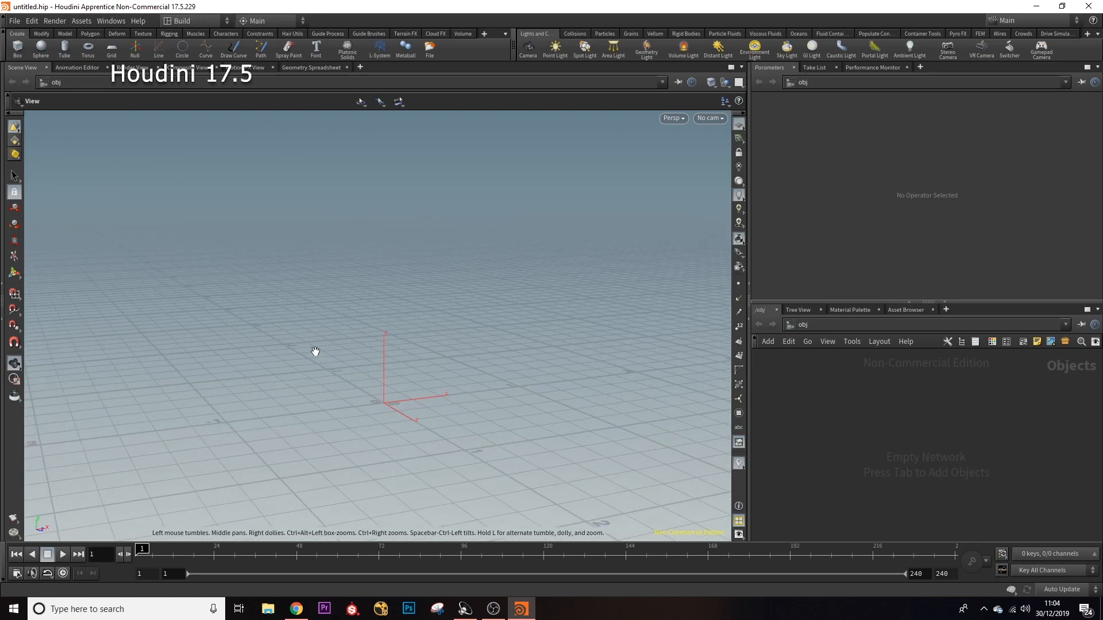
pyautogui.click(112, 50)
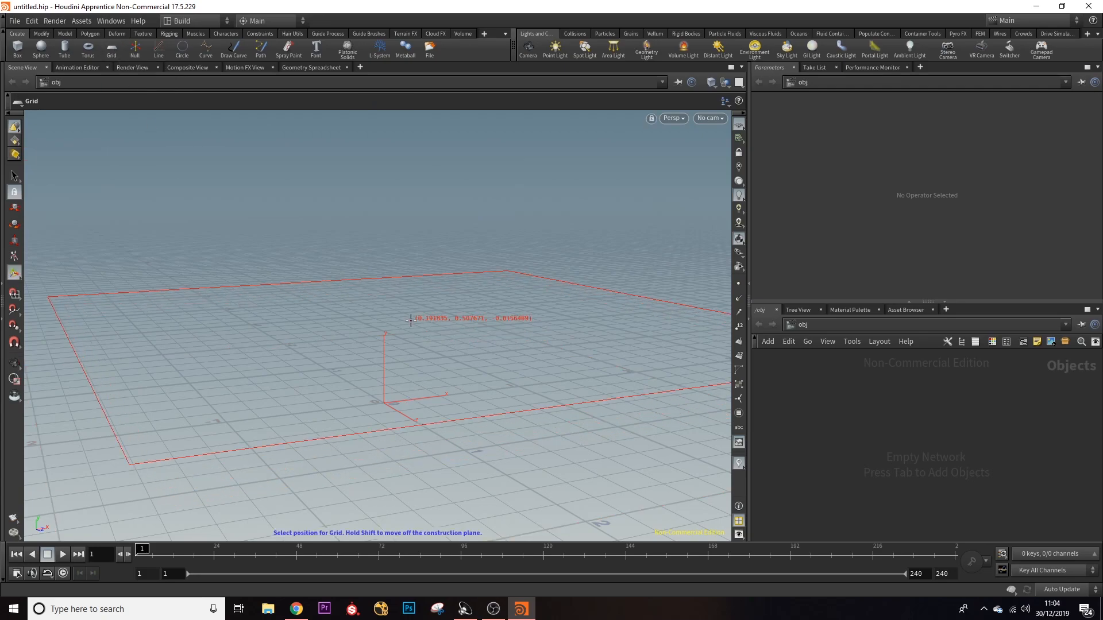
pyautogui.click(387, 325)
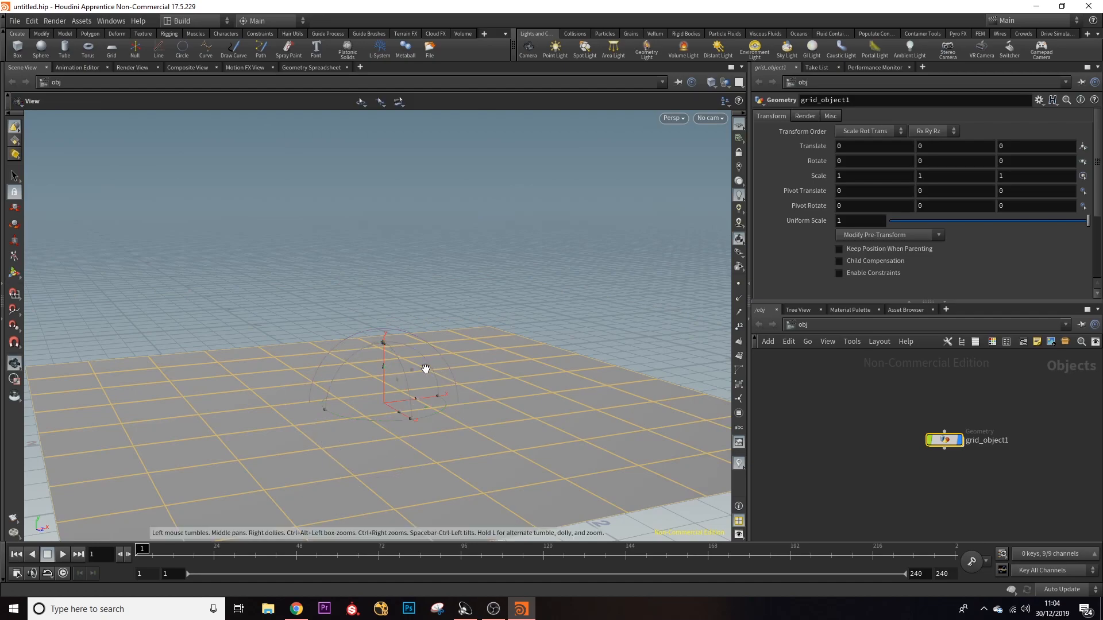
pyautogui.scroll(-8, 427, 369)
pyautogui.moveTo(418, 370); pyautogui.dragTo(468, 409)
pyautogui.press('Return')
pyautogui.moveTo(948, 441); pyautogui.dragTo(871, 415)
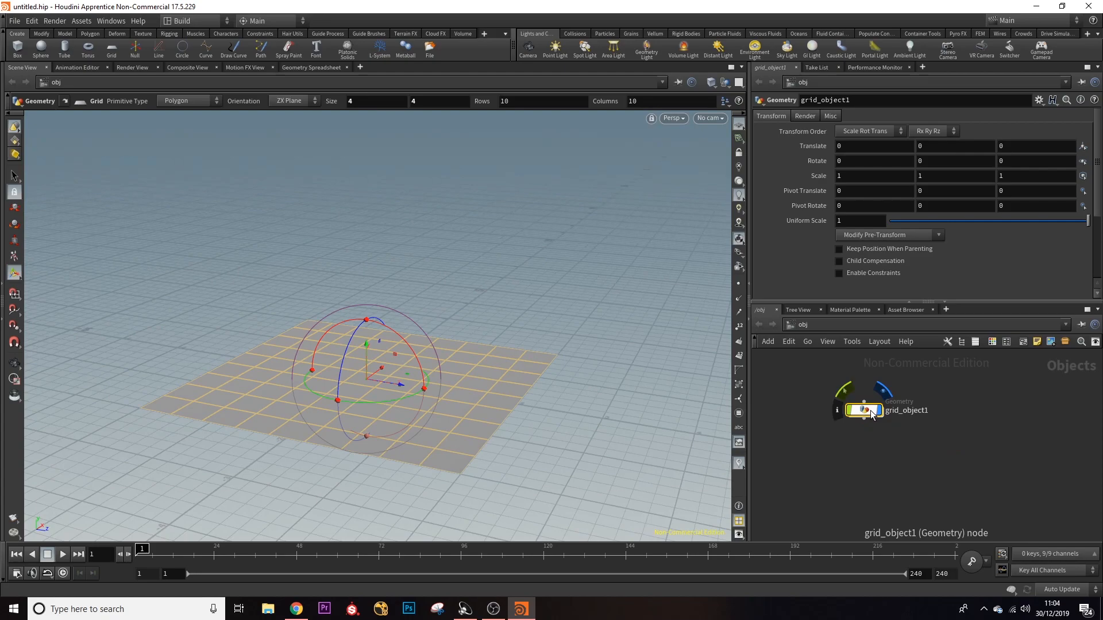
# - Inside the grid object, add a Transform node connected after the grid and make it the displayed node
pyautogui.doubleClick(870, 413)
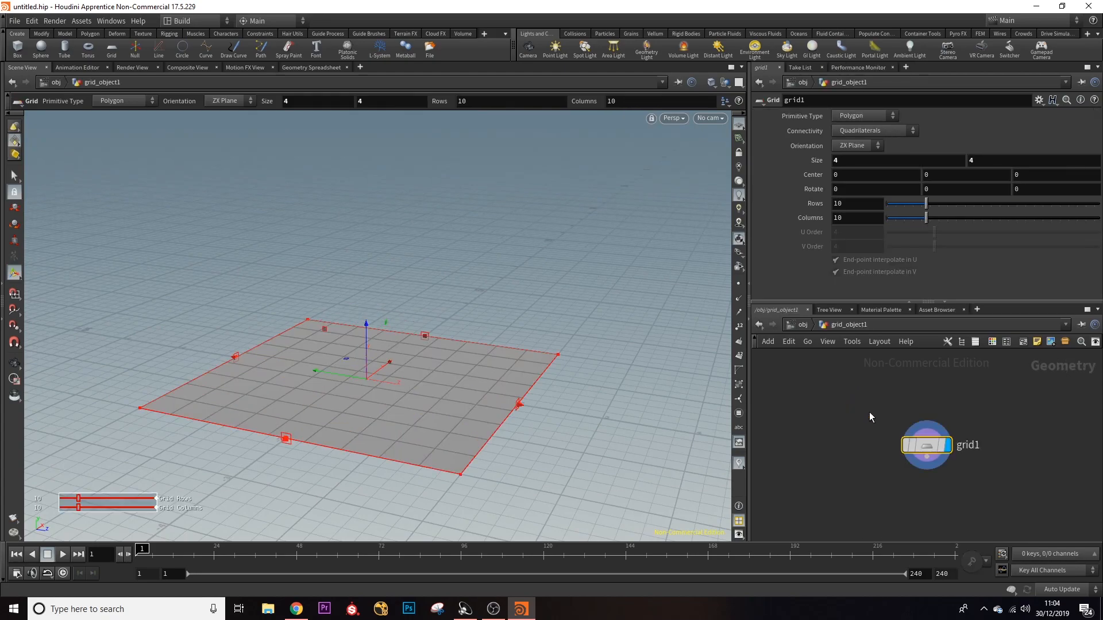
pyautogui.moveTo(967, 490); pyautogui.dragTo(882, 451, button='middle')
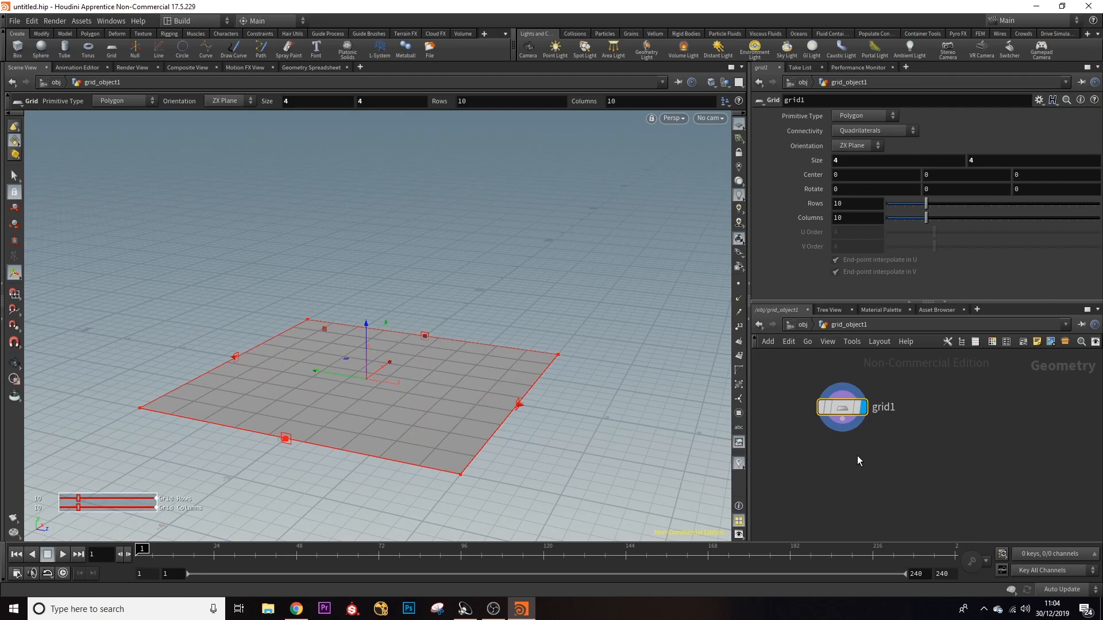
pyautogui.press('Tab')
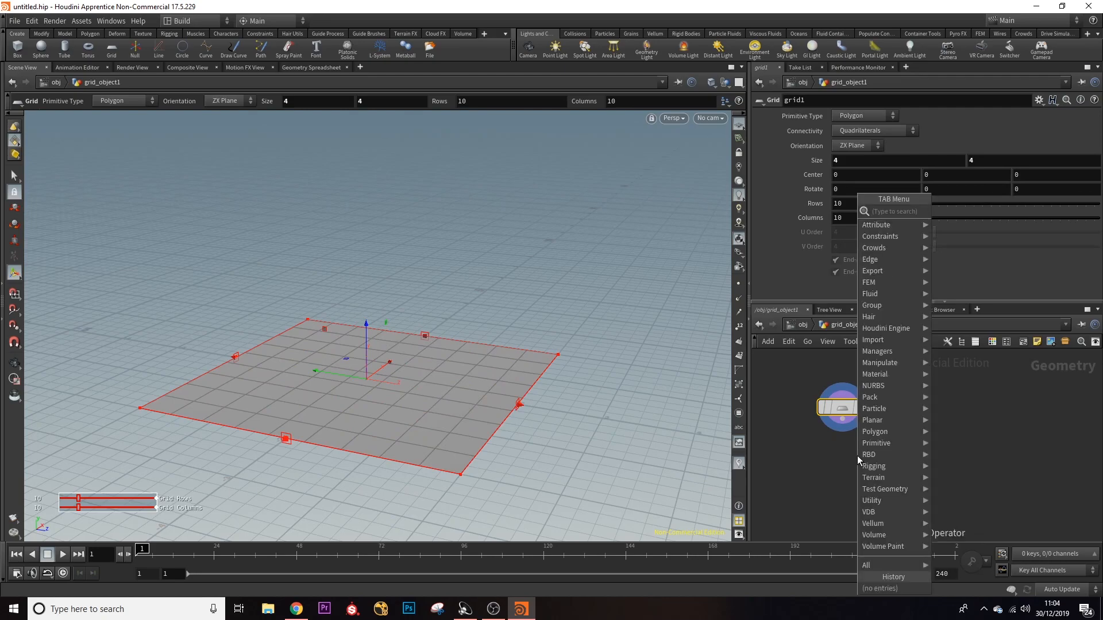
pyautogui.write('tra')
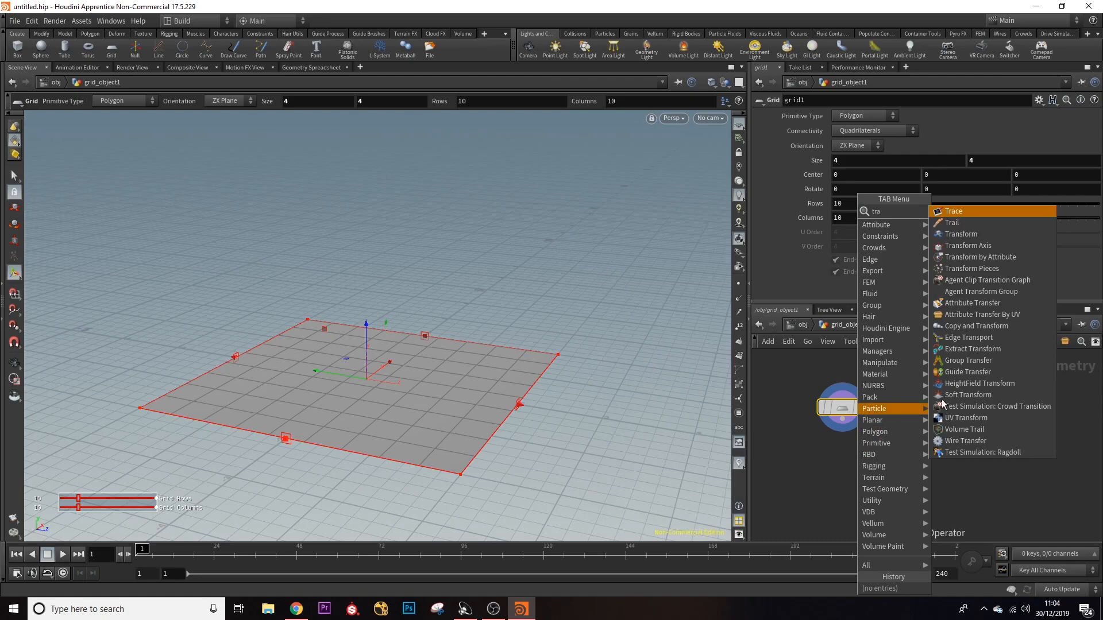
pyautogui.click(1018, 234)
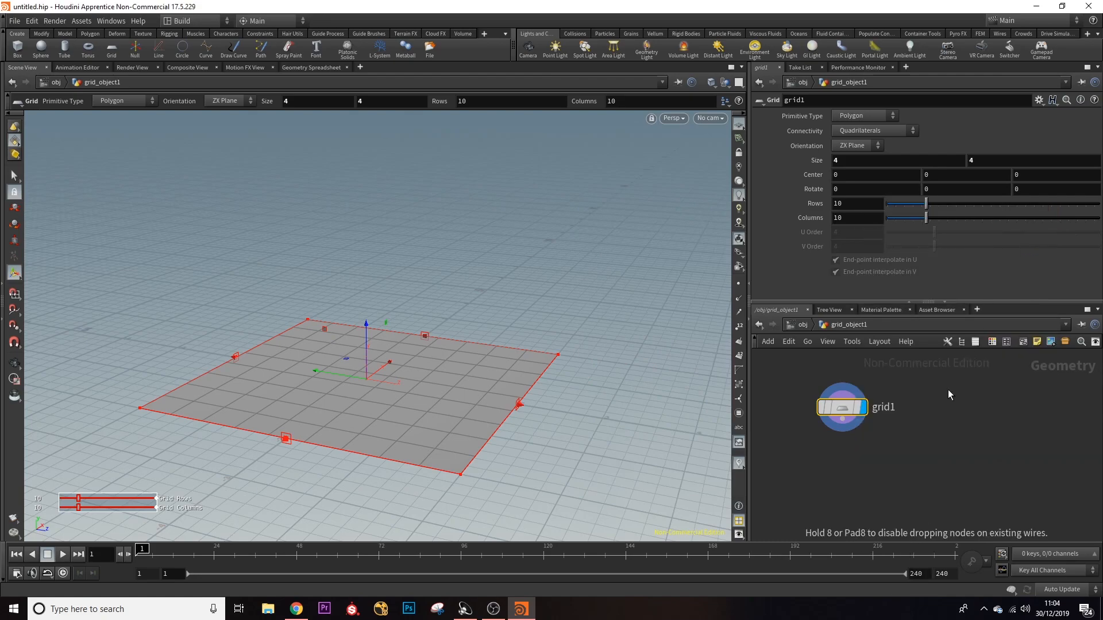
pyautogui.click(847, 454)
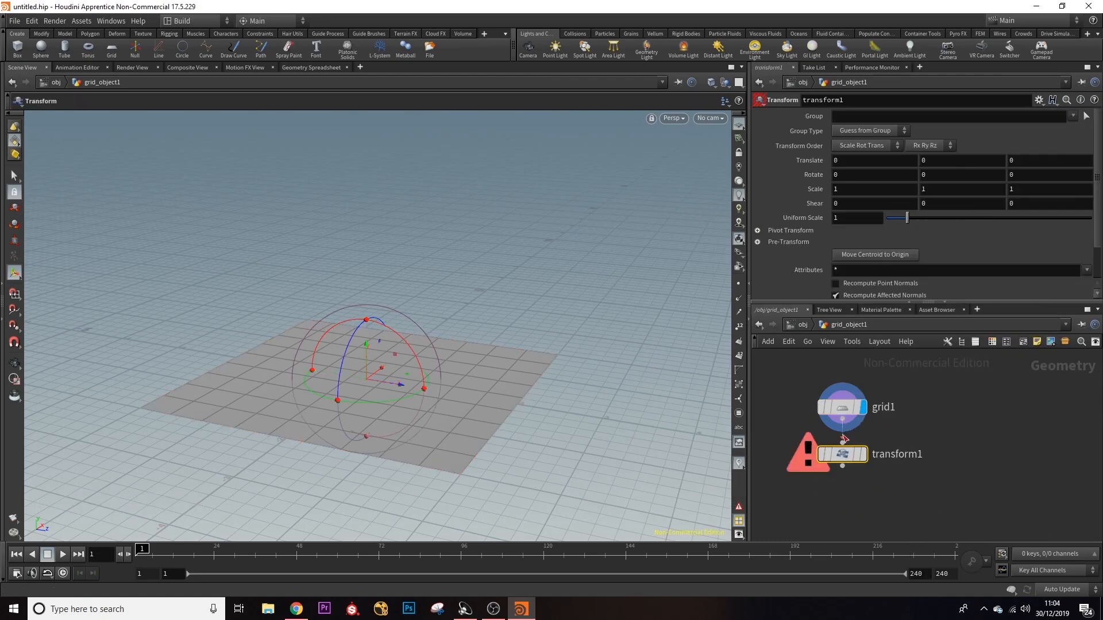
pyautogui.click(863, 455)
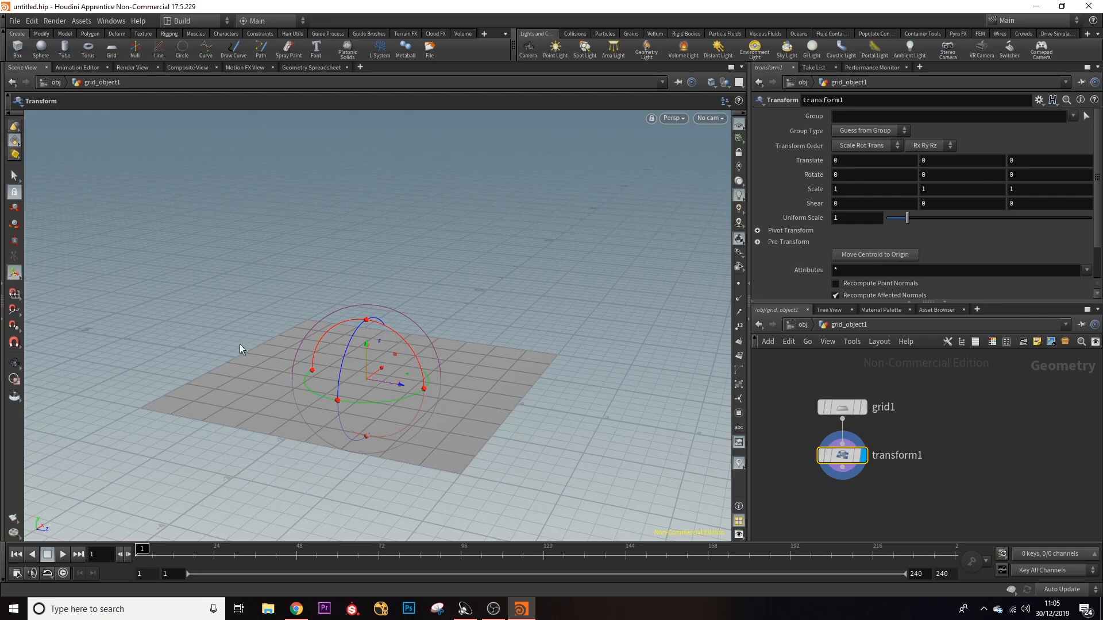
# - Stand the grid upright by setting the Transform node's X rotation to 90 degrees
pyautogui.moveTo(394, 338); pyautogui.dragTo(413, 419)
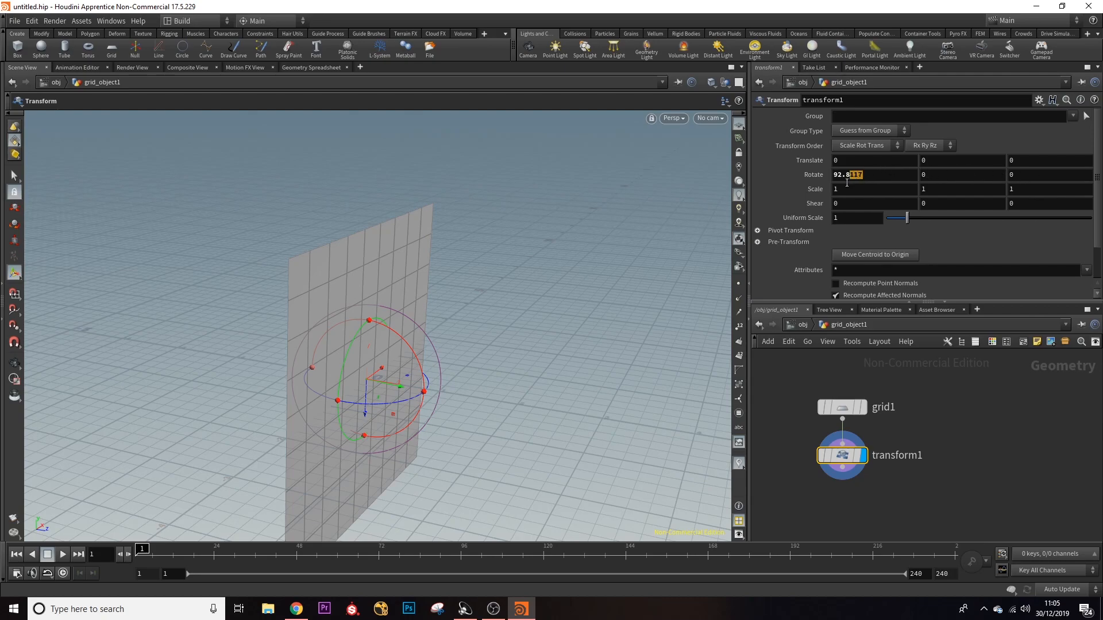
pyautogui.moveTo(838, 175); pyautogui.dragTo(881, 190)
pyautogui.write('0')
pyautogui.press('Return')
pyautogui.keyDown('alt'); pyautogui.moveTo(447, 389); pyautogui.dragTo(313, 362); pyautogui.keyUp('alt')
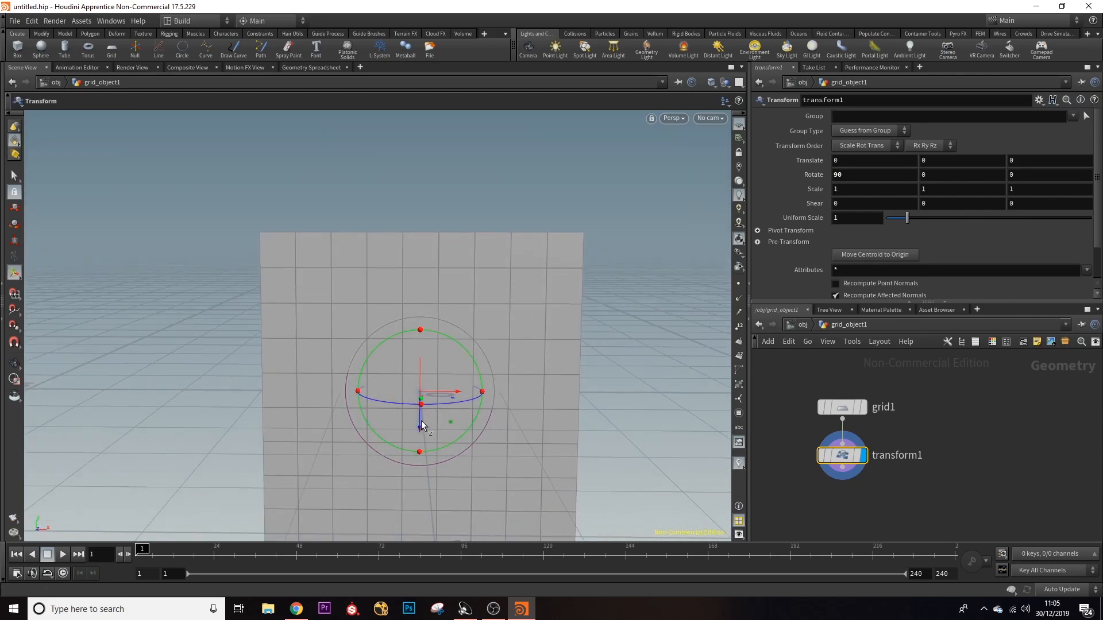
# - Raise the upright grid to about 2.06 in Y so it stands above the ground plane
pyautogui.moveTo(422, 416); pyautogui.dragTo(456, 257)
pyautogui.press('Escape')
pyautogui.moveTo(370, 344); pyautogui.dragTo(352, 317)
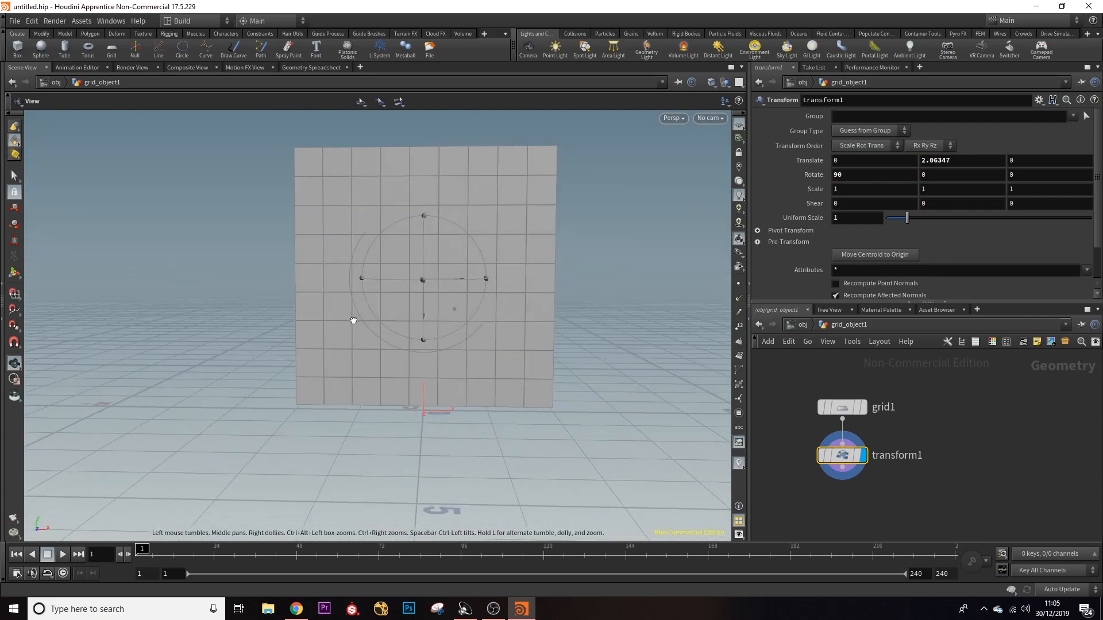
pyautogui.press('t')
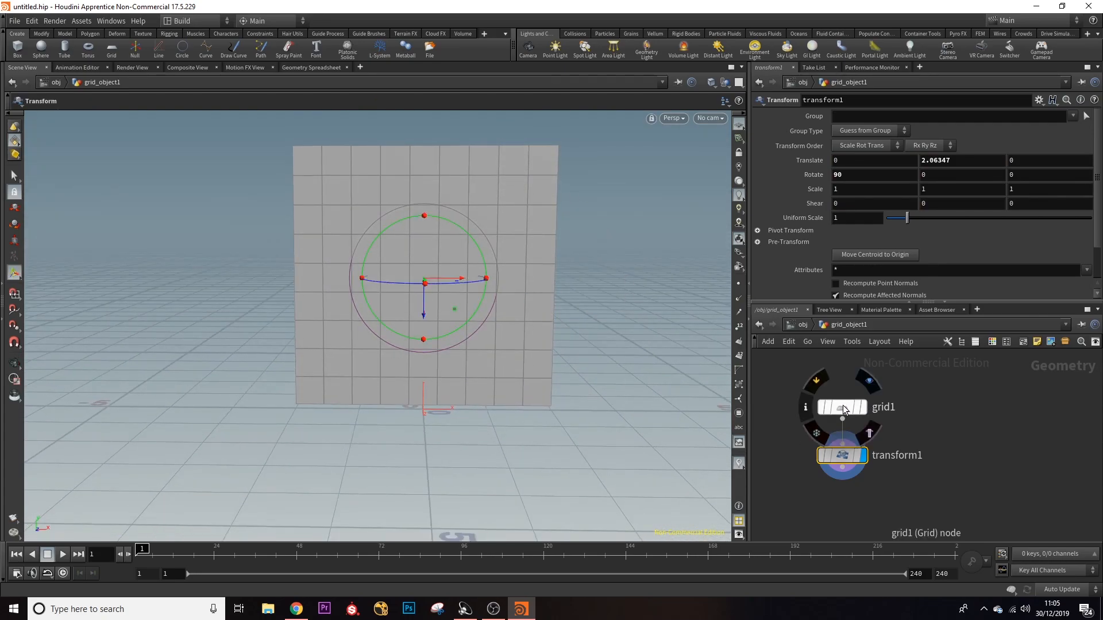
# - Set the grid node's rows and columns to 50 each
pyautogui.click(842, 406)
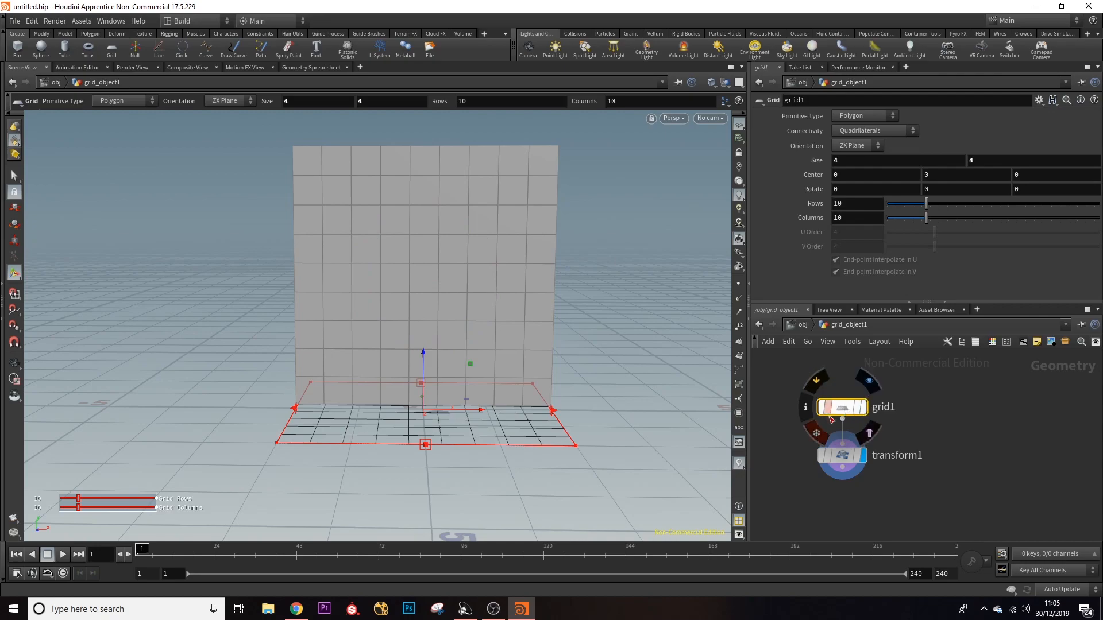
pyautogui.doubleClick(867, 204)
pyautogui.write('5')
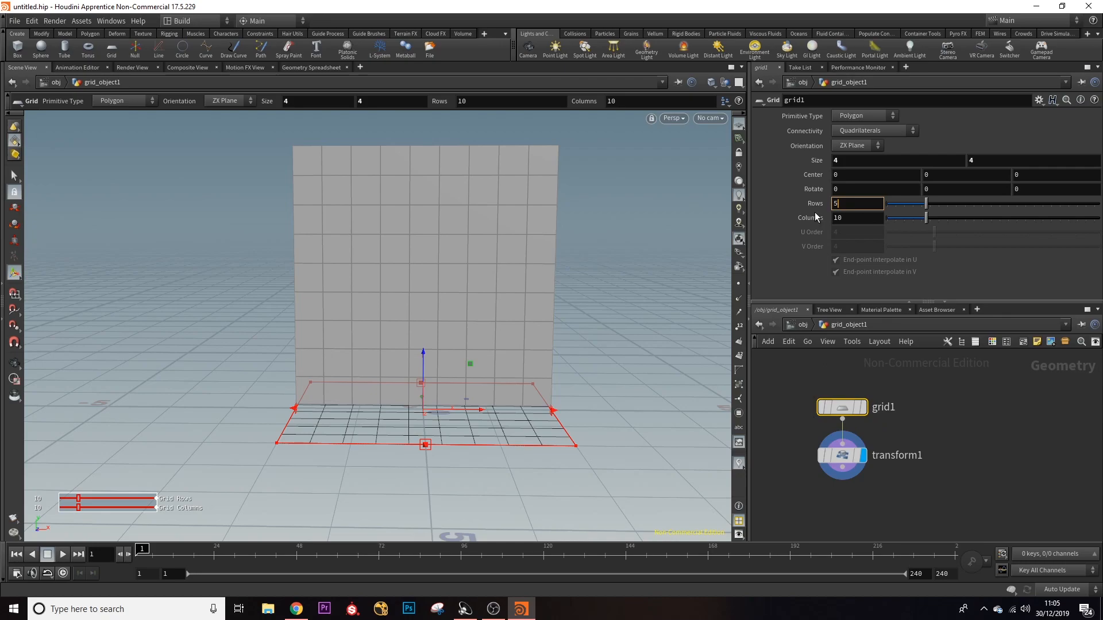
pyautogui.write('0')
pyautogui.press('Return')
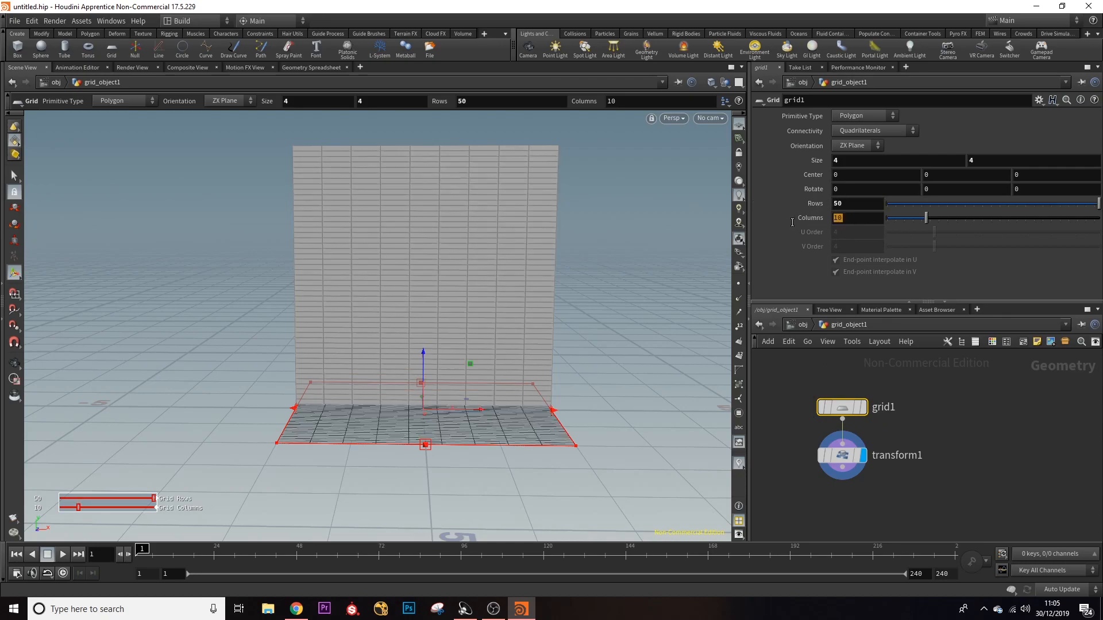
pyautogui.write('50')
pyautogui.press('Return')
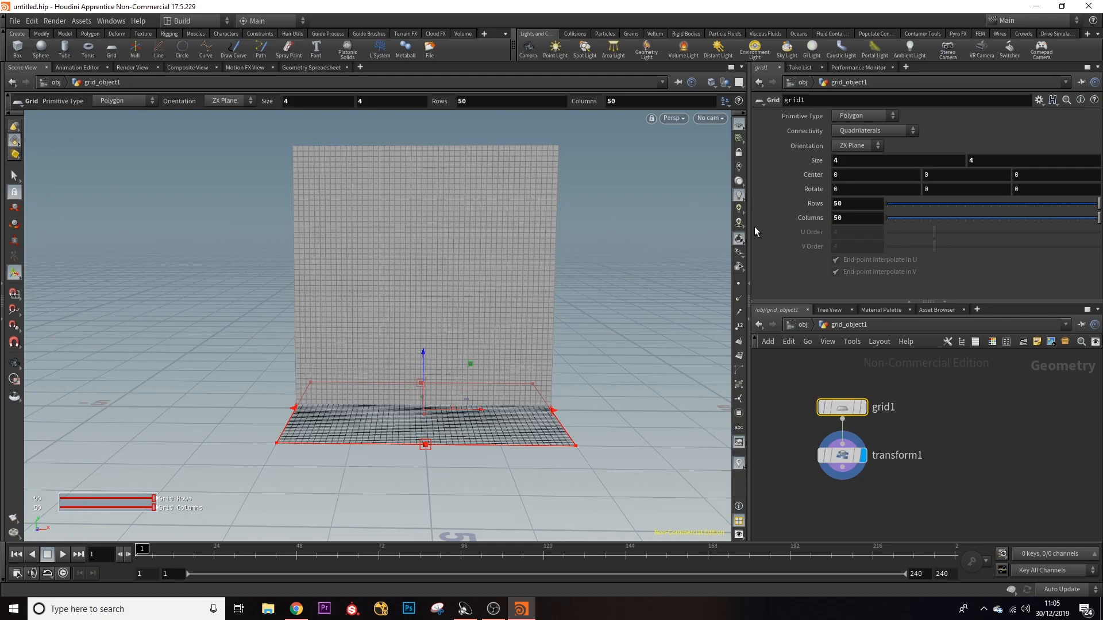
pyautogui.press('Escape')
pyautogui.moveTo(438, 254)
pyautogui.mouseDown()
pyautogui.moveTo(507, 266)
pyautogui.moveTo(688, 255)
pyautogui.moveTo(562, 266)
pyautogui.moveTo(450, 258)
pyautogui.mouseUp()
pyautogui.press('Return')
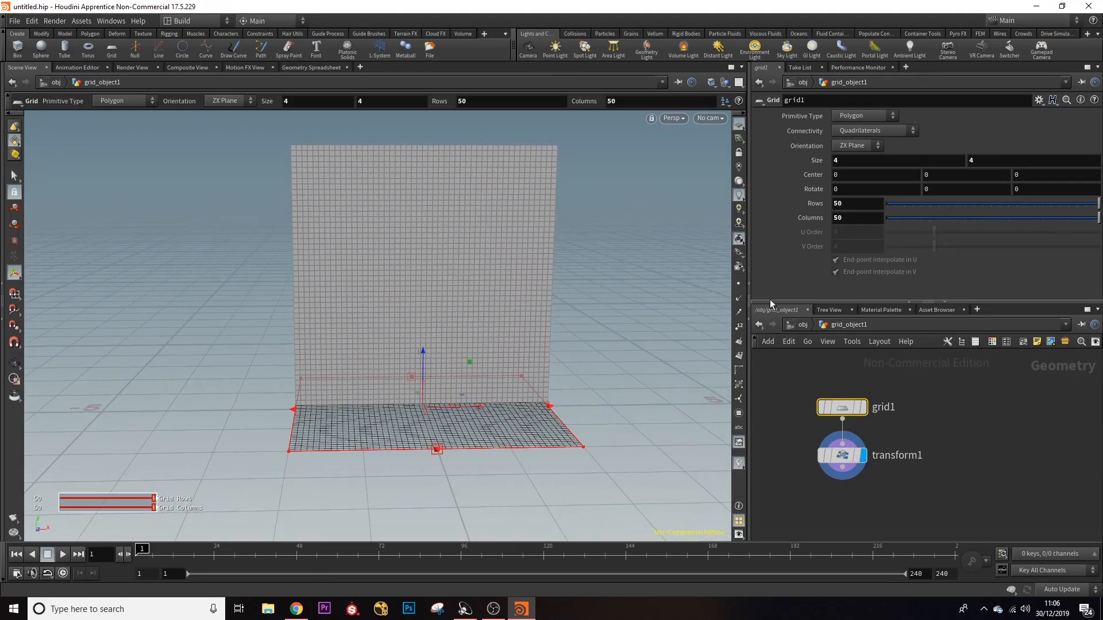
# - Select the Transform node again and go back up to the object level
pyautogui.click(849, 457)
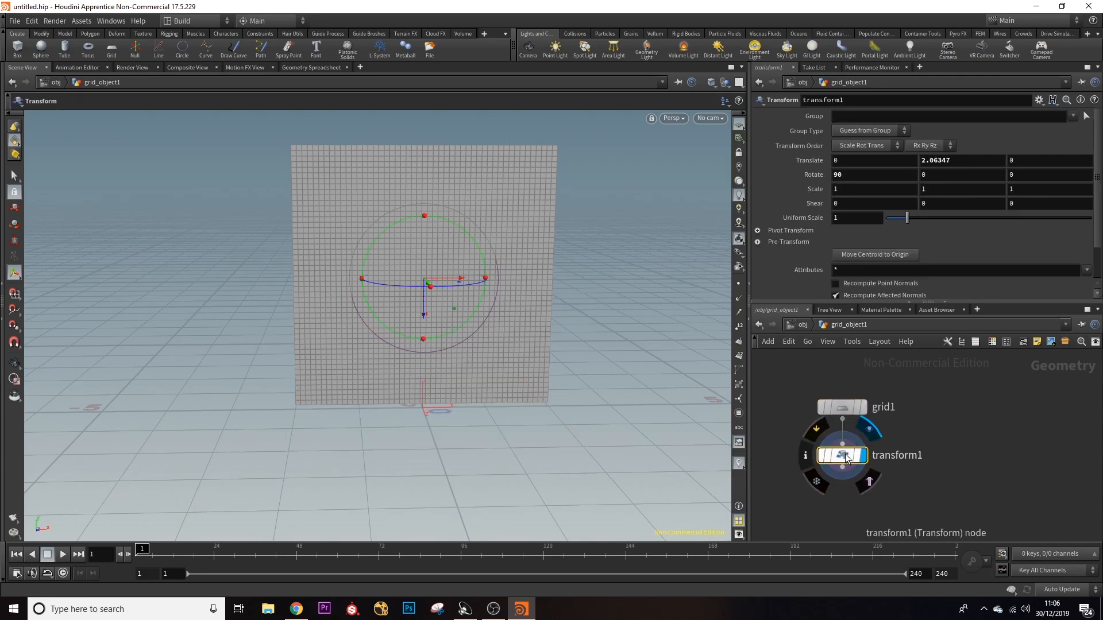
pyautogui.press('Escape')
pyautogui.moveTo(576, 339)
pyautogui.mouseDown()
pyautogui.moveTo(452, 324)
pyautogui.moveTo(564, 333)
pyautogui.mouseUp()
pyautogui.press('Return')
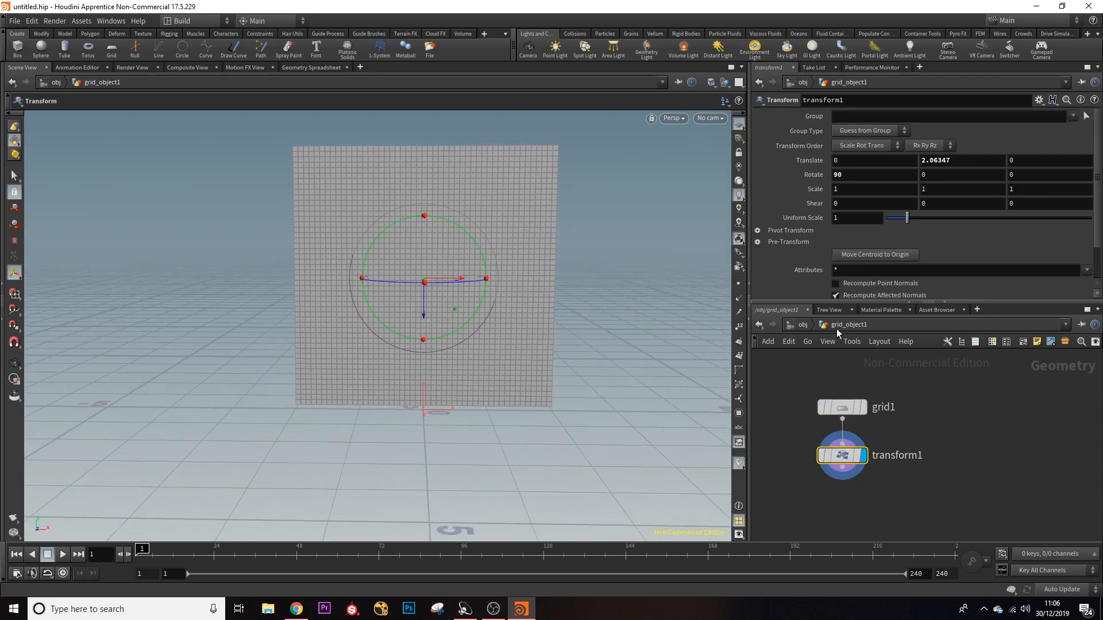
pyautogui.click(802, 326)
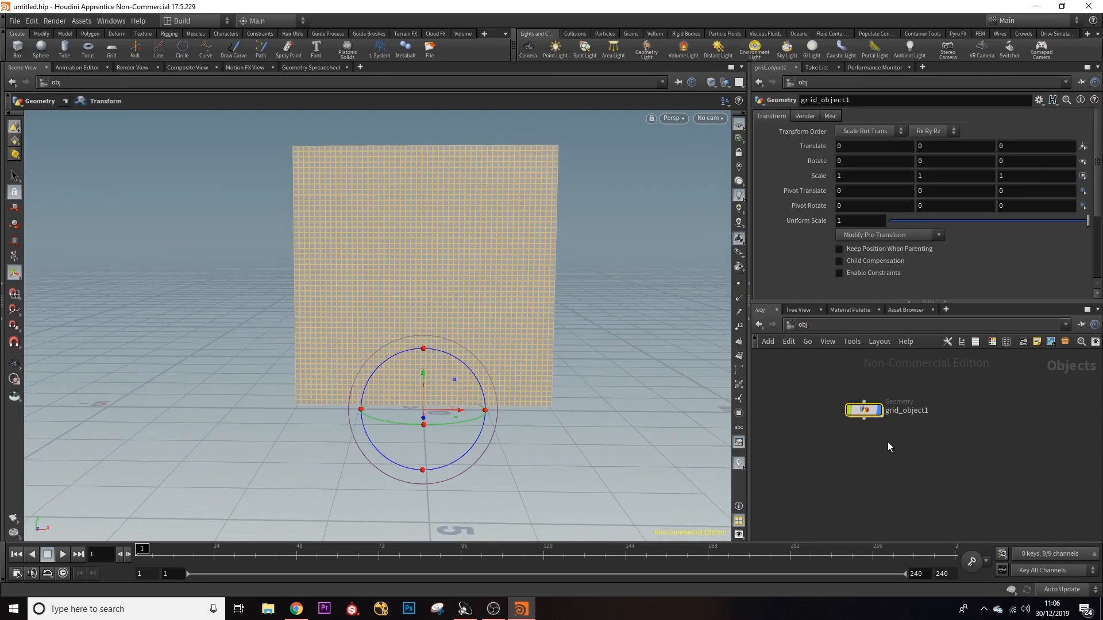
# - Create a sphere and move it in front of the grid, at about Y 2.0 and Z -2.86, with its node beside the grid's
pyautogui.keyDown('alt'); pyautogui.moveTo(277, 415); pyautogui.dragTo(439, 420); pyautogui.keyUp('alt')
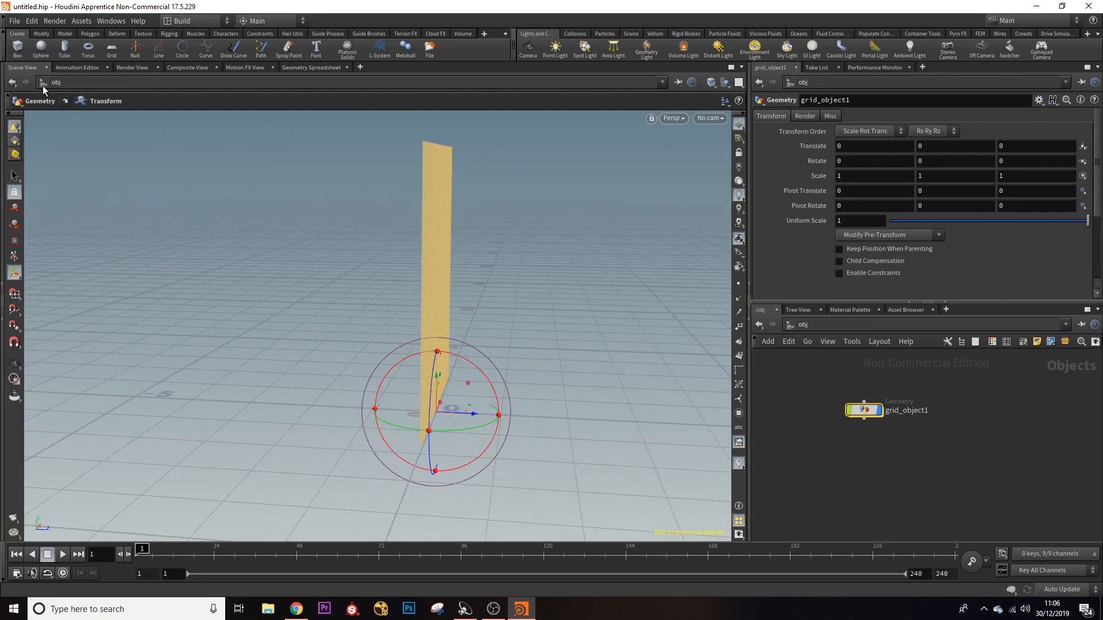
pyautogui.press('Escape')
pyautogui.moveTo(419, 295); pyautogui.dragTo(507, 360)
pyautogui.press('Escape')
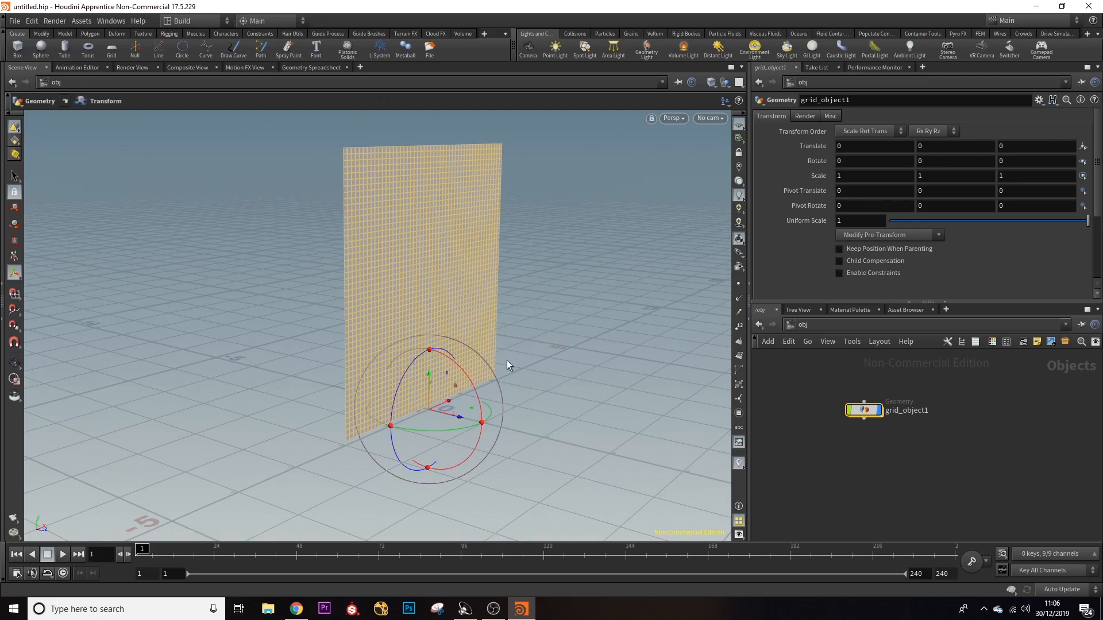
pyautogui.click(49, 53)
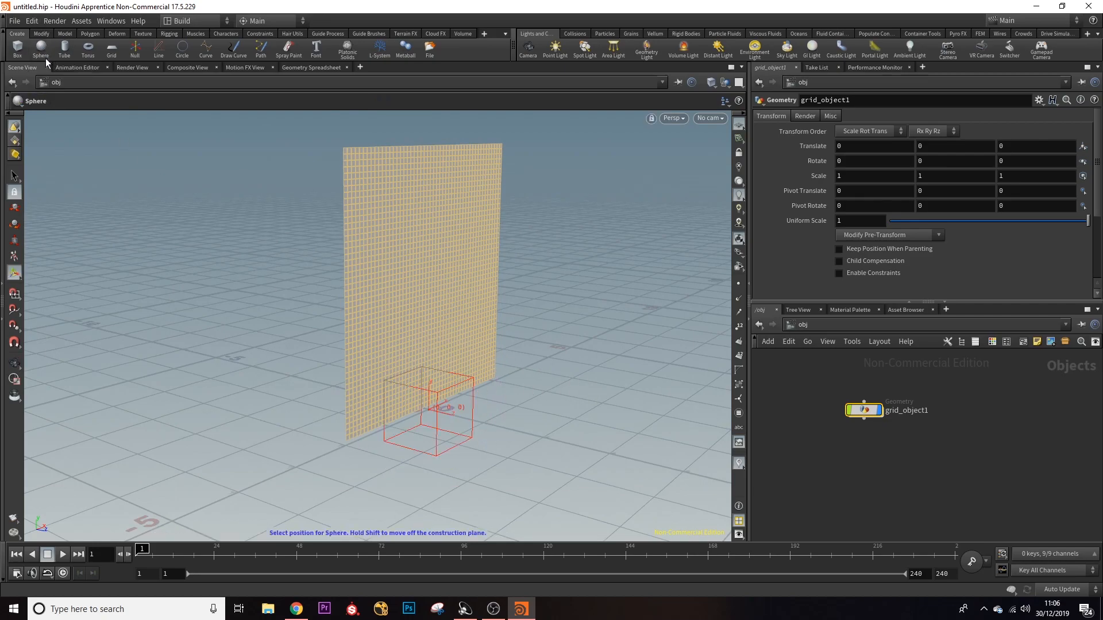
pyautogui.press('Return')
pyautogui.keyDown('alt'); pyautogui.moveTo(231, 315); pyautogui.dragTo(245, 333); pyautogui.keyUp('alt')
pyautogui.keyDown('alt'); pyautogui.moveTo(333, 380); pyautogui.dragTo(177, 261); pyautogui.keyUp('alt')
pyautogui.keyDown('alt'); pyautogui.moveTo(264, 273); pyautogui.dragTo(495, 331); pyautogui.keyUp('alt')
pyautogui.moveTo(863, 412); pyautogui.dragTo(921, 385)
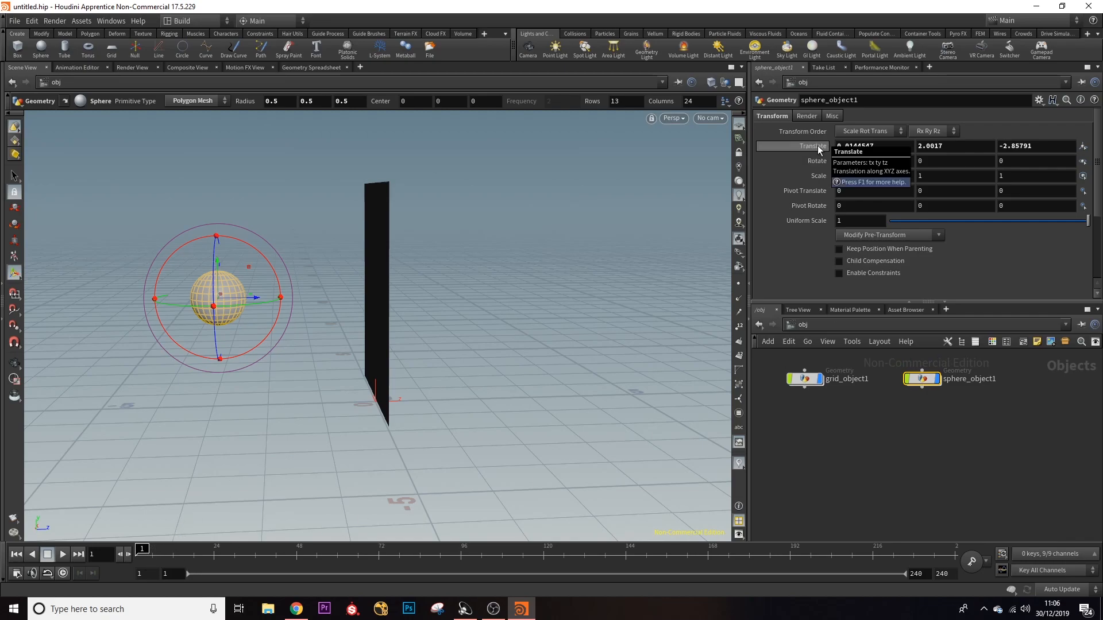
# - Keyframe the sphere's X, Y and Z translation at frame 1
pyautogui.keyDown('alt'); pyautogui.click(847, 145); pyautogui.keyUp('alt')
pyautogui.keyDown('alt'); pyautogui.click(939, 150); pyautogui.keyUp('alt')
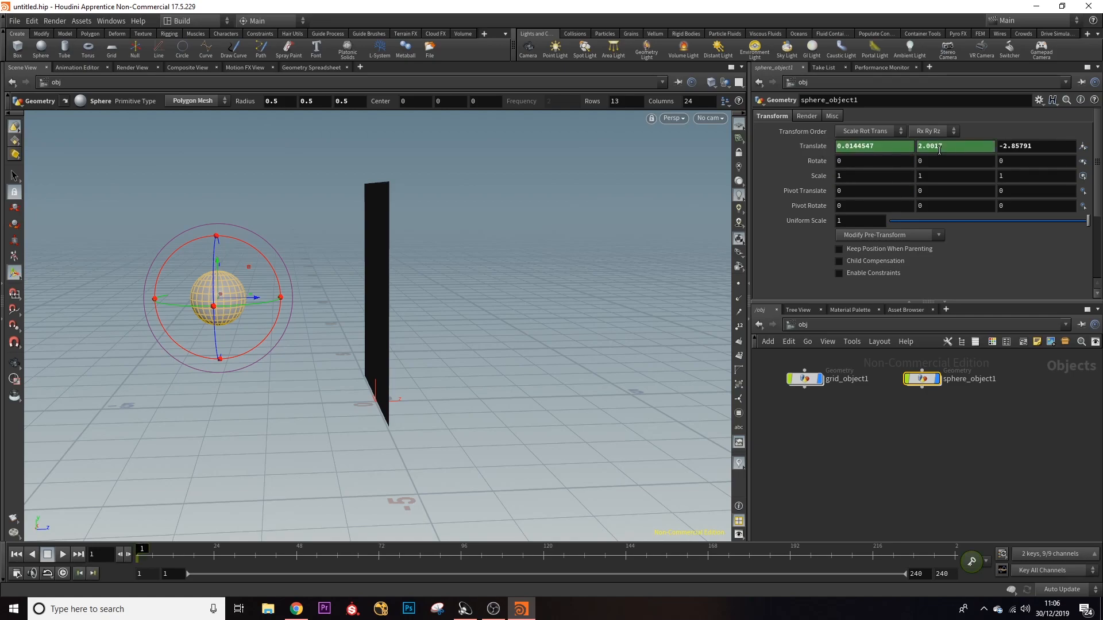
pyautogui.keyDown('alt'); pyautogui.click(1027, 148); pyautogui.keyUp('alt')
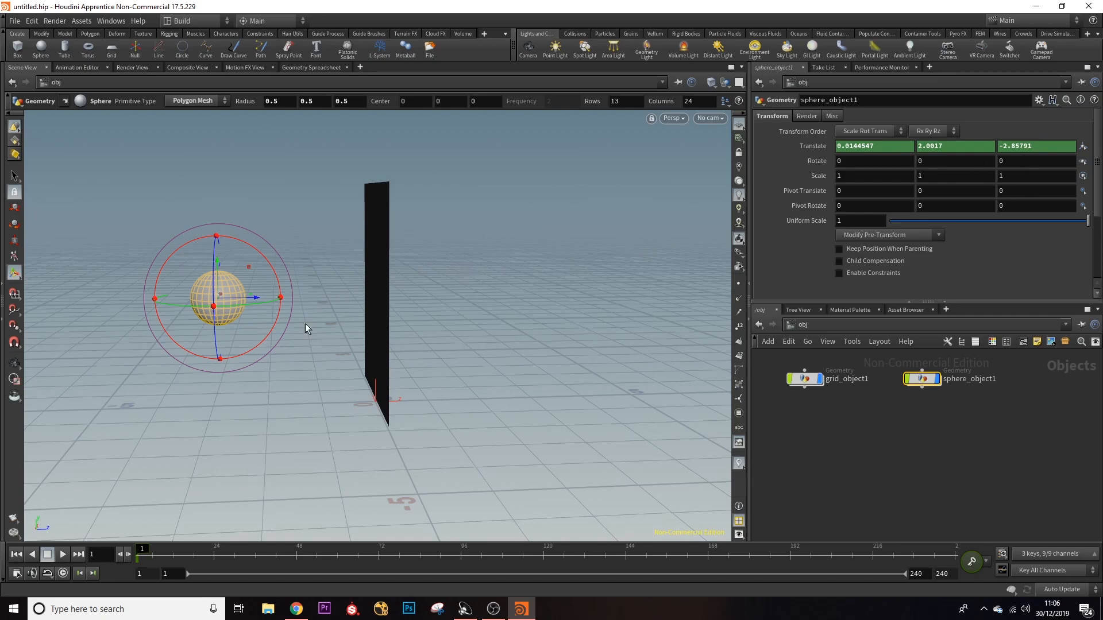
# - At frame 72, move the sphere through the grid to about Z 1.17, keyframe its translation, and return to frame 1
pyautogui.moveTo(141, 549); pyautogui.dragTo(384, 578)
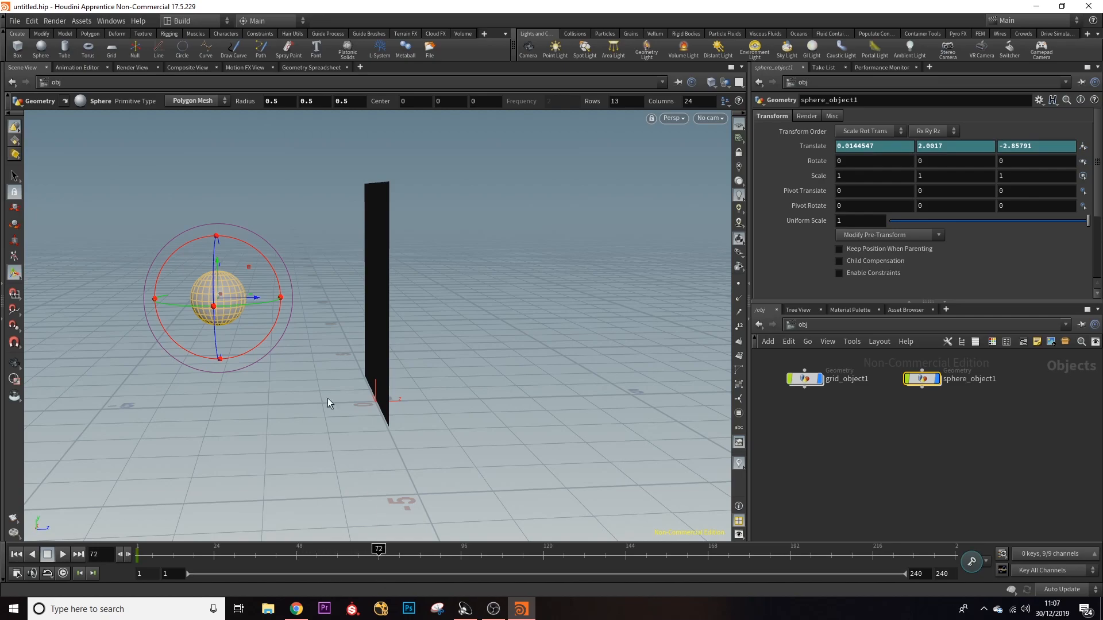
pyautogui.moveTo(254, 299); pyautogui.dragTo(443, 352)
pyautogui.press('Return')
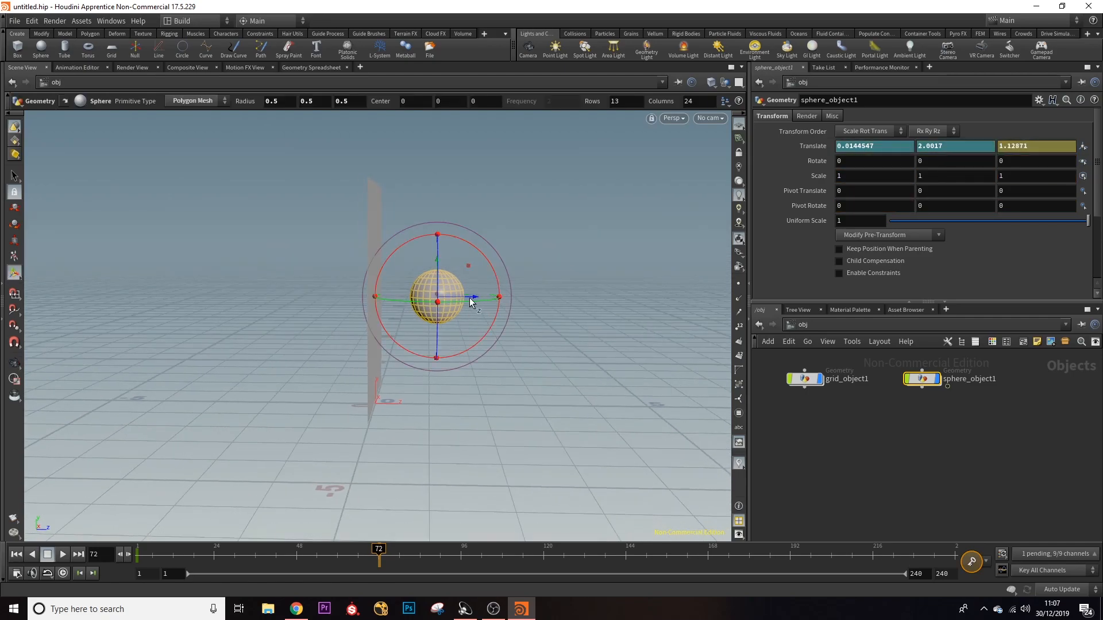
pyautogui.moveTo(475, 298); pyautogui.dragTo(476, 299)
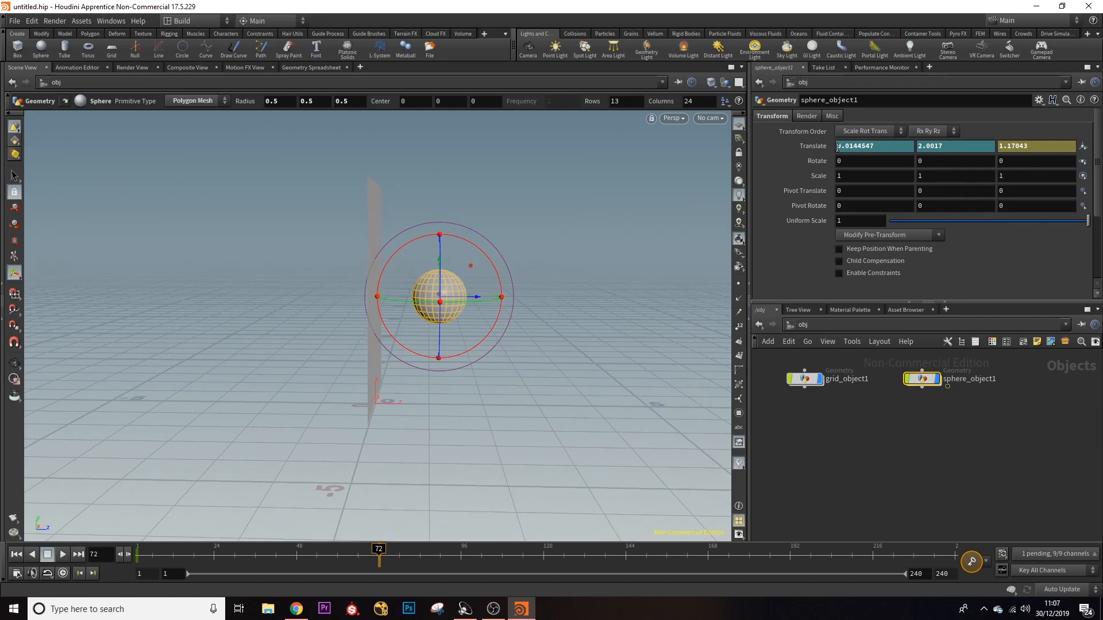
pyautogui.keyDown('alt'); pyautogui.click(864, 147); pyautogui.keyUp('alt')
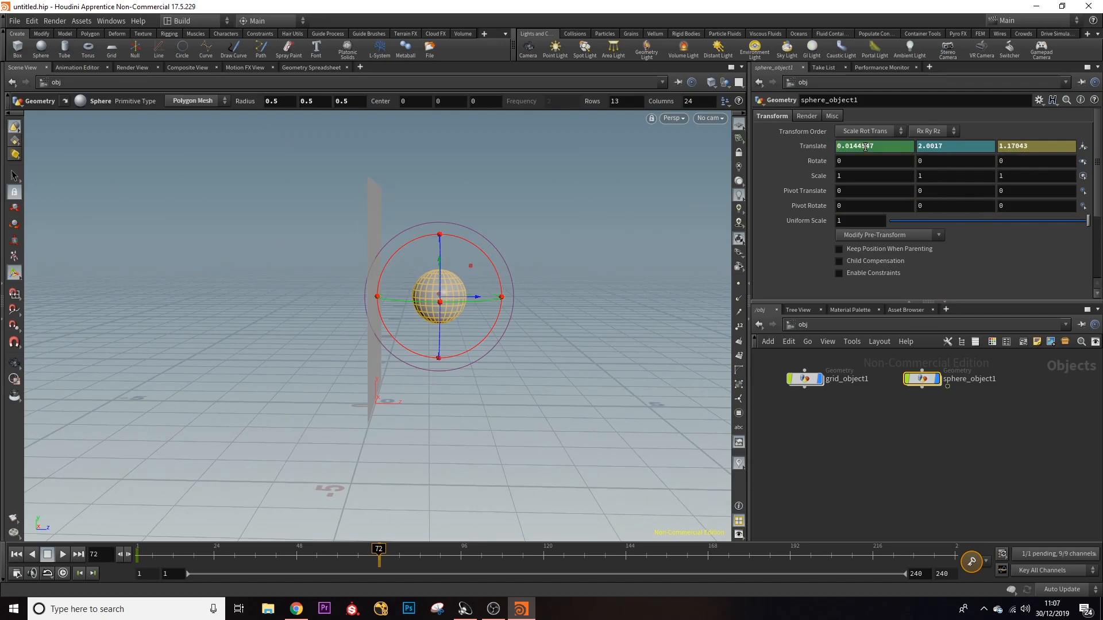
pyautogui.keyDown('alt'); pyautogui.click(1034, 149); pyautogui.keyUp('alt')
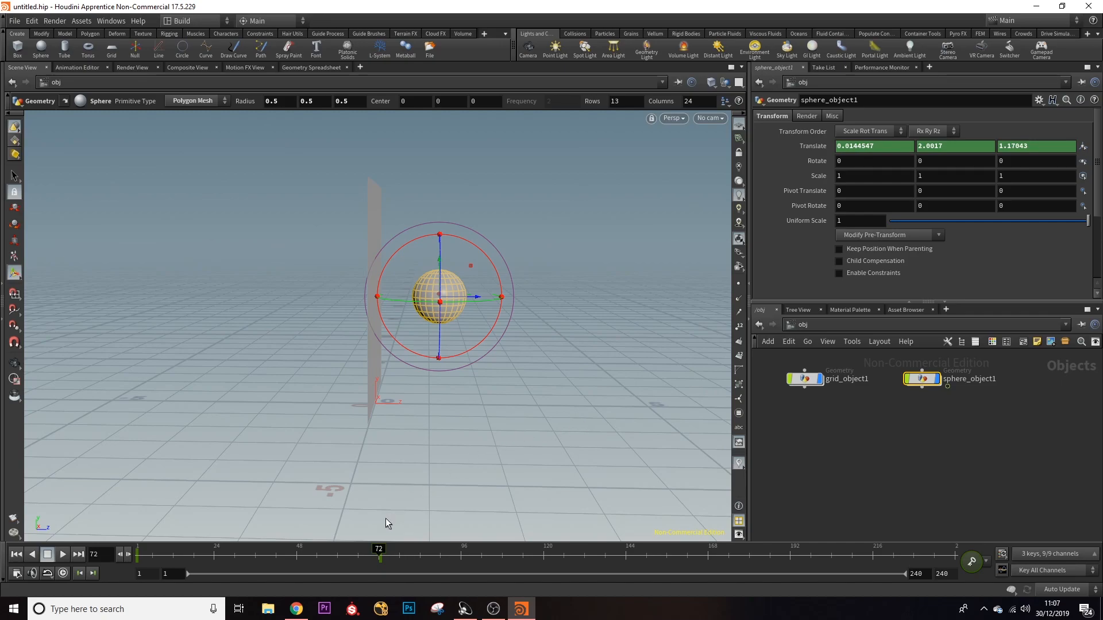
pyautogui.moveTo(379, 550); pyautogui.dragTo(129, 573)
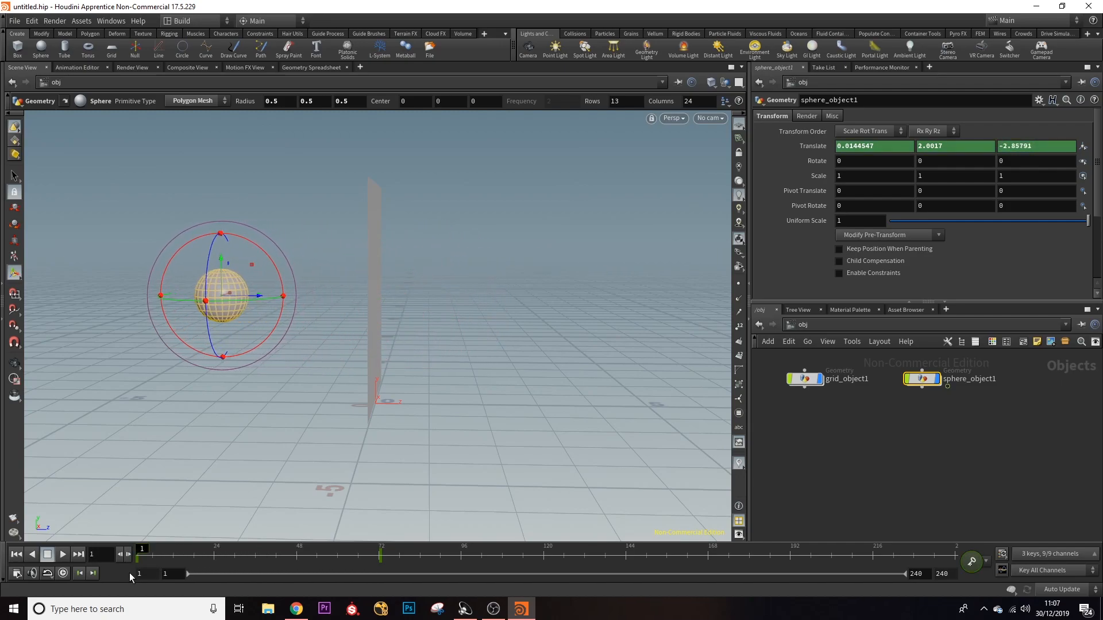
# - Turn on real-time playback, play the sphere's animation through the grid, and return to the start of the timeline
pyautogui.click(65, 573)
pyautogui.keyDown('alt'); pyautogui.moveTo(208, 325); pyautogui.dragTo(229, 317); pyautogui.keyUp('alt')
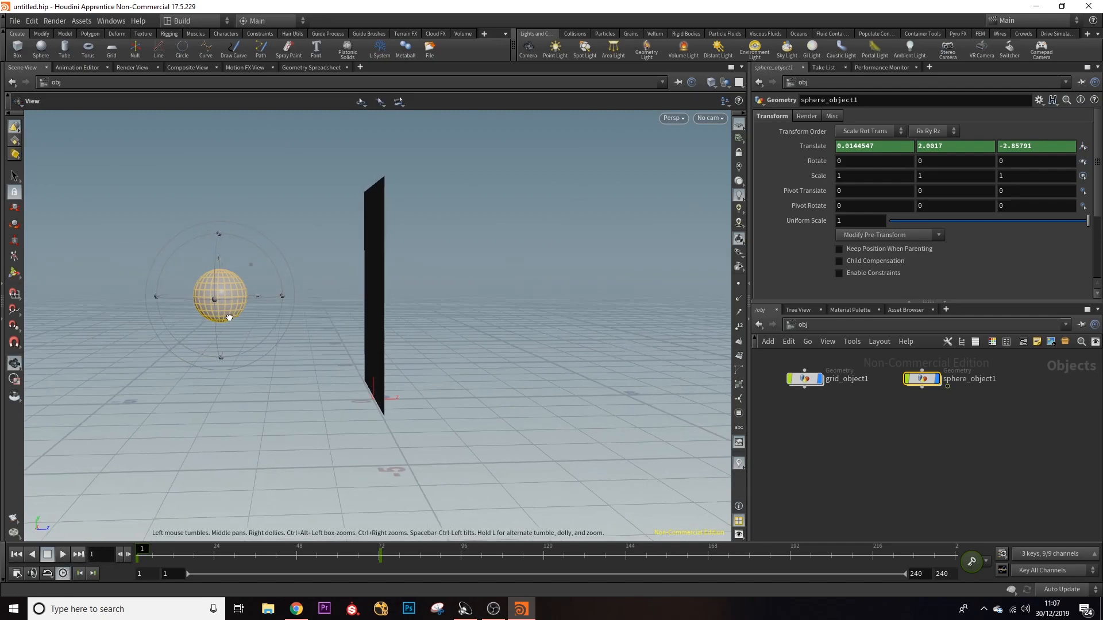
pyautogui.click(63, 555)
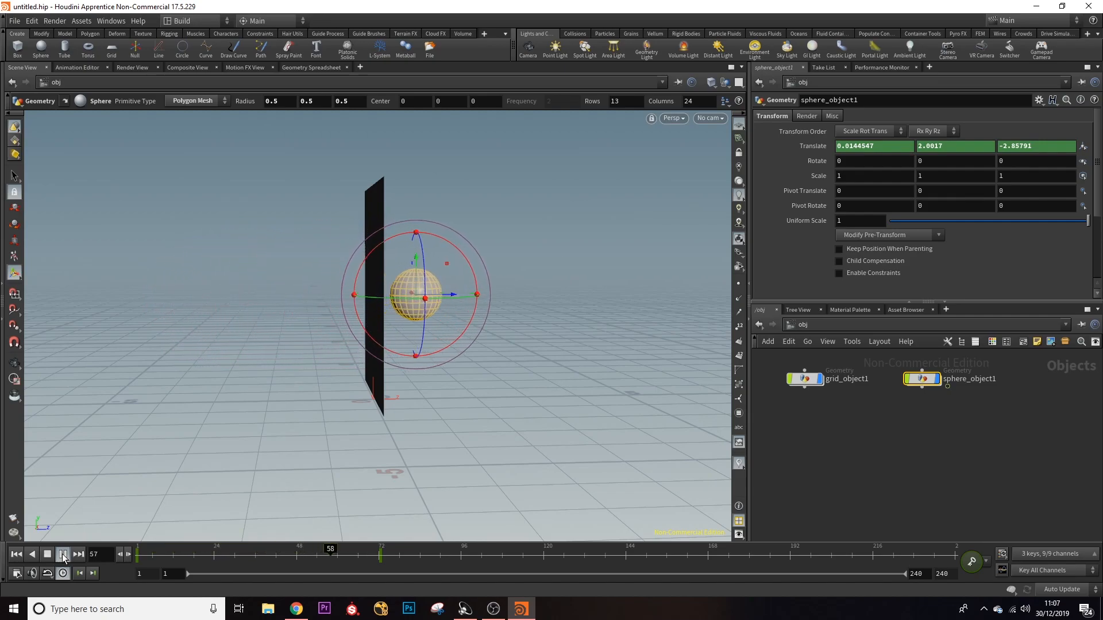
pyautogui.click(64, 555)
pyautogui.moveTo(406, 553); pyautogui.dragTo(135, 556)
# - Set the timeline's end frame to 120
pyautogui.doubleClick(945, 575)
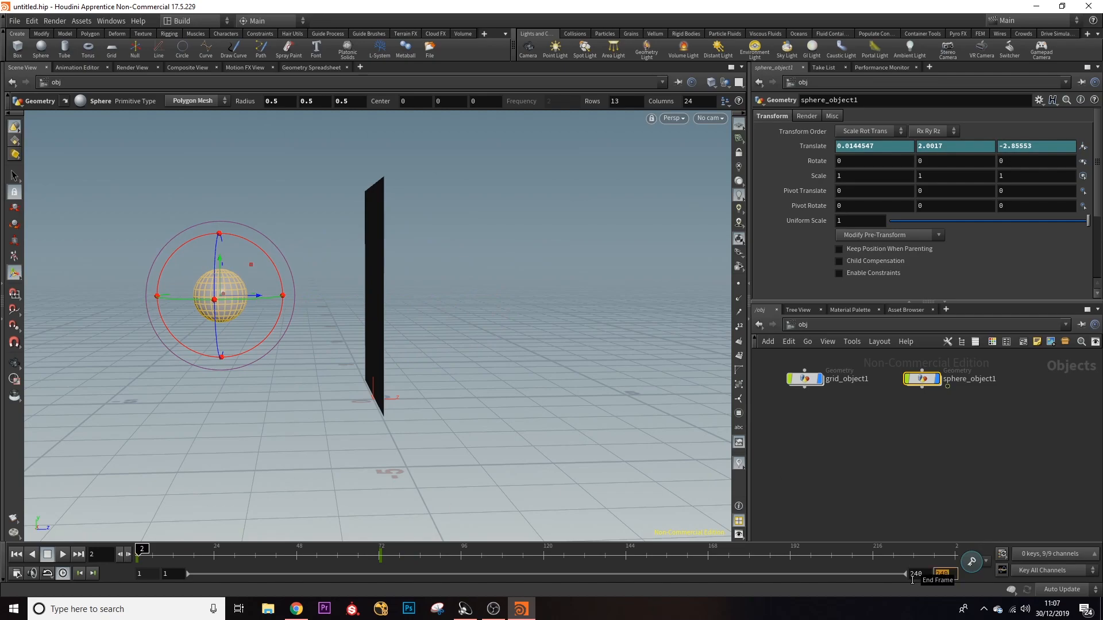
pyautogui.write('120')
pyautogui.press('Return')
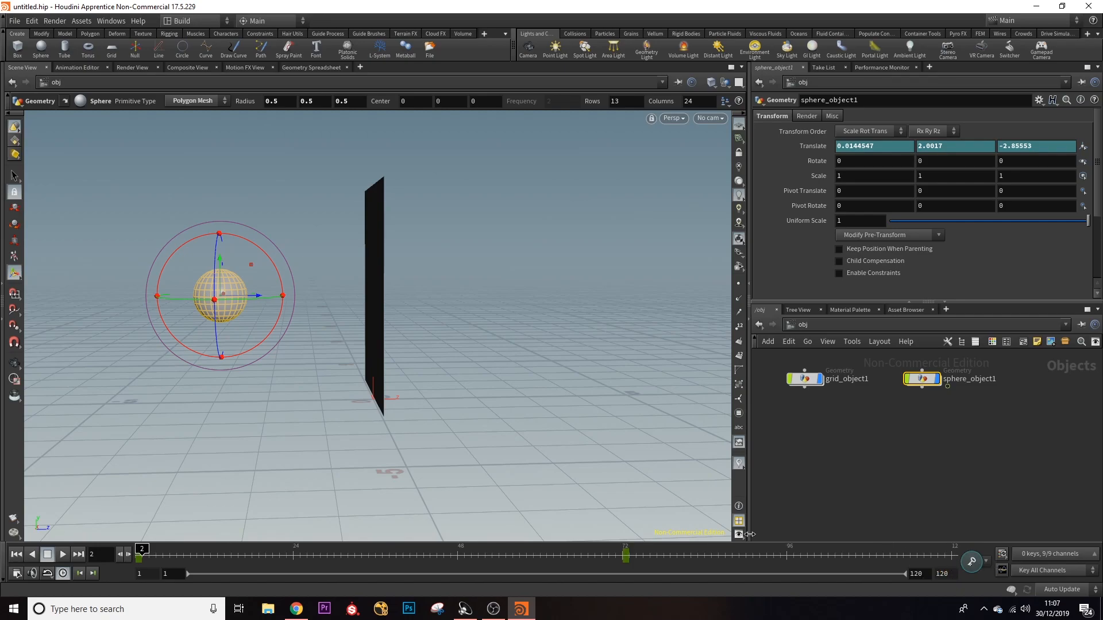
# - Rename the grid object as cloth and the sphere object as collider
pyautogui.press('Escape')
pyautogui.moveTo(303, 167); pyautogui.dragTo(509, 289)
pyautogui.moveTo(353, 275); pyautogui.dragTo(419, 360)
pyautogui.doubleClick(850, 379)
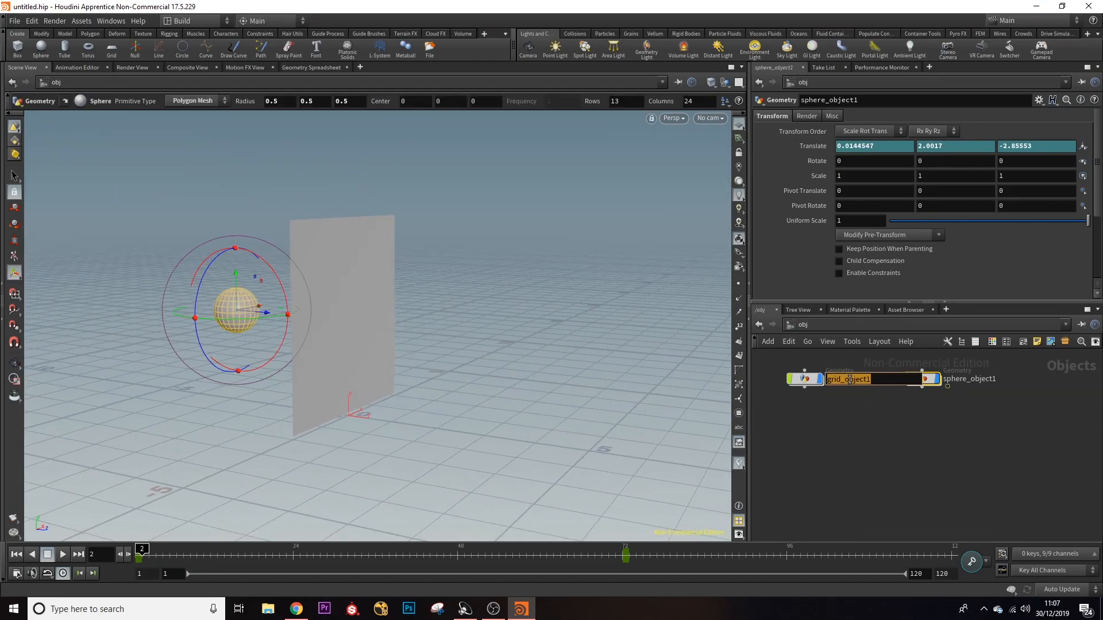
pyautogui.write('clot')
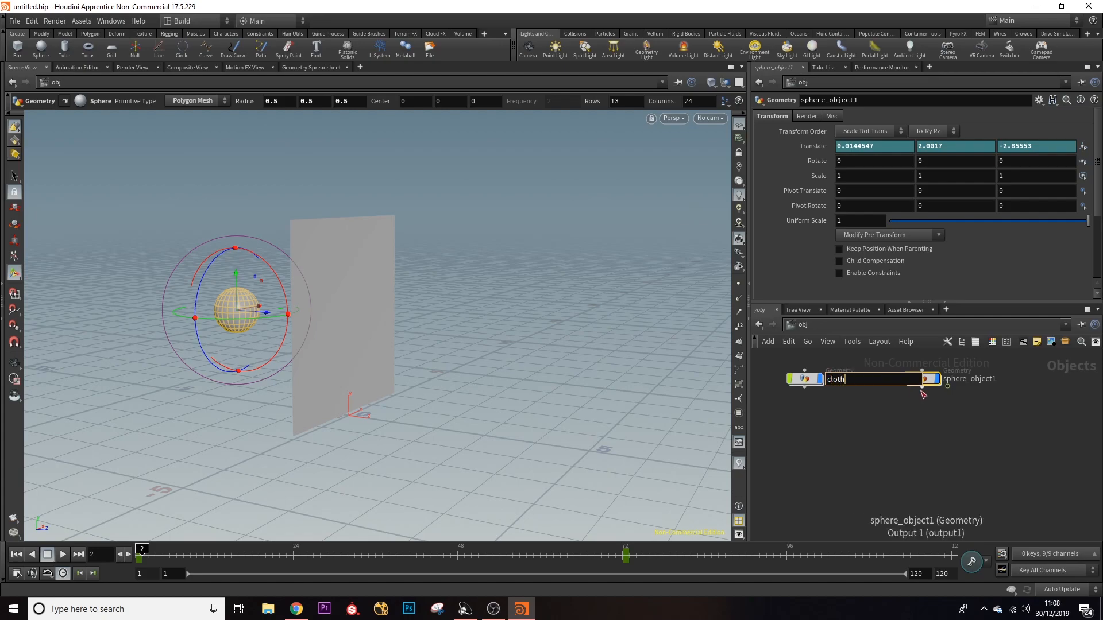
pyautogui.write('h')
pyautogui.press('Return')
pyautogui.doubleClick(983, 380)
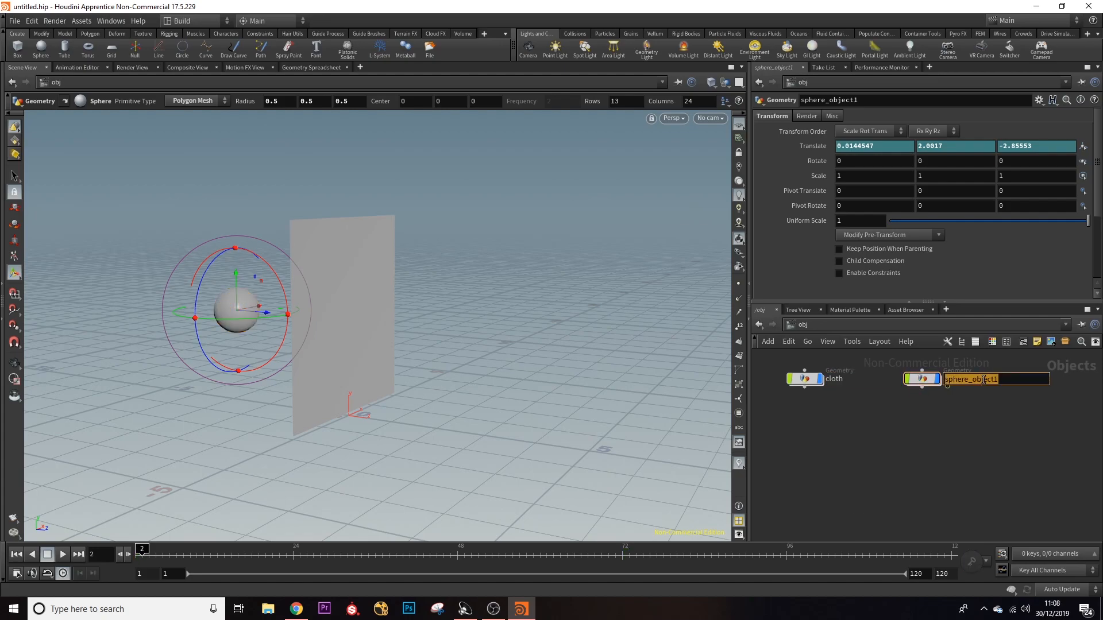
pyautogui.write('collider')
pyautogui.press('Return')
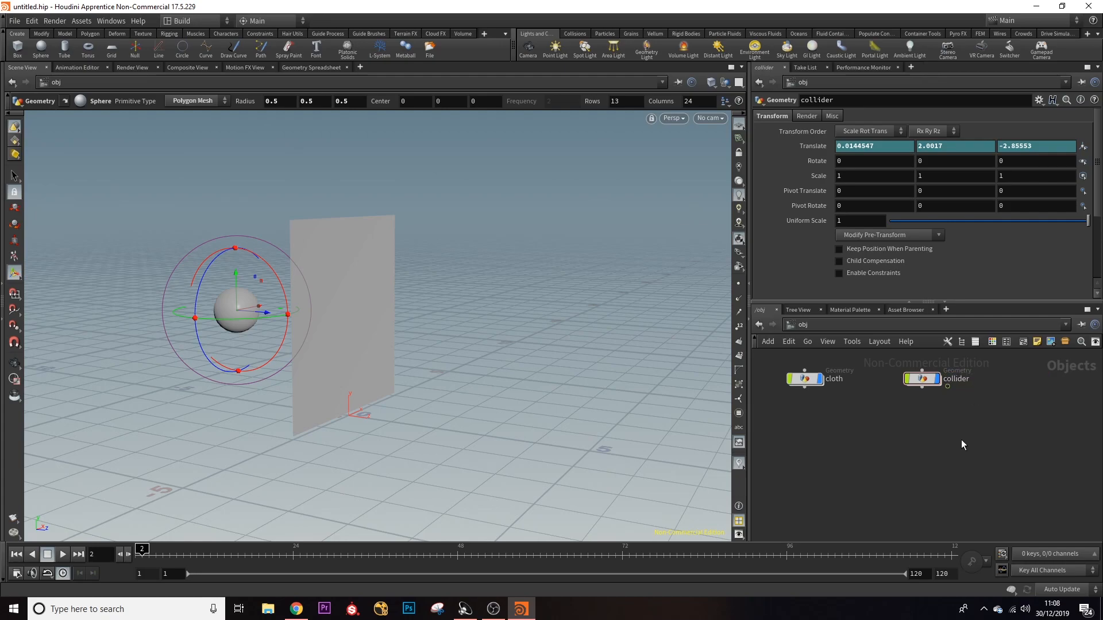
# - Move the collider node closer to the cloth node and line the two up side by side
pyautogui.moveTo(927, 383); pyautogui.dragTo(891, 387)
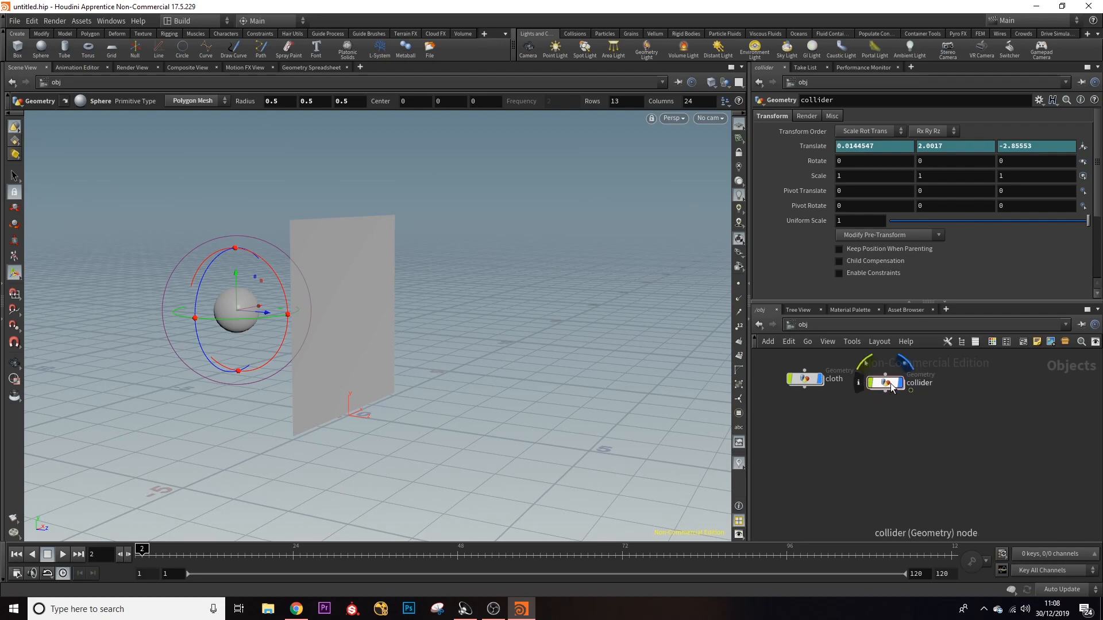
pyautogui.press('Escape')
pyautogui.moveTo(339, 264); pyautogui.dragTo(356, 342)
pyautogui.press('Return')
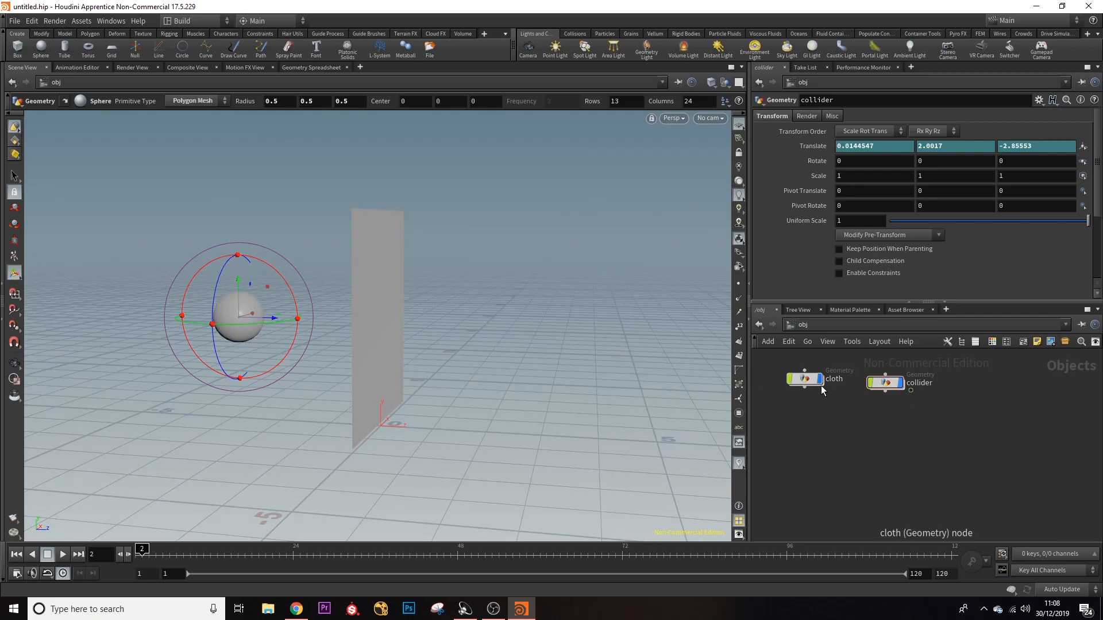
pyautogui.click(804, 378)
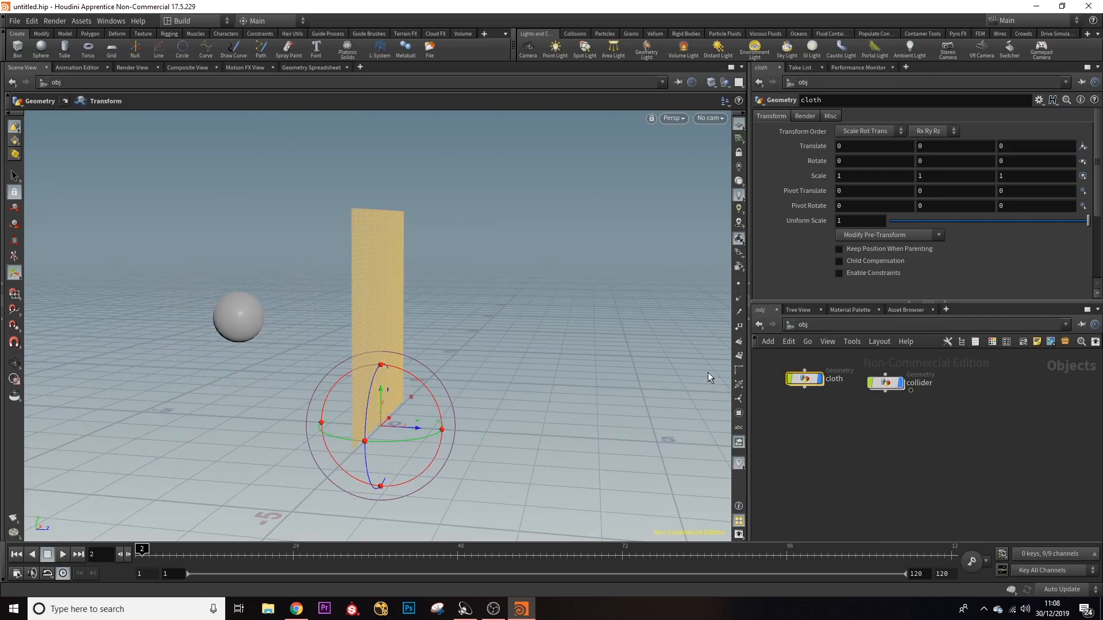
pyautogui.moveTo(810, 380); pyautogui.dragTo(800, 383)
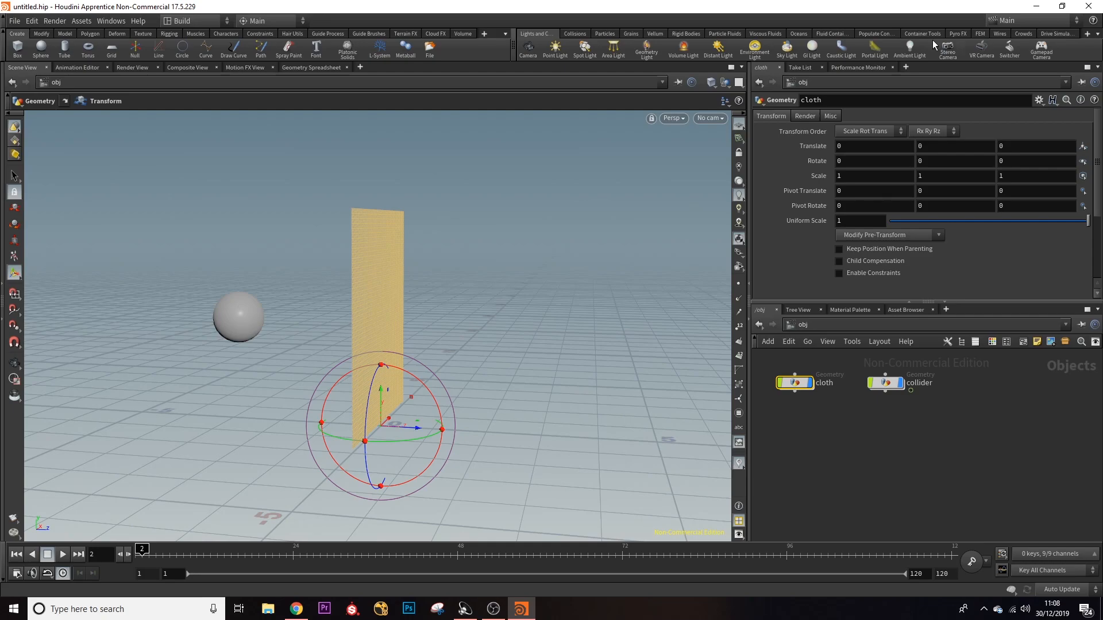
# - Inside the cloth object, add a Vellum Configure Cloth node below the Transform node, wire the Transform into its first input, and display it
pyautogui.click(655, 34)
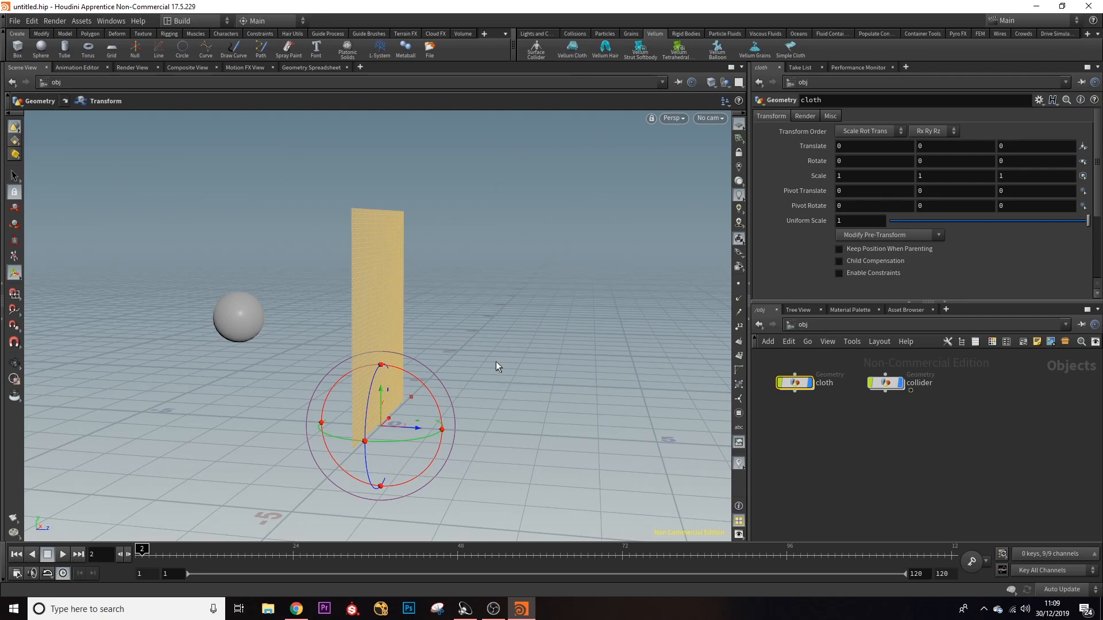
pyautogui.doubleClick(796, 382)
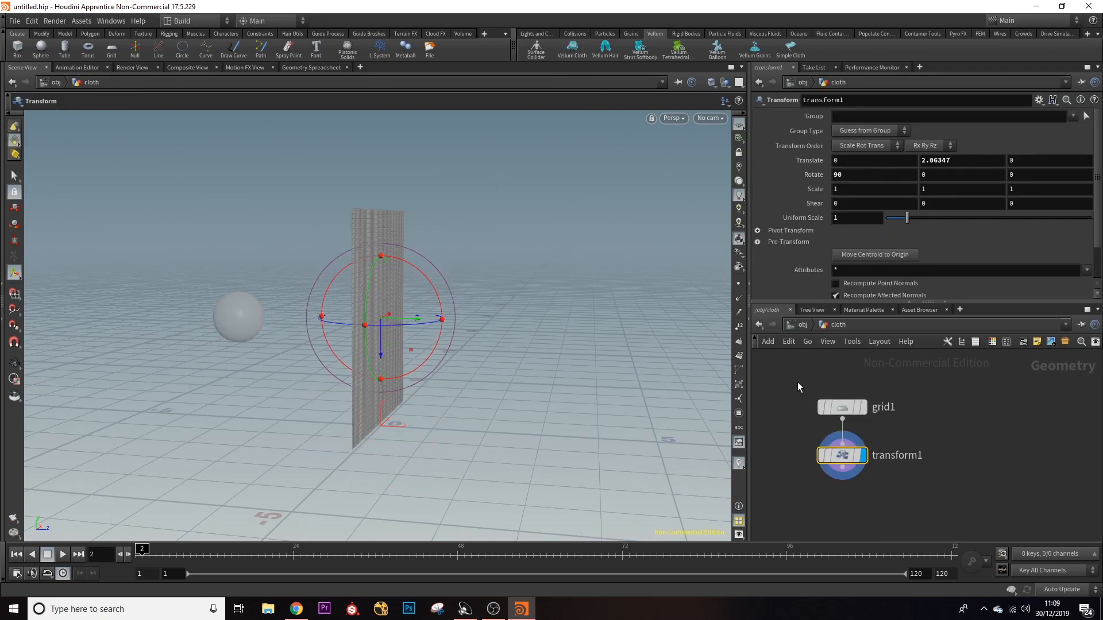
pyautogui.moveTo(949, 438); pyautogui.dragTo(954, 380, button='middle')
pyautogui.moveTo(905, 464); pyautogui.dragTo(938, 460, button='middle')
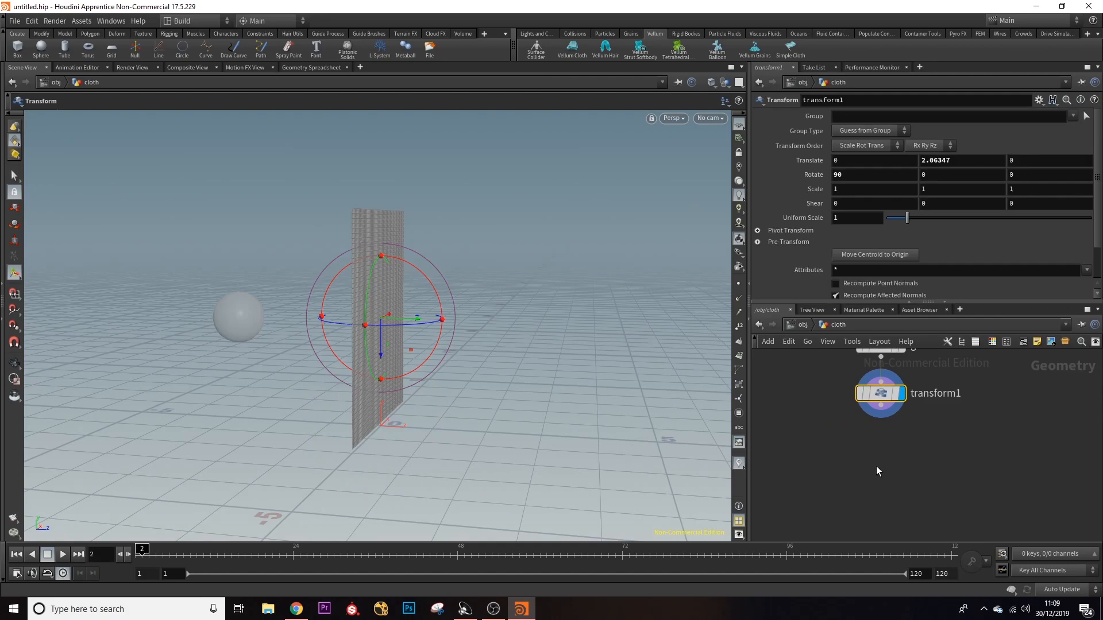
pyautogui.press('Tab')
pyautogui.write('vel')
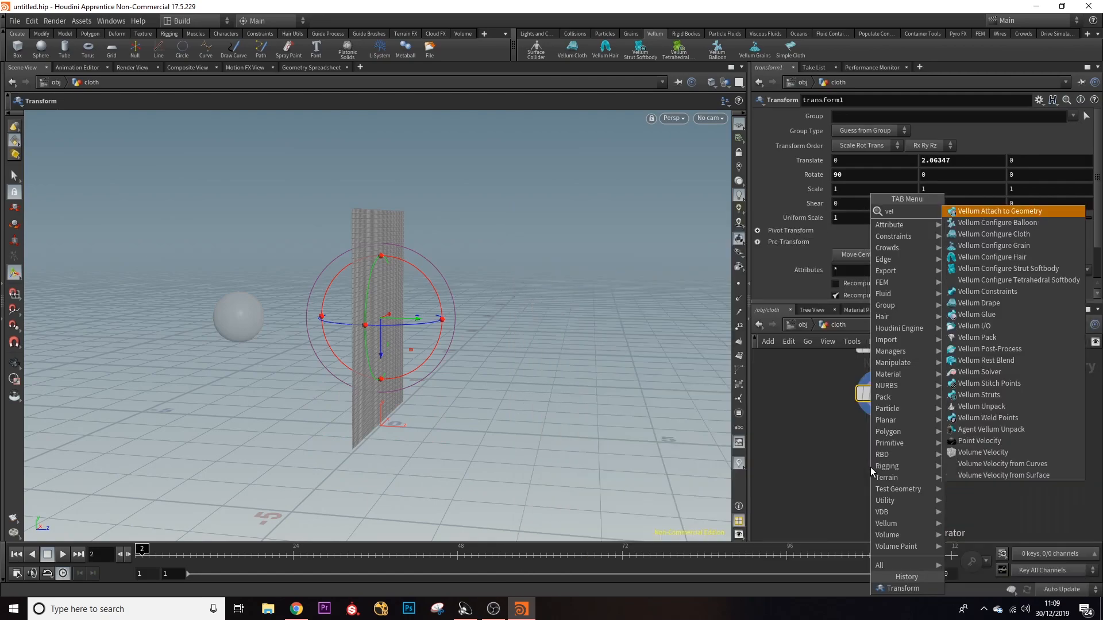
pyautogui.write('lum c')
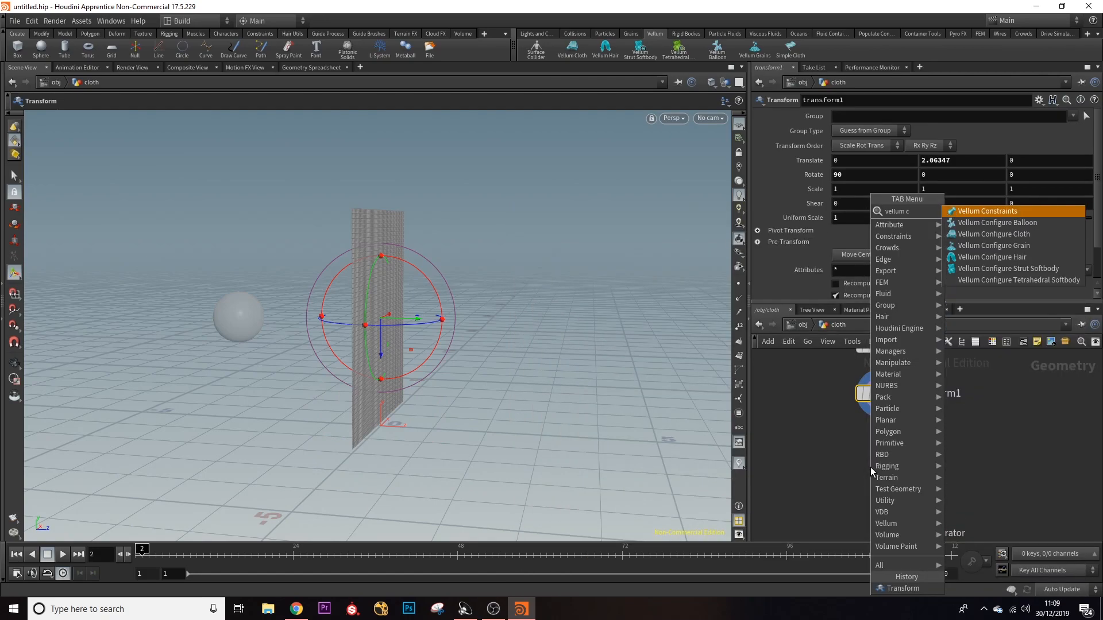
pyautogui.click(999, 235)
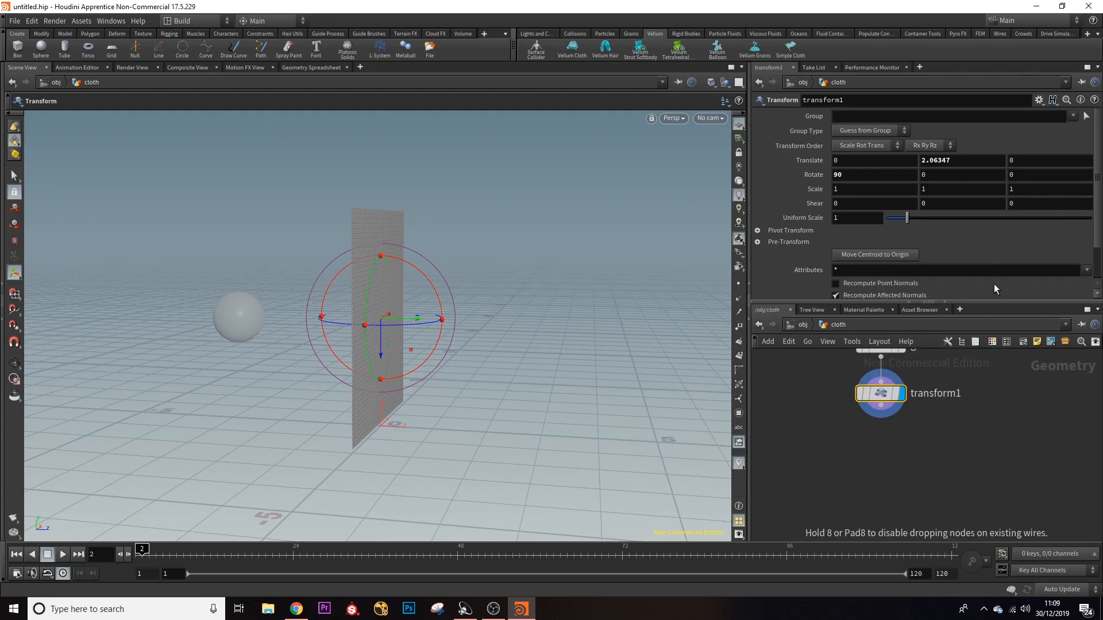
pyautogui.click(884, 458)
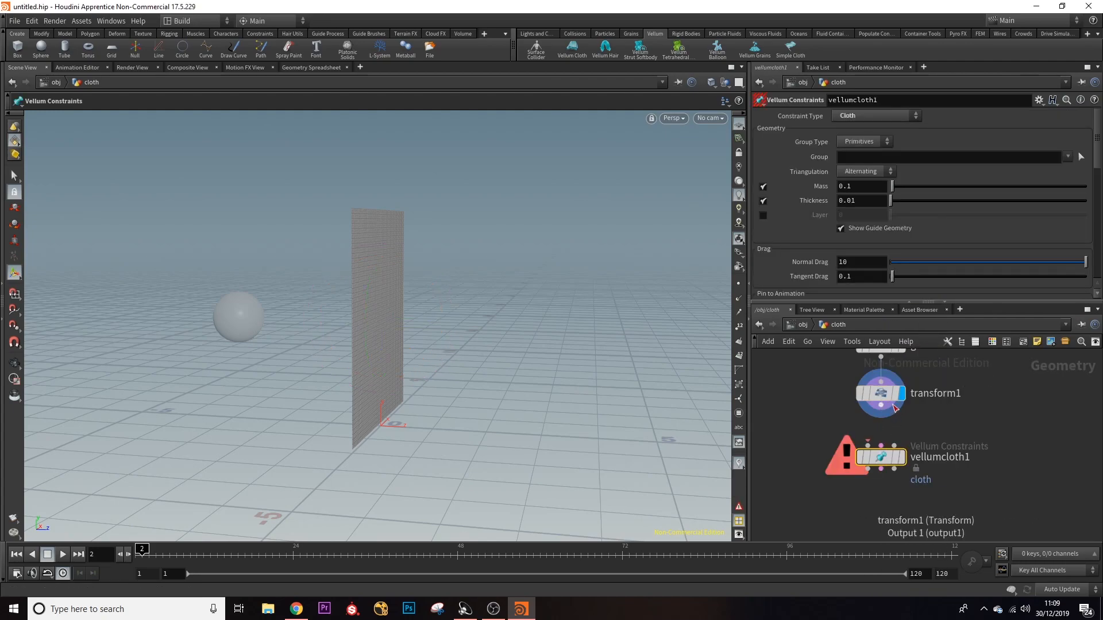
pyautogui.moveTo(883, 408); pyautogui.dragTo(868, 446)
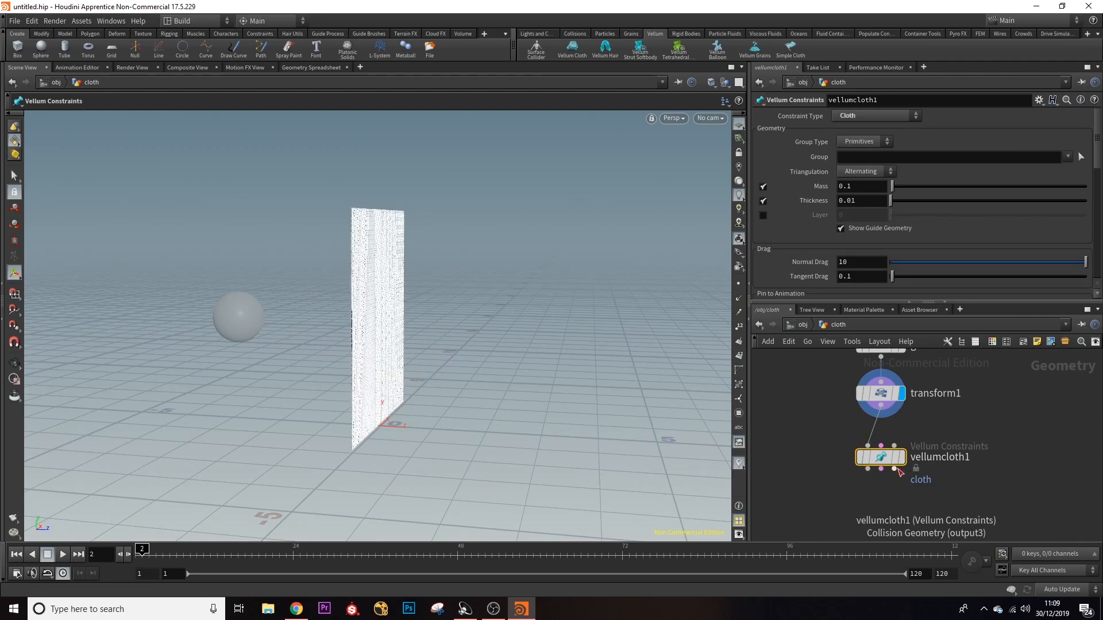
pyautogui.click(902, 456)
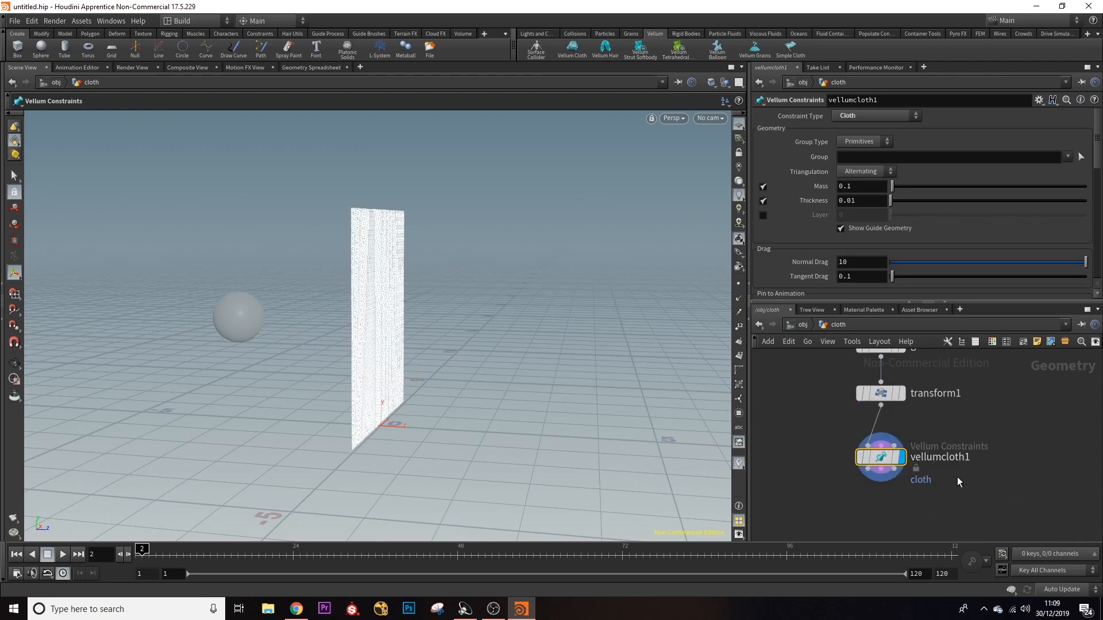
# - Add a Vellum Solver below the cloth constraints node, connect all three outputs to its matching inputs, and display it
pyautogui.press('Tab')
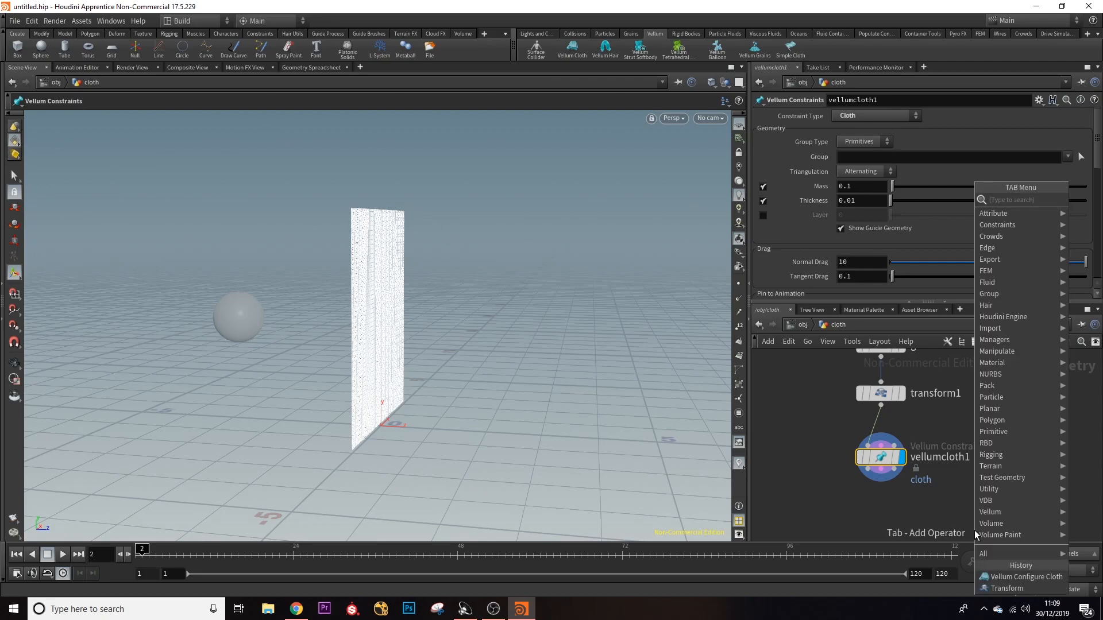
pyautogui.write('vellum sol')
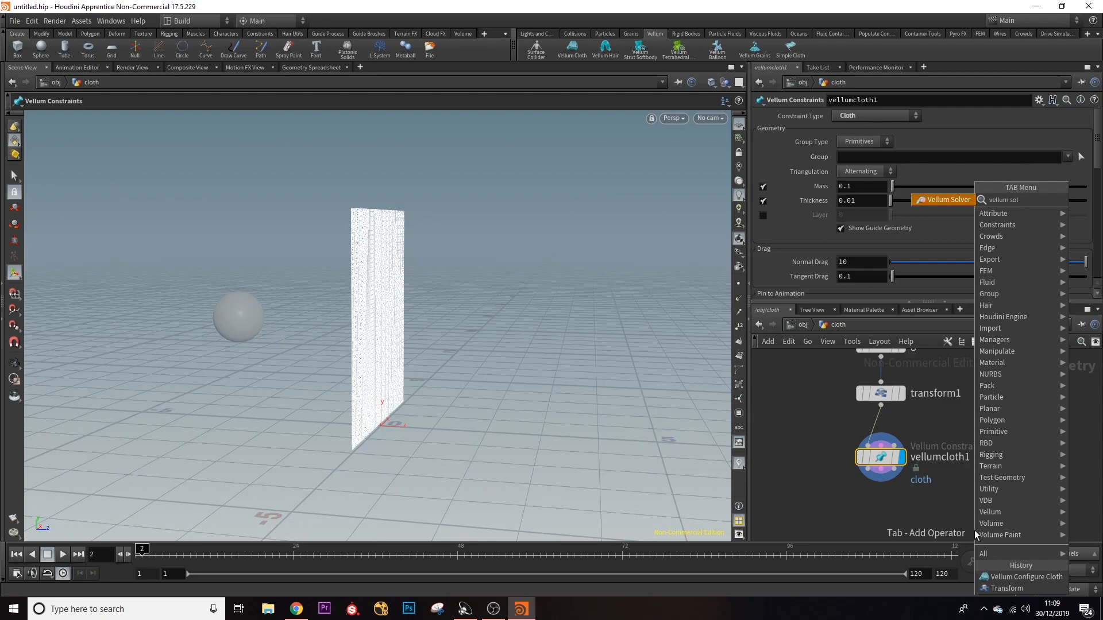
pyautogui.click(959, 201)
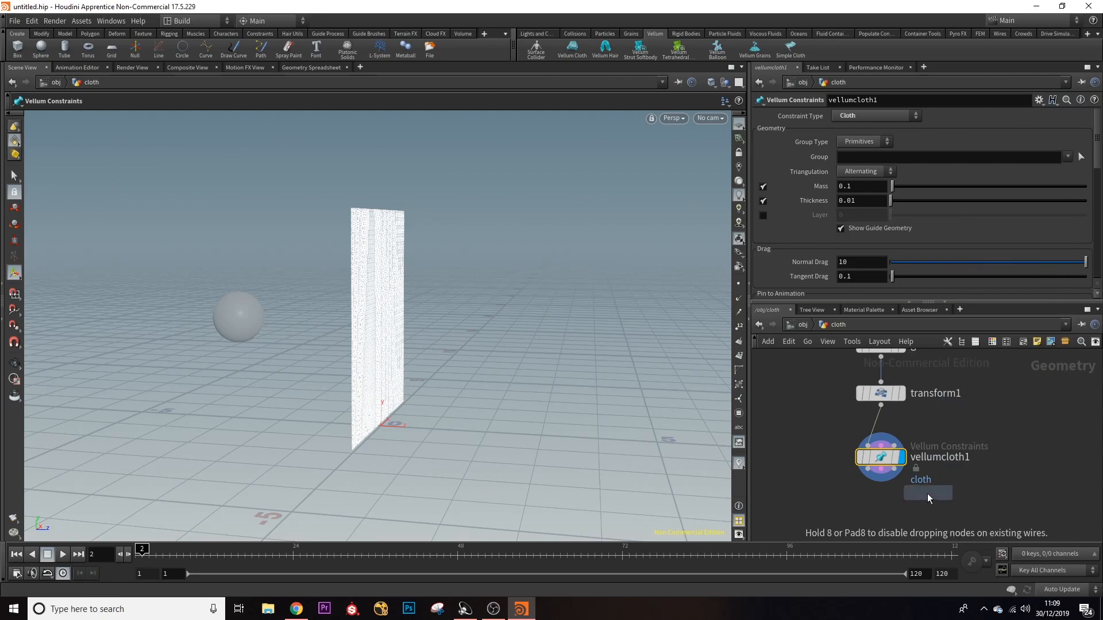
pyautogui.click(885, 505)
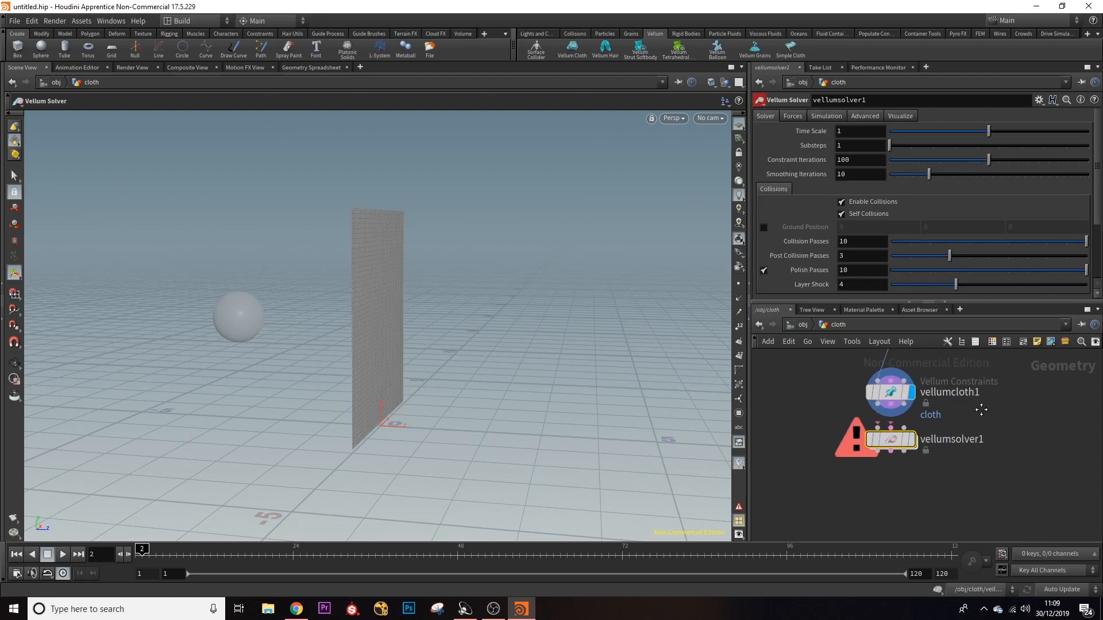
pyautogui.moveTo(888, 411); pyautogui.dragTo(892, 432)
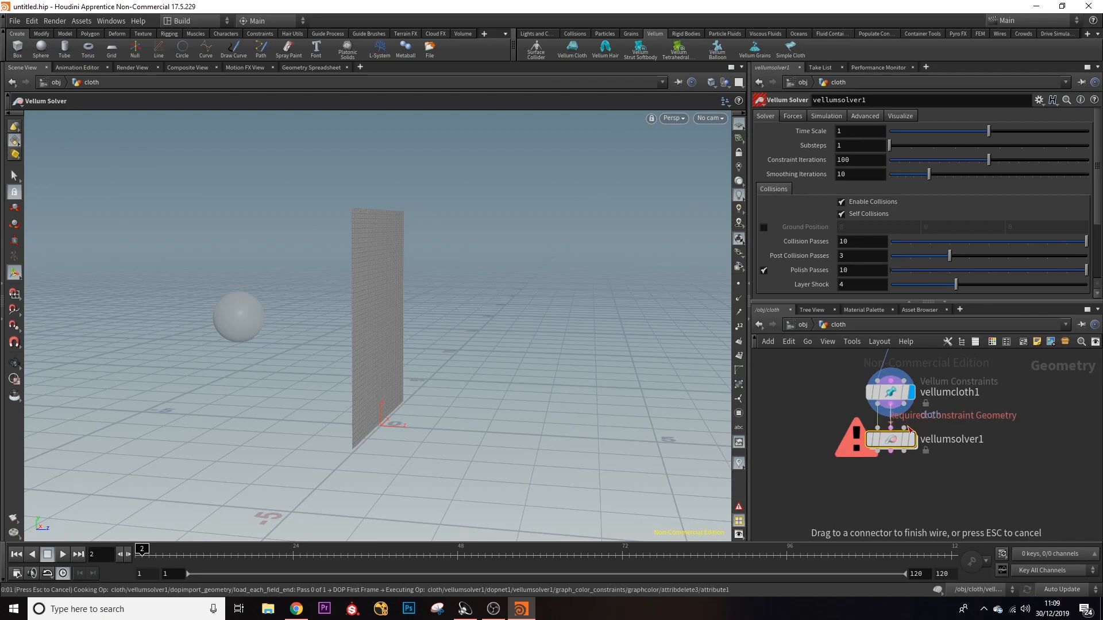
pyautogui.moveTo(909, 408); pyautogui.dragTo(903, 428)
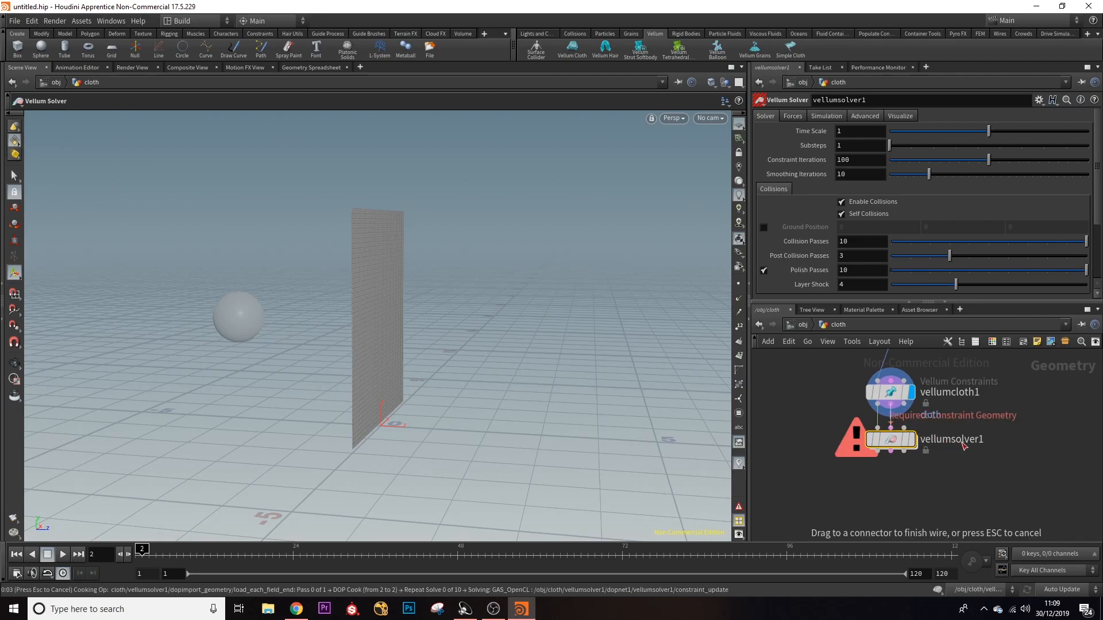
pyautogui.click(912, 439)
# - Add a Vellum Post-Process node below the solver, wire the solver's outputs into it, and display it
pyautogui.moveTo(1004, 453); pyautogui.dragTo(959, 453, button='middle')
pyautogui.press('Tab')
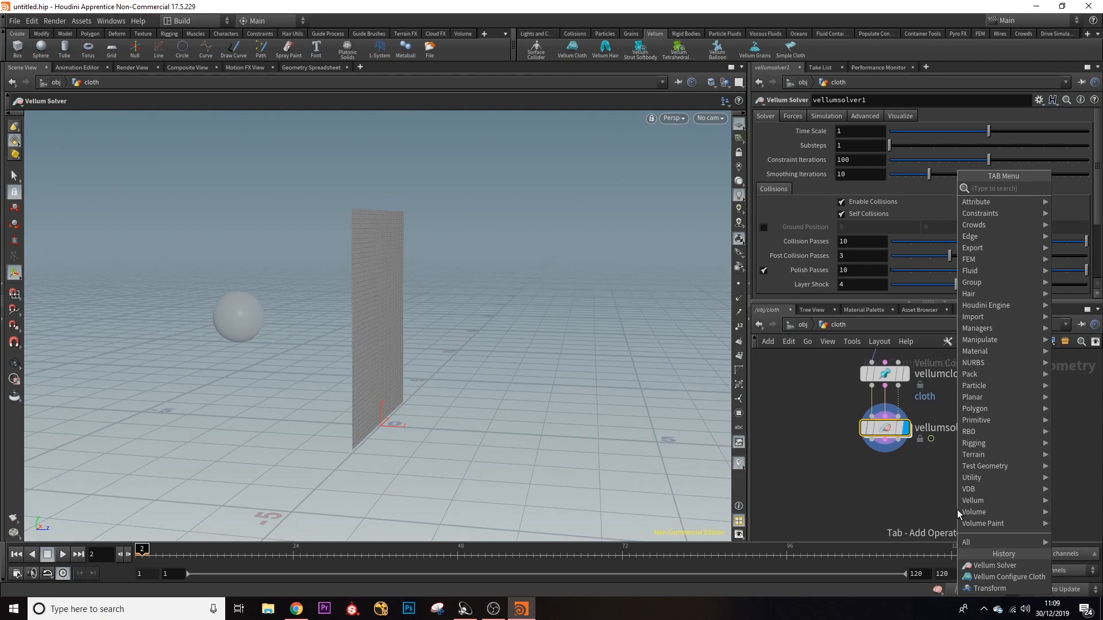
pyautogui.write('pos')
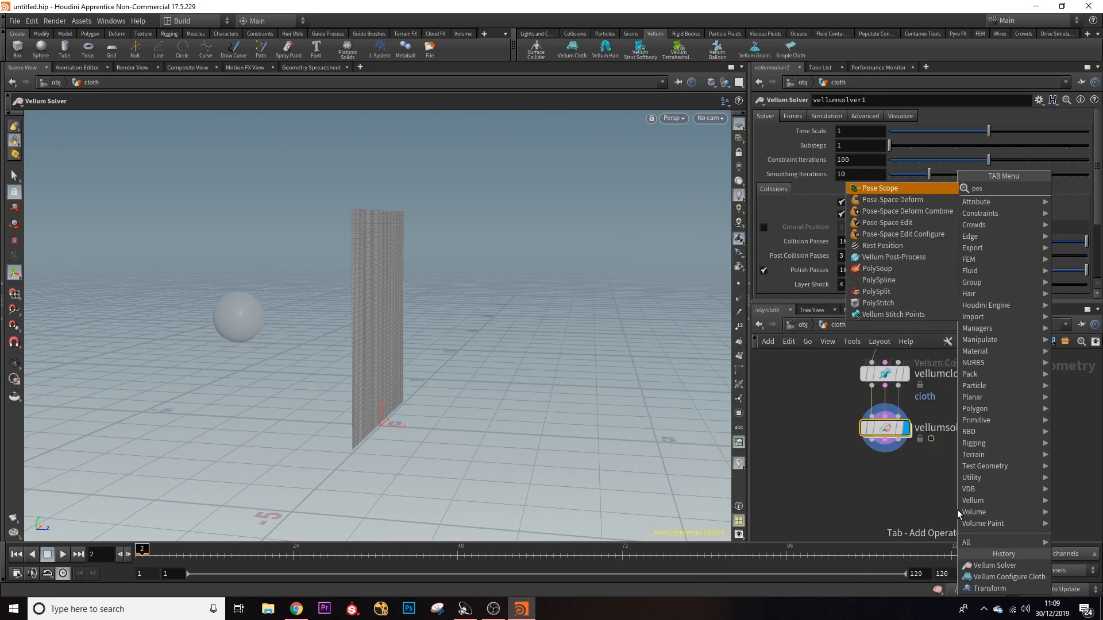
pyautogui.click(926, 258)
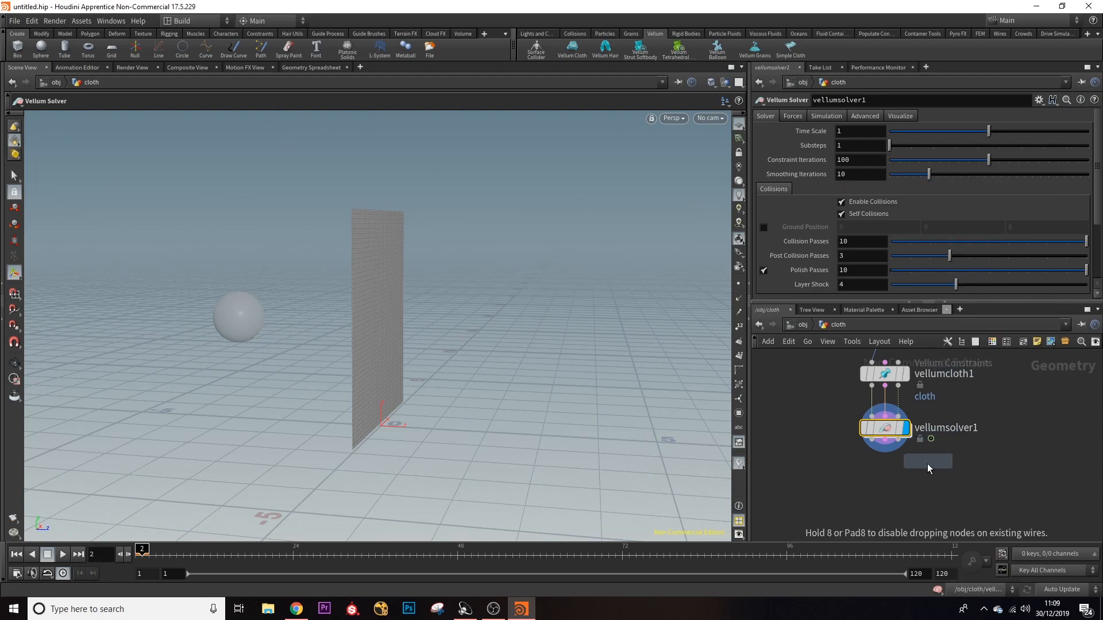
pyautogui.click(887, 484)
pyautogui.moveTo(885, 440); pyautogui.dragTo(898, 473)
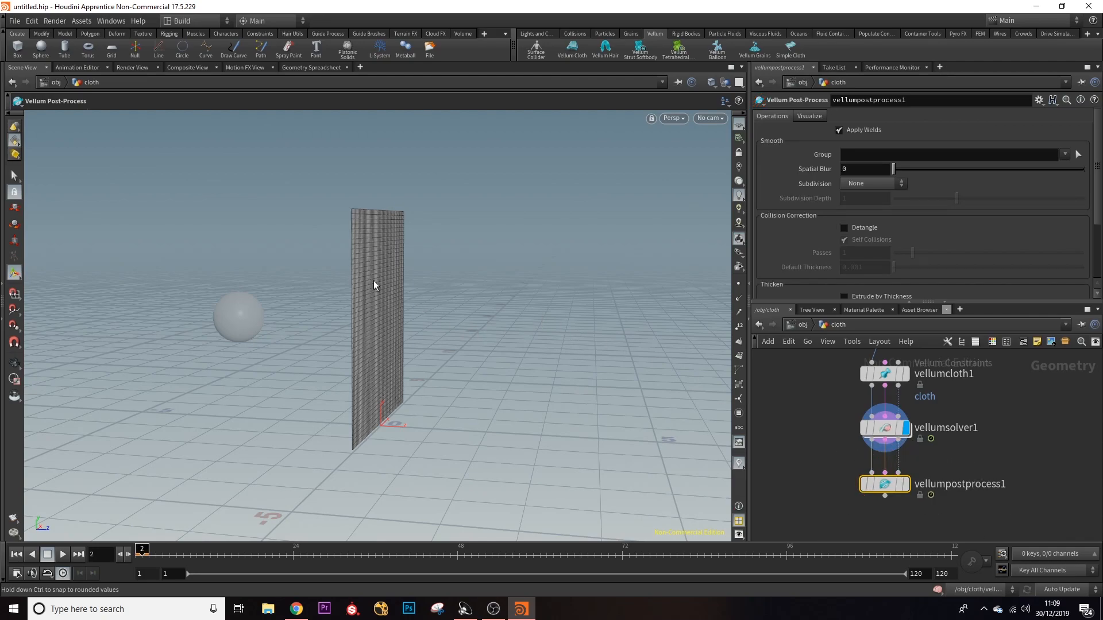
pyautogui.click(908, 483)
# - Go back up to the object level and shift the collider node slightly down beside the cloth node
pyautogui.press('Escape')
pyautogui.moveTo(441, 313); pyautogui.dragTo(347, 317)
pyautogui.moveTo(1035, 406); pyautogui.dragTo(1005, 465, button='middle')
pyautogui.scroll(-1, 915, 392)
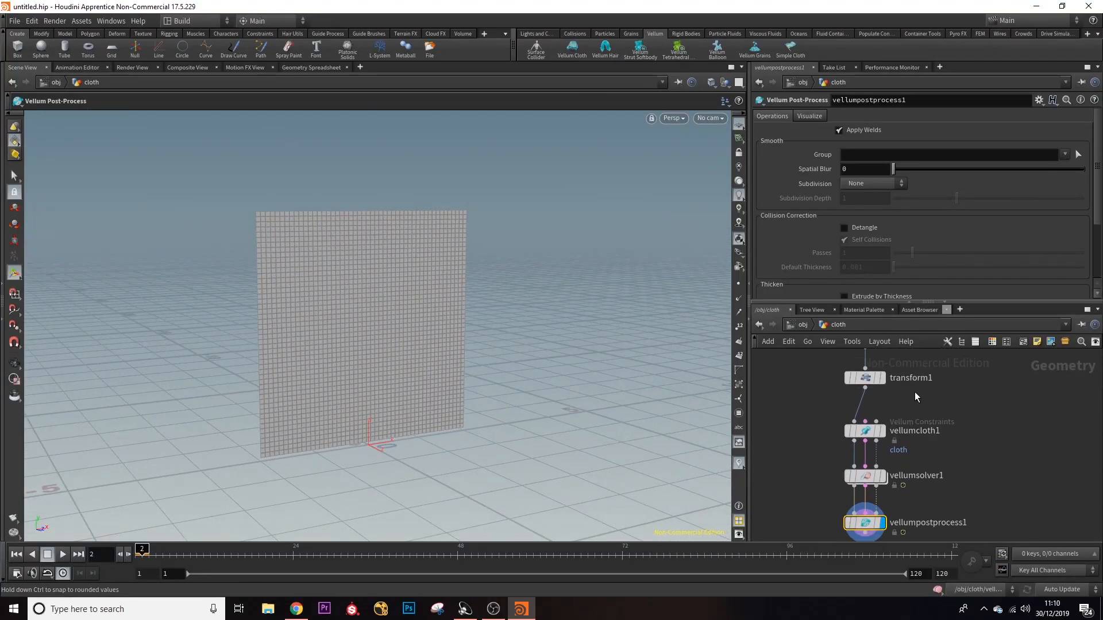
pyautogui.moveTo(919, 448); pyautogui.dragTo(925, 529, button='middle')
pyautogui.click(799, 325)
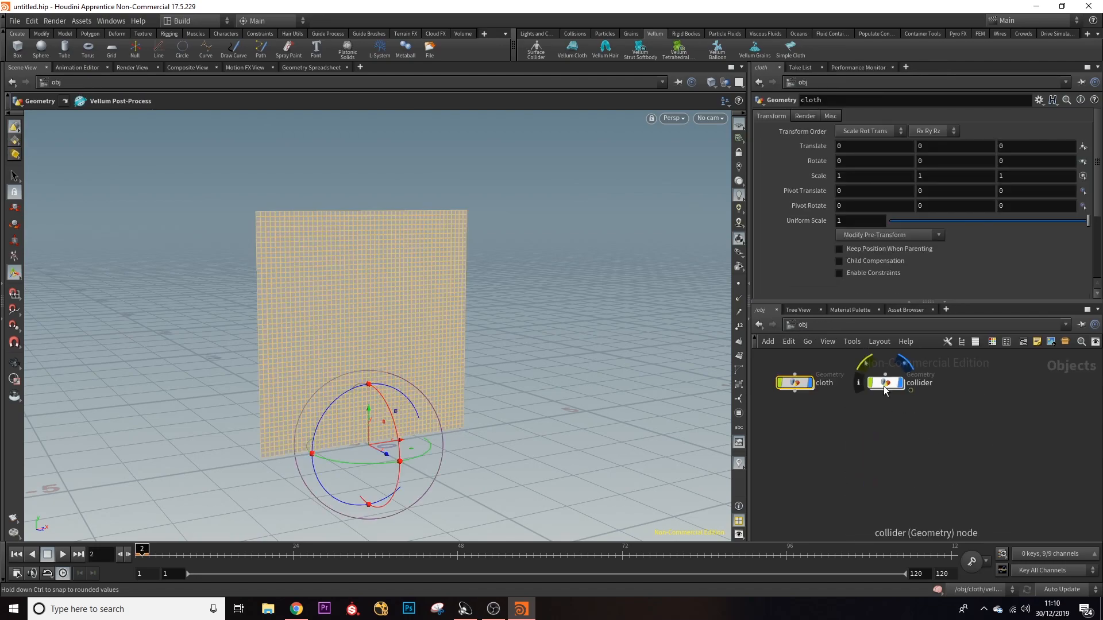
pyautogui.moveTo(888, 384); pyautogui.dragTo(885, 394)
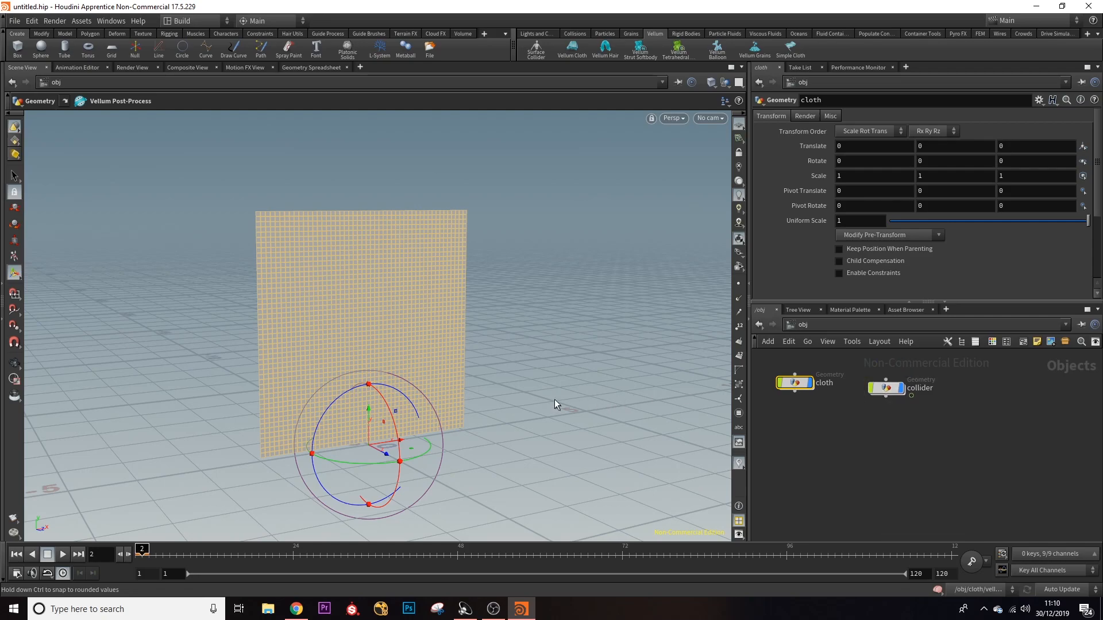
pyautogui.keyDown('alt'); pyautogui.moveTo(342, 343); pyautogui.dragTo(246, 322); pyautogui.keyUp('alt')
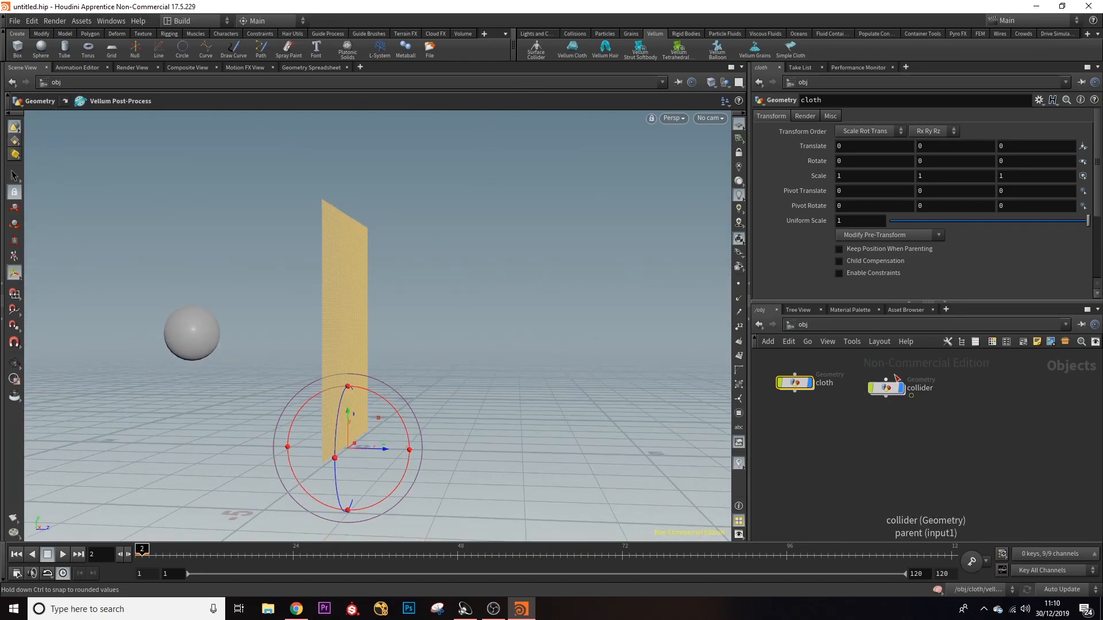
# - Return to the cloth network by undoing, move the grid and transform aside, and wire a new Object Merge into the cloth constraints' collision geometry input
pyautogui.hotkey('ctrl', 'z')
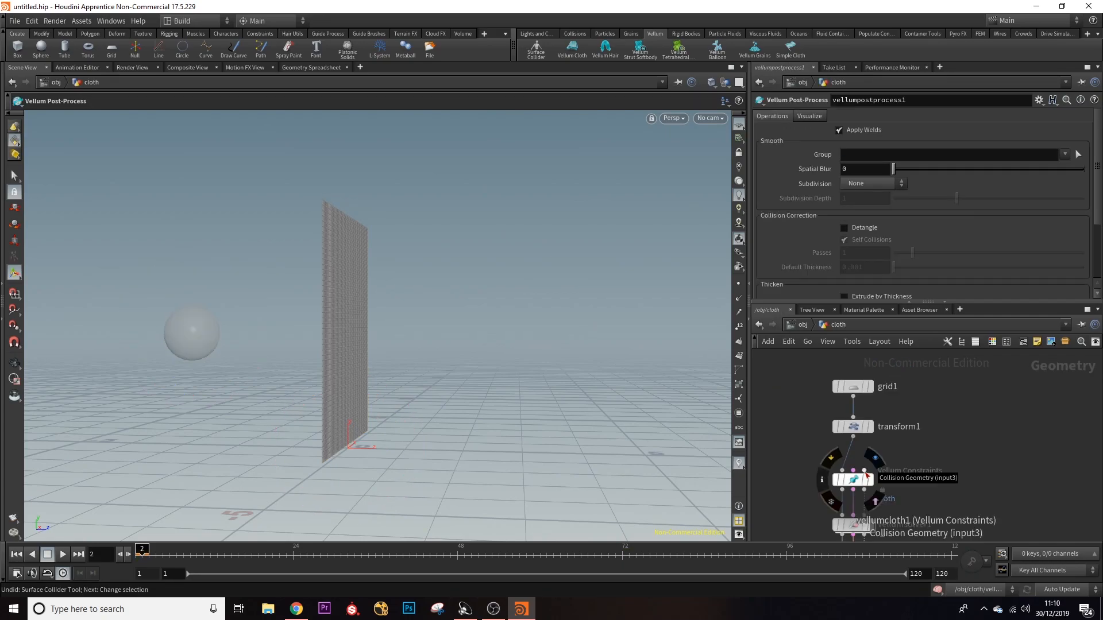
pyautogui.moveTo(791, 371); pyautogui.dragTo(792, 427)
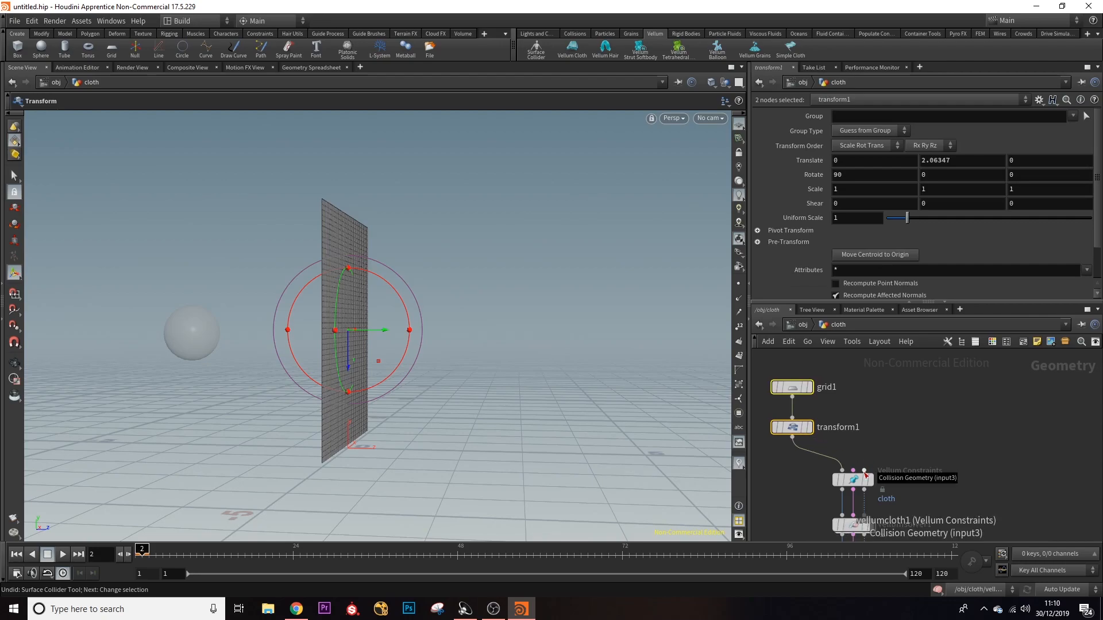
pyautogui.press('Tab')
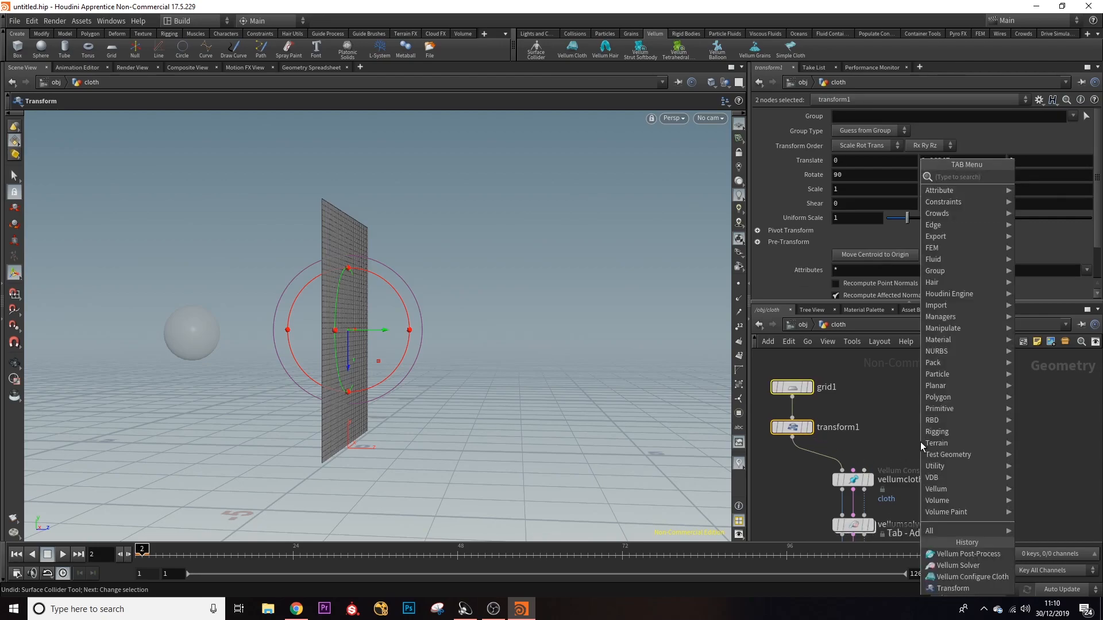
pyautogui.write('object')
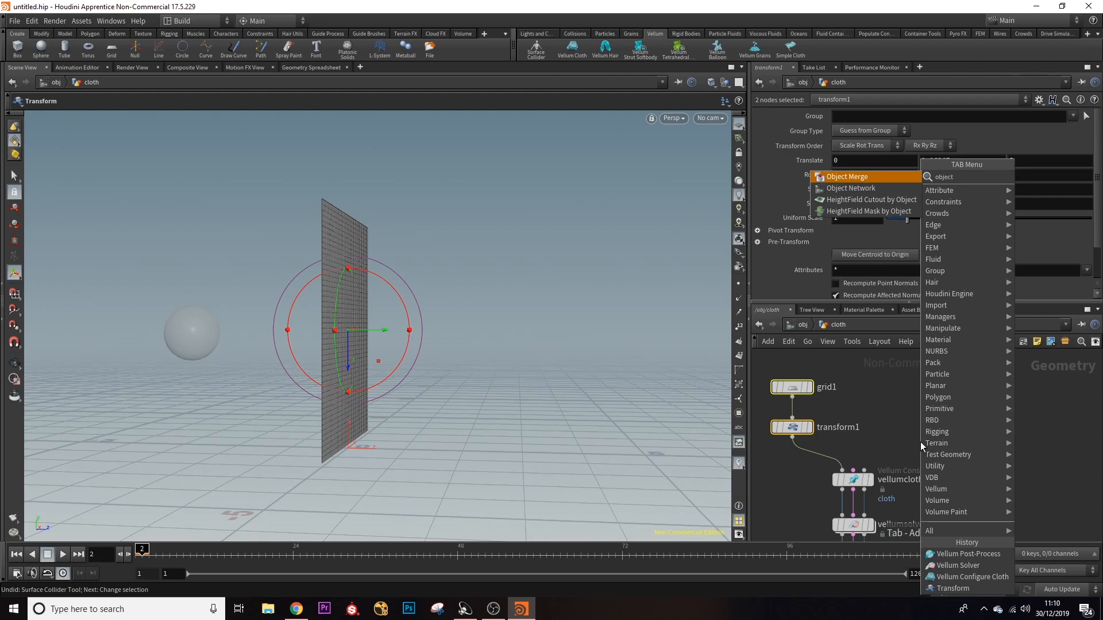
pyautogui.click(846, 177)
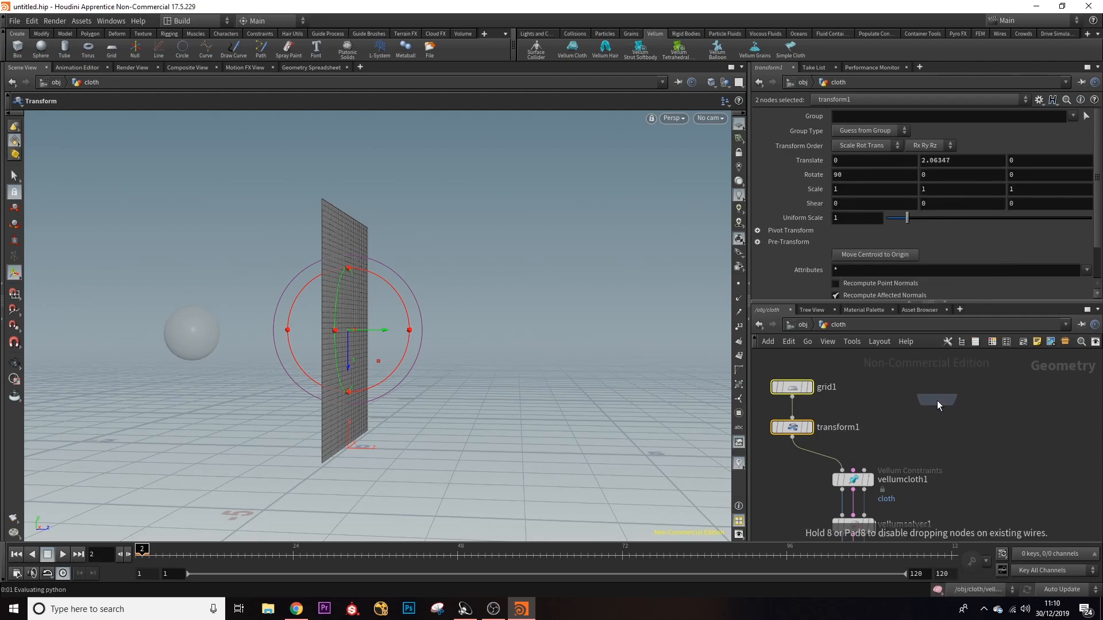
pyautogui.click(936, 401)
pyautogui.moveTo(937, 422); pyautogui.dragTo(867, 472)
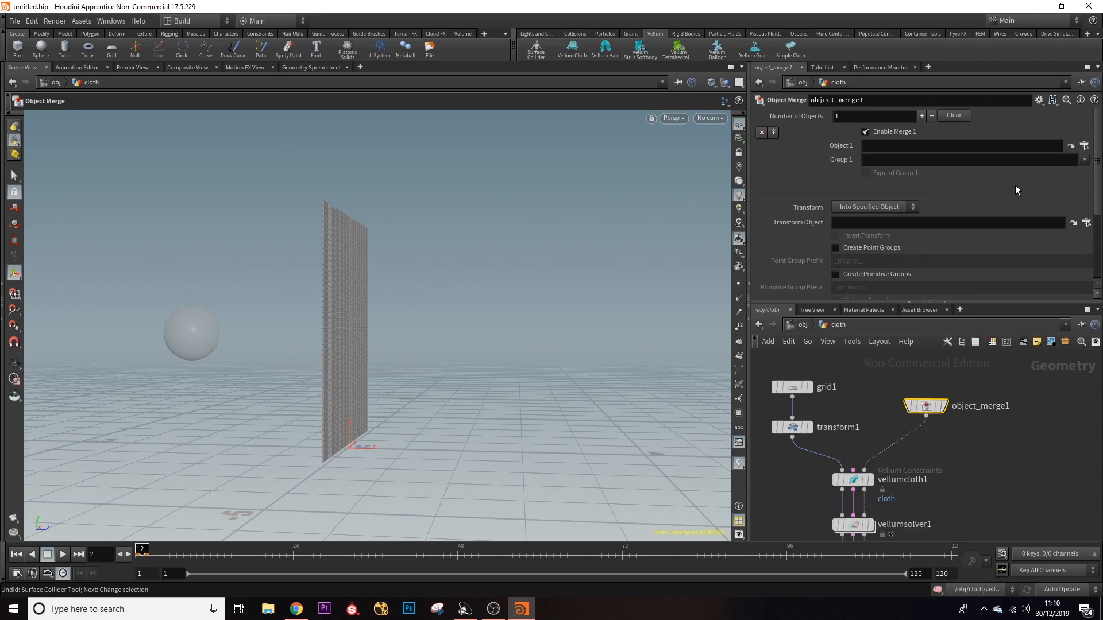
# - Set the Object Merge node's Object 1 to /obj/collider
pyautogui.click(1084, 145)
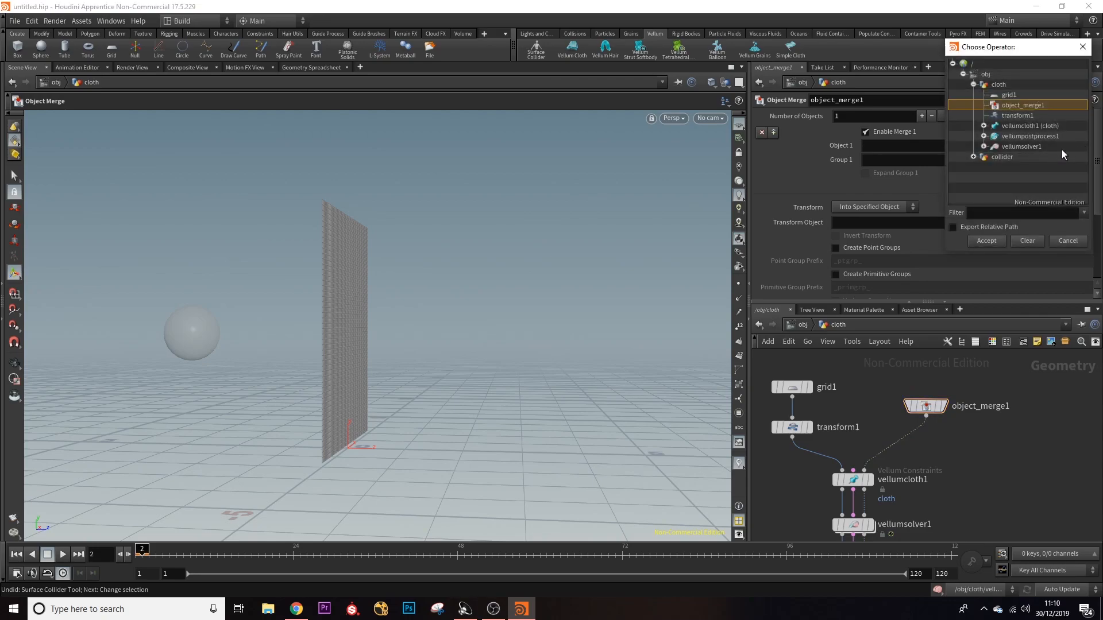
pyautogui.click(997, 156)
pyautogui.click(985, 241)
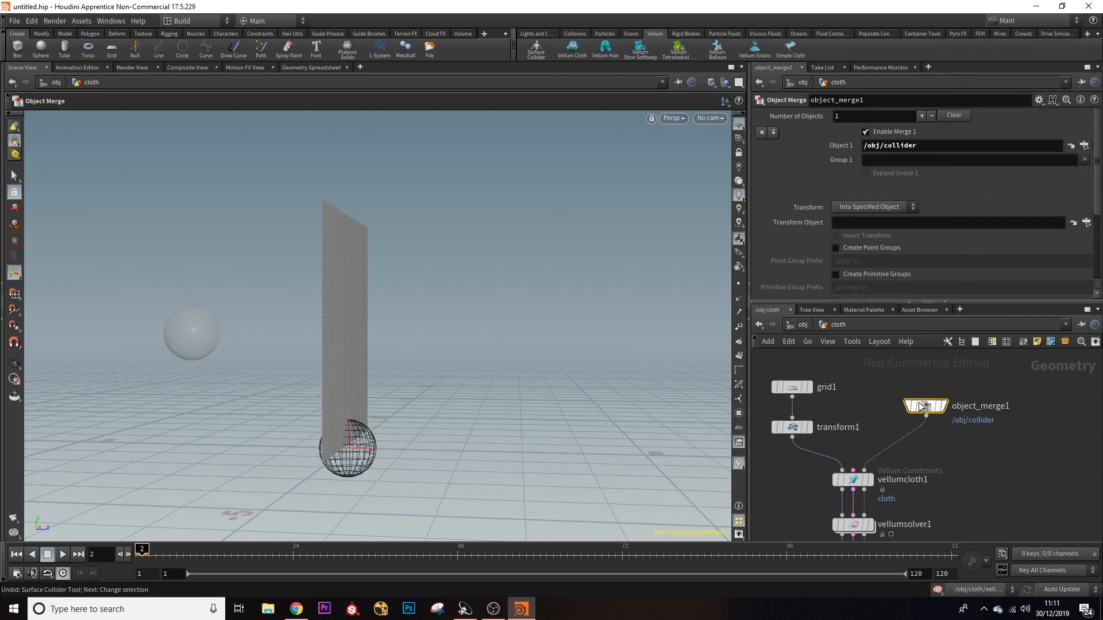
# - Select the Vellum Post-Process node, play the simulation from frame 1, and scrub back to about frame 6 to check the collision
pyautogui.moveTo(966, 486); pyautogui.dragTo(970, 421, button='middle')
pyautogui.click(861, 505)
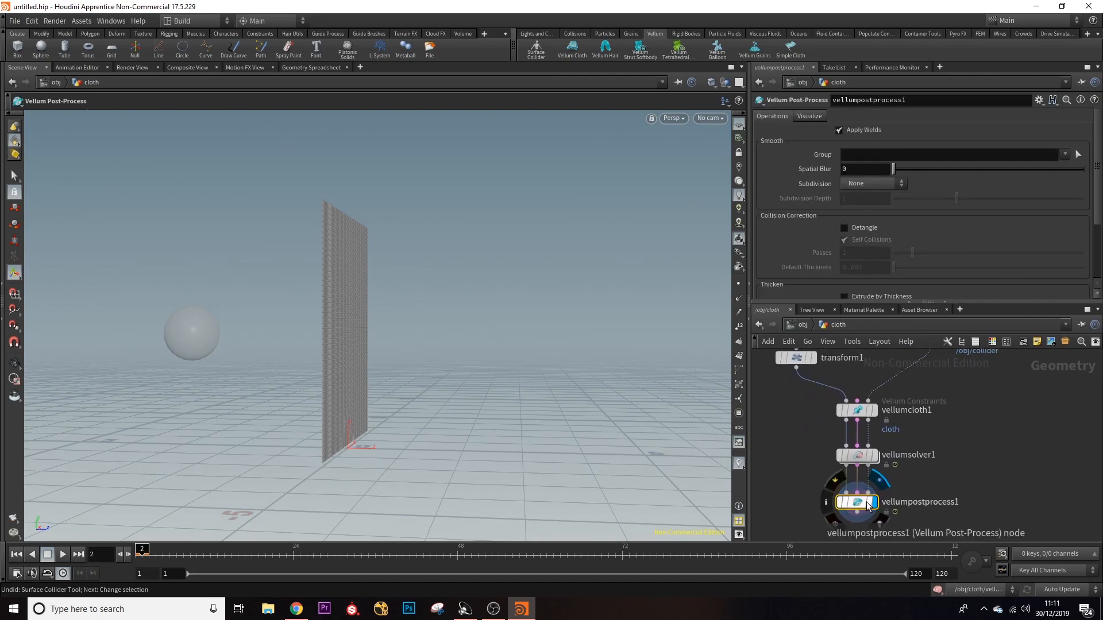
pyautogui.moveTo(826, 499); pyautogui.dragTo(845, 476, button='middle')
pyautogui.click(141, 553)
pyautogui.click(60, 555)
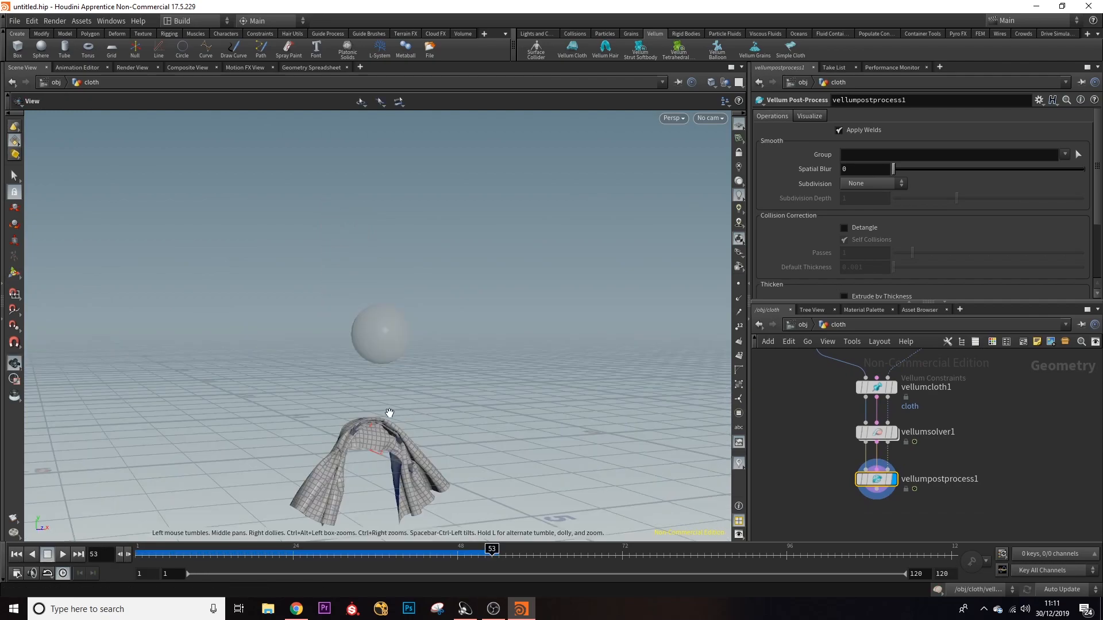
pyautogui.keyDown('alt'); pyautogui.moveTo(390, 413); pyautogui.dragTo(480, 415); pyautogui.keyUp('alt')
pyautogui.moveTo(495, 550); pyautogui.dragTo(173, 529)
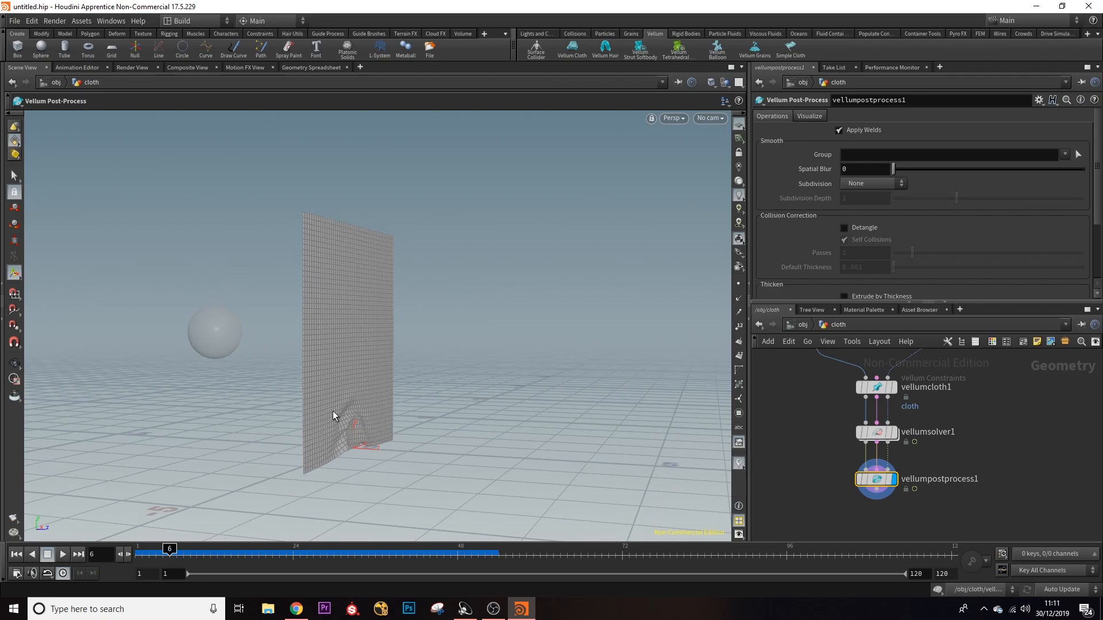
# - Set the Object Merge node's Transform option to Into This Object and return to frame 1
pyautogui.moveTo(1039, 383); pyautogui.dragTo(1004, 471, button='middle')
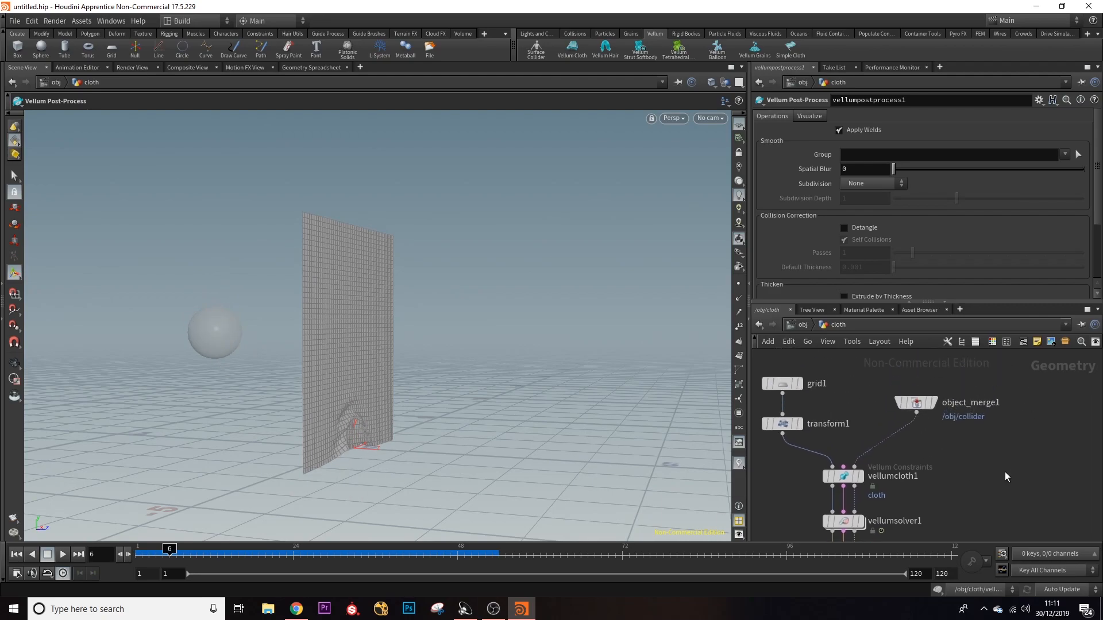
pyautogui.click(919, 404)
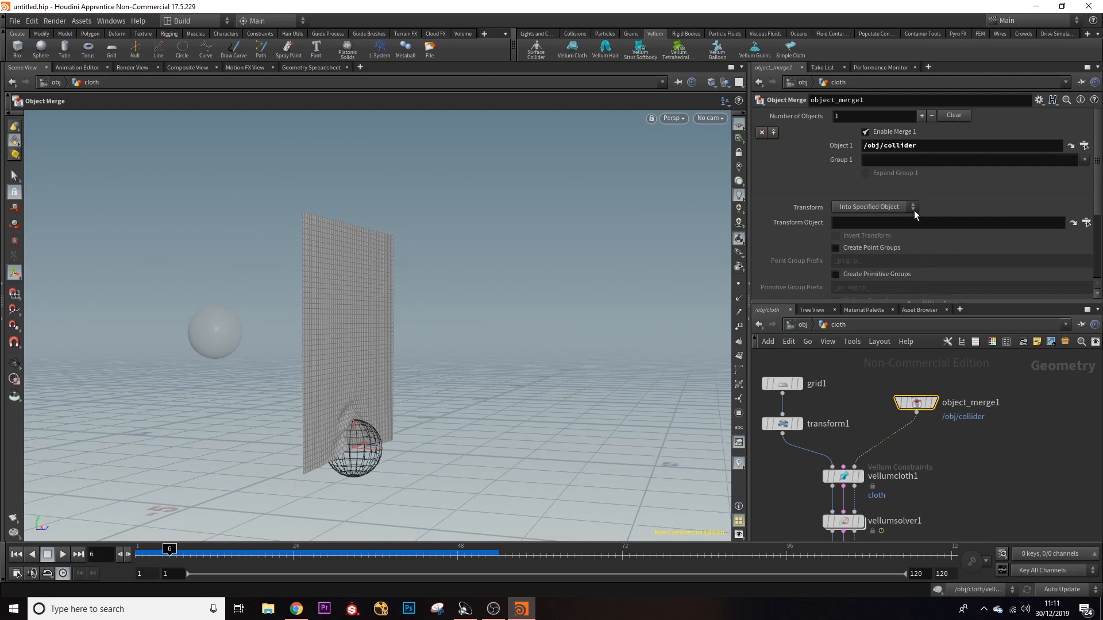
pyautogui.click(885, 209)
pyautogui.click(881, 233)
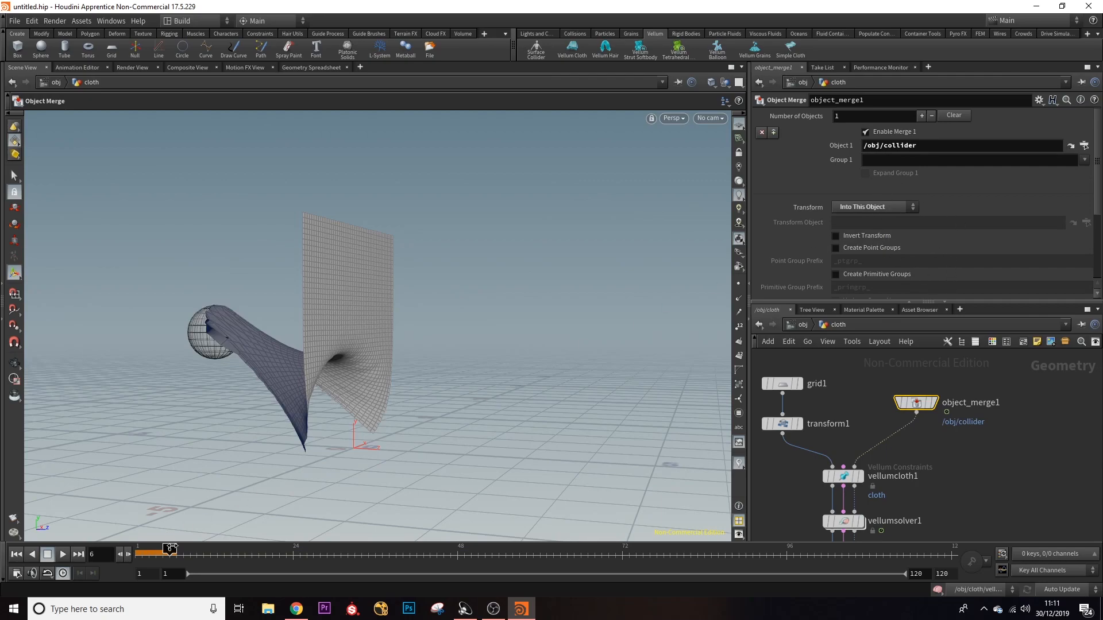
pyautogui.moveTo(170, 549); pyautogui.dragTo(142, 549)
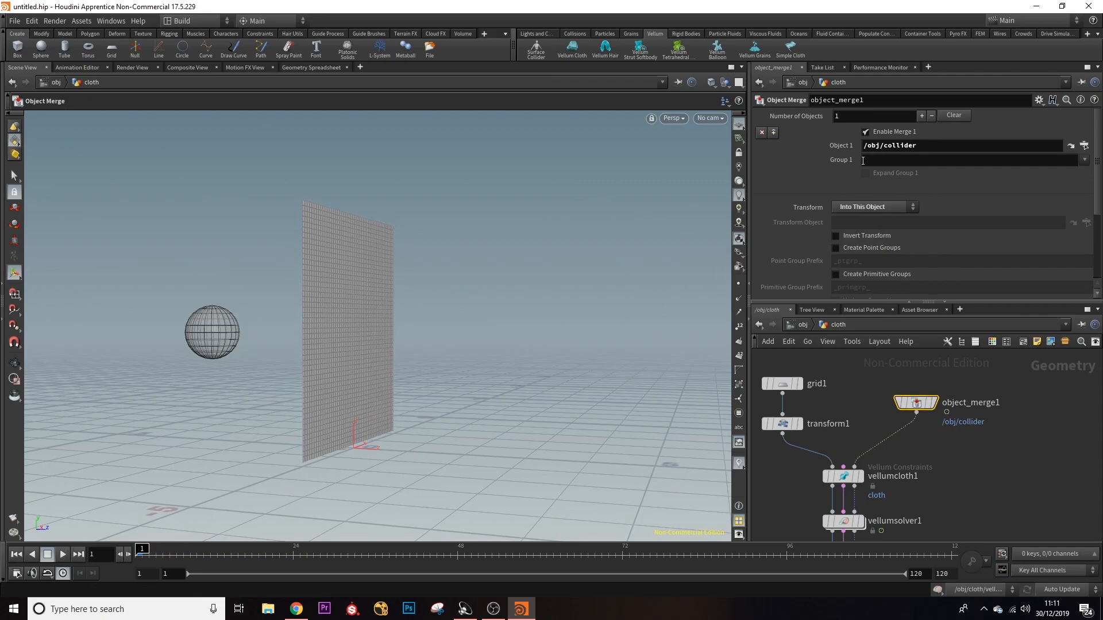
pyautogui.click(794, 325)
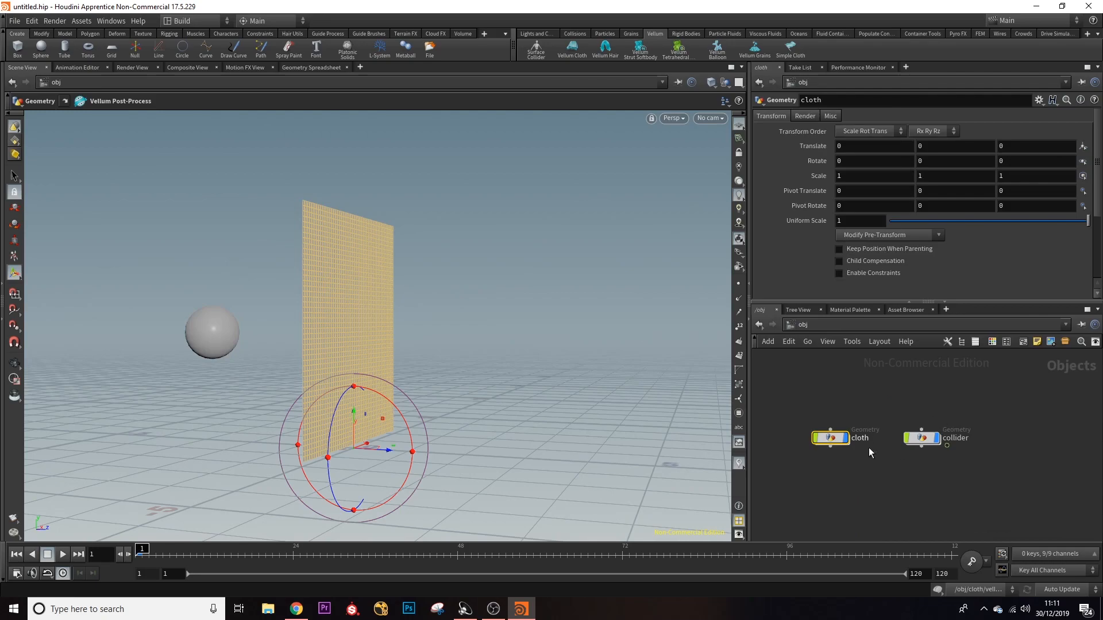
pyautogui.doubleClick(833, 441)
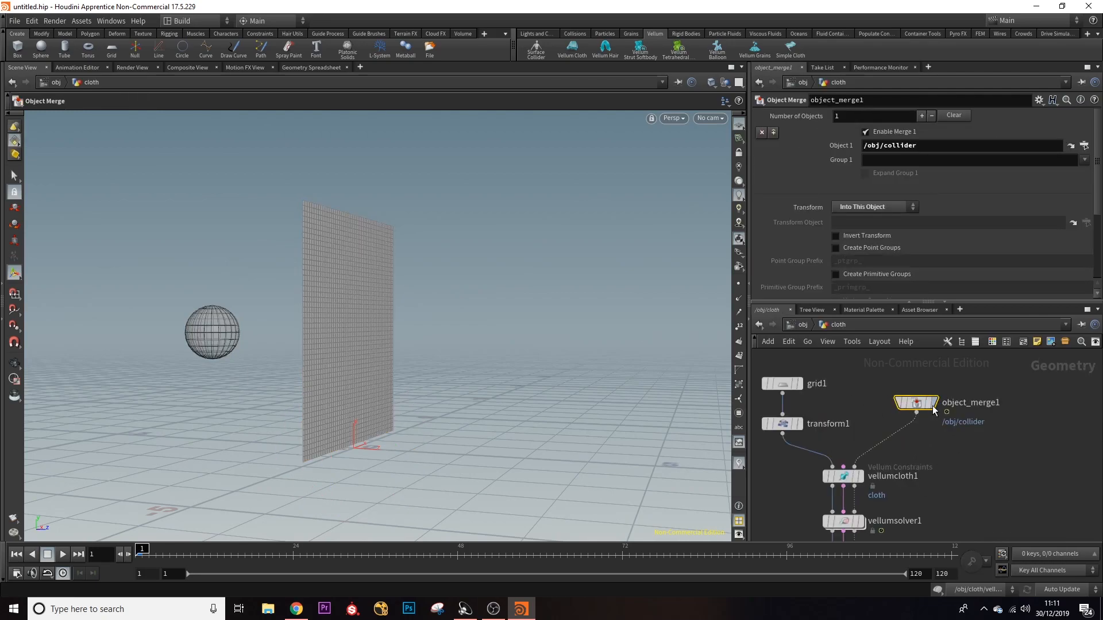
pyautogui.click(906, 385)
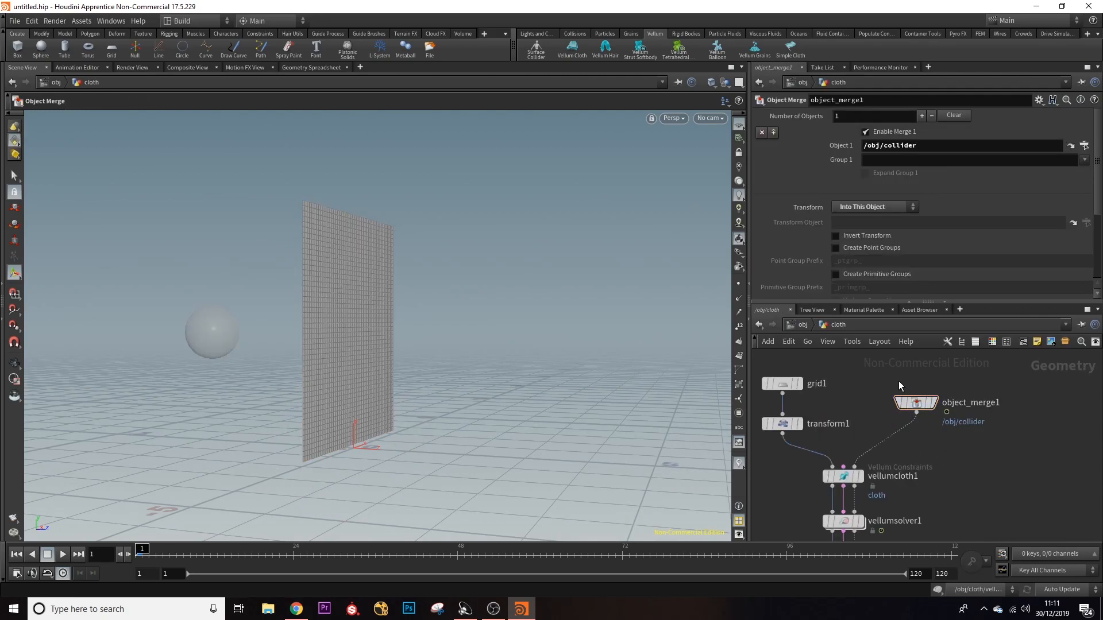
# - Play the simulation to check how the sphere collides with the cloth, and rewind to frame 1
pyautogui.keyDown('alt'); pyautogui.moveTo(175, 426); pyautogui.dragTo(230, 437); pyautogui.keyUp('alt')
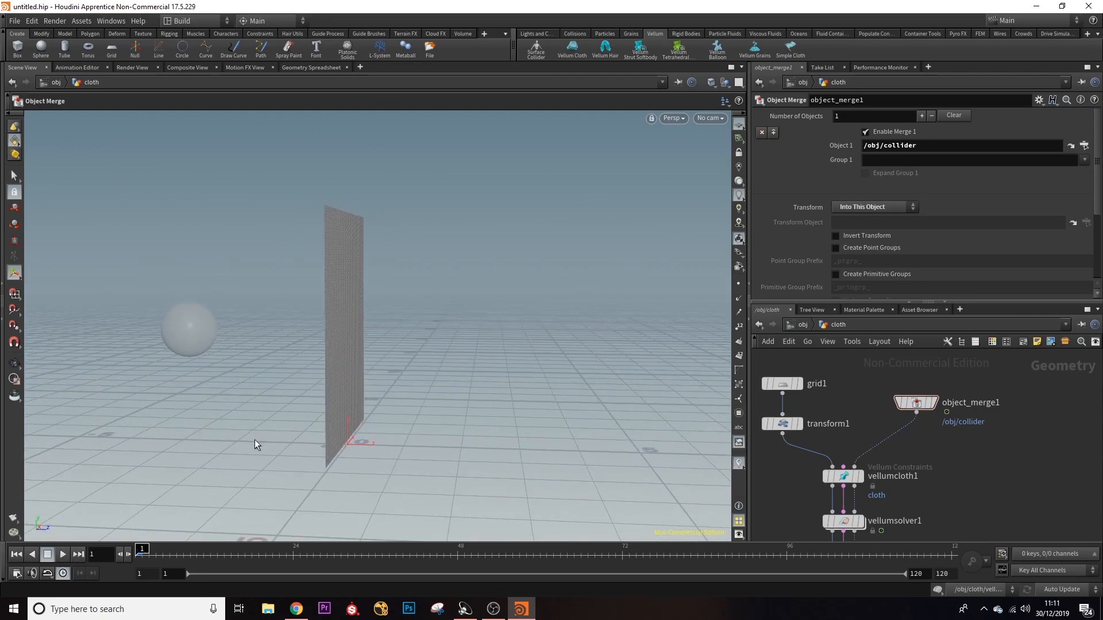
pyautogui.click(917, 407)
pyautogui.moveTo(965, 478); pyautogui.dragTo(972, 435, button='middle')
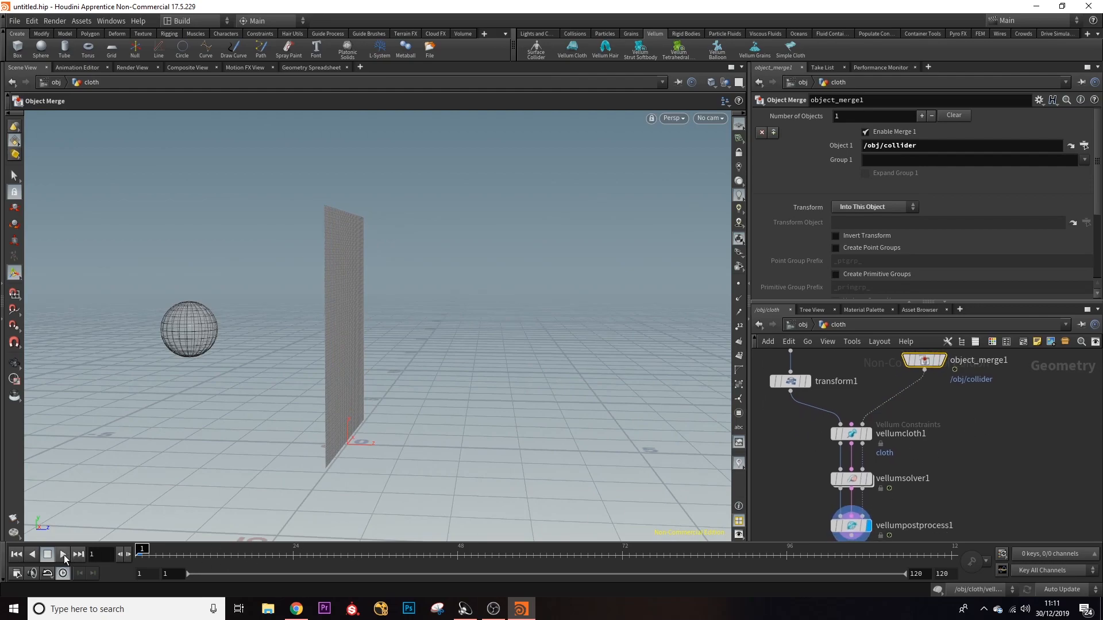
pyautogui.click(64, 555)
pyautogui.click(64, 555)
pyautogui.moveTo(338, 551); pyautogui.dragTo(114, 549)
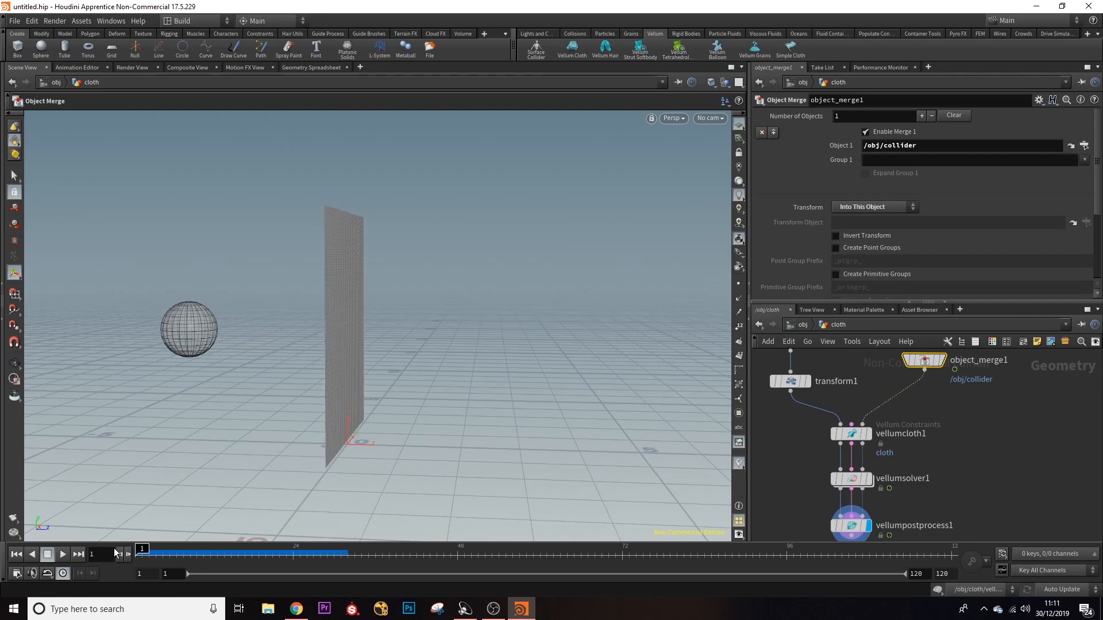
# - Set the cloth constraints' Pin Points to a border band of points along all four edges of the grid
pyautogui.moveTo(428, 320); pyautogui.dragTo(289, 216)
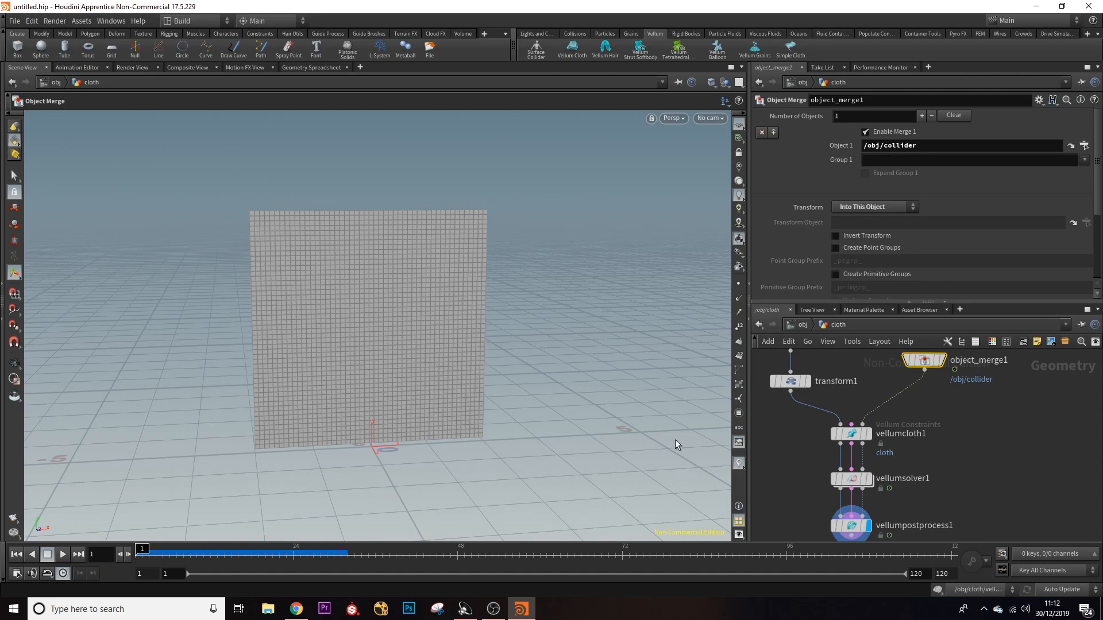
pyautogui.moveTo(956, 457); pyautogui.dragTo(951, 426, button='middle')
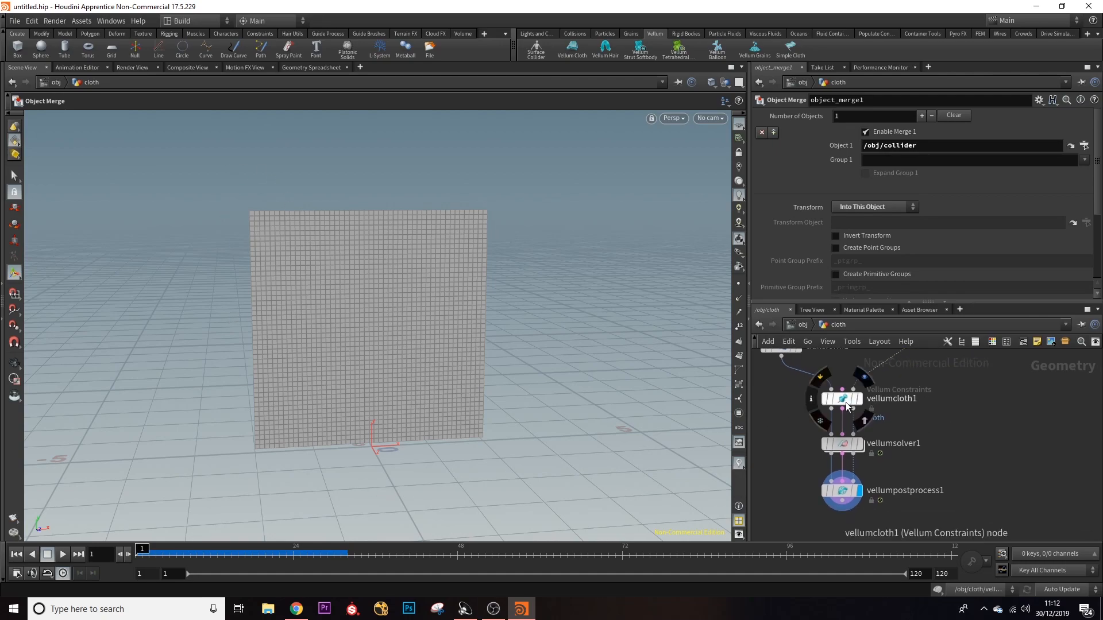
pyautogui.click(843, 400)
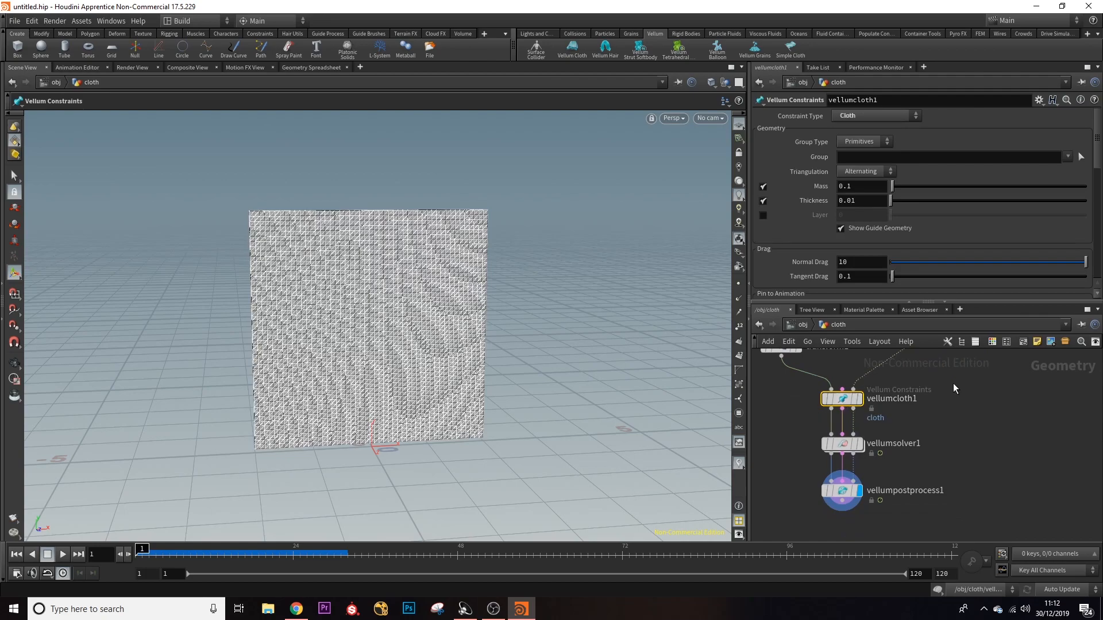
pyautogui.scroll(-2, 895, 212)
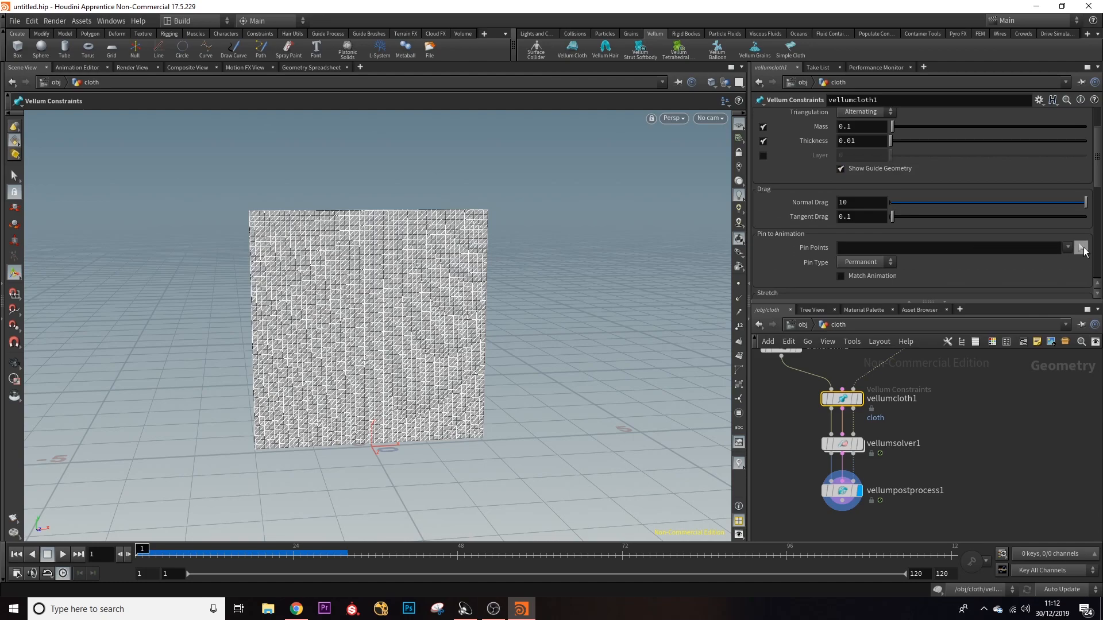
pyautogui.click(1082, 249)
pyautogui.keyDown('alt'); pyautogui.moveTo(521, 324); pyautogui.dragTo(516, 309); pyautogui.keyUp('alt')
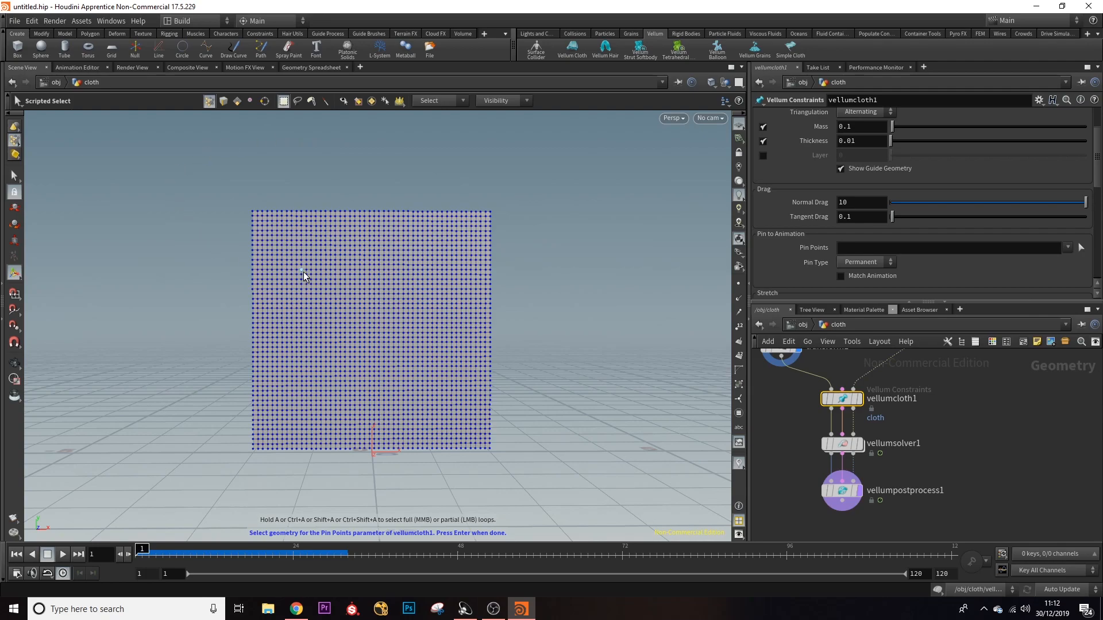
pyautogui.moveTo(172, 173); pyautogui.dragTo(577, 234)
pyautogui.moveTo(131, 151); pyautogui.dragTo(277, 478)
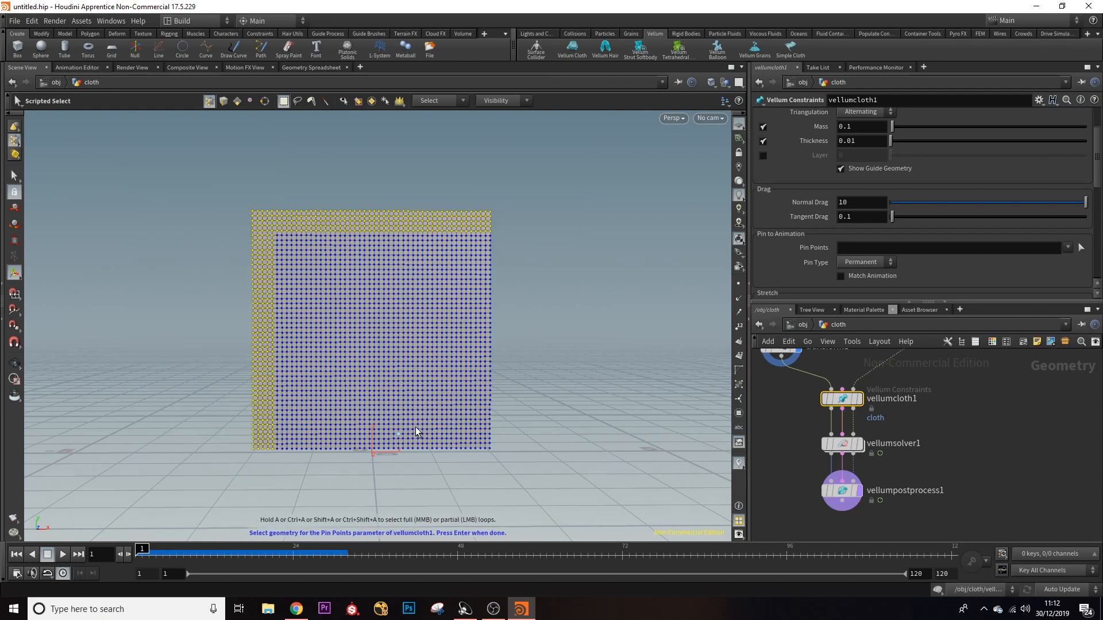
pyautogui.keyDown('shift'); pyautogui.moveTo(572, 146); pyautogui.dragTo(471, 482); pyautogui.keyUp('shift')
pyautogui.keyDown('shift'); pyautogui.moveTo(214, 489); pyautogui.dragTo(484, 440); pyautogui.keyUp('shift')
pyautogui.press('space')
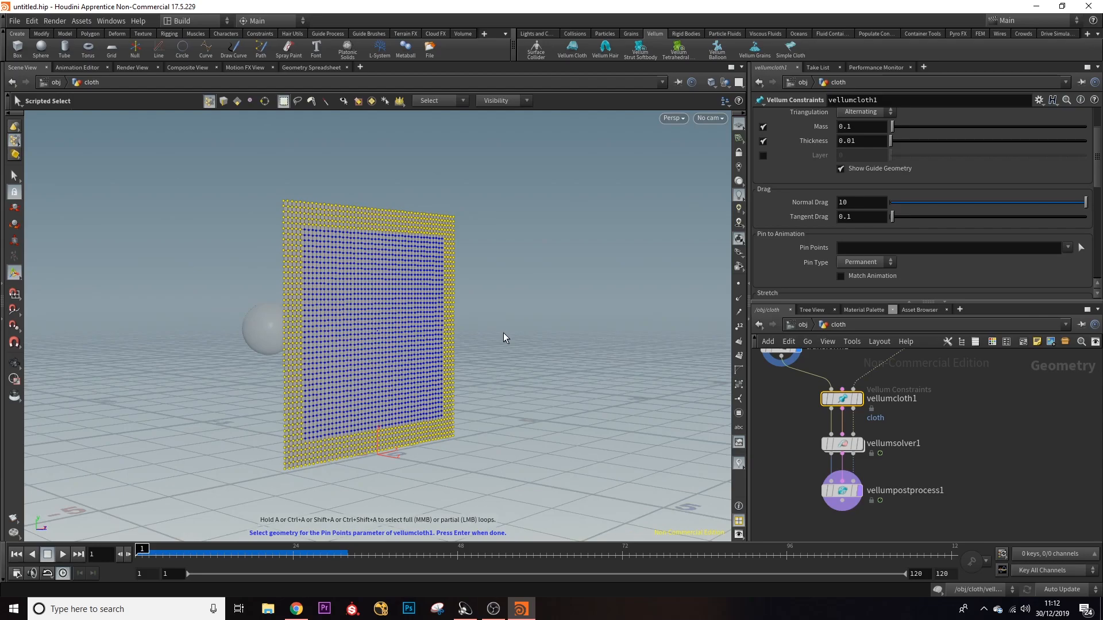
pyautogui.press('Return')
# - Inspect the pinned border points on the cloth up close and from several angles
pyautogui.press('space')
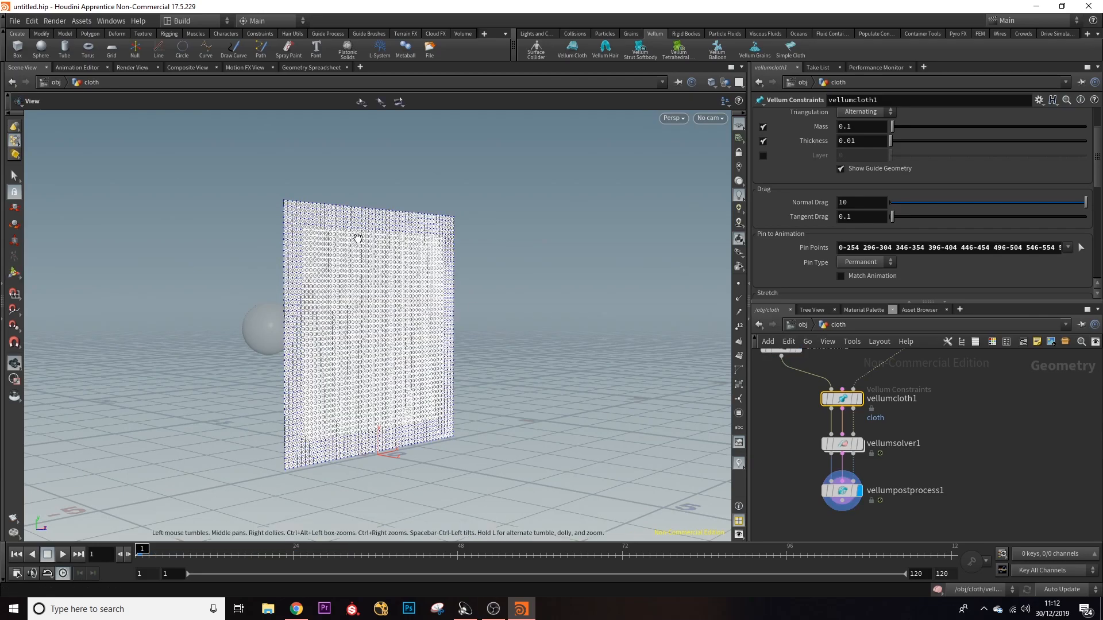
pyautogui.scroll(5, 356, 236)
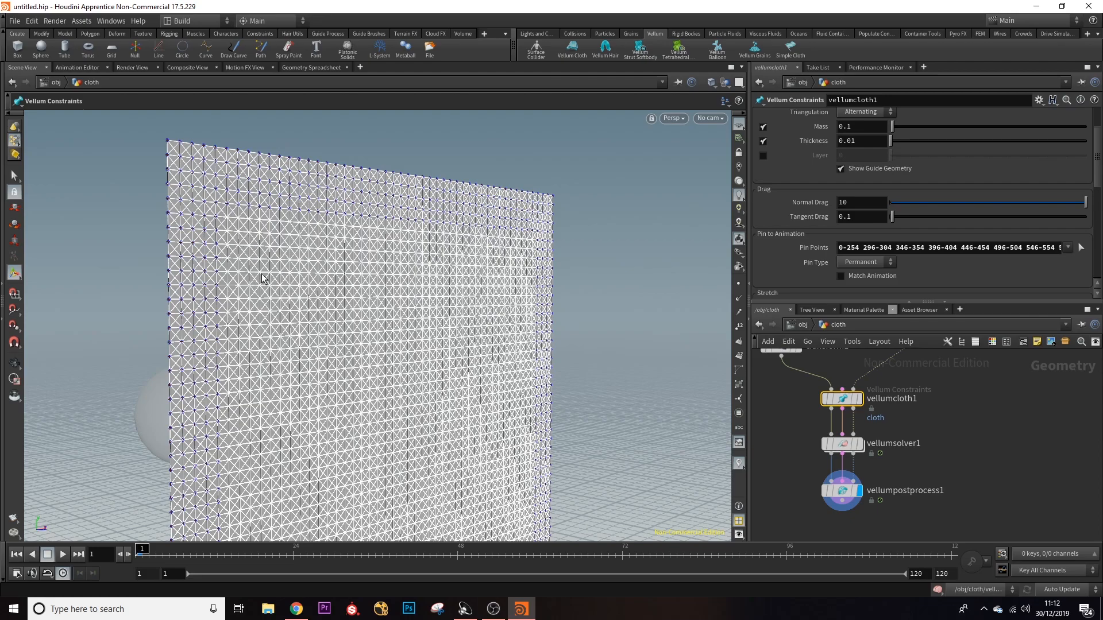
pyautogui.press('space')
pyautogui.moveTo(628, 313); pyautogui.dragTo(499, 411)
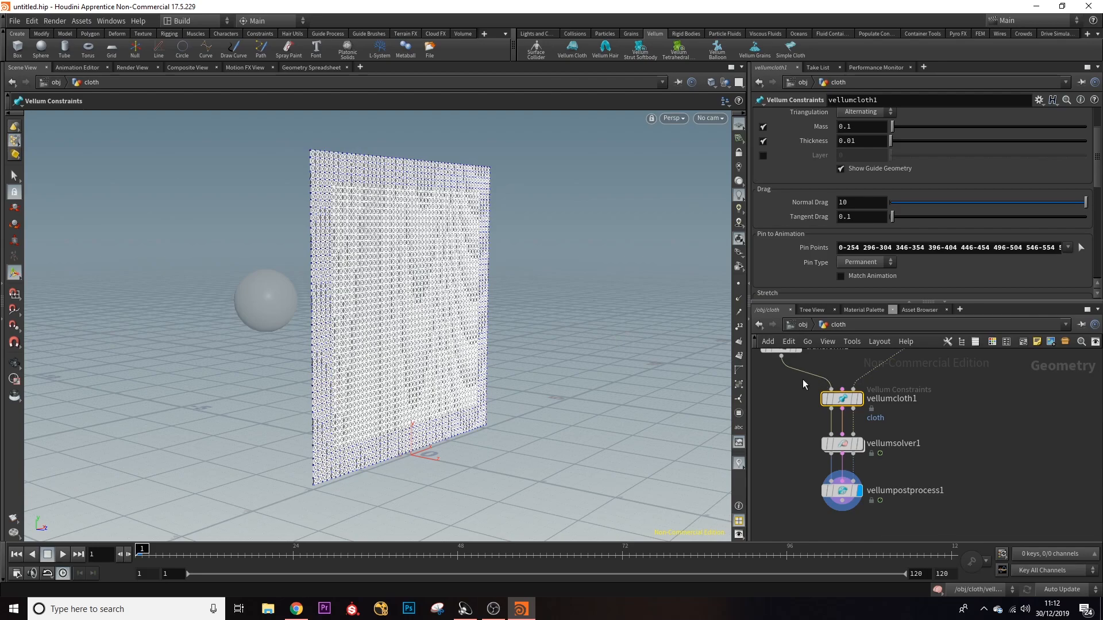
pyautogui.moveTo(497, 280); pyautogui.dragTo(411, 333)
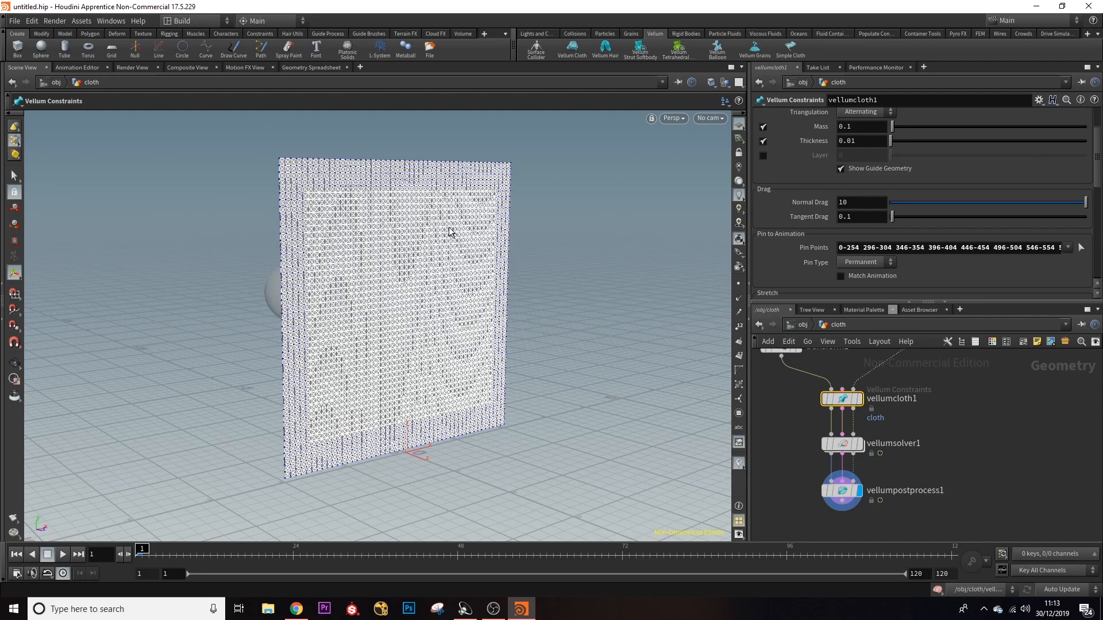
pyautogui.press('Escape')
pyautogui.moveTo(419, 329)
pyautogui.mouseDown()
pyautogui.moveTo(576, 307)
pyautogui.moveTo(388, 319)
pyautogui.moveTo(426, 322)
pyautogui.mouseUp()
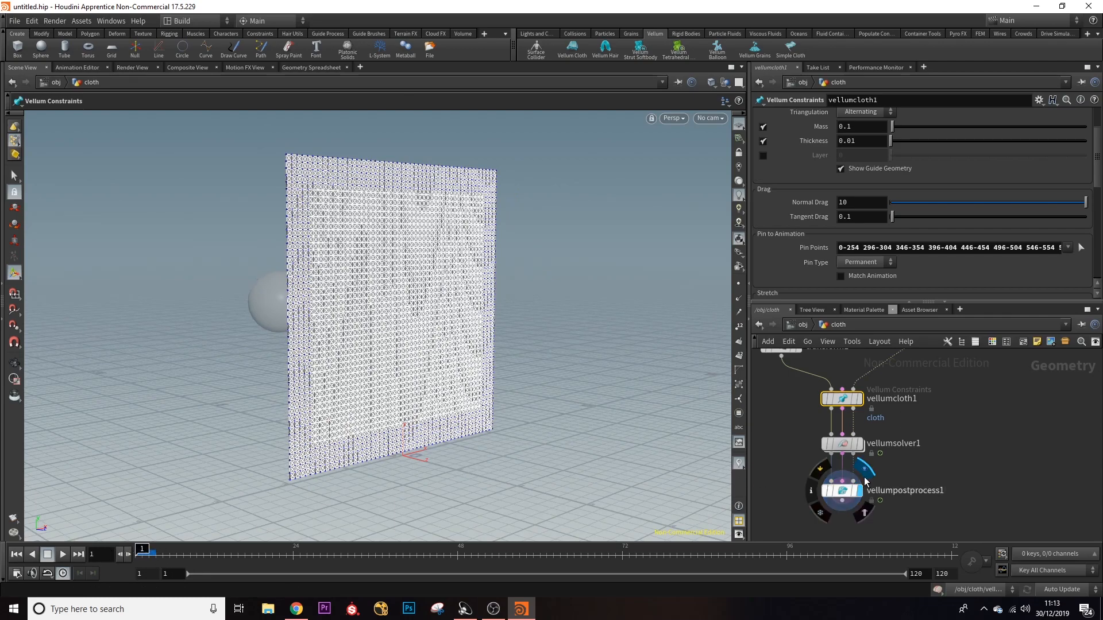
# - Select the Vellum Post-Process node and play the pinned cloth simulation from frame 1
pyautogui.click(865, 481)
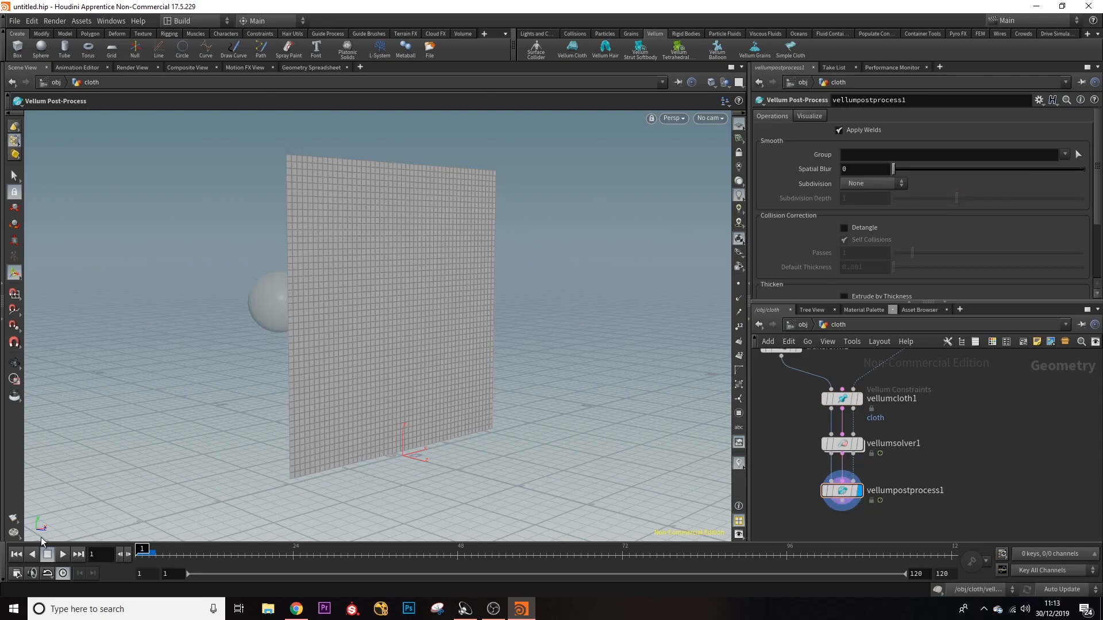
pyautogui.click(62, 555)
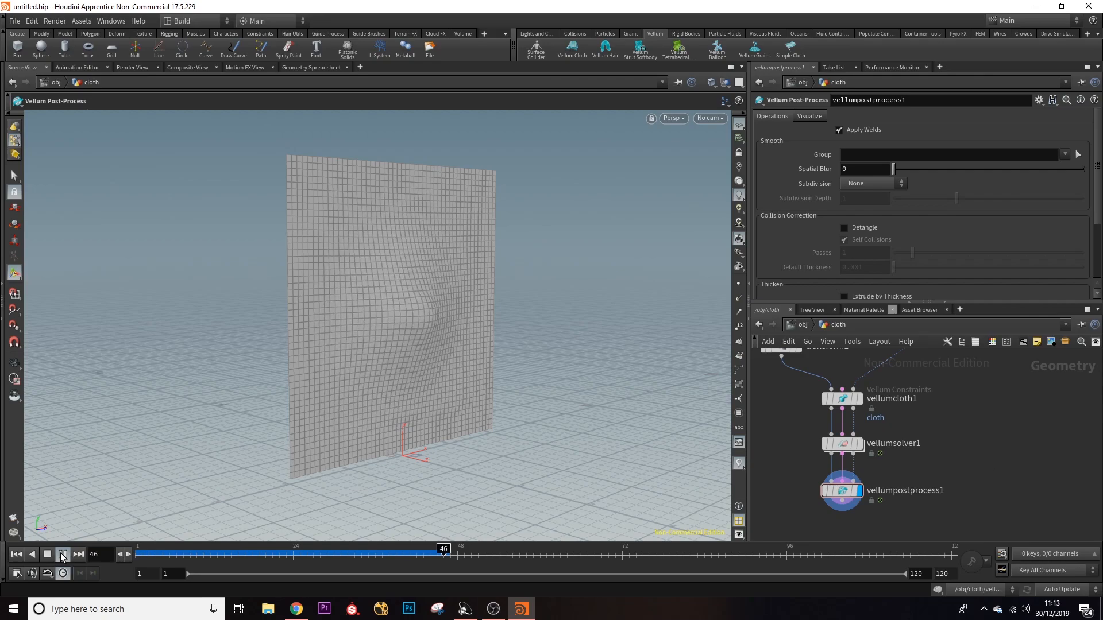
# - Stop the playback and examine how the sphere deforms the pinned cloth from both sides
pyautogui.click(63, 555)
pyautogui.keyDown('alt'); pyautogui.moveTo(299, 416); pyautogui.dragTo(191, 409); pyautogui.keyUp('alt')
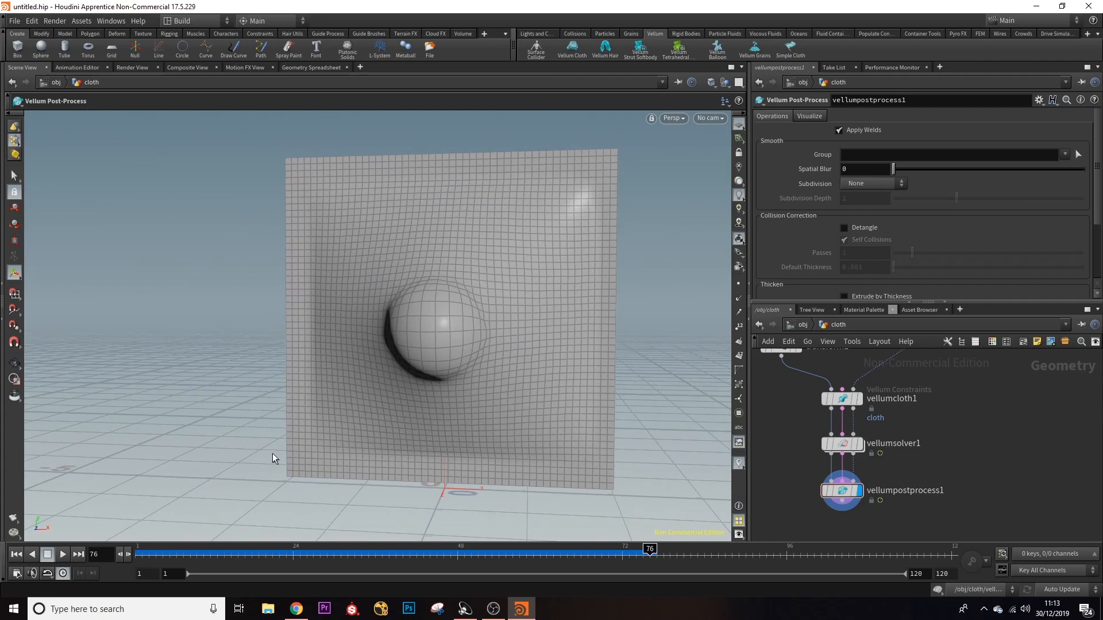
pyautogui.keyDown('alt'); pyautogui.moveTo(423, 475); pyautogui.dragTo(605, 457); pyautogui.keyUp('alt')
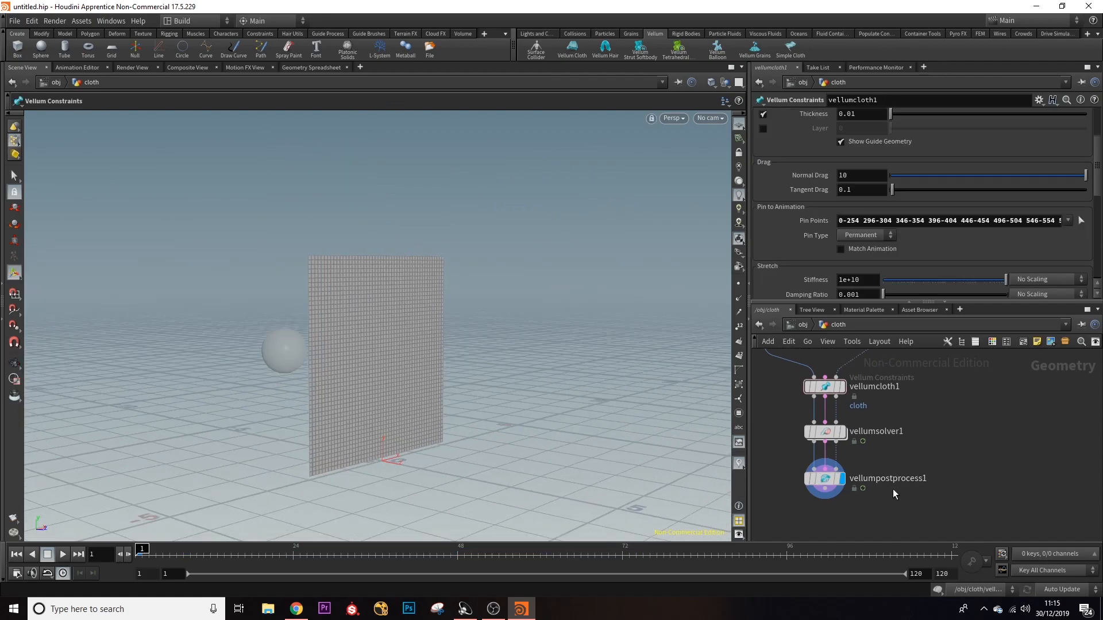
# - Review the Vellum Solver's settings and get a closer look at the cloth
pyautogui.click(825, 431)
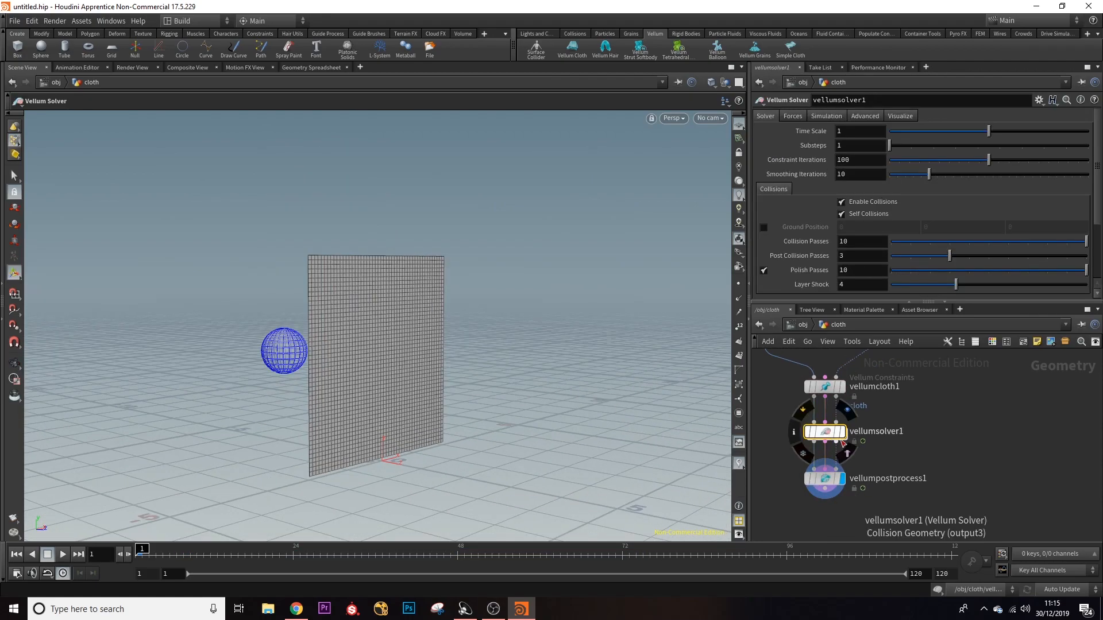
pyautogui.press('Escape')
pyautogui.moveTo(389, 364); pyautogui.dragTo(304, 408)
pyautogui.keyDown('alt'); pyautogui.moveTo(329, 399); pyautogui.dragTo(341, 411, button='right'); pyautogui.keyUp('alt')
pyautogui.keyDown('alt'); pyautogui.moveTo(341, 412); pyautogui.dragTo(387, 386, button='middle'); pyautogui.keyUp('alt')
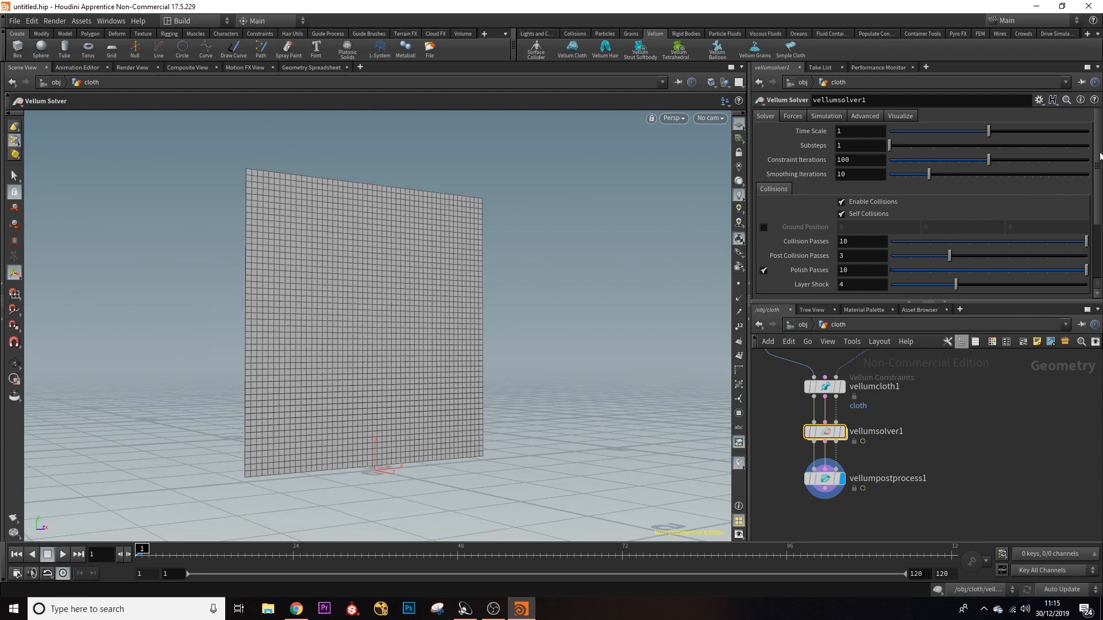
# - Set the stretch stiffness of the vellumcloth1 constraints to 1e+20
pyautogui.click(825, 386)
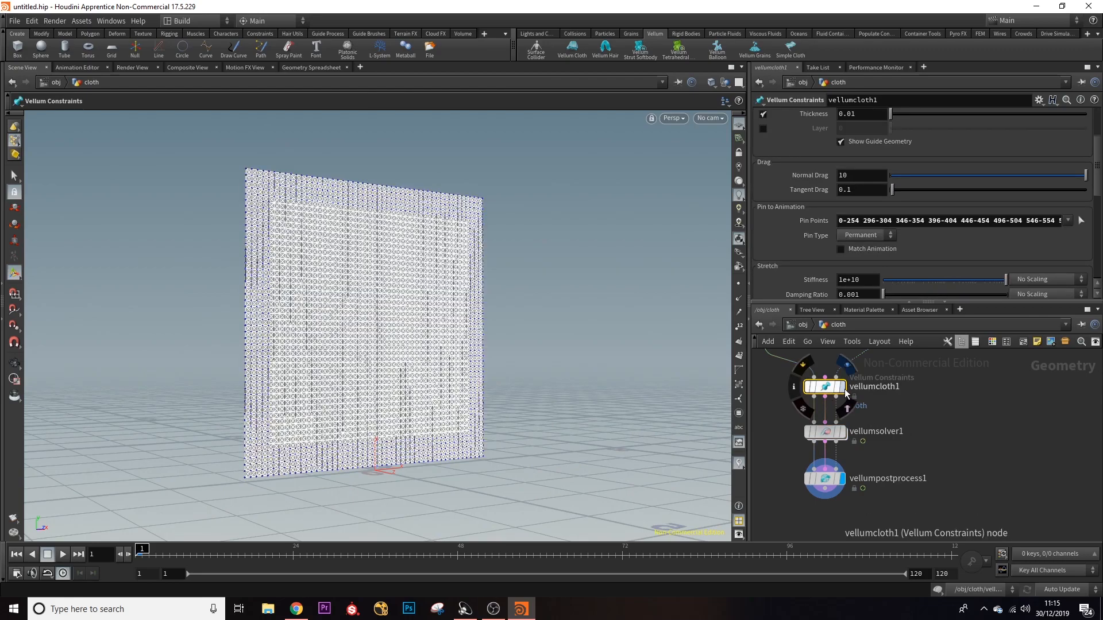
pyautogui.moveTo(525, 378); pyautogui.dragTo(575, 391)
pyautogui.moveTo(827, 486)
pyautogui.scroll(-3, 1001, 191)
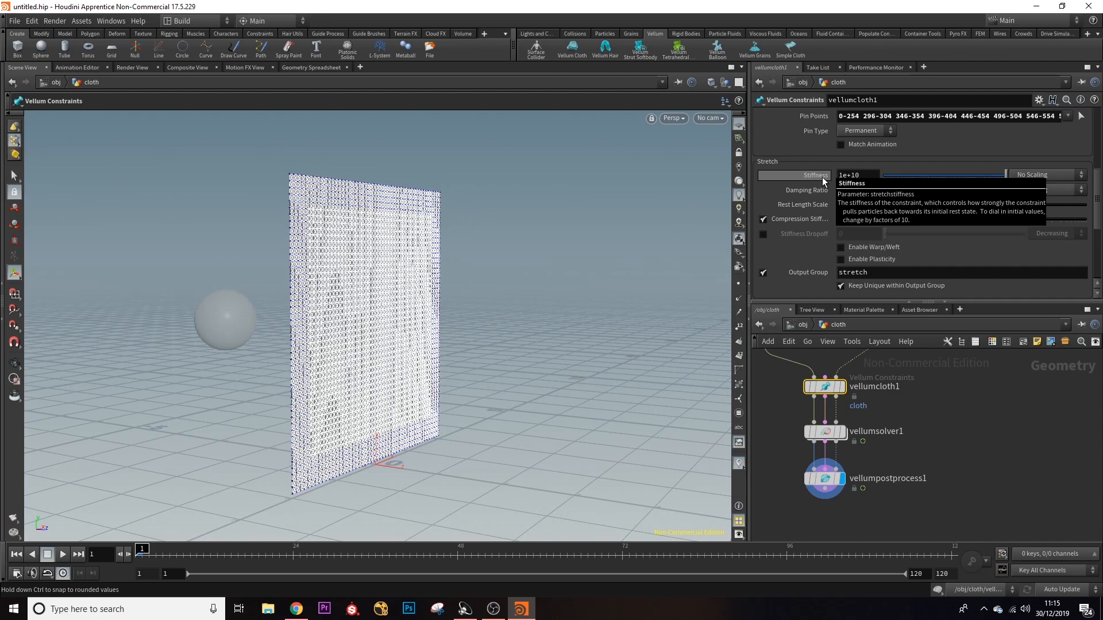
pyautogui.click(851, 175)
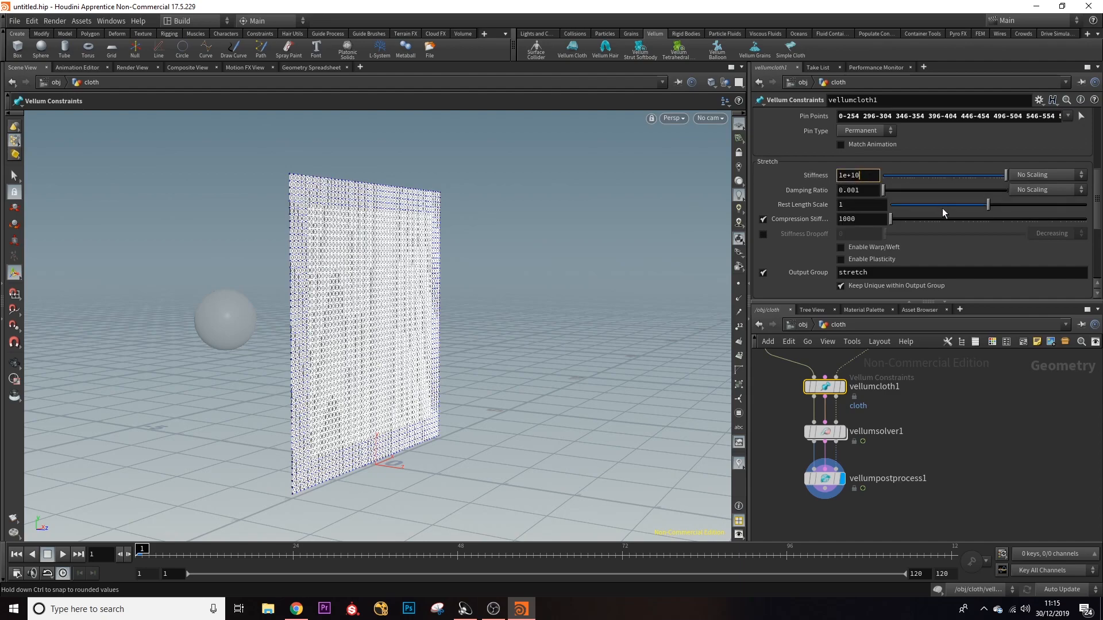
pyautogui.press('BackSpace')
pyautogui.write('2')
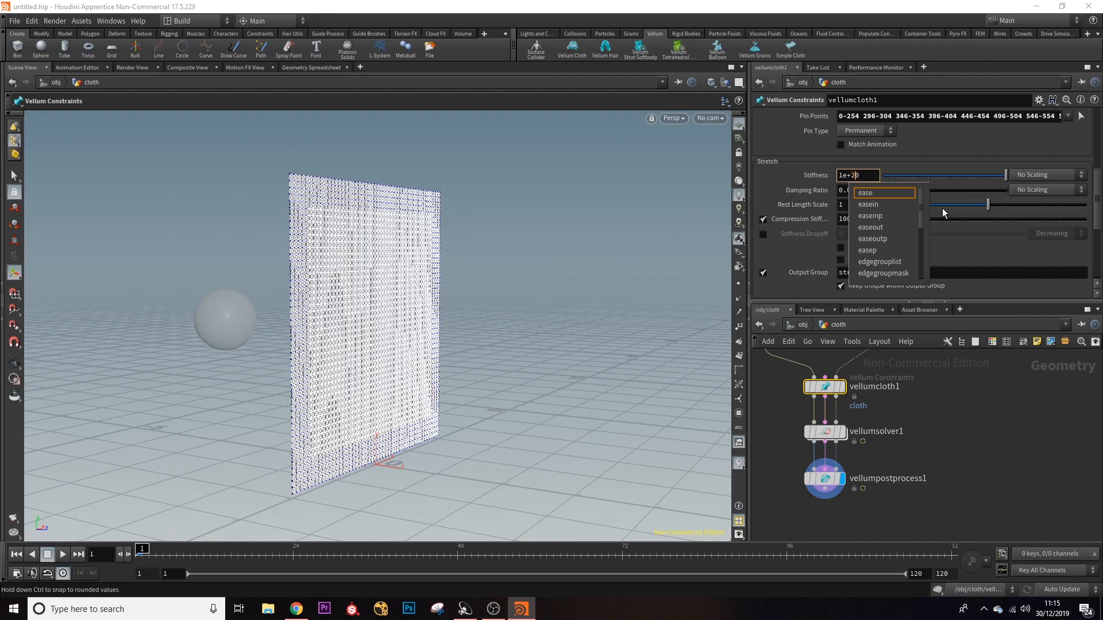
pyautogui.press('Return')
pyautogui.press('Escape')
# - Play the stiffer cloth's simulation from the Vellum Post-Process node, check the collision, and rewind to frame 2
pyautogui.moveTo(175, 360); pyautogui.dragTo(447, 382)
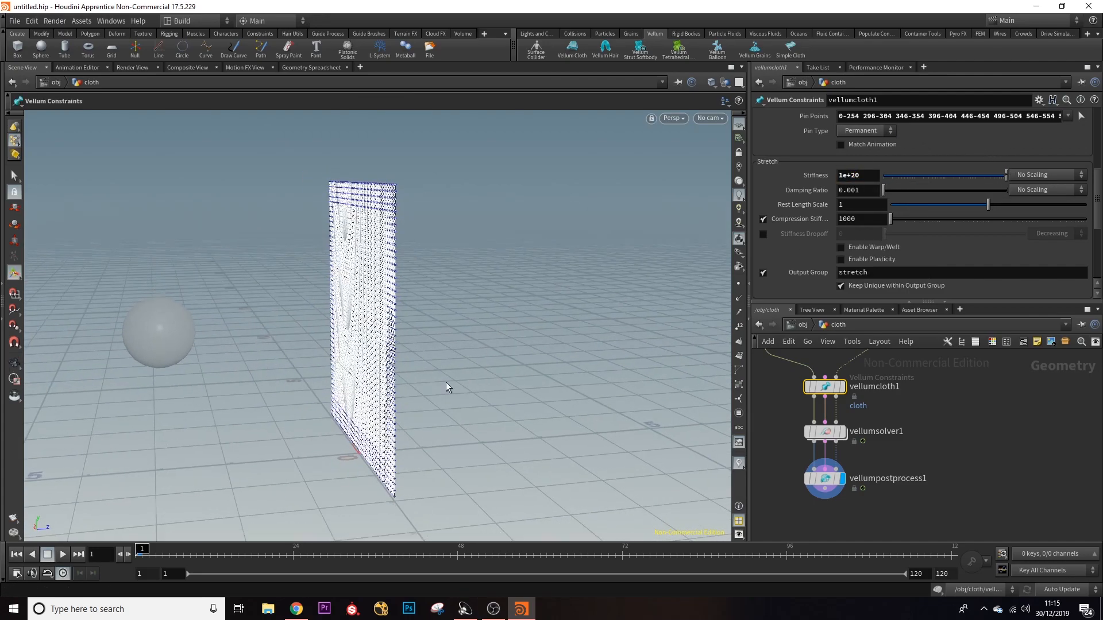
pyautogui.click(829, 480)
pyautogui.click(62, 555)
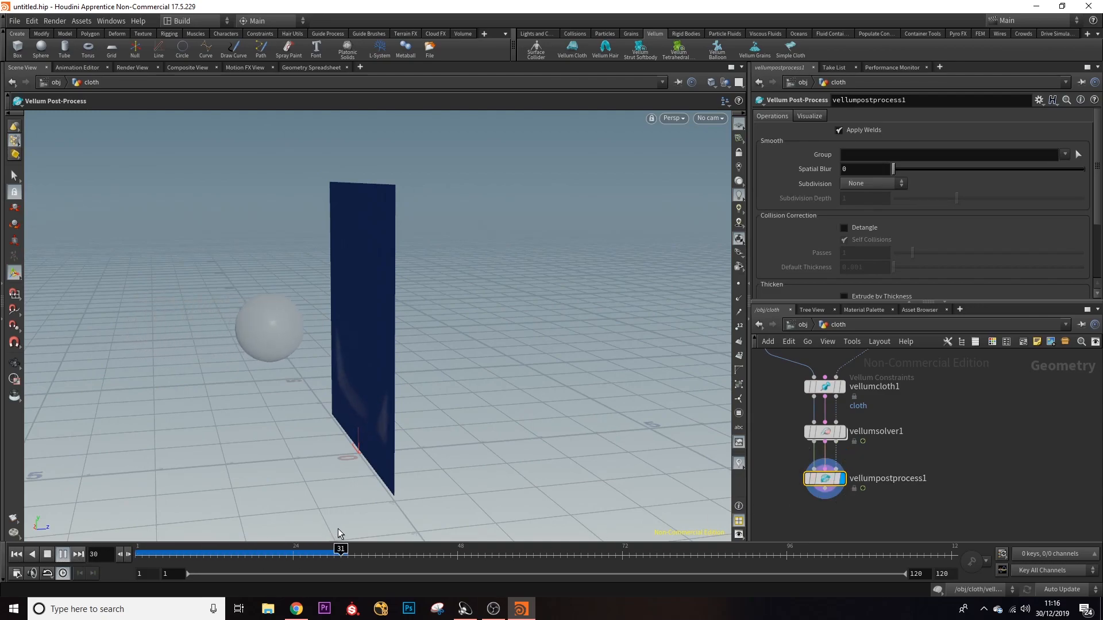
pyautogui.press('Escape')
pyautogui.moveTo(447, 430); pyautogui.dragTo(308, 423)
pyautogui.press('Return')
pyautogui.click(63, 554)
pyautogui.moveTo(780, 549); pyautogui.dragTo(142, 556)
# - Add a Rubber Toy test geometry inside the collider object, beside the sphere
pyautogui.scroll(-8, 989, 459)
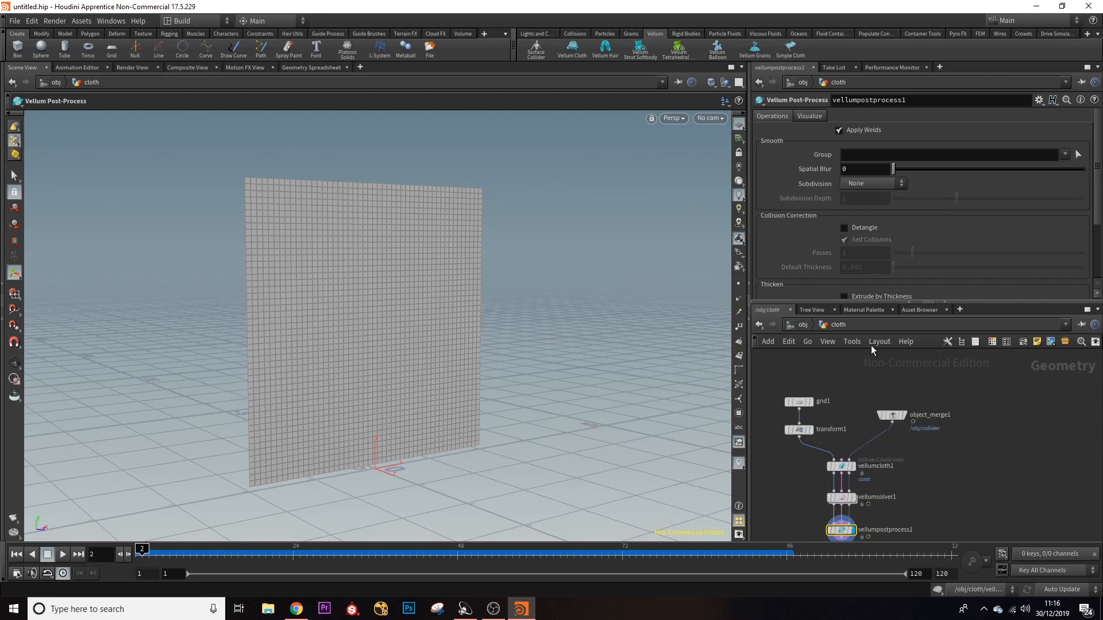
pyautogui.click(803, 324)
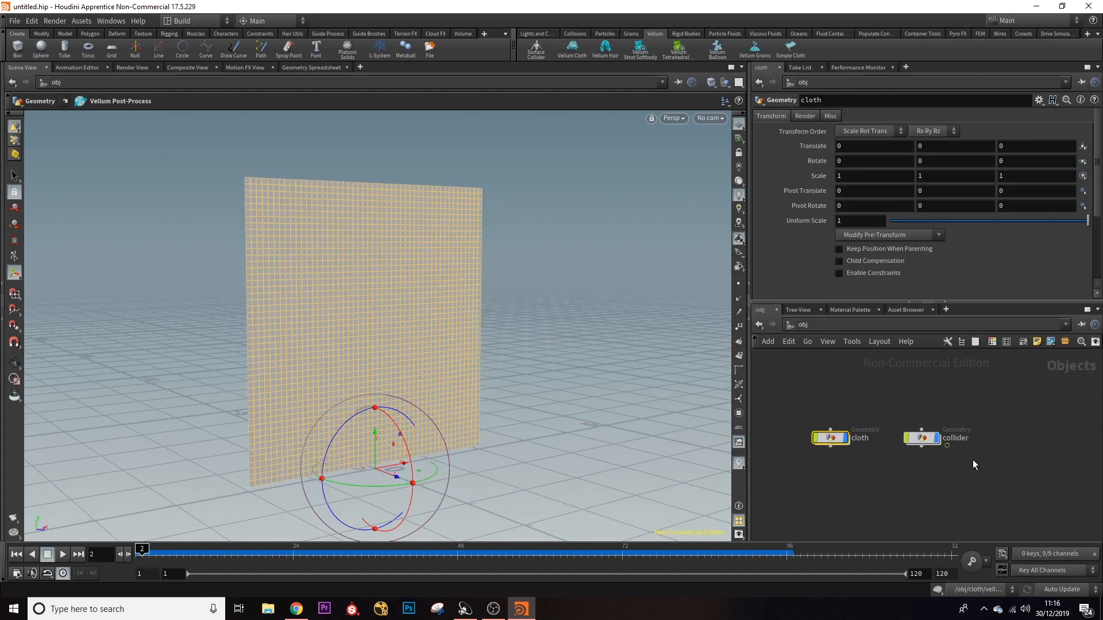
pyautogui.doubleClick(923, 438)
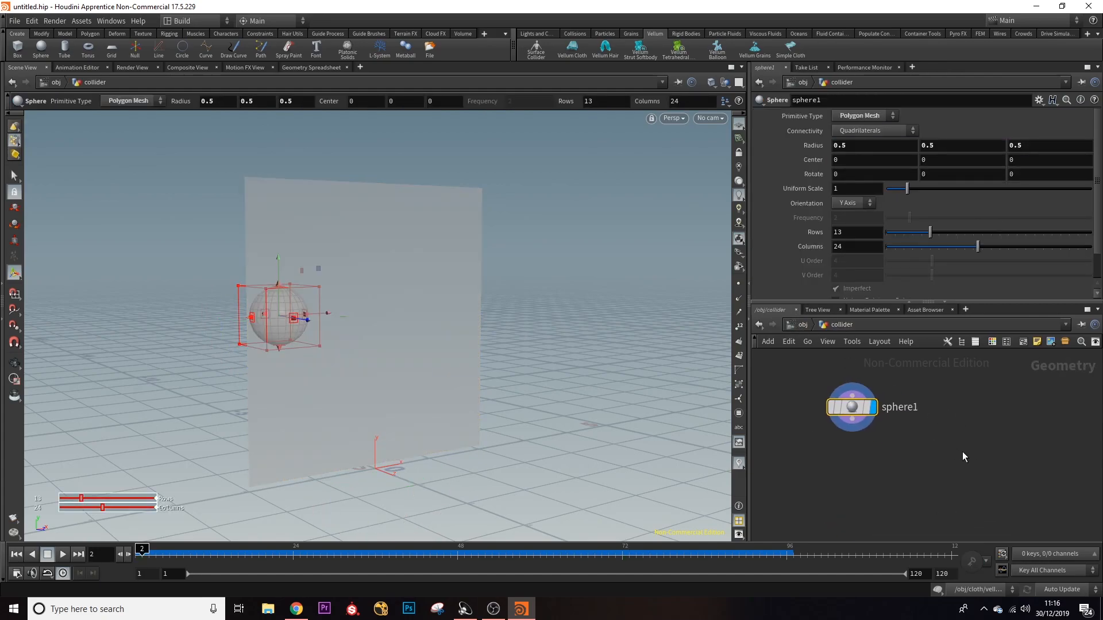
pyautogui.press('Tab')
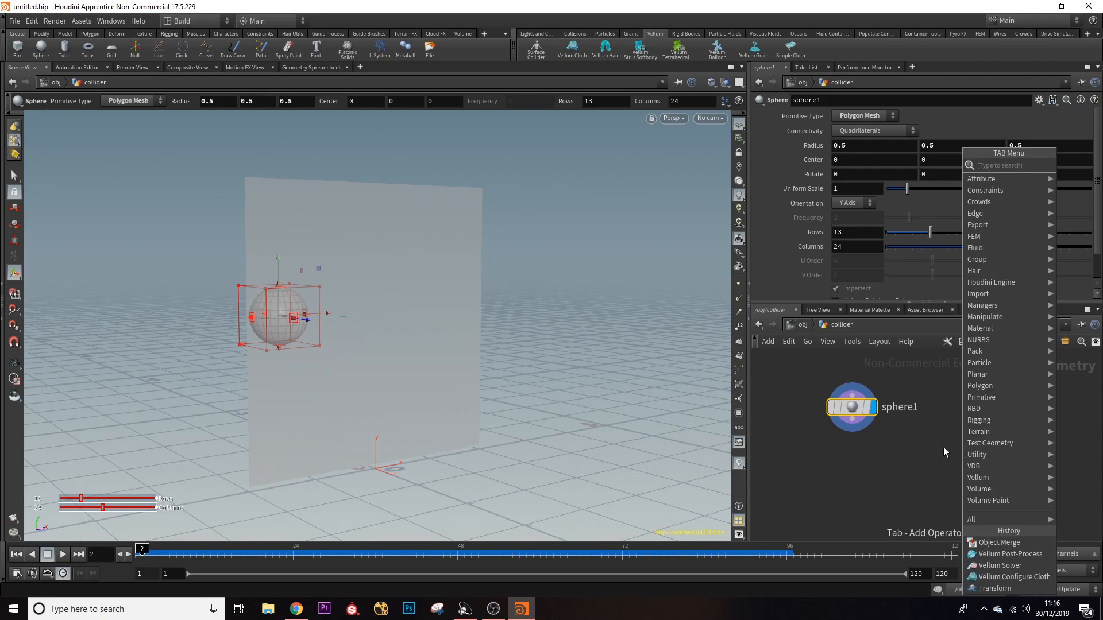
pyautogui.write('tes')
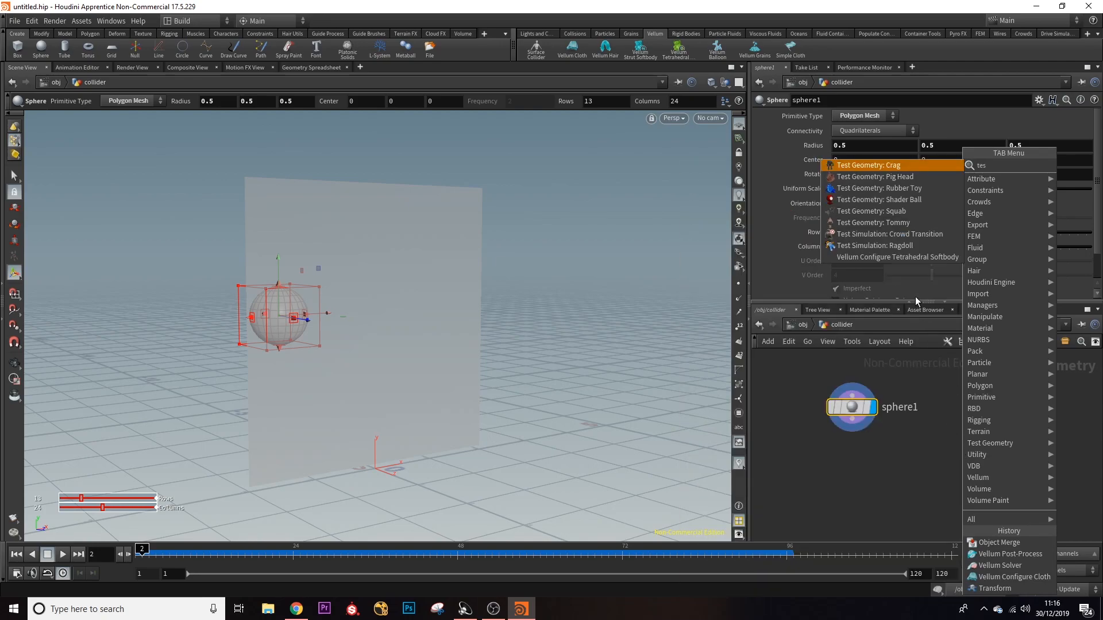
pyautogui.click(929, 190)
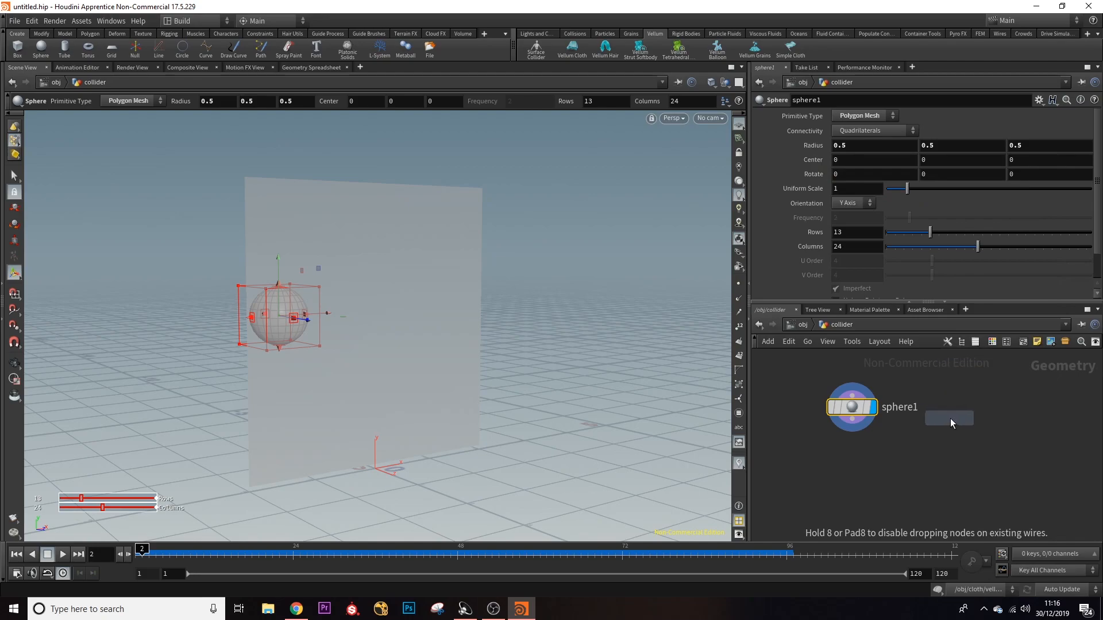
pyautogui.click(967, 405)
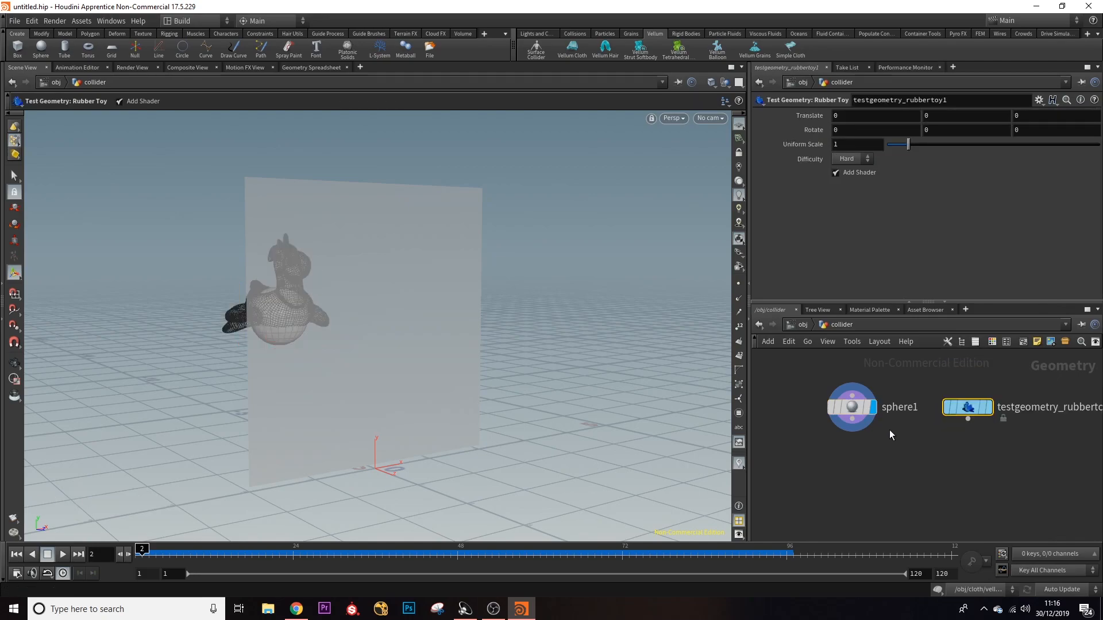
# - Delete the sphere from the collider network and move the rubber toy node into its place
pyautogui.click(853, 408)
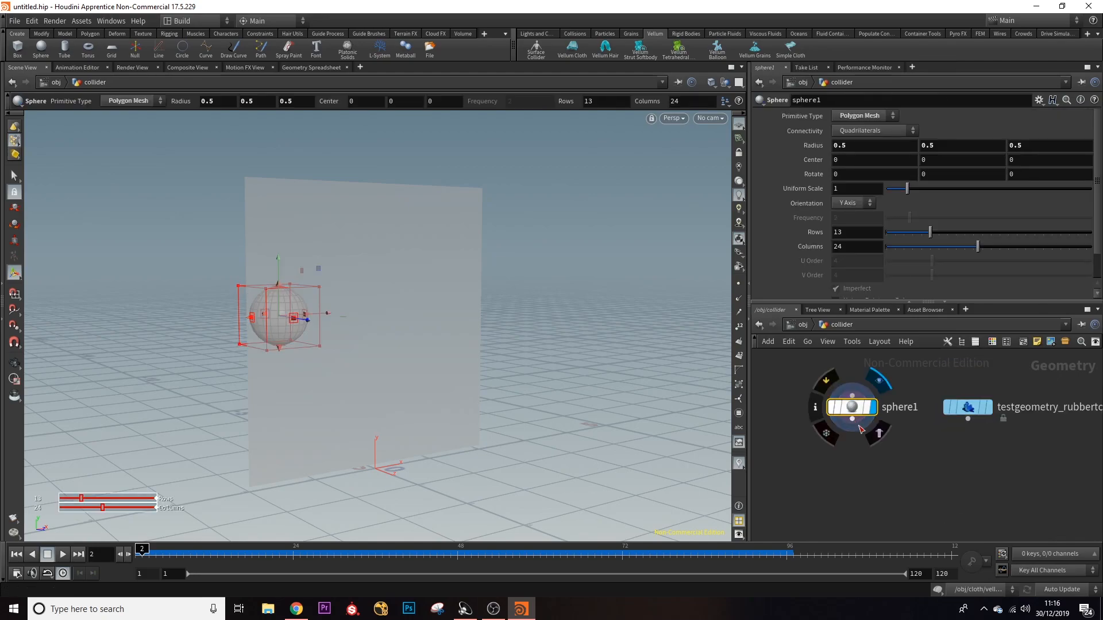
pyautogui.press('Delete')
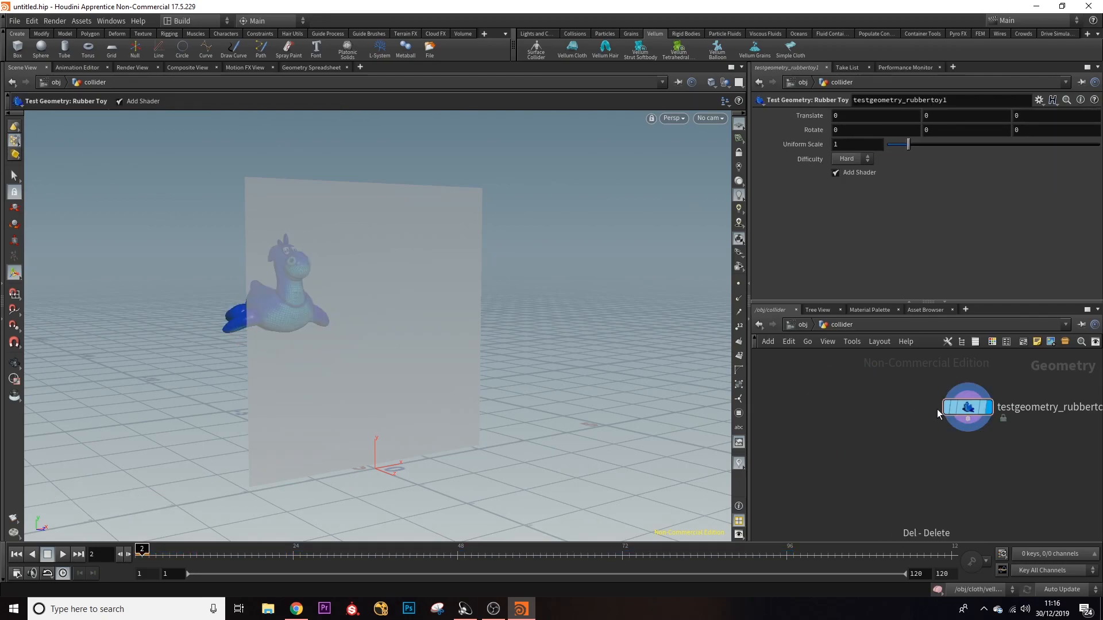
pyautogui.moveTo(971, 409); pyautogui.dragTo(876, 431)
# - Undo the trial translation and lower the rubber toy along Y to line it up with the cloth
pyautogui.hotkey('ctrl', 'z')
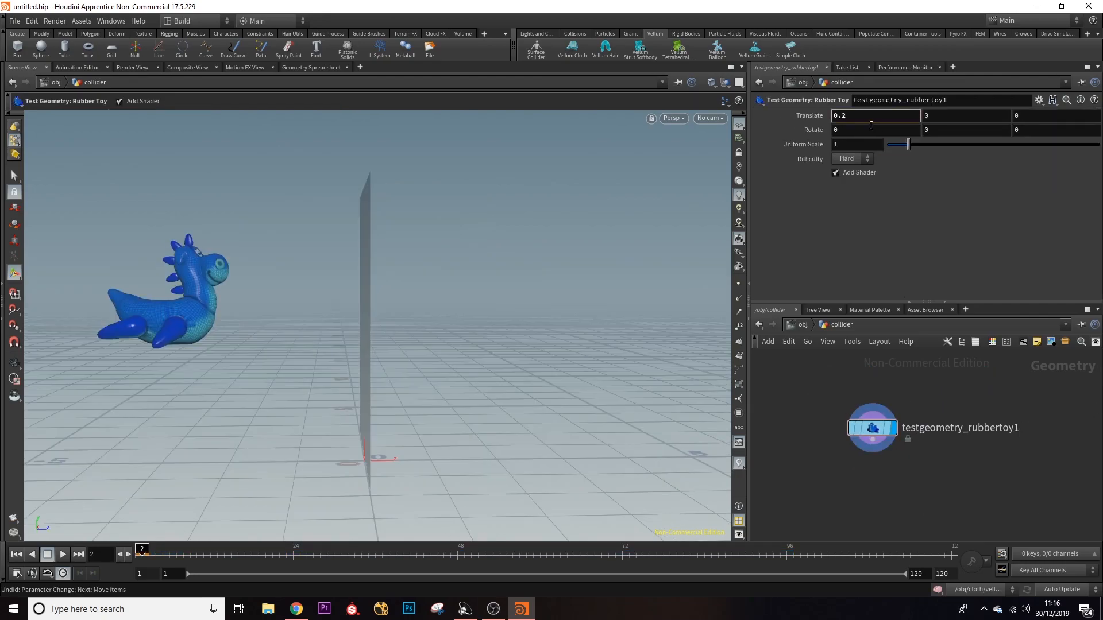
pyautogui.moveTo(939, 117); pyautogui.dragTo(873, 125, button='middle')
pyautogui.moveTo(955, 115); pyautogui.dragTo(977, 119, button='middle')
pyautogui.keyDown('alt'); pyautogui.moveTo(487, 300); pyautogui.dragTo(463, 320); pyautogui.keyUp('alt')
pyautogui.press('Return')
# - Return to the object level, scrub the timeline to check the collider's motion, and go back to frame 1
pyautogui.click(802, 327)
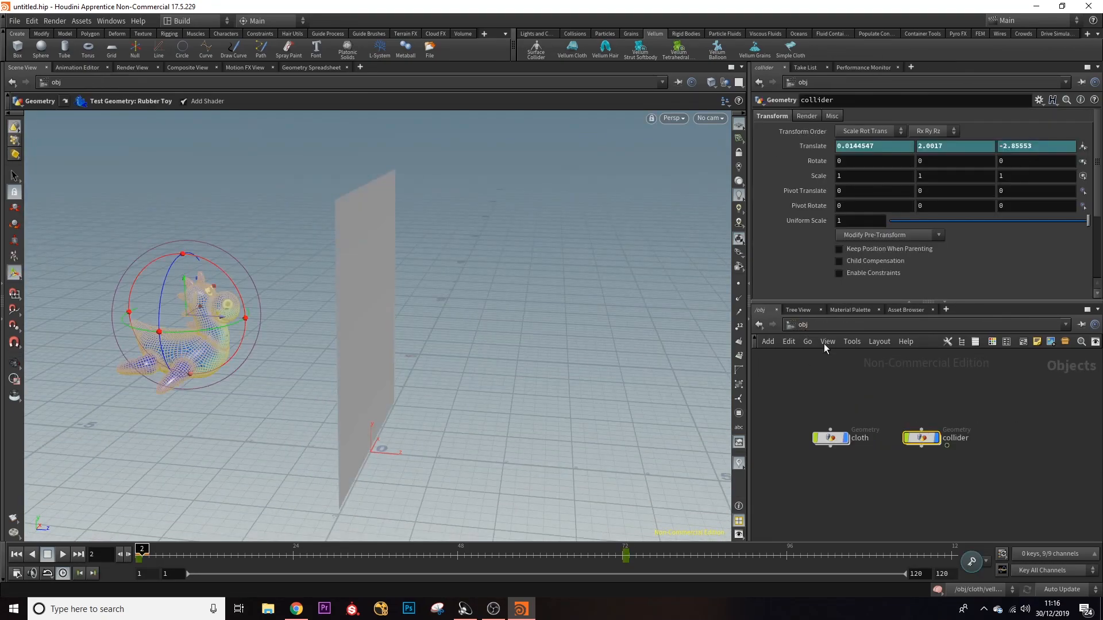
pyautogui.moveTo(927, 483); pyautogui.dragTo(925, 463, button='middle')
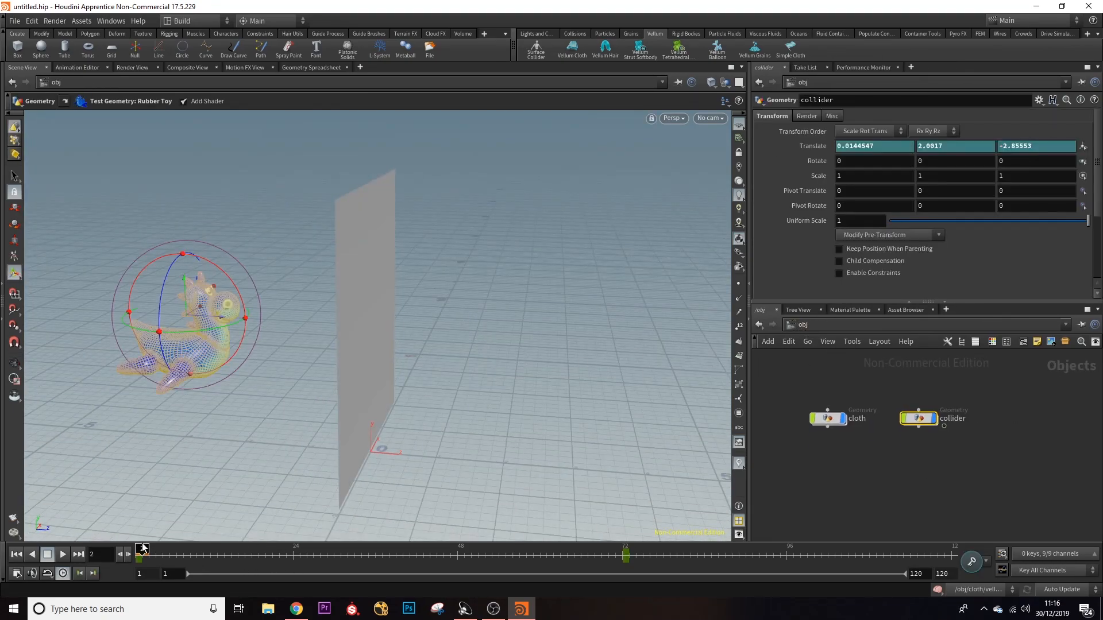
pyautogui.moveTo(141, 549); pyautogui.dragTo(347, 558)
pyautogui.moveTo(440, 558); pyautogui.dragTo(140, 552)
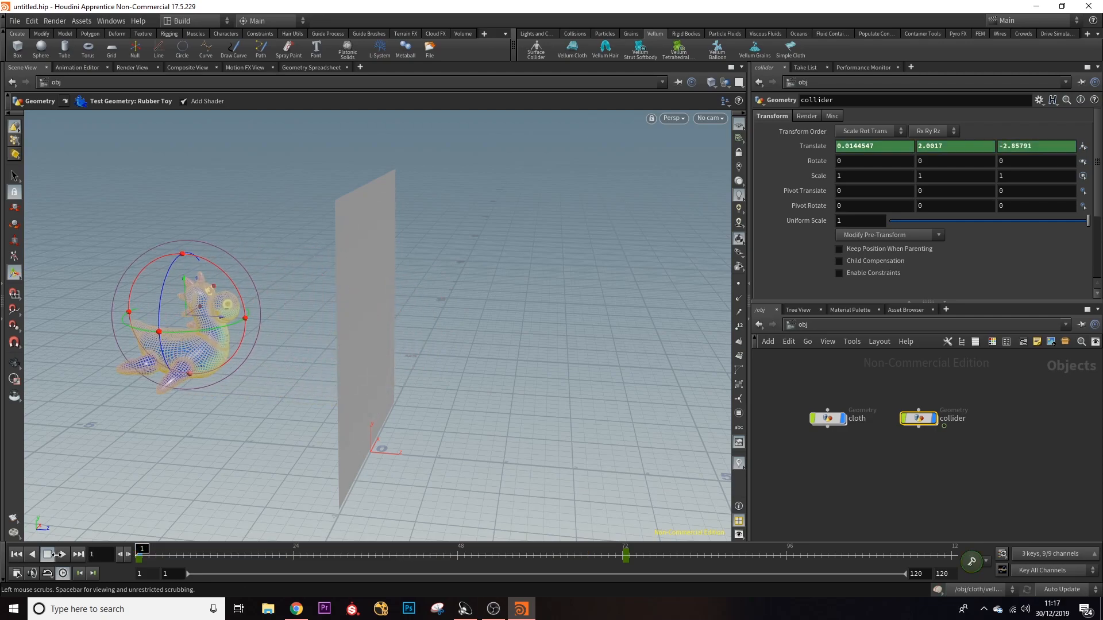
# - Open the cloth object and play its simulation from frame 1 with the rubber toy as collider
pyautogui.doubleClick(831, 420)
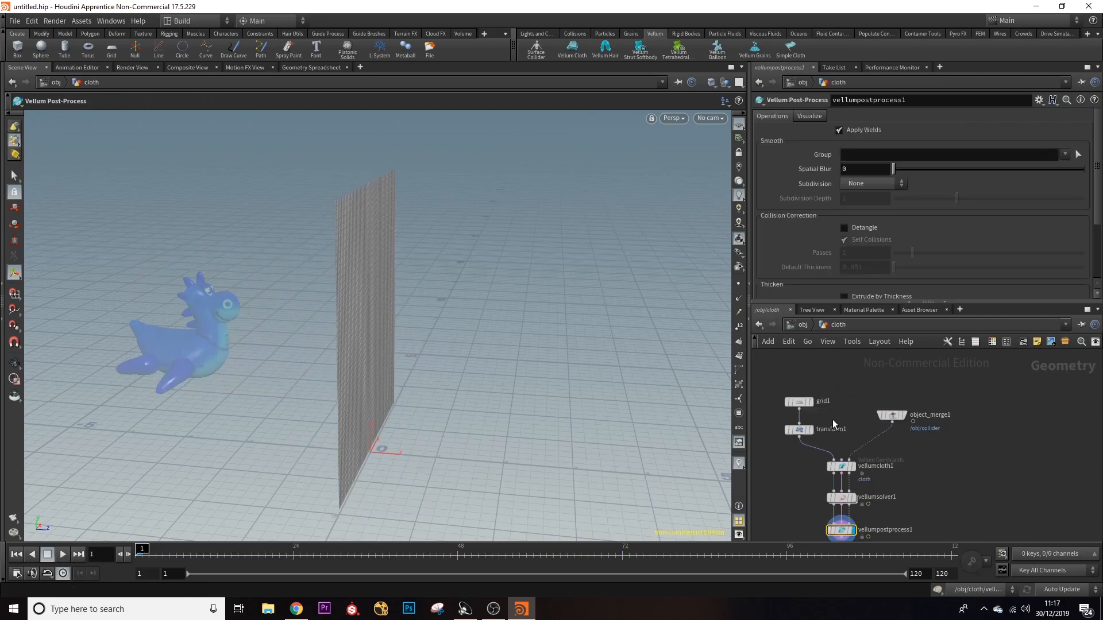
pyautogui.moveTo(996, 458); pyautogui.dragTo(1003, 393, button='middle')
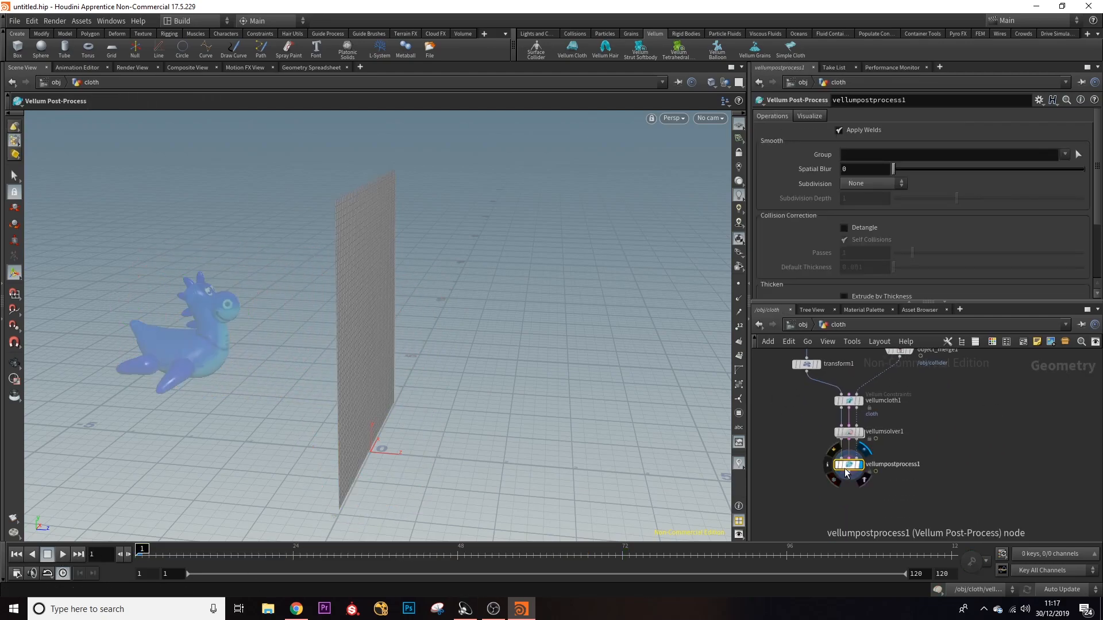
pyautogui.keyDown('alt'); pyautogui.moveTo(512, 394); pyautogui.dragTo(339, 412); pyautogui.keyUp('alt')
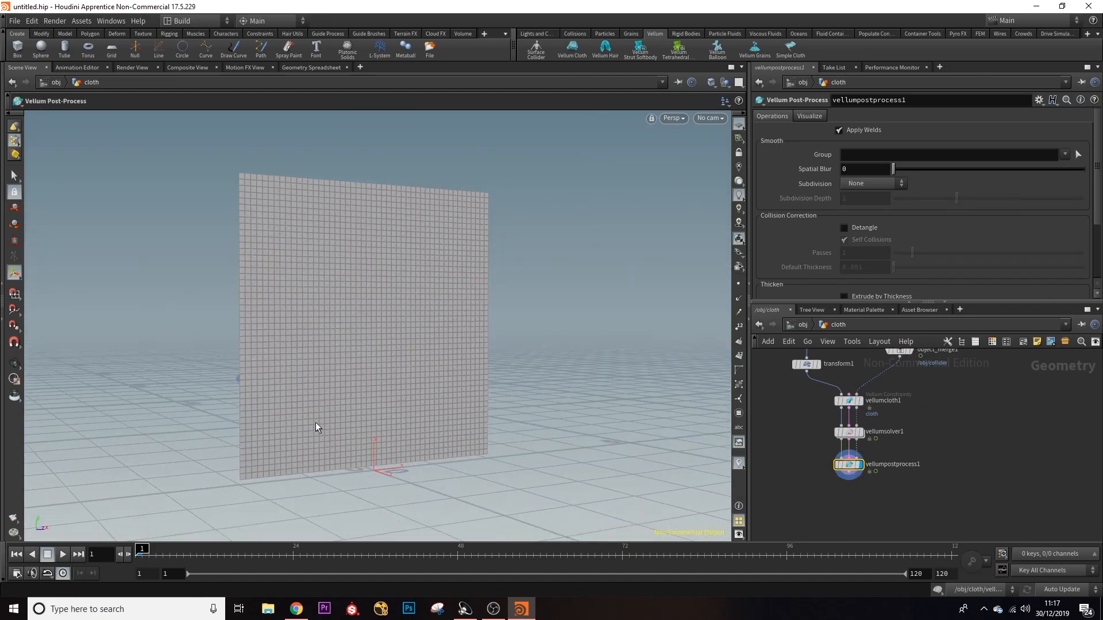
pyautogui.click(65, 554)
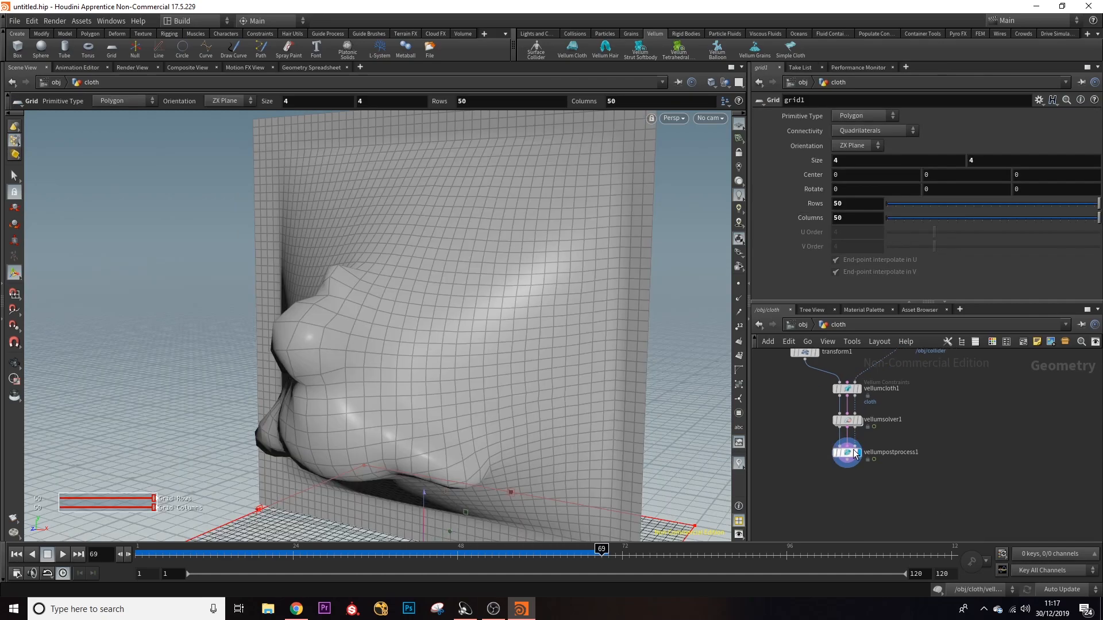
# - Select the Vellum Post-Process node and examine the rubber toy's imprint in the cloth at frame 69 from several angles
pyautogui.click(849, 454)
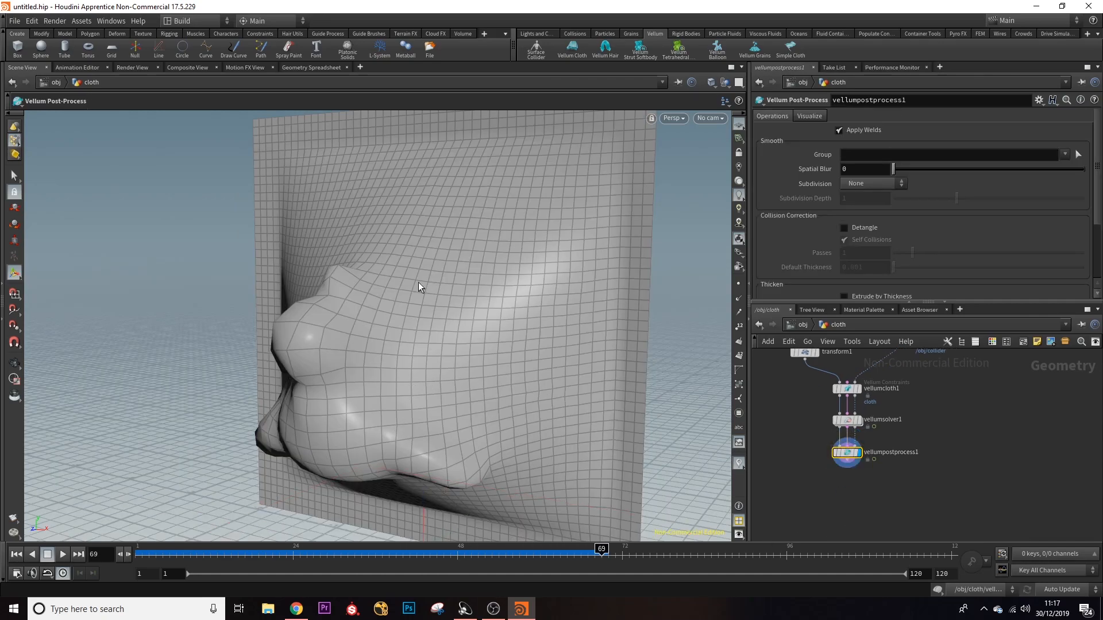
pyautogui.keyDown('alt'); pyautogui.moveTo(460, 381); pyautogui.dragTo(360, 242); pyautogui.keyUp('alt')
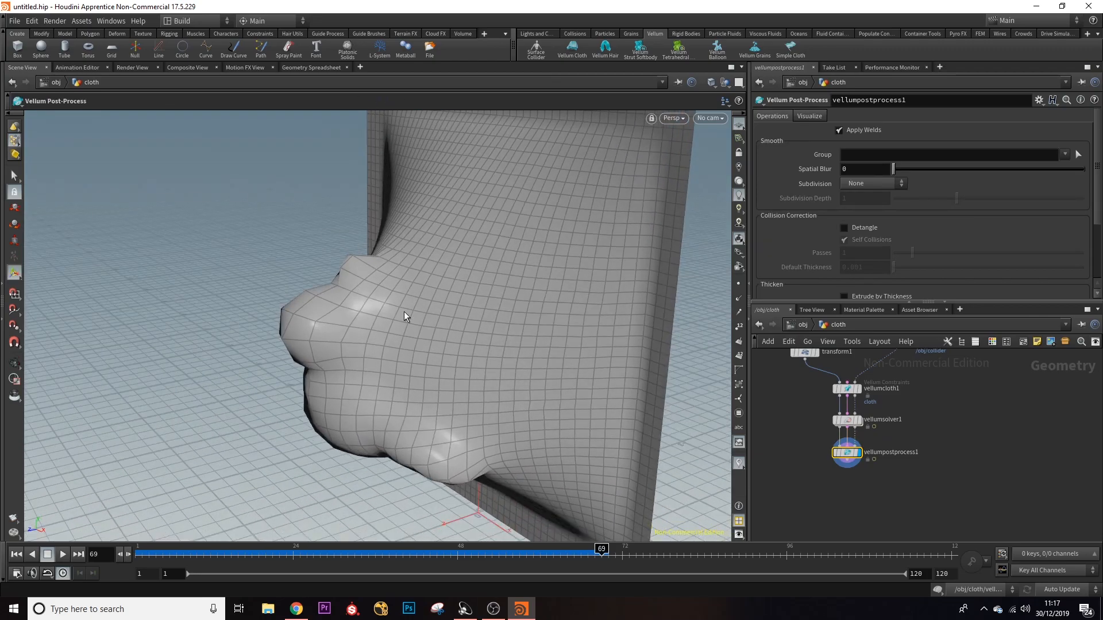
pyautogui.moveTo(398, 333); pyautogui.dragTo(226, 340)
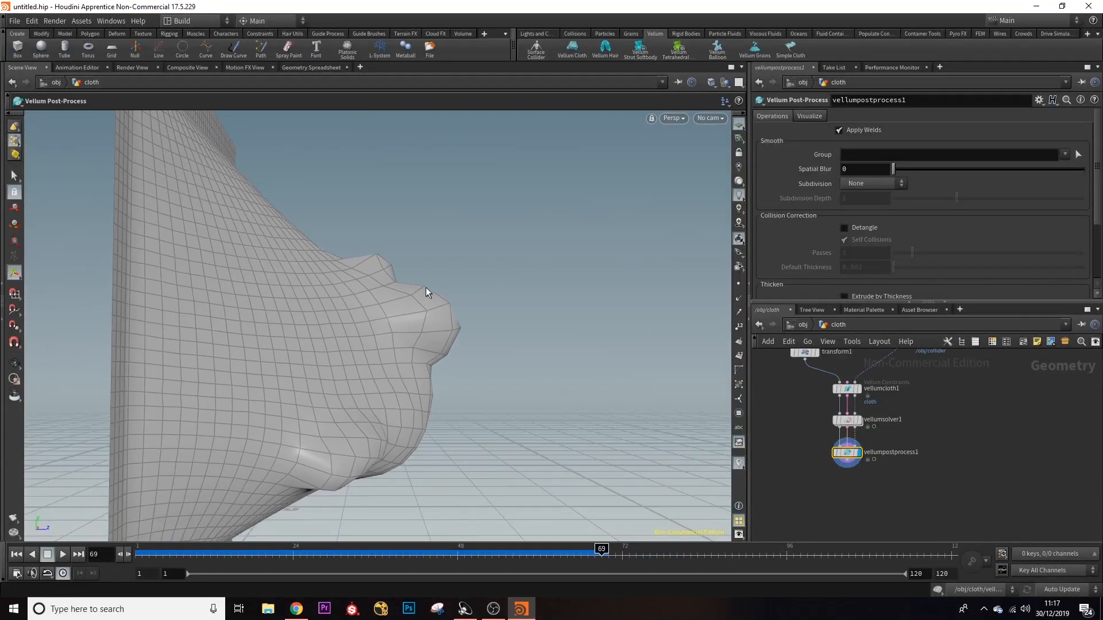
pyautogui.moveTo(464, 323)
pyautogui.keyDown('alt'); pyautogui.mouseDown()
pyautogui.moveTo(419, 350)
pyautogui.moveTo(426, 326)
pyautogui.moveTo(460, 316)
pyautogui.mouseUp(); pyautogui.keyUp('alt')
pyautogui.scroll(5, 461, 319)
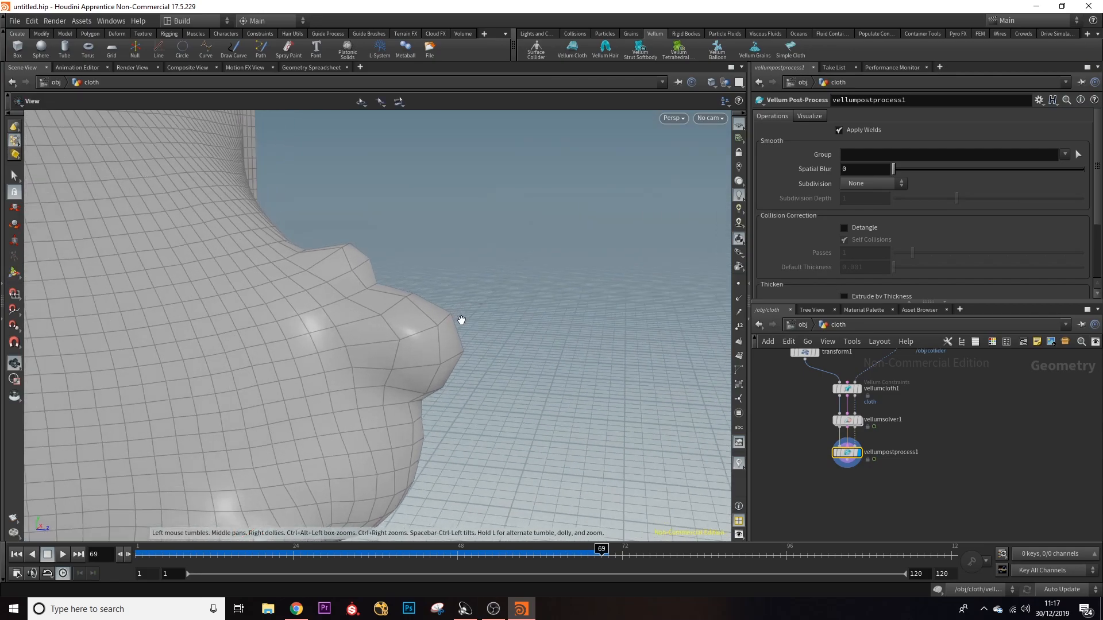
pyautogui.moveTo(381, 363); pyautogui.dragTo(376, 290)
pyautogui.press('Return')
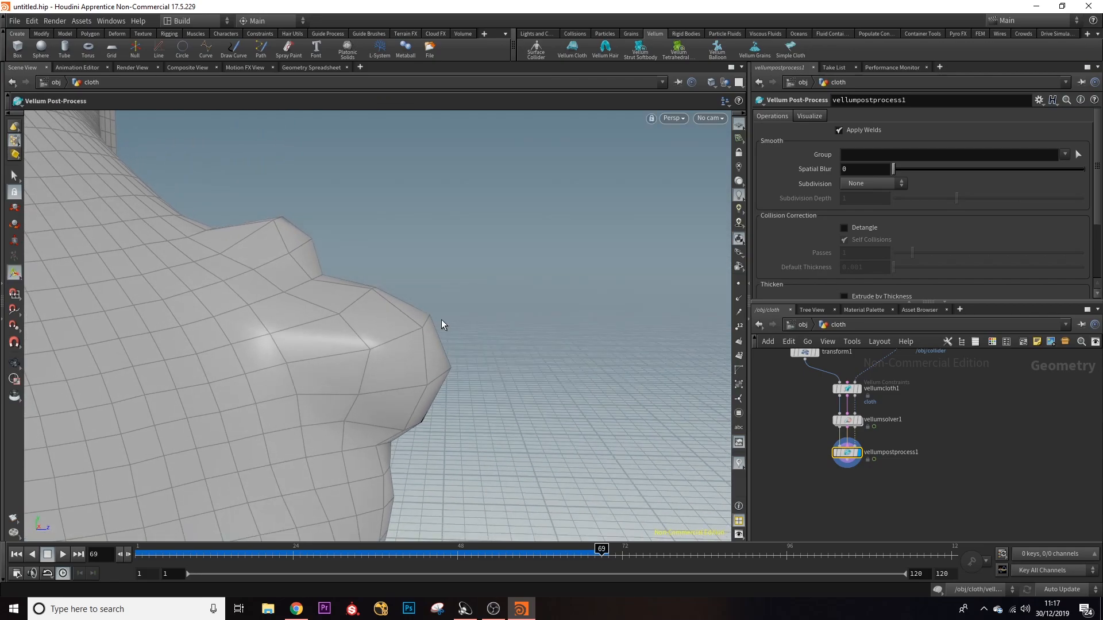
pyautogui.keyDown('alt'); pyautogui.moveTo(391, 413); pyautogui.dragTo(605, 325, button='middle'); pyautogui.keyUp('alt')
pyautogui.scroll(-5, 608, 318)
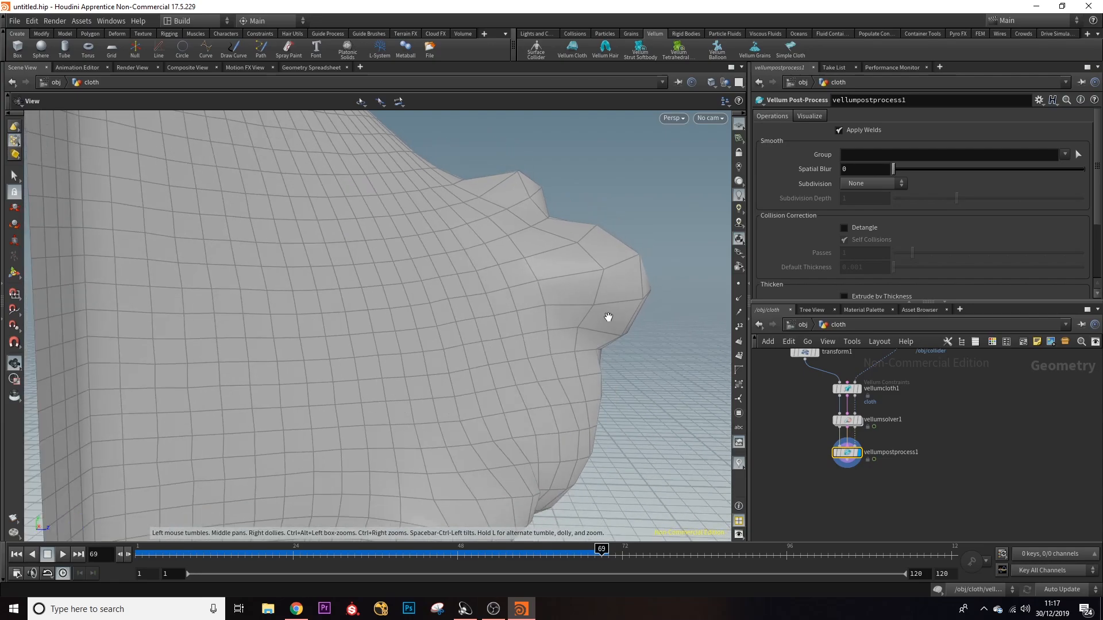
pyautogui.moveTo(487, 368); pyautogui.dragTo(416, 333)
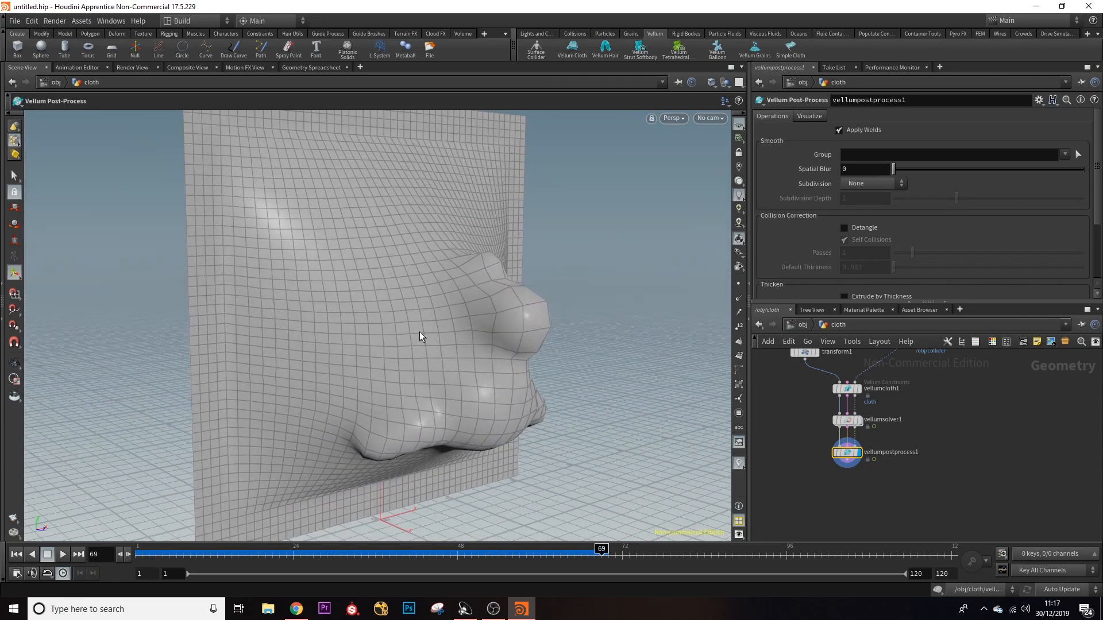
pyautogui.keyDown('alt'); pyautogui.moveTo(544, 295); pyautogui.dragTo(561, 353, button='middle'); pyautogui.keyUp('alt')
pyautogui.keyDown('alt'); pyautogui.moveTo(560, 353); pyautogui.dragTo(519, 339); pyautogui.keyUp('alt')
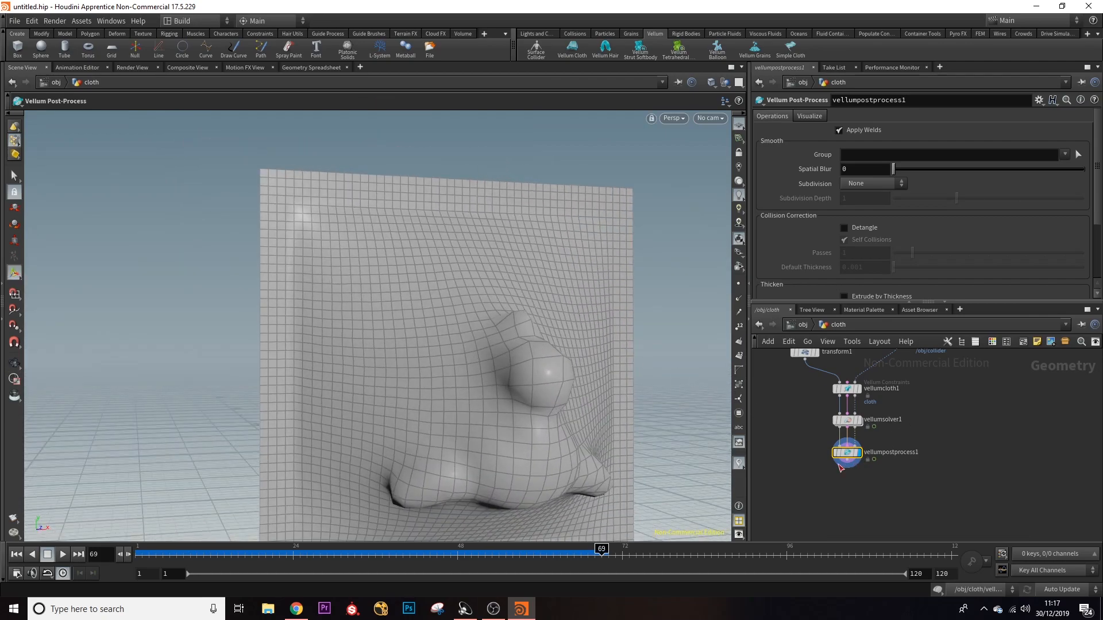
# - Return to frame 1 and set the bend stiffness of the Vellum cloth constraints to 0.56
pyautogui.moveTo(603, 549); pyautogui.dragTo(141, 564)
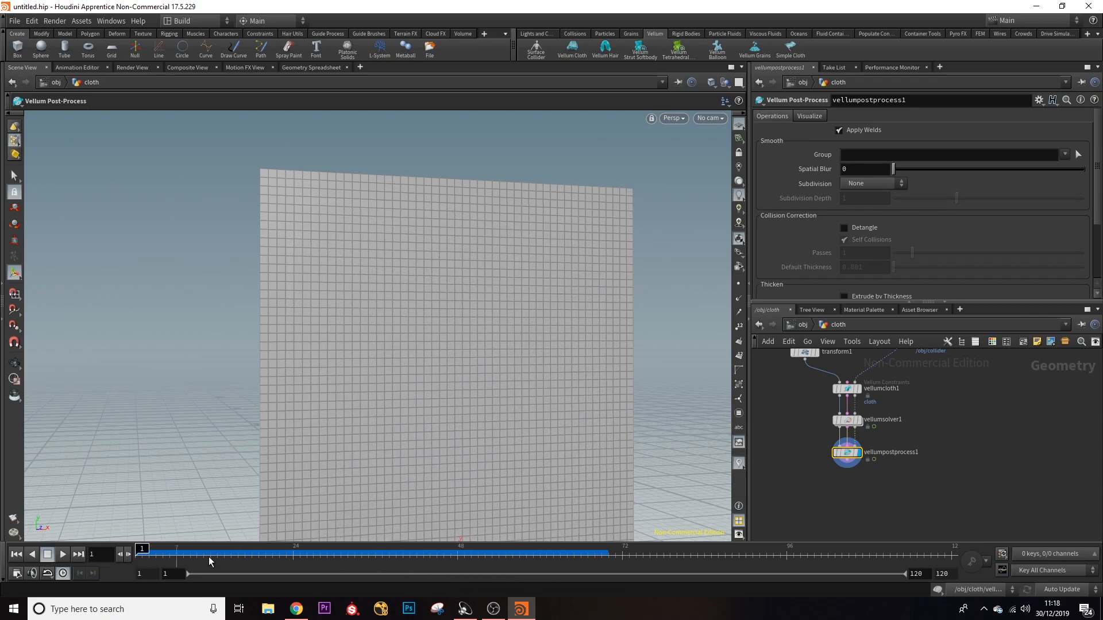
pyautogui.moveTo(968, 362); pyautogui.dragTo(967, 394, button='middle')
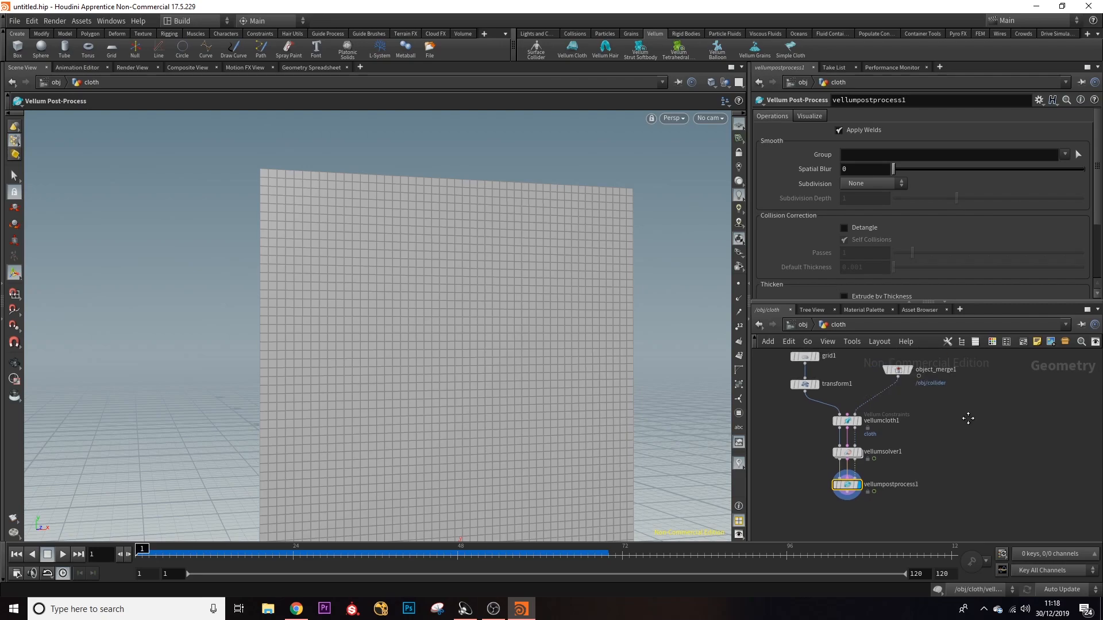
pyautogui.click(847, 421)
pyautogui.scroll(-2, 926, 210)
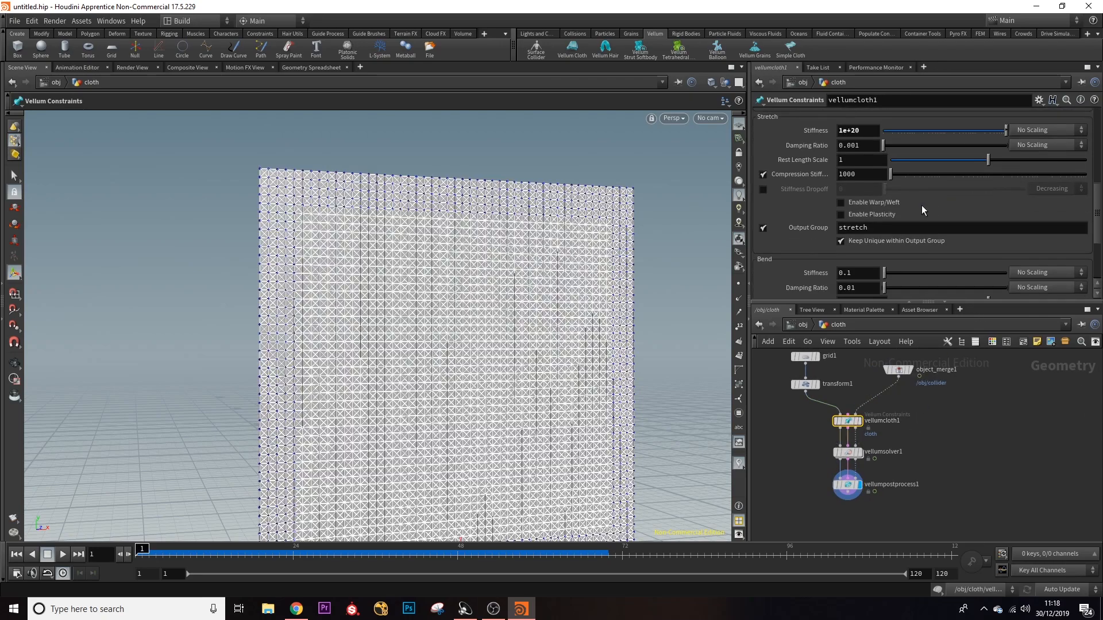
pyautogui.scroll(-3, 905, 240)
pyautogui.moveTo(886, 202); pyautogui.dragTo(888, 203)
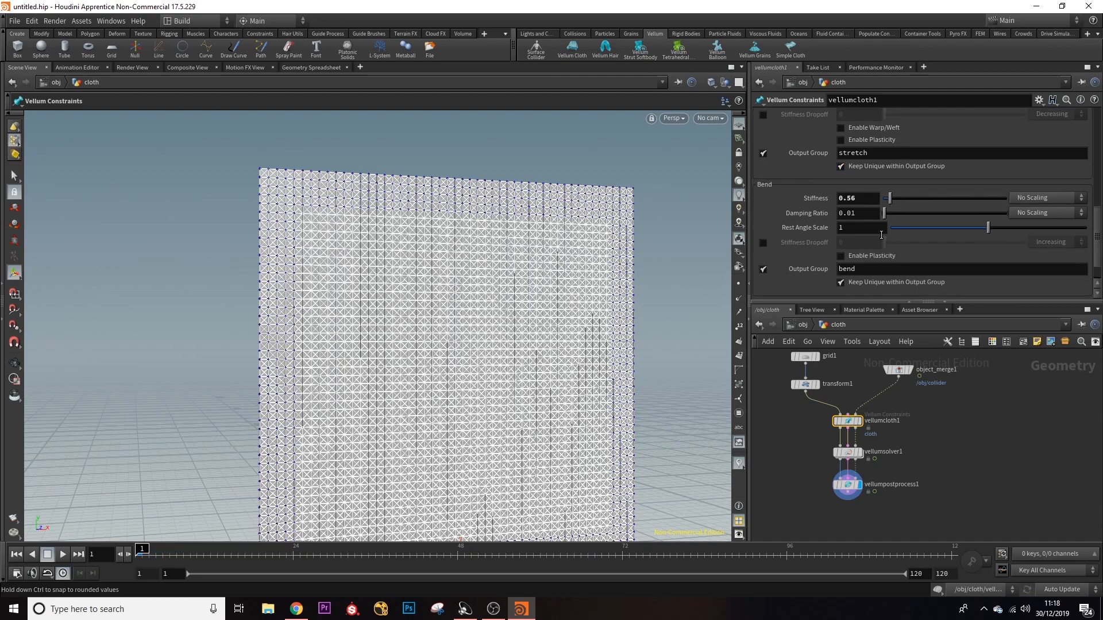
# - Play the simulation from frame 1 to frame 79 and examine the toy's imprint with the Vellum Post-Process node selected
pyautogui.keyDown('alt'); pyautogui.moveTo(184, 384); pyautogui.dragTo(293, 374); pyautogui.keyUp('alt')
pyautogui.keyDown('alt'); pyautogui.moveTo(293, 374); pyautogui.dragTo(313, 396, button='right'); pyautogui.keyUp('alt')
pyautogui.keyDown('alt'); pyautogui.moveTo(312, 396); pyautogui.dragTo(384, 353, button='middle'); pyautogui.keyUp('alt')
pyautogui.click(62, 555)
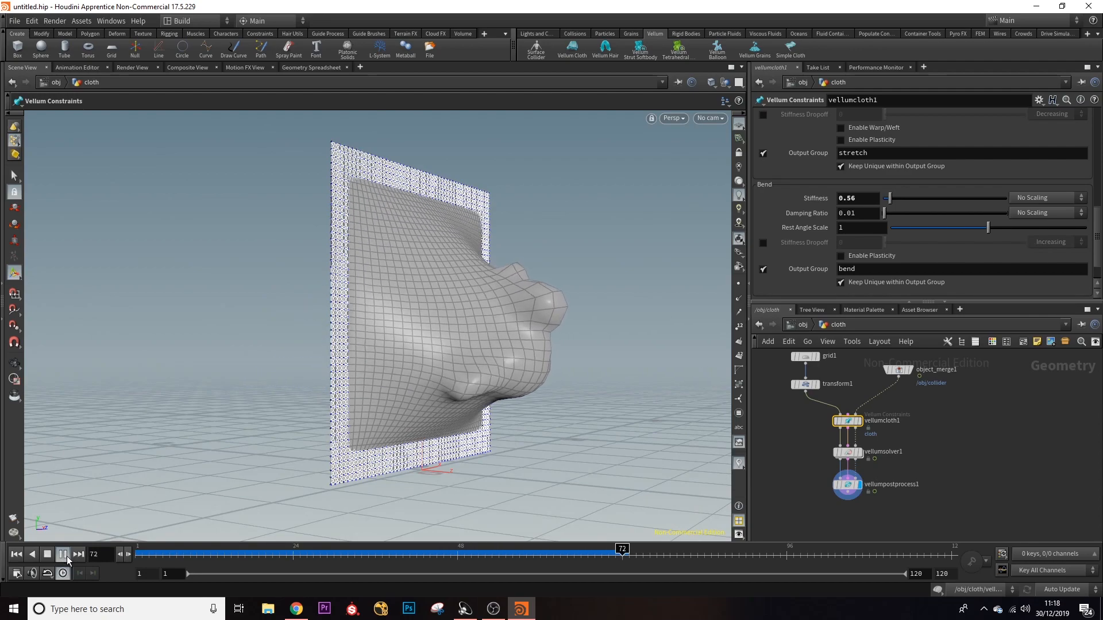
pyautogui.click(63, 555)
pyautogui.keyDown('alt'); pyautogui.moveTo(610, 308); pyautogui.dragTo(583, 290); pyautogui.keyUp('alt')
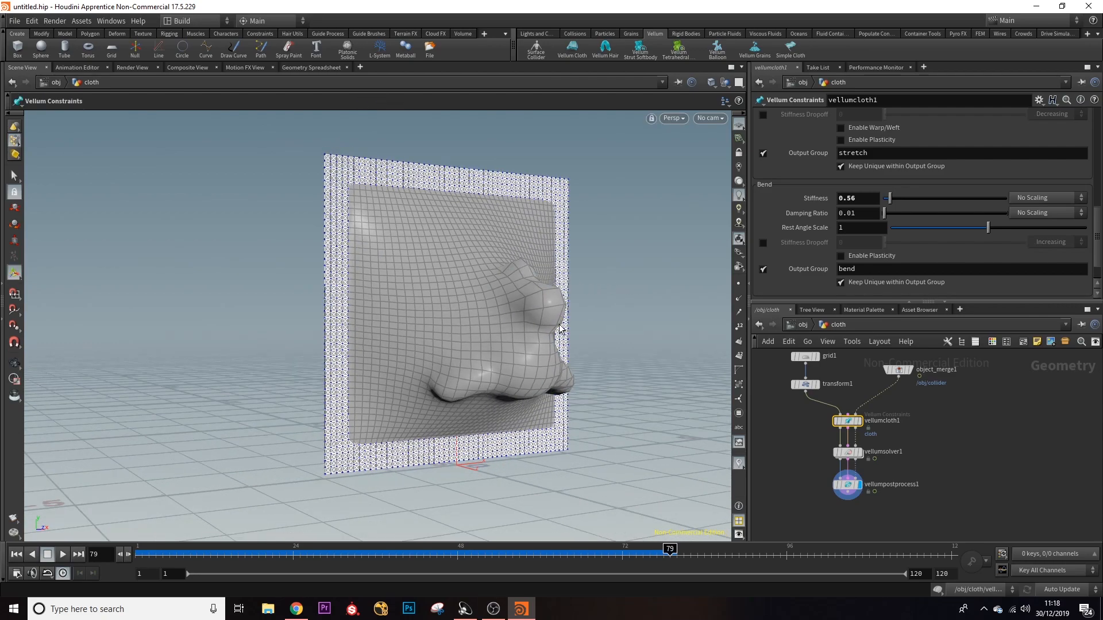
pyautogui.scroll(-2, 951, 210)
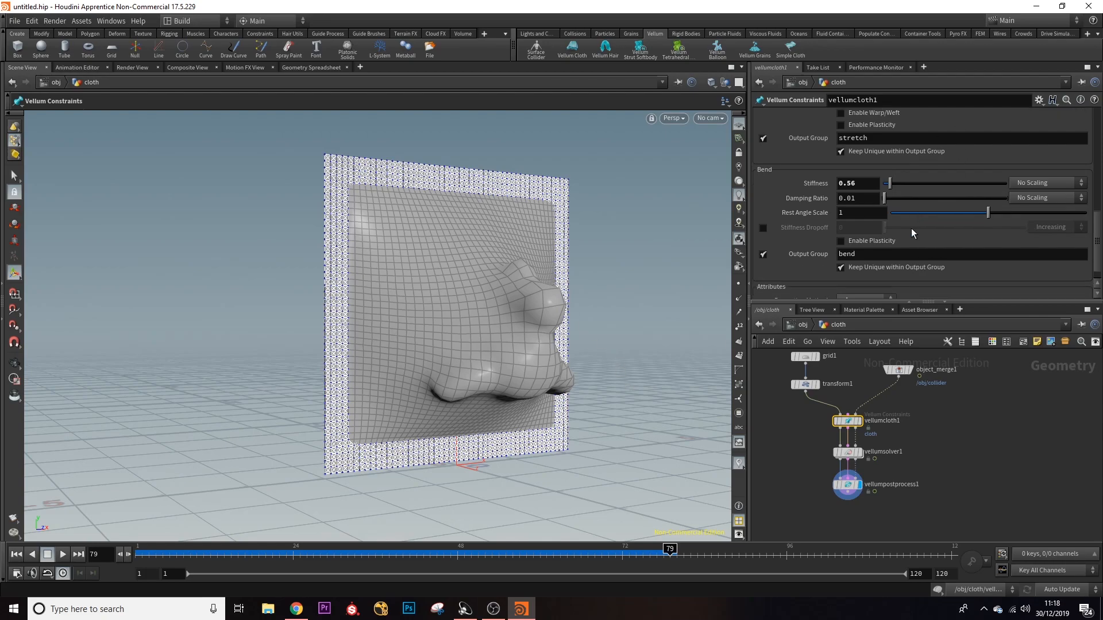
pyautogui.click(848, 485)
pyautogui.moveTo(949, 406); pyautogui.dragTo(939, 453, button='middle')
pyautogui.scroll(-2, 940, 453)
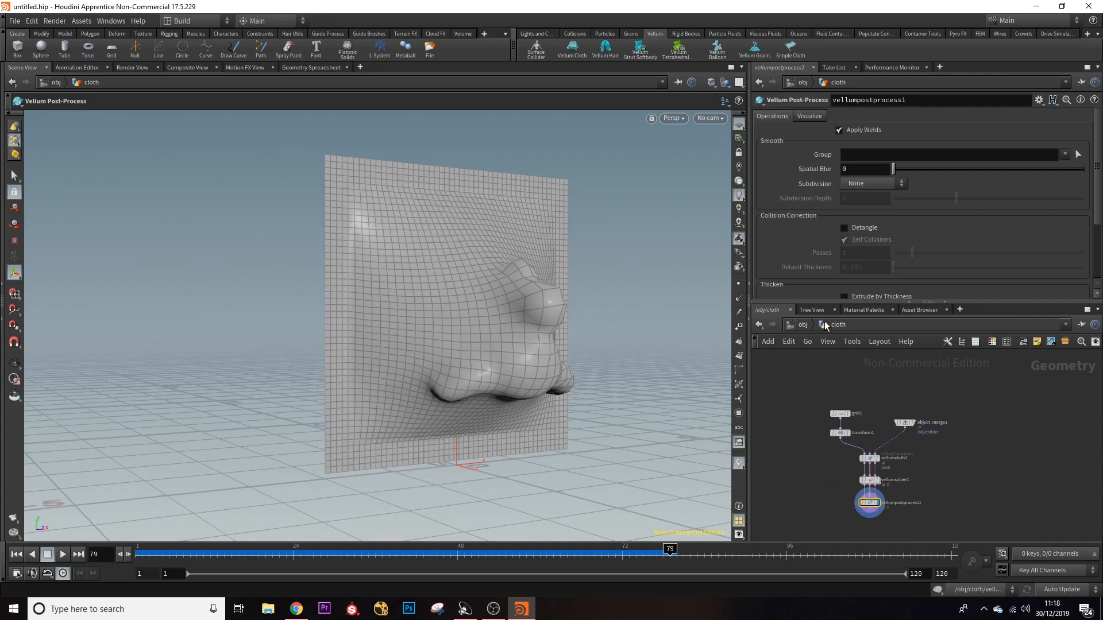
# - Go up to the object level, rewind to frame 1, and view the collider beside the cloth
pyautogui.click(804, 328)
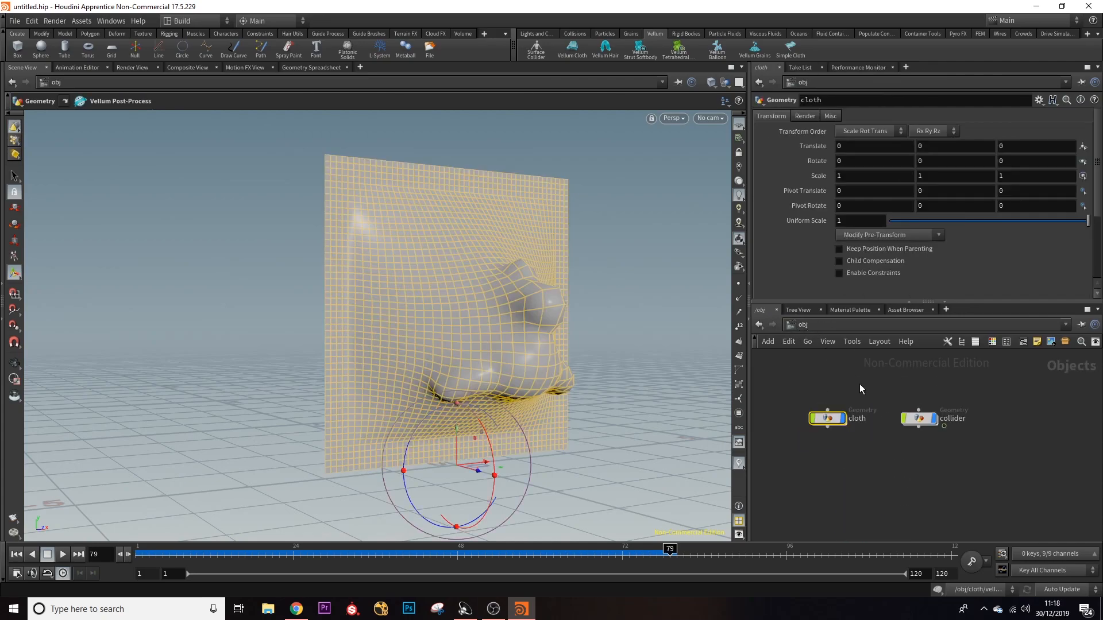
pyautogui.moveTo(918, 419); pyautogui.dragTo(933, 419)
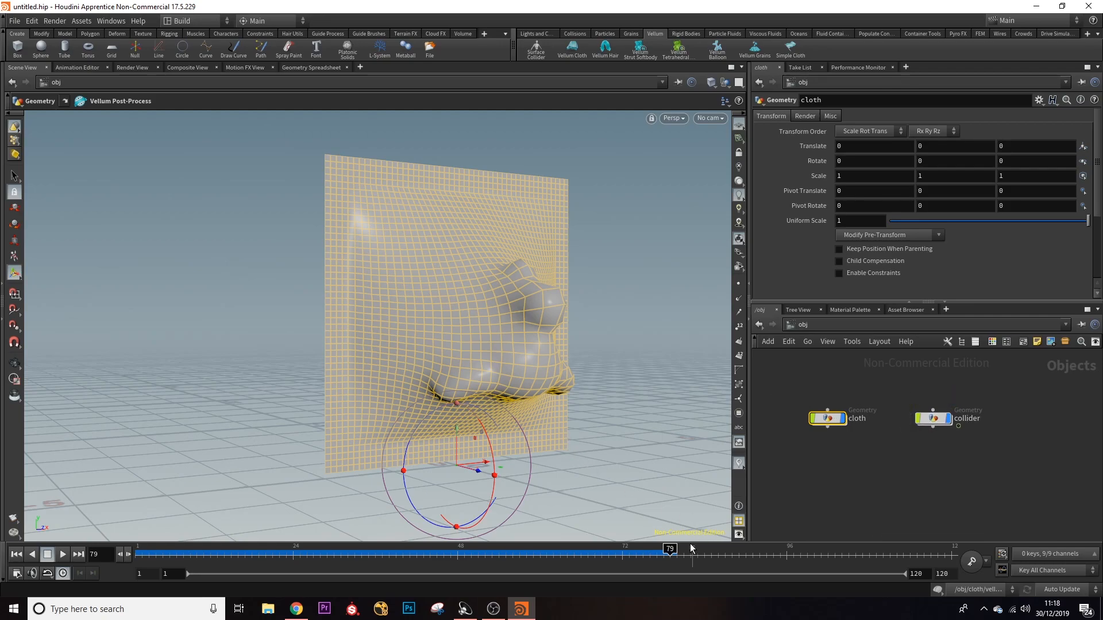
pyautogui.moveTo(669, 550); pyautogui.dragTo(142, 549)
pyautogui.keyDown('alt'); pyautogui.moveTo(203, 457); pyautogui.dragTo(406, 337); pyautogui.keyUp('alt')
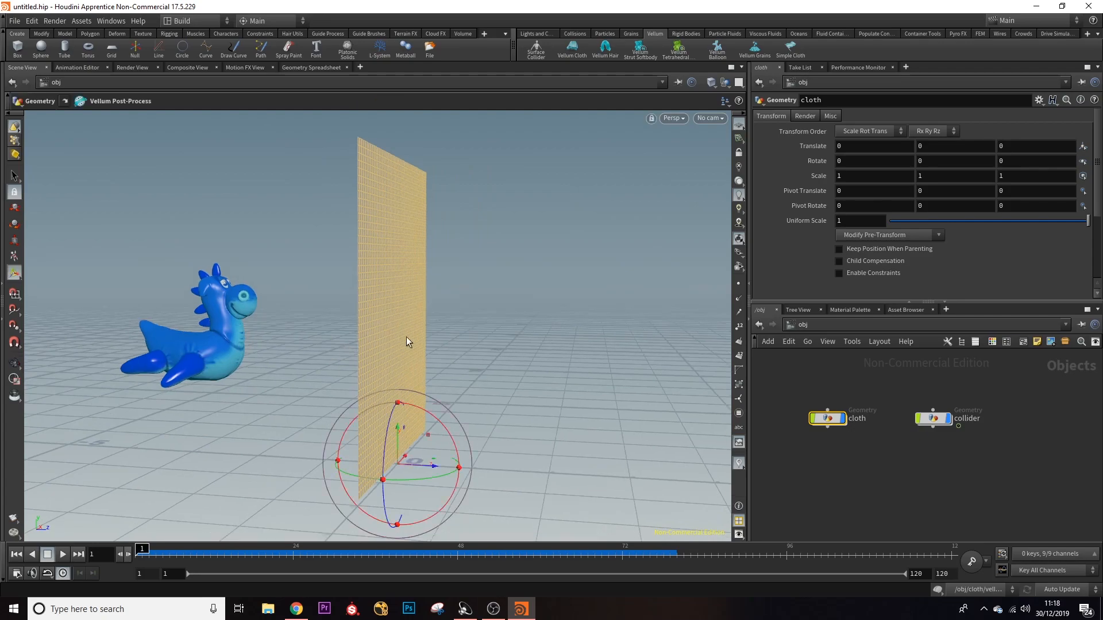
# - Open the cloth network and move the grid and transform nodes farther away from the Vellum cloth node
pyautogui.doubleClick(829, 418)
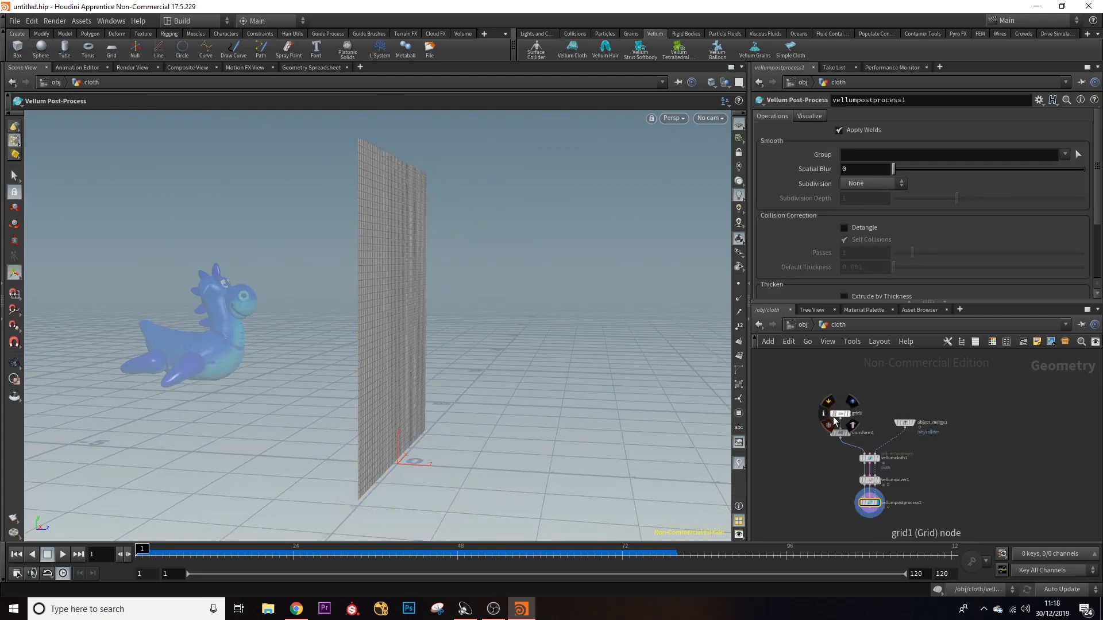
pyautogui.scroll(5, 943, 423)
pyautogui.moveTo(903, 409); pyautogui.dragTo(1033, 483, button='middle')
pyautogui.scroll(-3, 1033, 482)
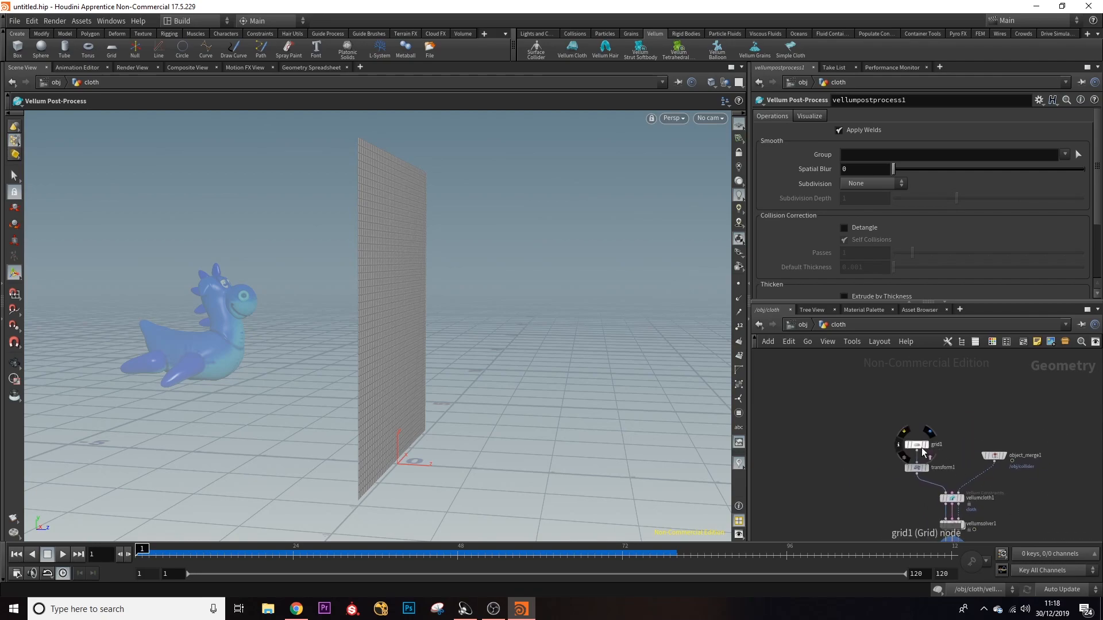
pyautogui.moveTo(922, 452); pyautogui.dragTo(890, 415)
pyautogui.moveTo(918, 470); pyautogui.dragTo(885, 436)
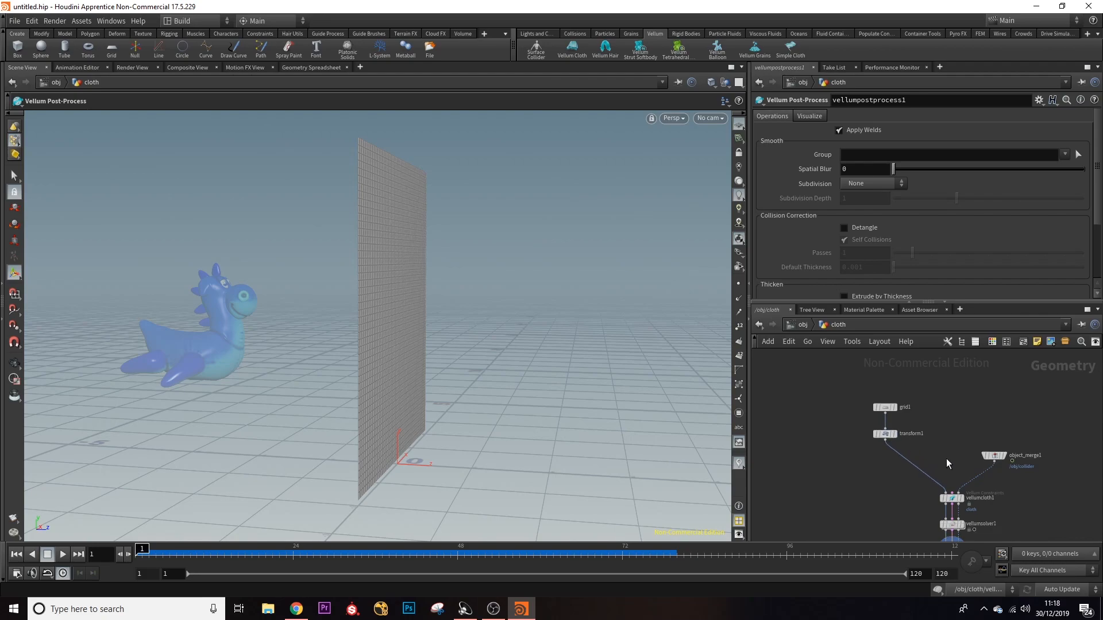
pyautogui.moveTo(948, 463); pyautogui.dragTo(943, 441, button='middle')
# - Cut the wire between the transform and Vellum cloth nodes and display the transform's output
pyautogui.press('y')
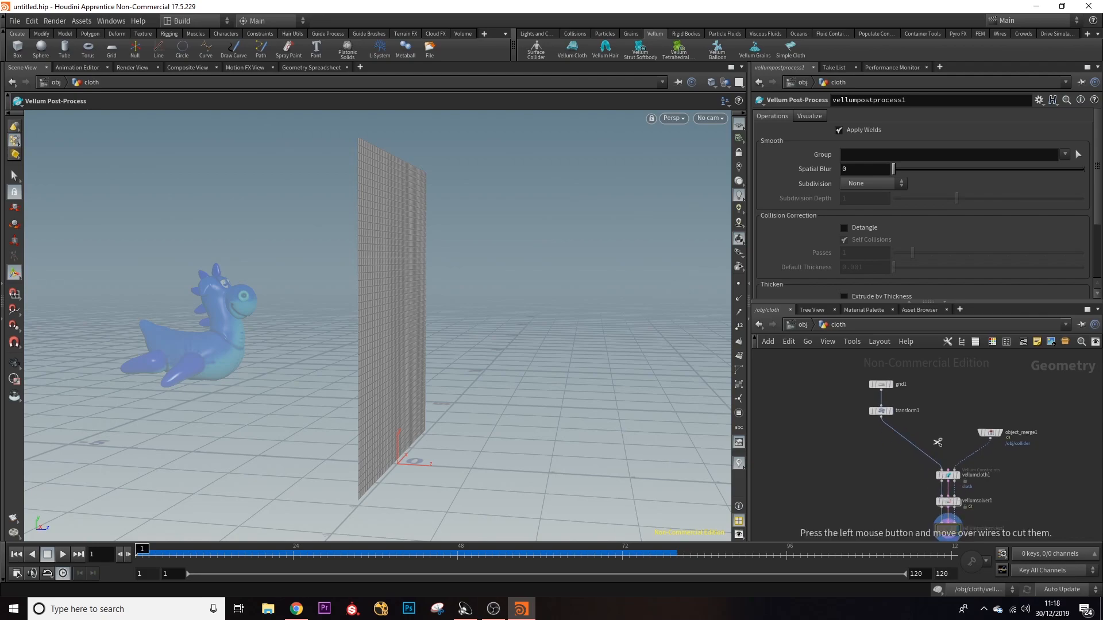
pyautogui.moveTo(946, 432); pyautogui.dragTo(888, 500)
pyautogui.click(891, 411)
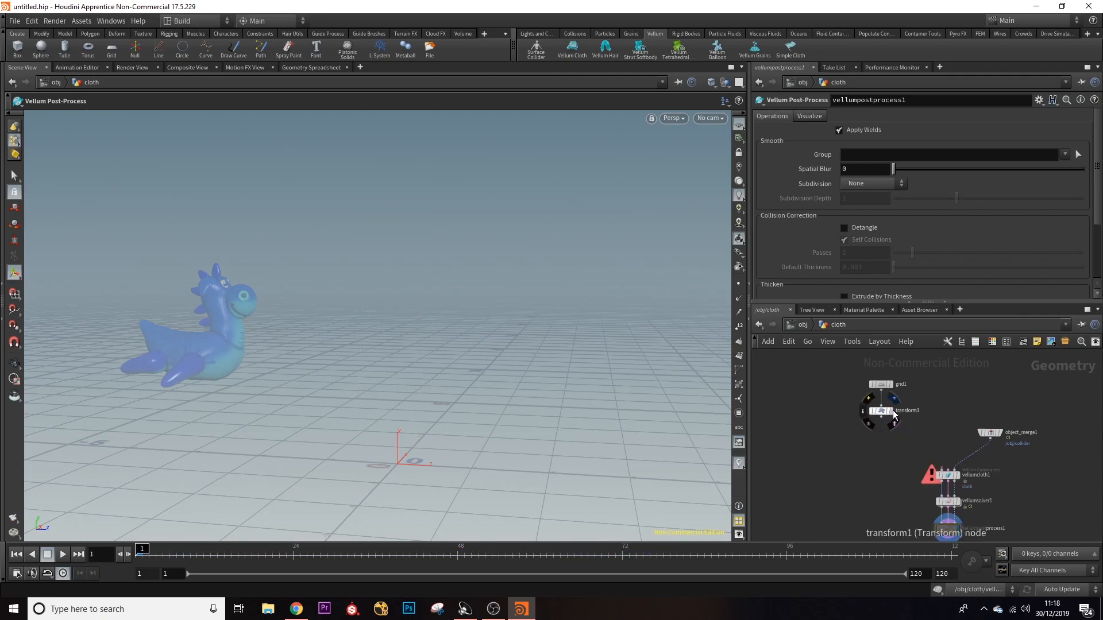
# - Add a Remesh node fed by the transform node and display its output
pyautogui.press('Tab')
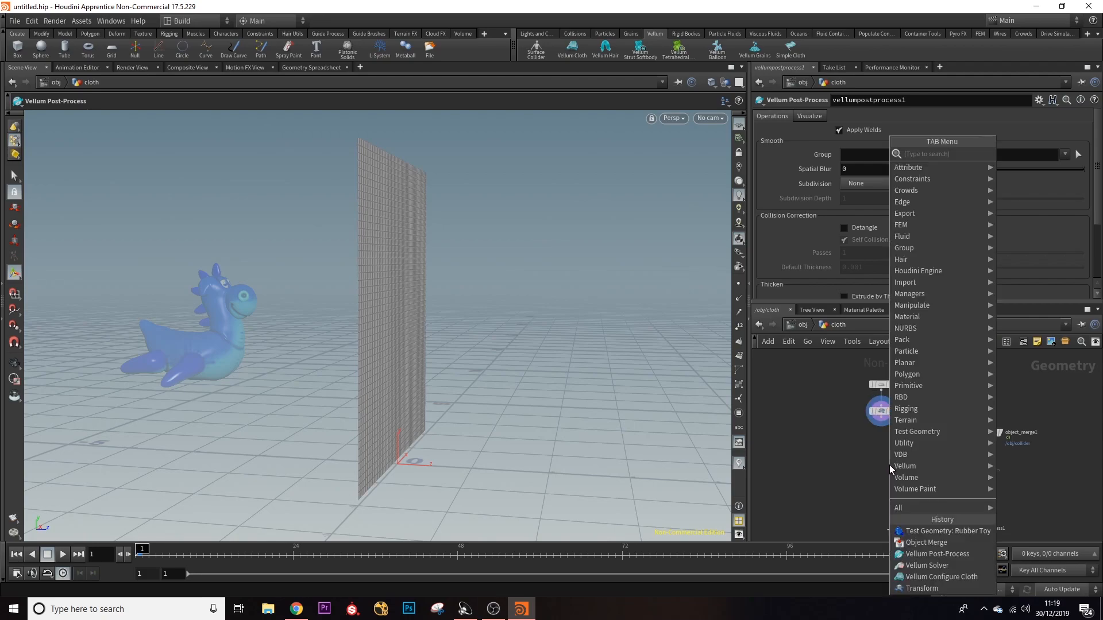
pyautogui.write('remesh')
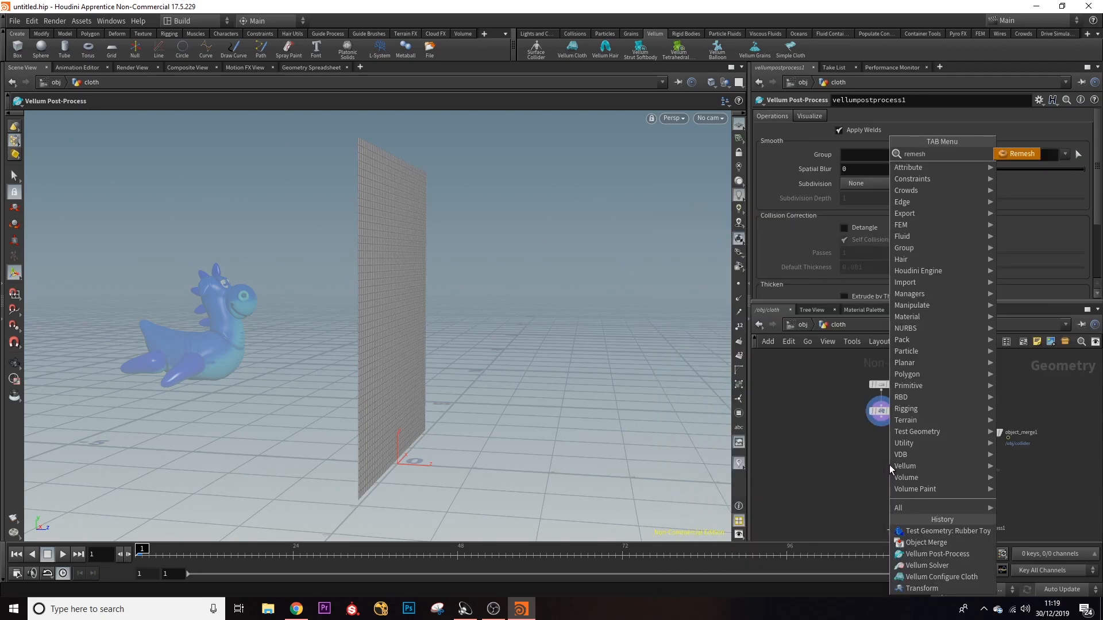
pyautogui.click(1013, 155)
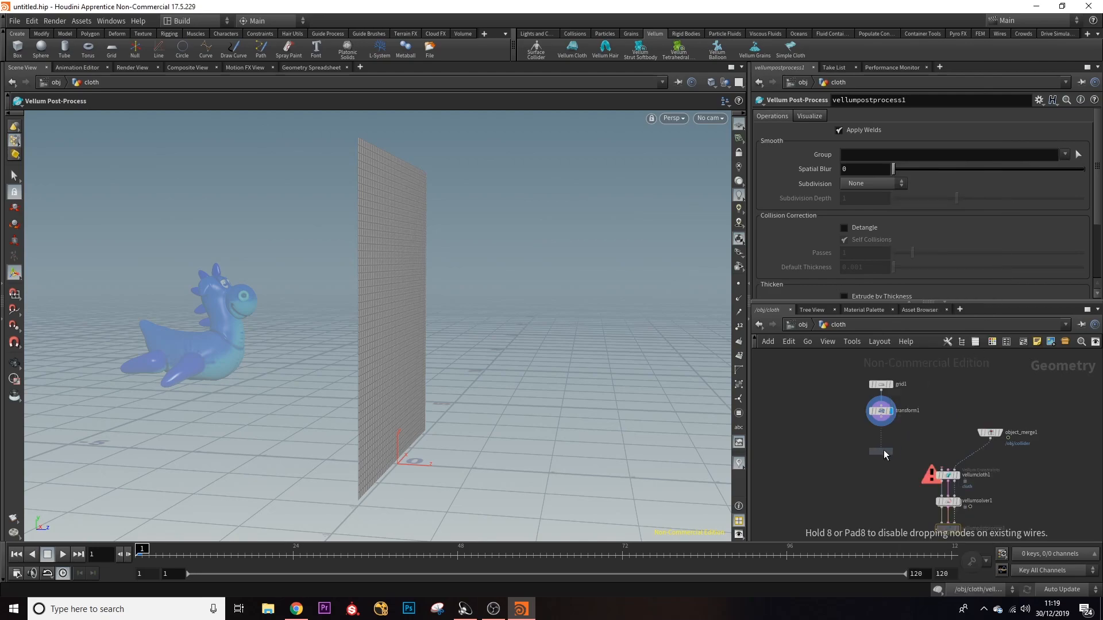
pyautogui.click(882, 438)
pyautogui.moveTo(881, 423); pyautogui.dragTo(882, 436)
pyautogui.click(893, 440)
# - Set the Remesh iterations to 5 and the target edge length to 0.142
pyautogui.keyDown('alt'); pyautogui.moveTo(481, 321); pyautogui.dragTo(351, 270); pyautogui.keyUp('alt')
pyautogui.scroll(4, 481, 239)
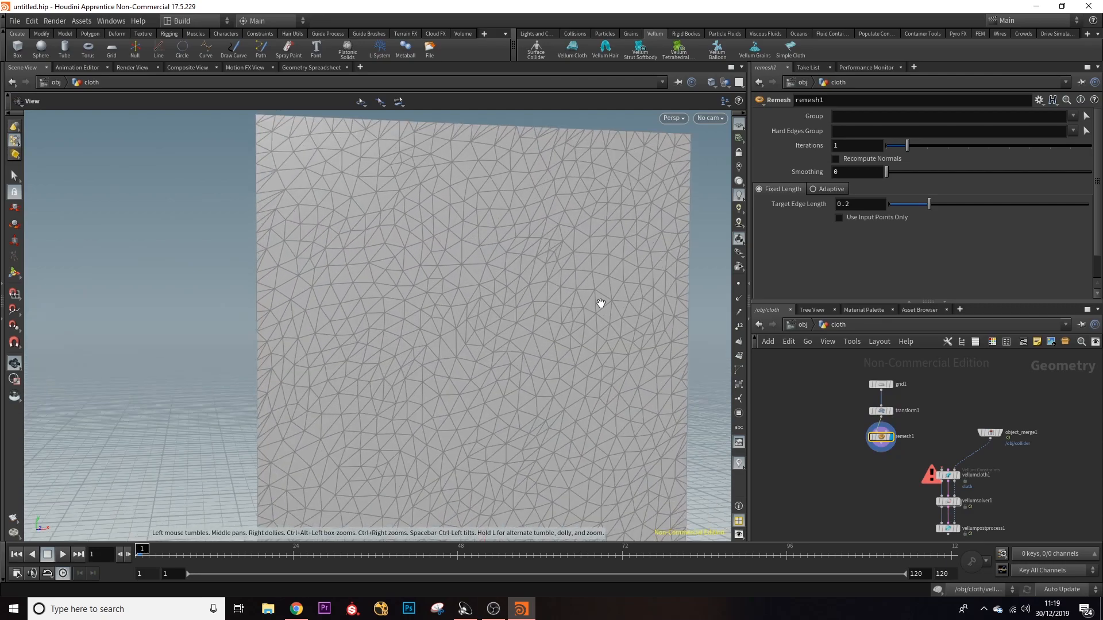
pyautogui.keyDown('alt'); pyautogui.moveTo(540, 311); pyautogui.dragTo(488, 267, button='middle'); pyautogui.keyUp('alt')
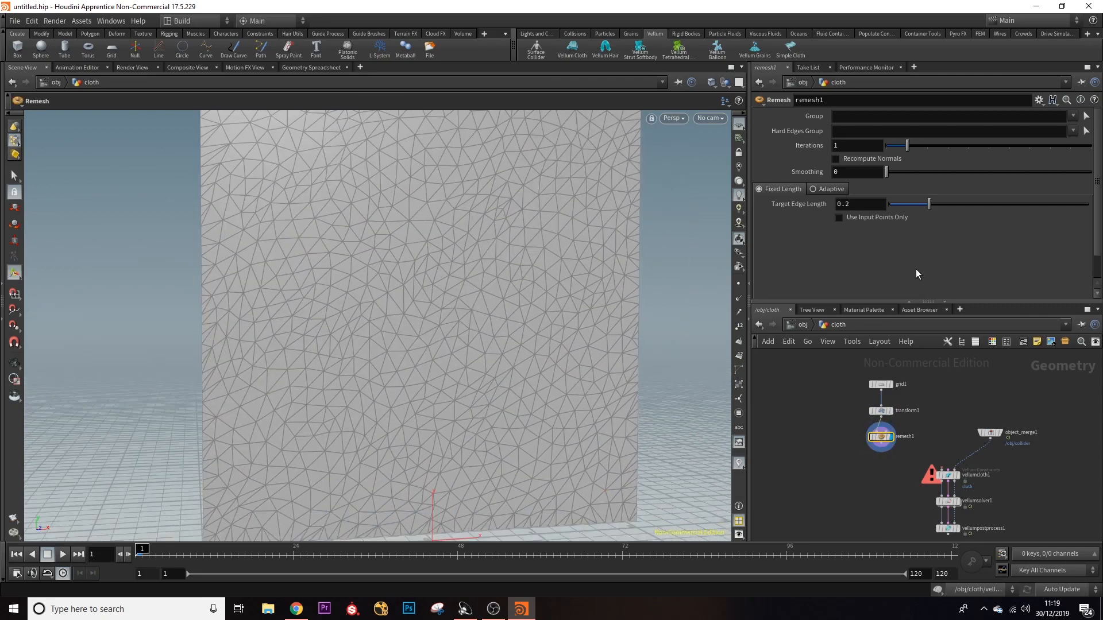
pyautogui.moveTo(925, 151); pyautogui.dragTo(997, 160)
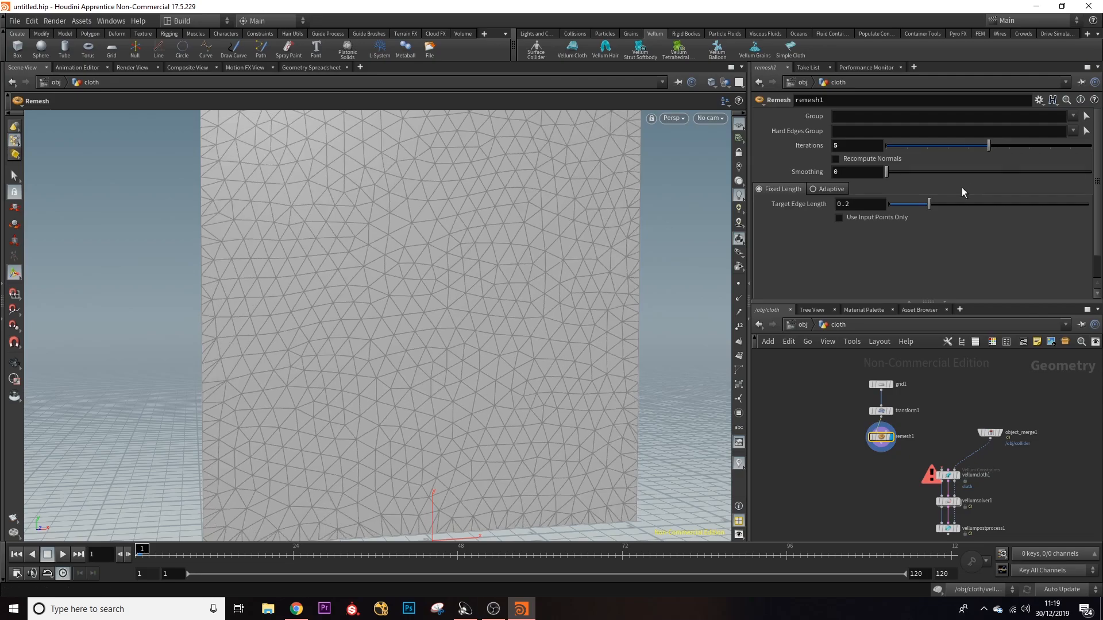
pyautogui.moveTo(929, 201); pyautogui.dragTo(918, 204)
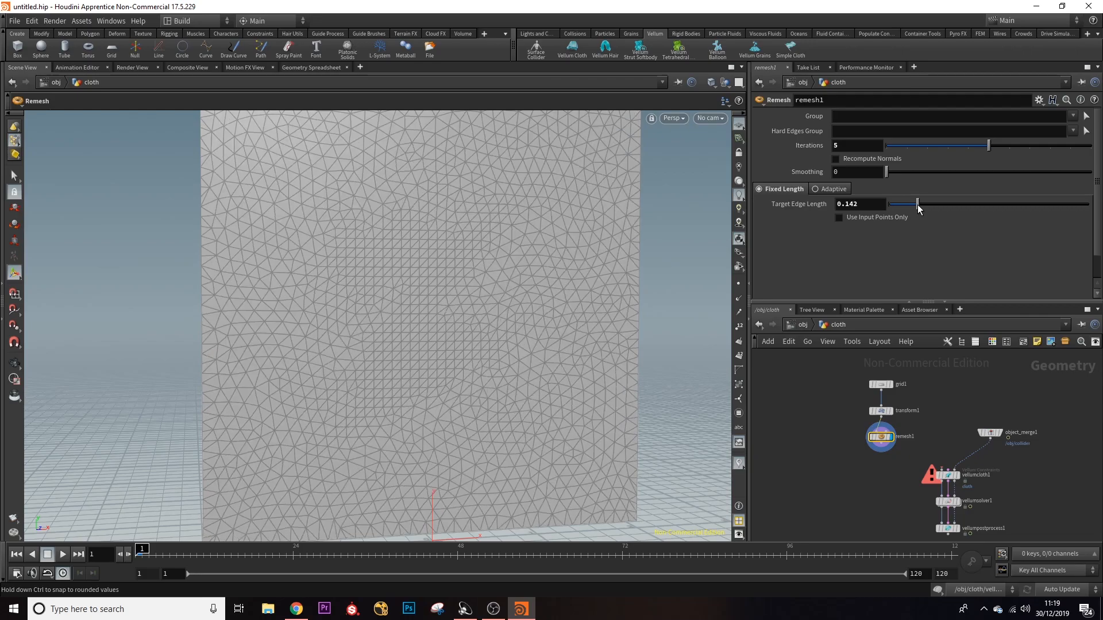
pyautogui.press('Escape')
pyautogui.moveTo(578, 339); pyautogui.dragTo(562, 326)
pyautogui.press('Return')
# - Add an Edge Fracture node fed by the Remesh node and display its output
pyautogui.moveTo(878, 454); pyautogui.dragTo(850, 423, button='middle')
pyautogui.press('Tab')
pyautogui.write('edg')
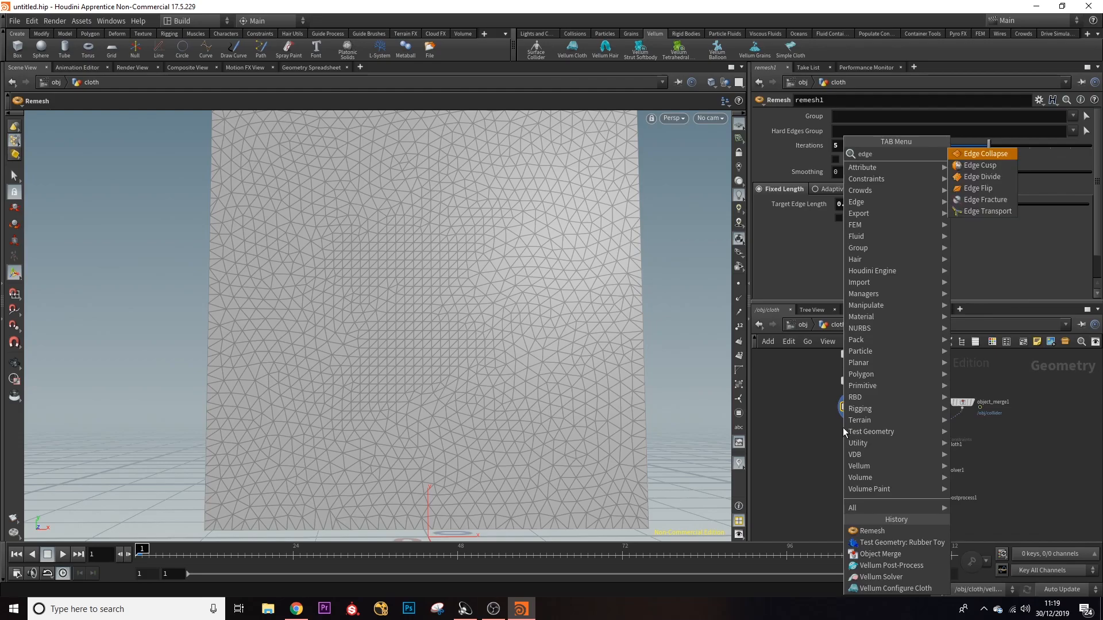
pyautogui.click(1000, 198)
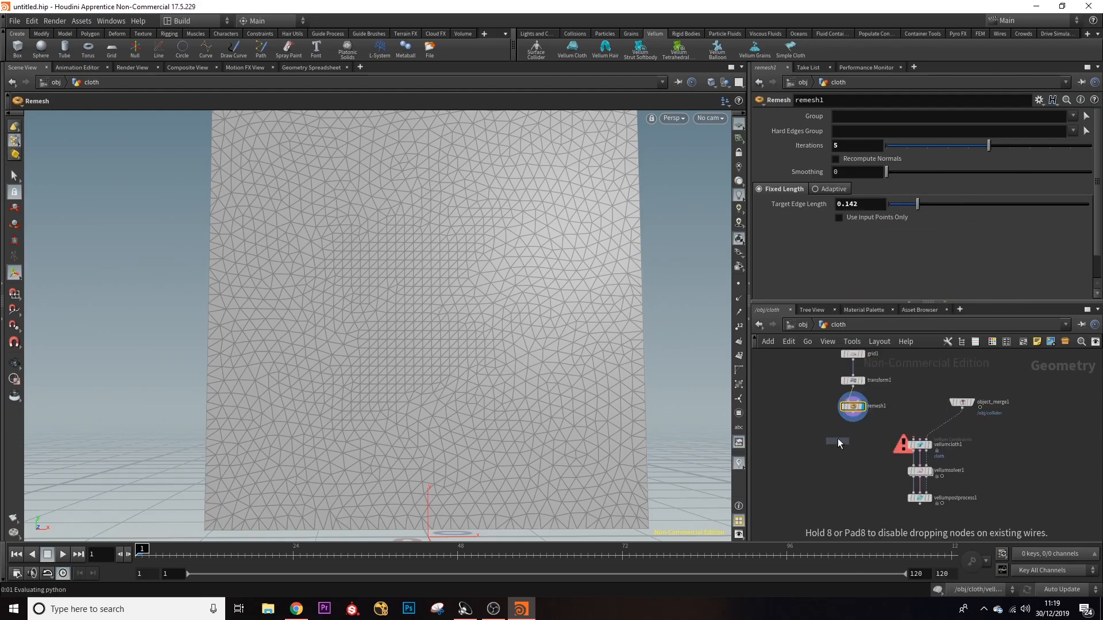
pyautogui.click(854, 431)
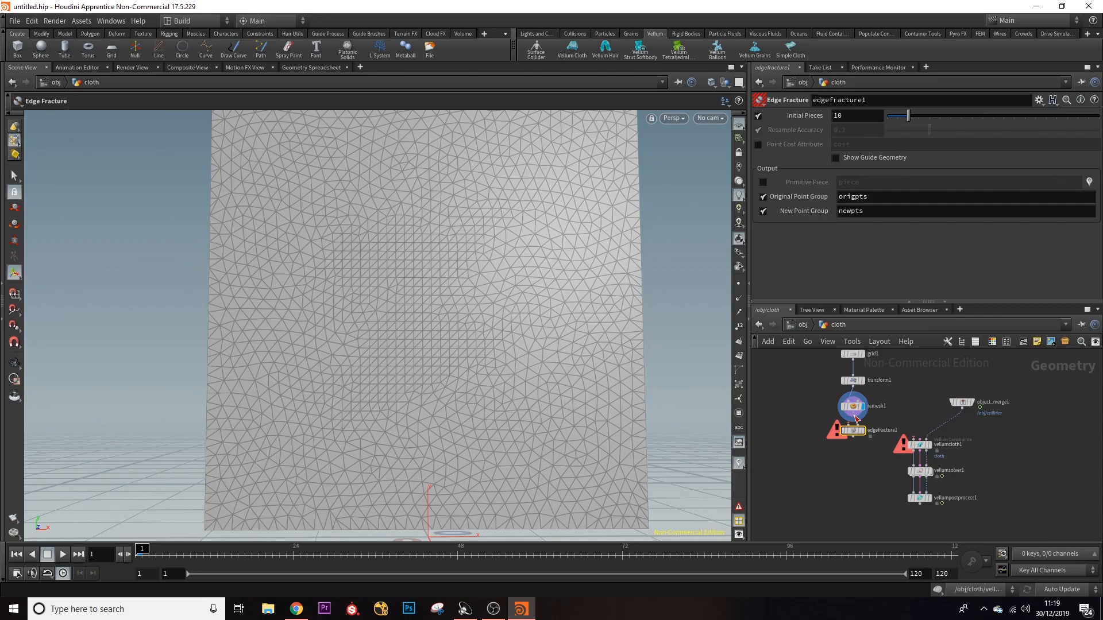
pyautogui.moveTo(888, 389); pyautogui.dragTo(862, 440, button='middle')
pyautogui.moveTo(800, 385); pyautogui.dragTo(851, 443)
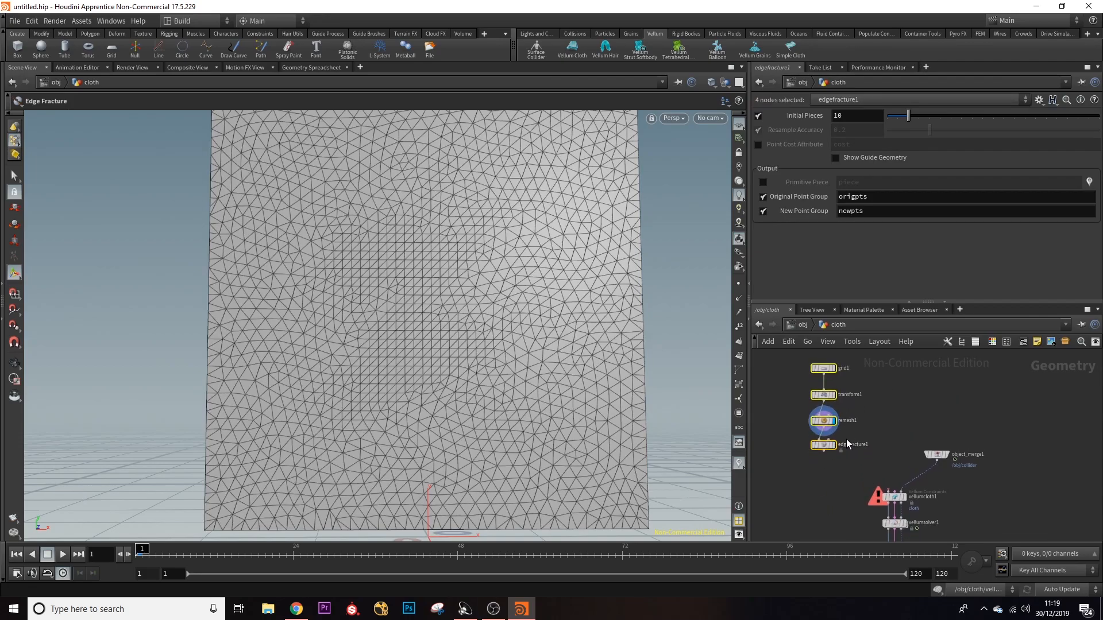
pyautogui.click(833, 446)
pyautogui.click(823, 446)
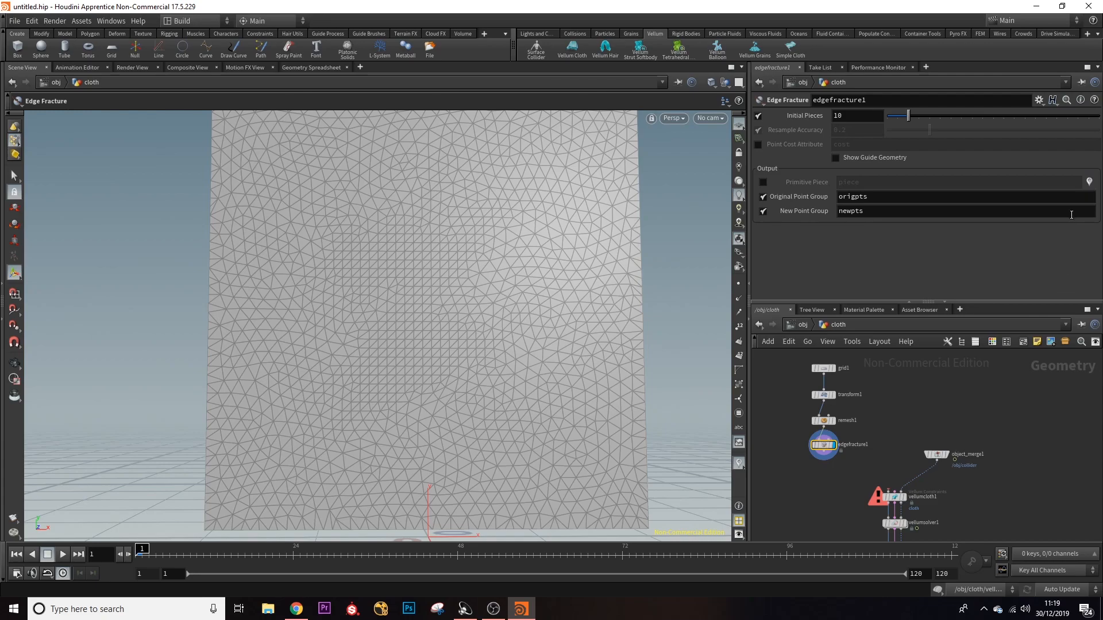
# - Enable and visualize the Edge Fracture's primitive piece attribute, and set Initial Pieces to 68
pyautogui.click(764, 182)
pyautogui.click(1089, 184)
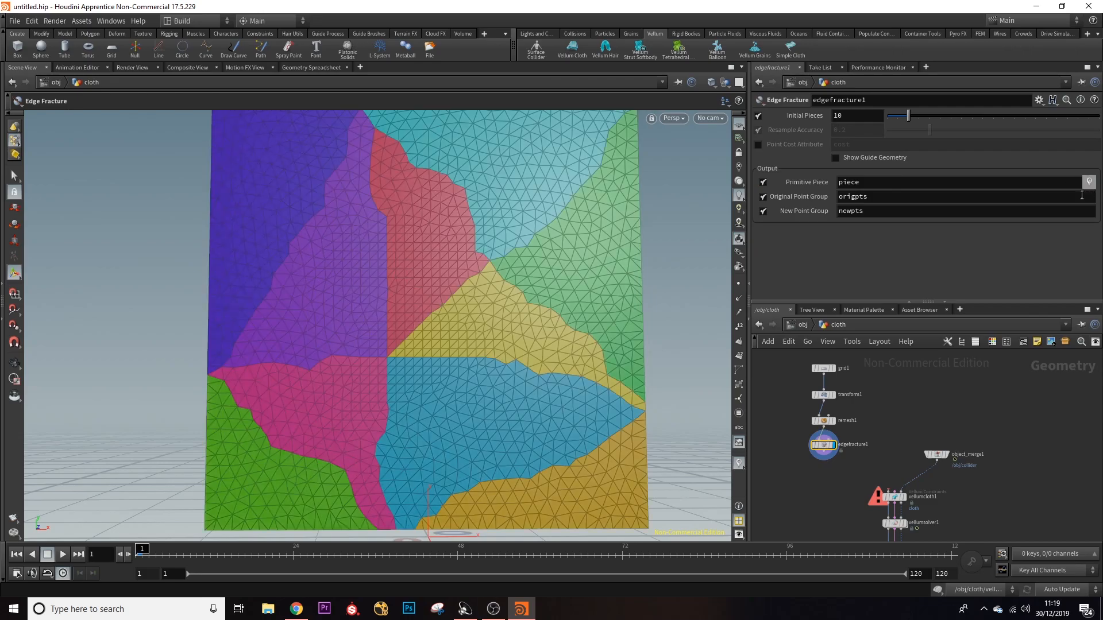
pyautogui.moveTo(426, 305)
pyautogui.keyDown('alt'); pyautogui.mouseDown()
pyautogui.moveTo(457, 300)
pyautogui.moveTo(512, 318)
pyautogui.moveTo(590, 271)
pyautogui.mouseUp(); pyautogui.keyUp('alt')
pyautogui.keyDown('alt'); pyautogui.scroll(-2, 458, 299); pyautogui.keyUp('alt')
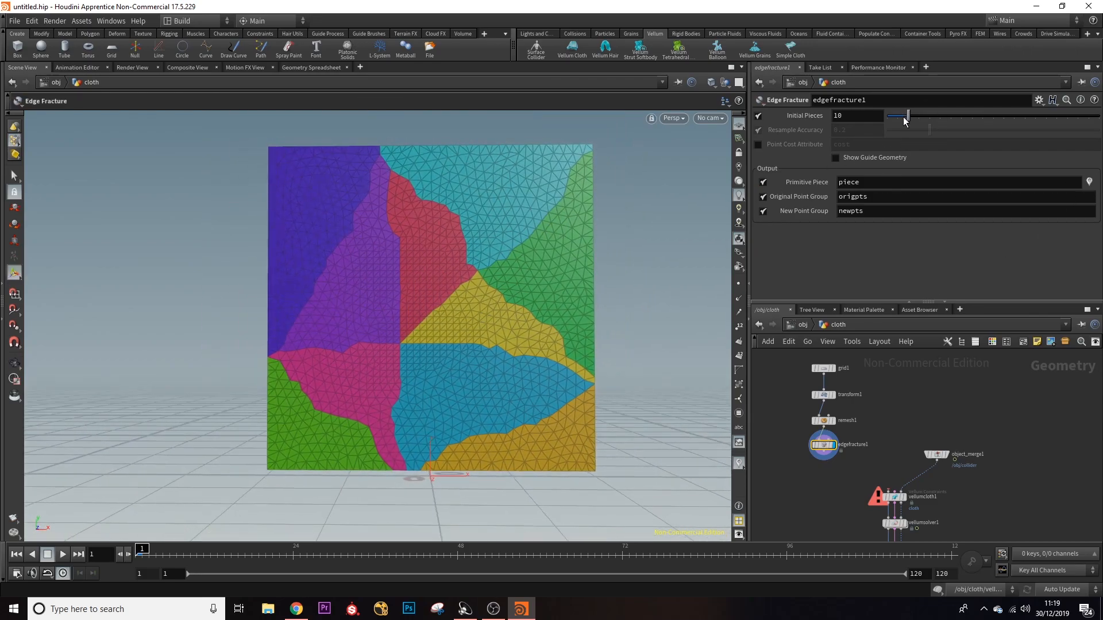
pyautogui.moveTo(910, 121); pyautogui.dragTo(1031, 122)
# - Connect the Edge Fracture output to the Vellum cloth node, and move the solver and post-process nodes down to make room
pyautogui.moveTo(873, 423); pyautogui.dragTo(862, 377, button='middle')
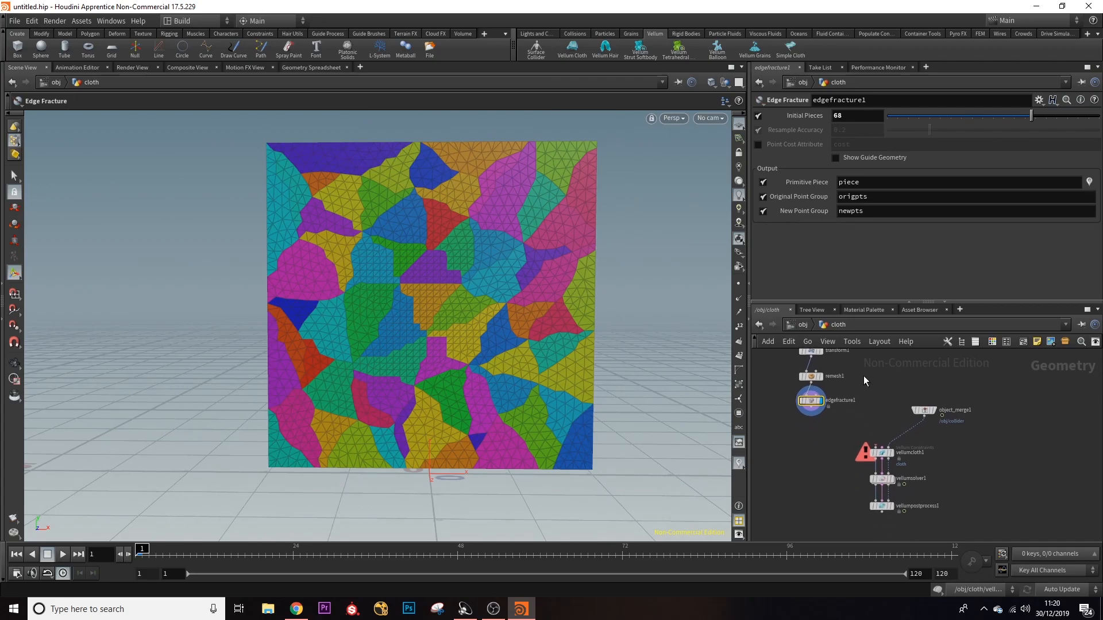
pyautogui.moveTo(811, 409); pyautogui.dragTo(880, 453)
pyautogui.scroll(5, 938, 409)
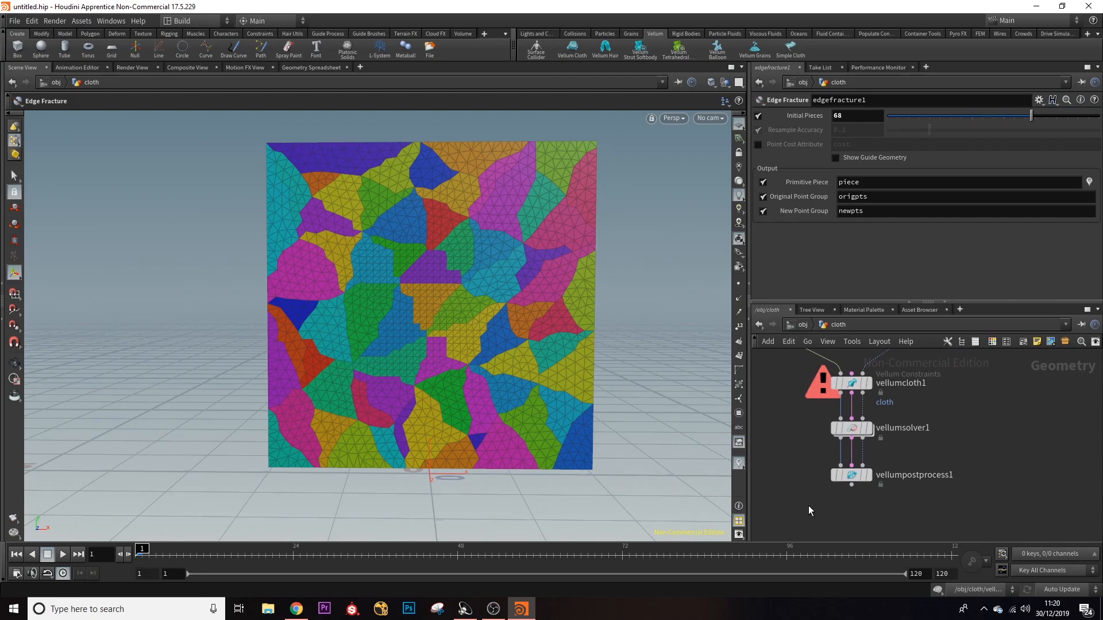
pyautogui.moveTo(937, 507); pyautogui.dragTo(855, 493)
pyautogui.click(967, 431)
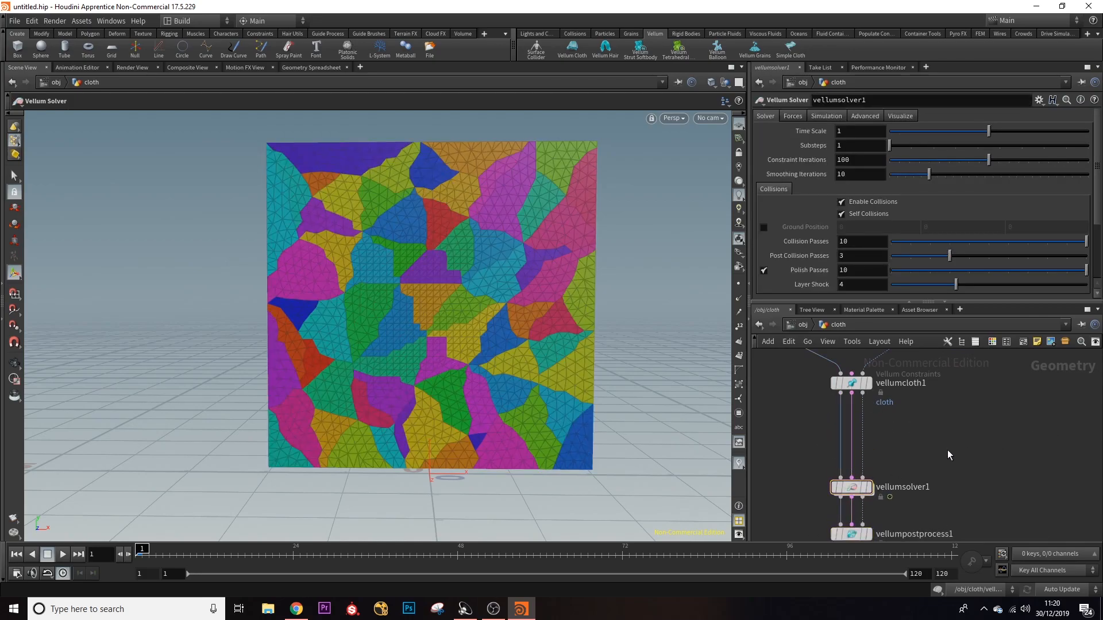
# - Add a Vellum Weld Points node on the wires between the Vellum cloth node and the Vellum solver
pyautogui.press('Tab')
pyautogui.write('vell')
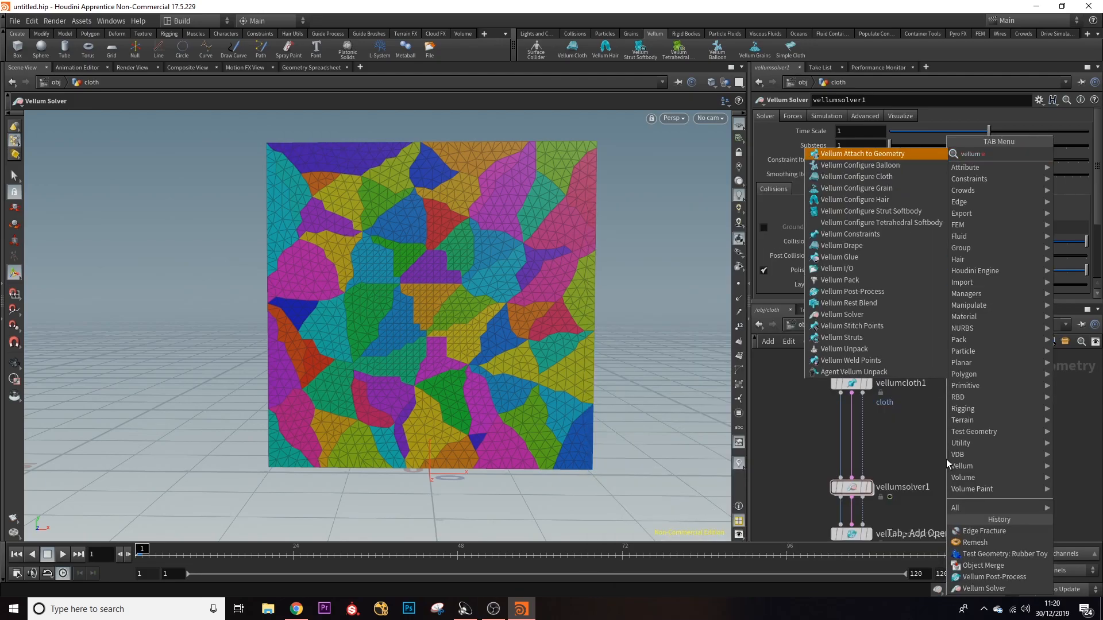
pyautogui.write('um w')
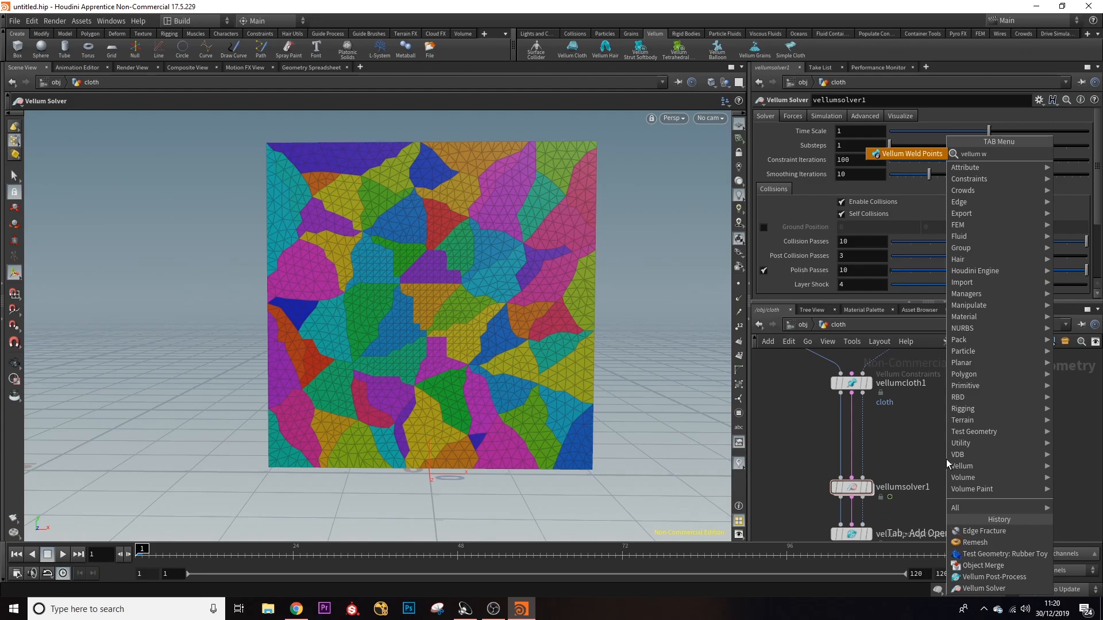
pyautogui.click(926, 153)
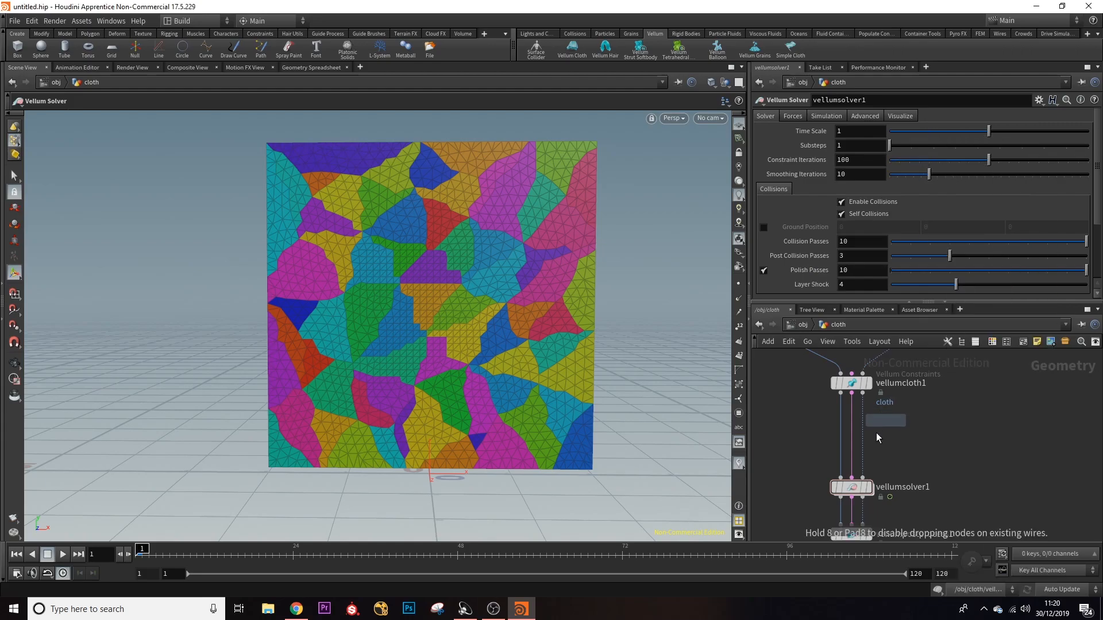
pyautogui.click(853, 437)
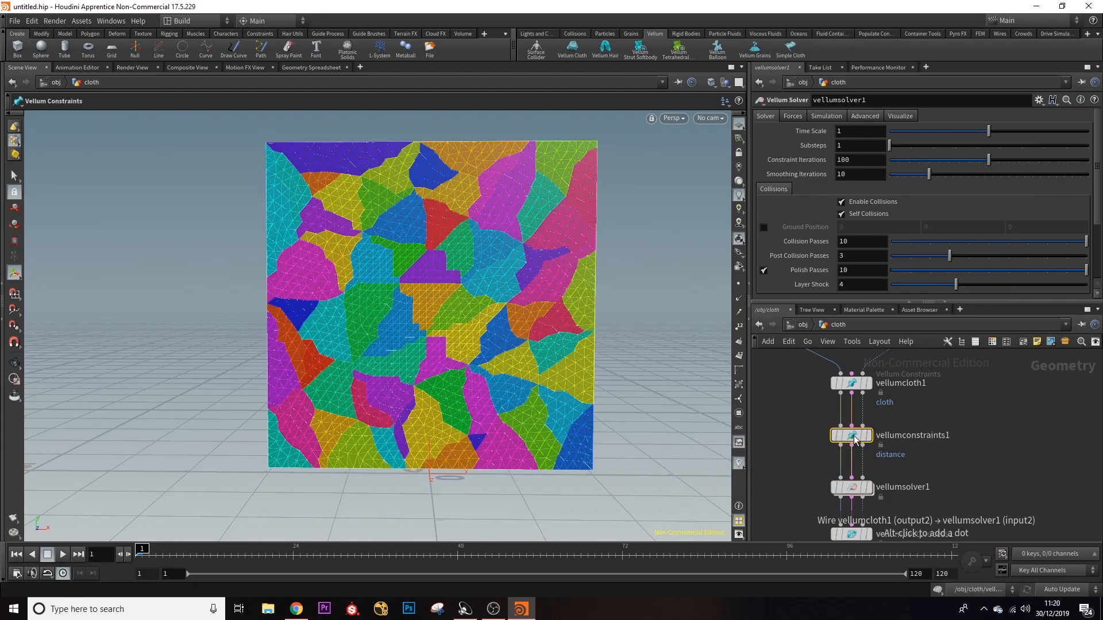
pyautogui.moveTo(868, 439)
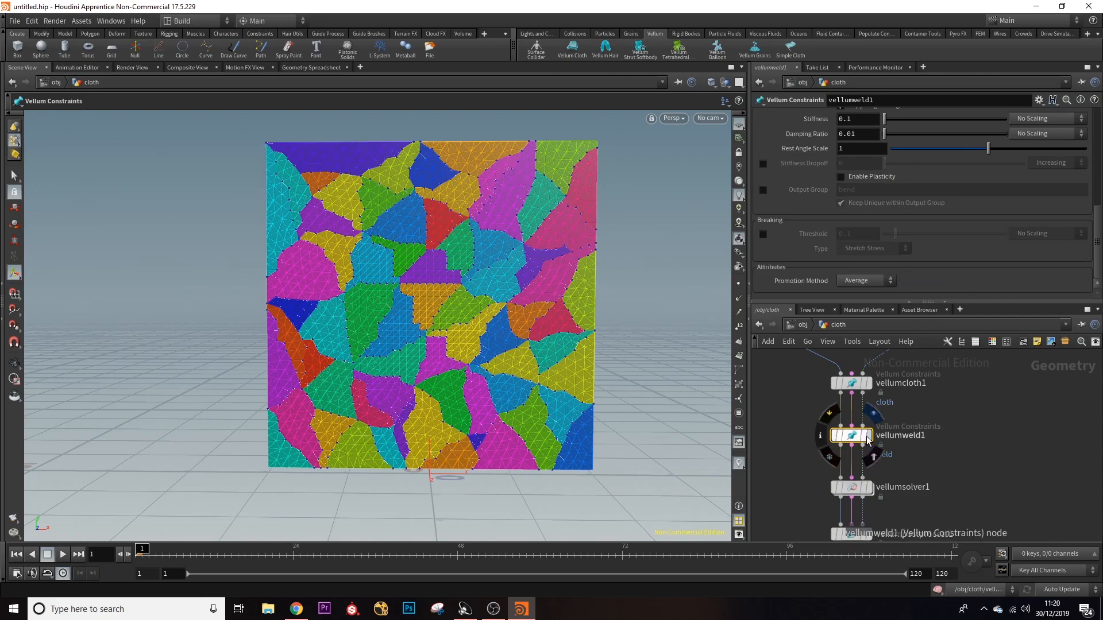
# - Display the weld node's output and examine the weld constraints between the cloth pieces and the node's bend settings
pyautogui.scroll(4, 908, 205)
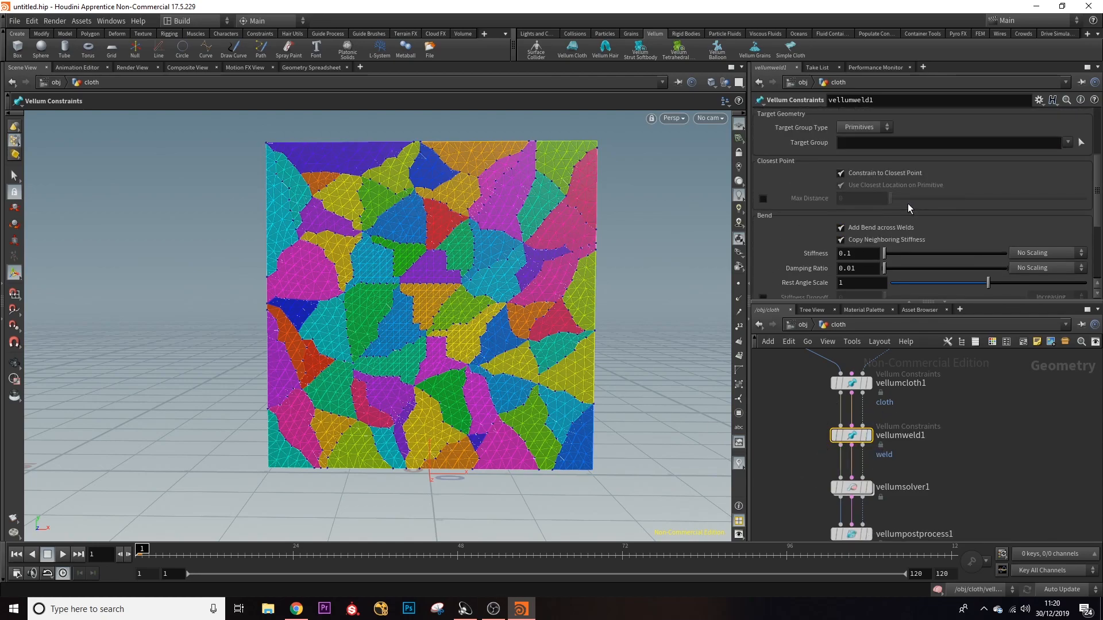
pyautogui.click(869, 440)
pyautogui.keyDown('alt'); pyautogui.moveTo(461, 313); pyautogui.dragTo(529, 319); pyautogui.keyUp('alt')
pyautogui.press('Return')
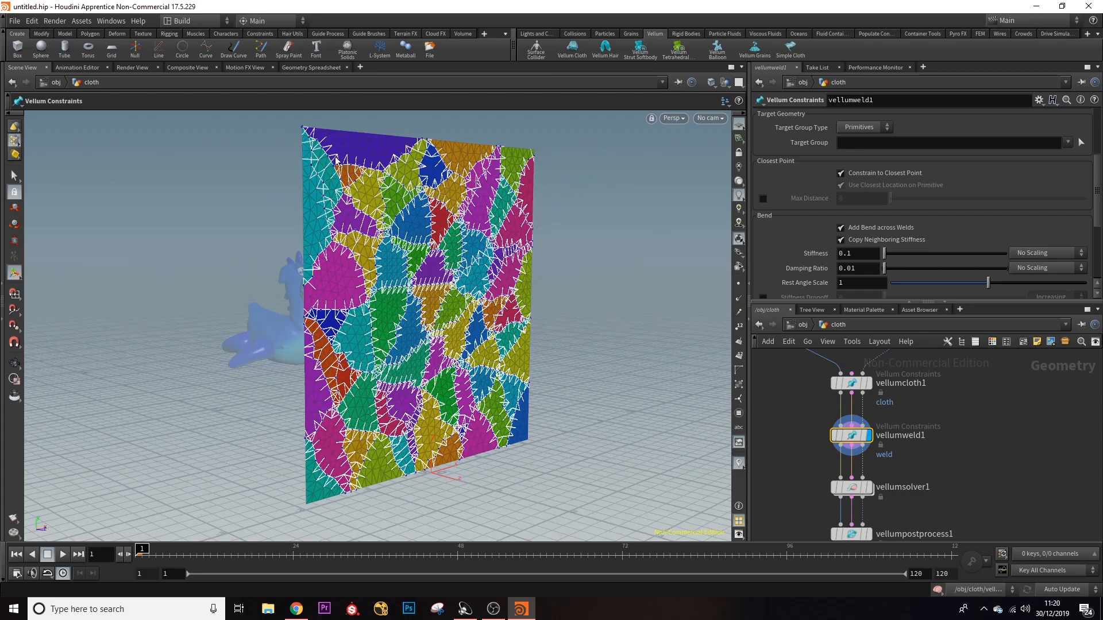
pyautogui.scroll(-3, 879, 191)
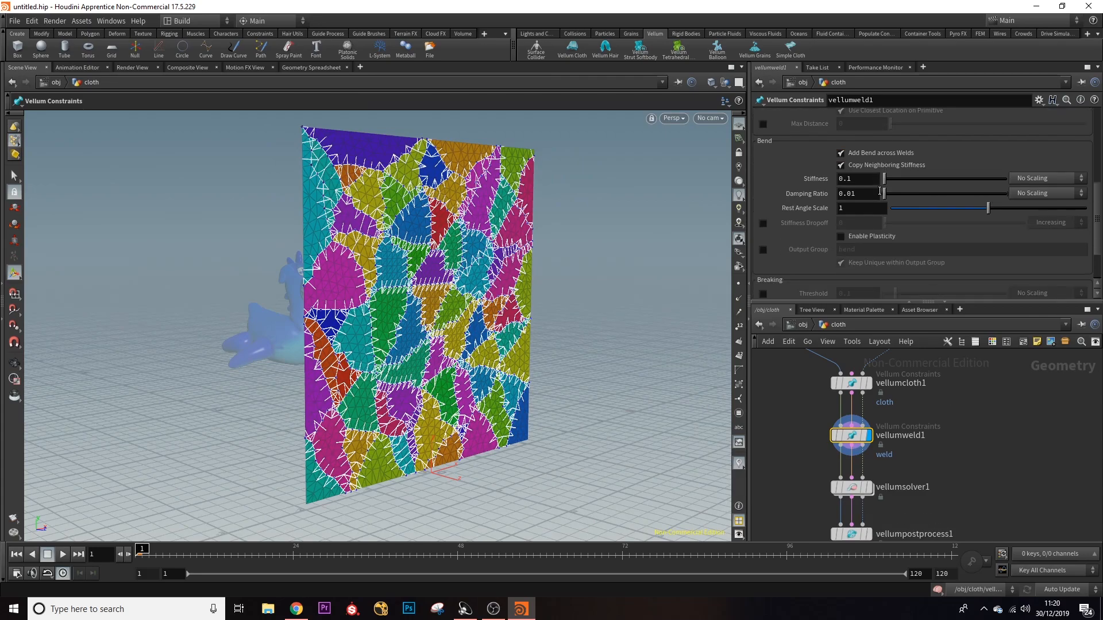
pyautogui.scroll(2, 860, 185)
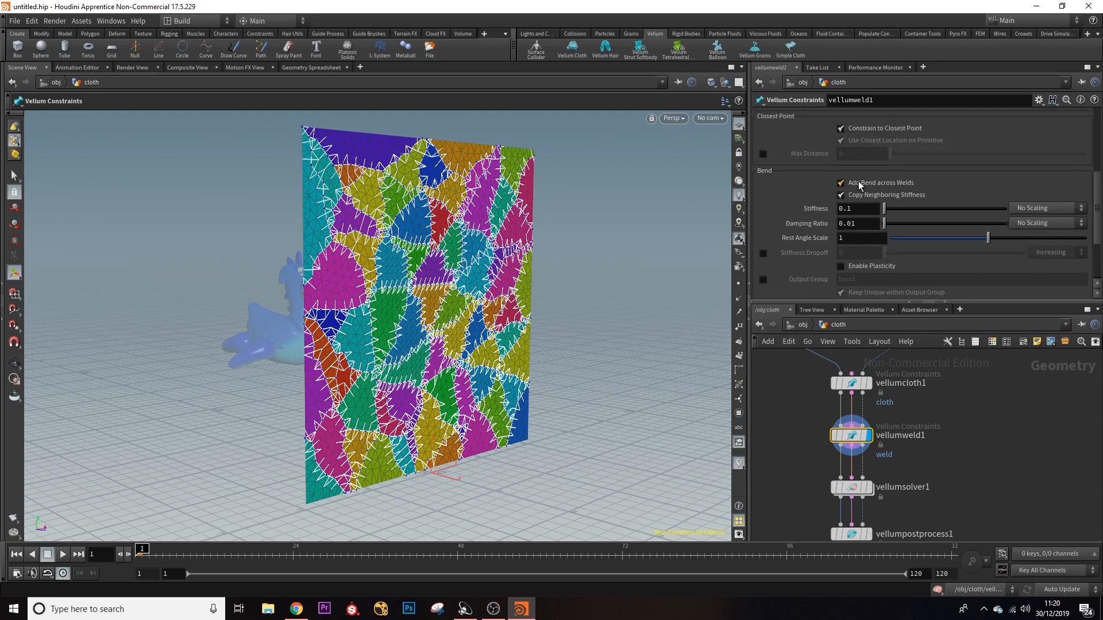
pyautogui.scroll(1, 860, 185)
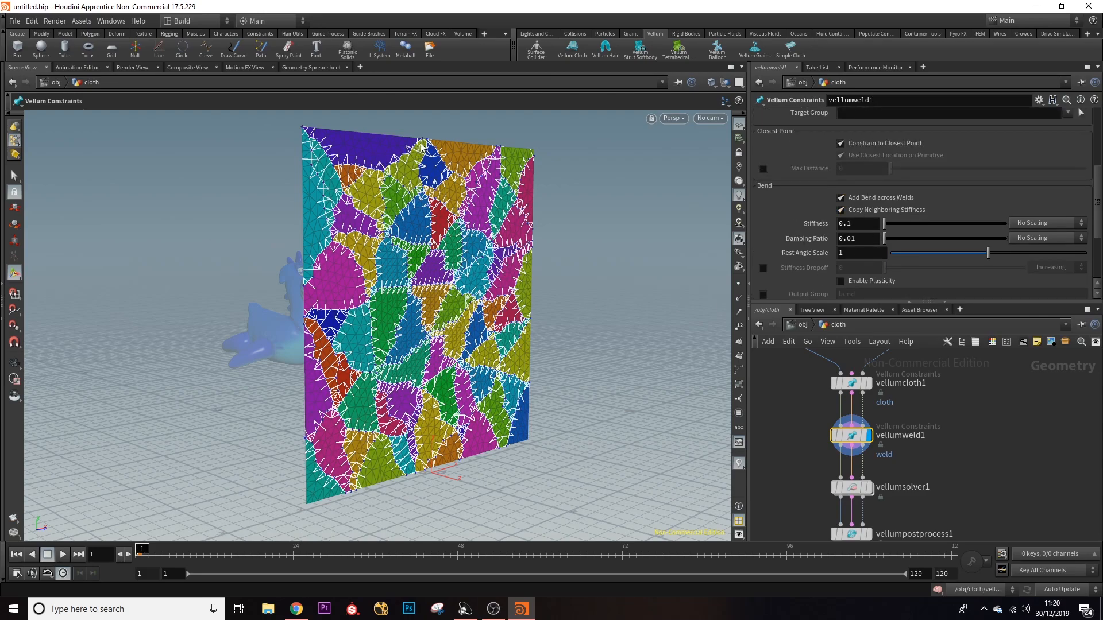
# - Display the Vellum post-process output, play the simulation through the toy's impact, and inspect the stretched cloth from the front
pyautogui.moveTo(975, 480); pyautogui.dragTo(971, 443, button='middle')
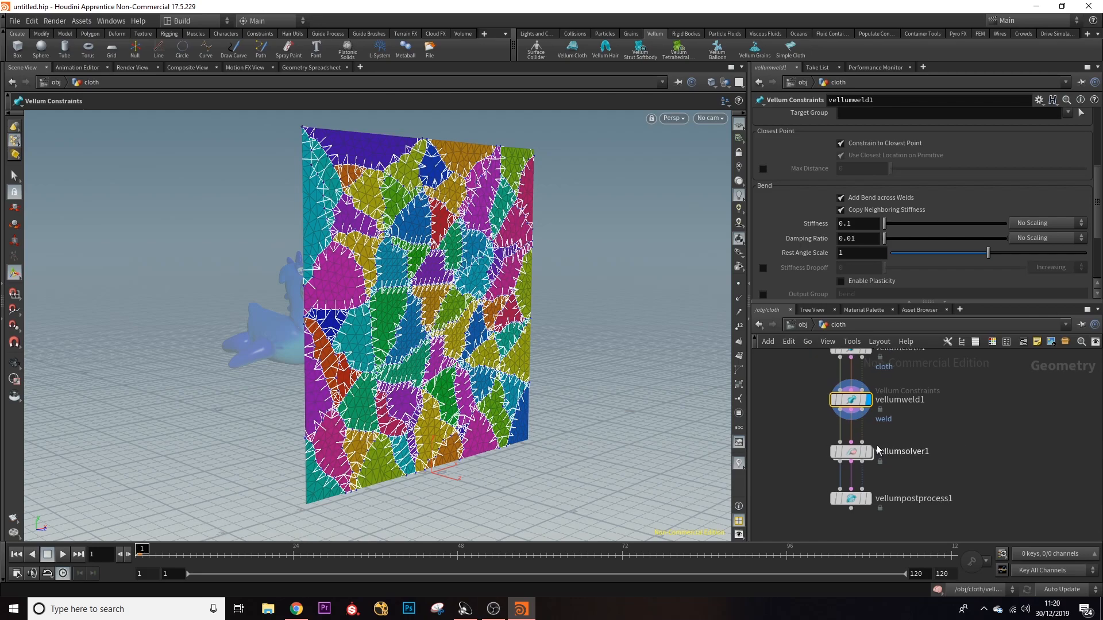
pyautogui.click(870, 501)
pyautogui.moveTo(1002, 390); pyautogui.dragTo(1011, 429, button='middle')
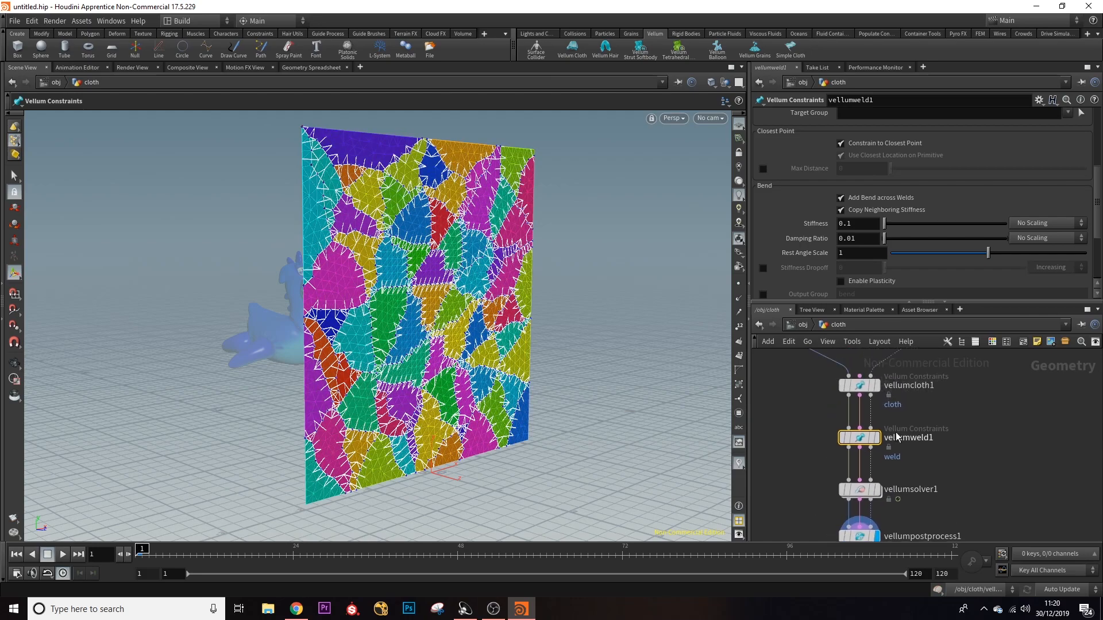
pyautogui.moveTo(445, 374)
pyautogui.keyDown('alt'); pyautogui.mouseDown()
pyautogui.moveTo(561, 377)
pyautogui.moveTo(462, 379)
pyautogui.moveTo(457, 390)
pyautogui.mouseUp(); pyautogui.keyUp('alt')
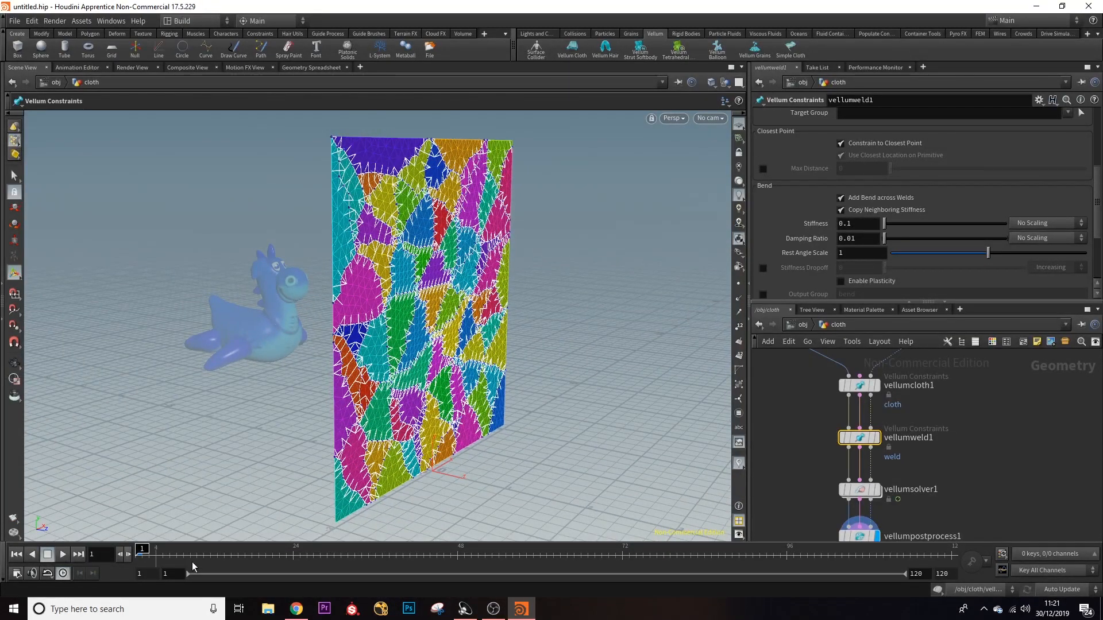
pyautogui.moveTo(958, 509); pyautogui.dragTo(964, 463, button='middle')
pyautogui.click(865, 491)
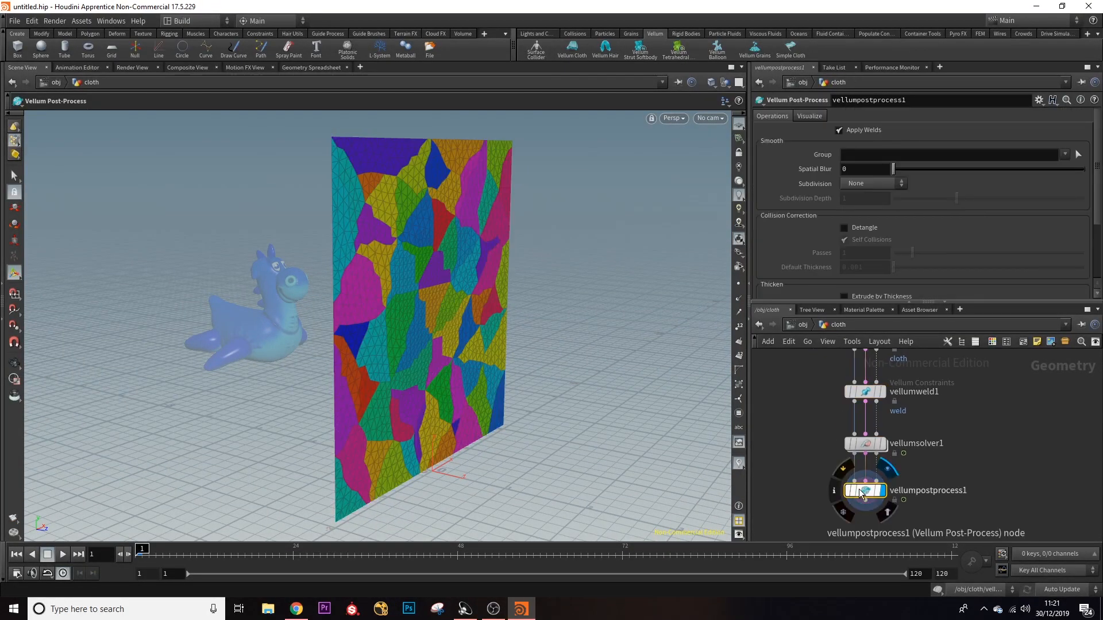
pyautogui.click(61, 555)
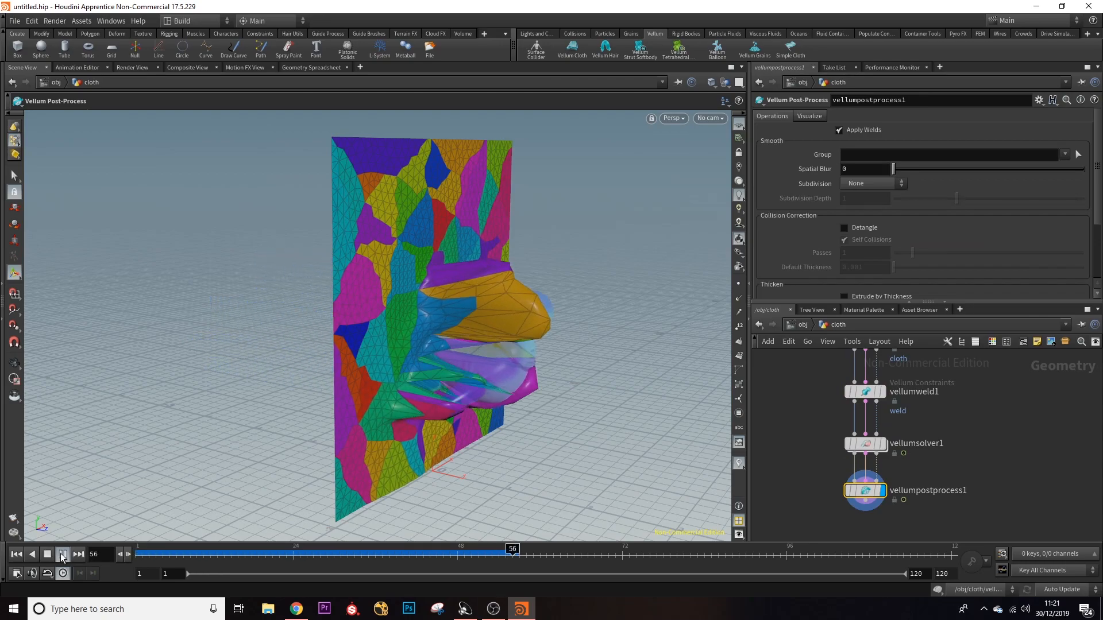
pyautogui.click(63, 557)
pyautogui.press('alt')
pyautogui.moveTo(471, 384); pyautogui.dragTo(401, 378)
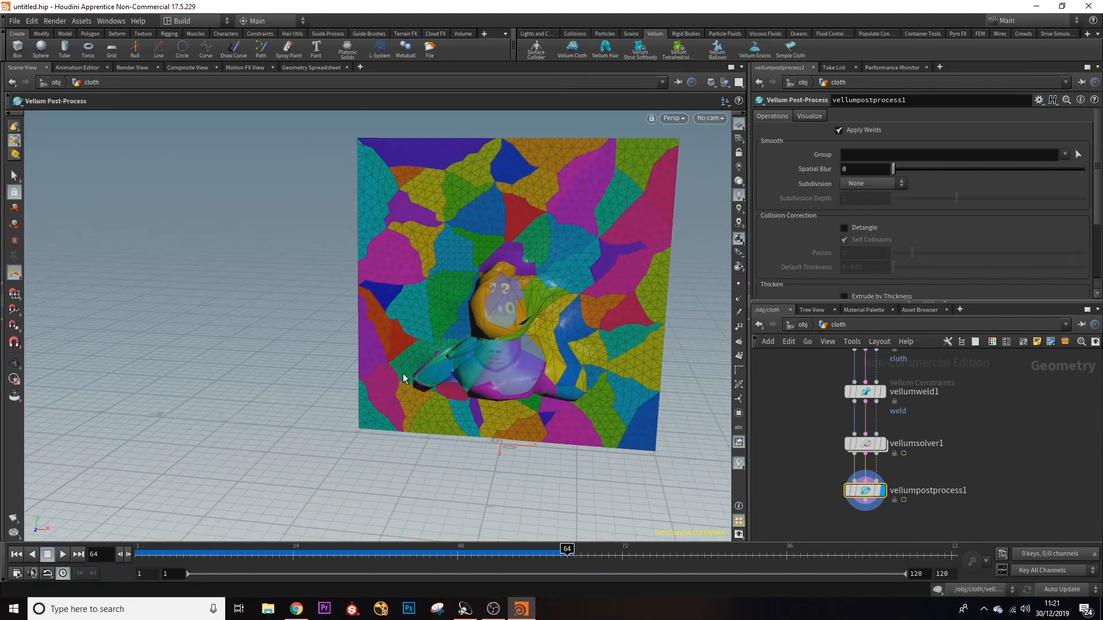
# - Enable the Breaking threshold on the Vellum weld node, return to frame 1, and set the threshold to 2
pyautogui.moveTo(999, 401); pyautogui.dragTo(1015, 441, button='middle')
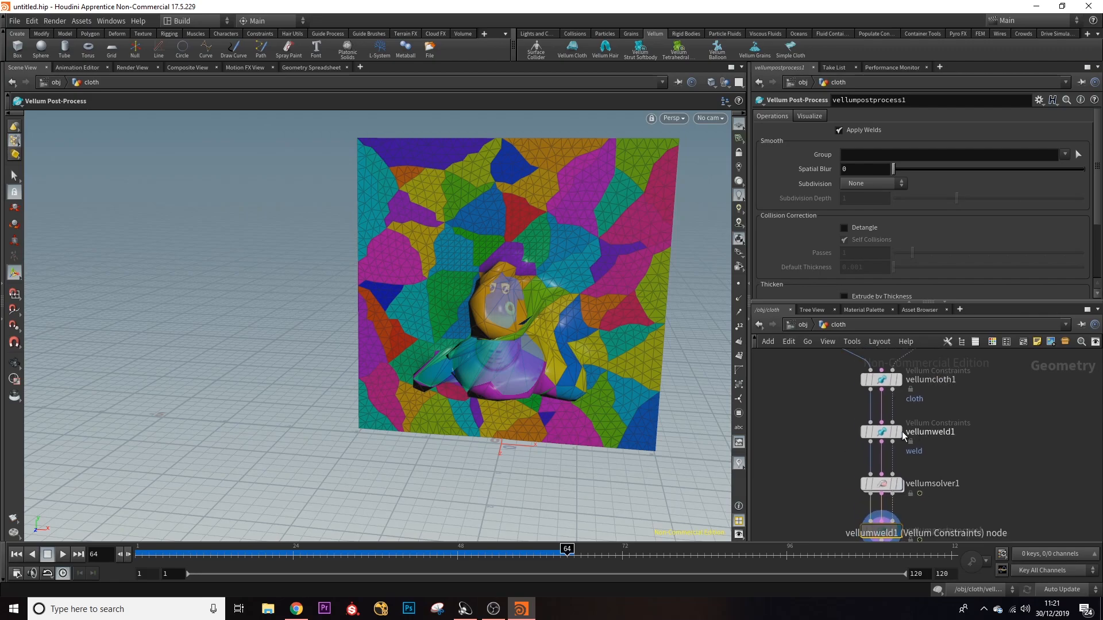
pyautogui.click(882, 435)
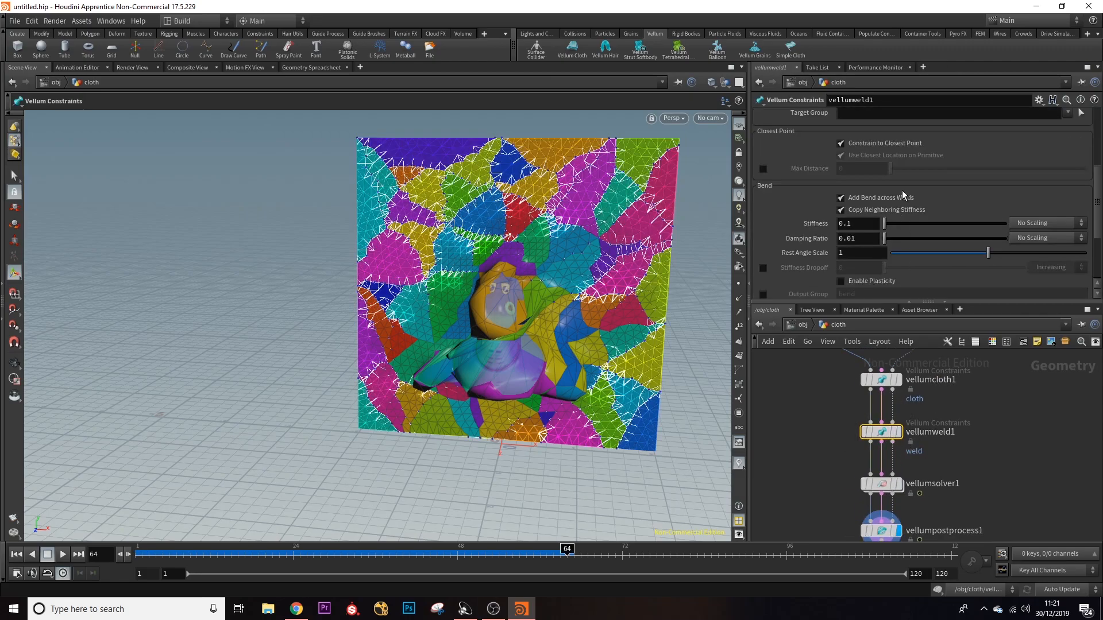
pyautogui.scroll(-5, 902, 195)
pyautogui.scroll(-2, 902, 195)
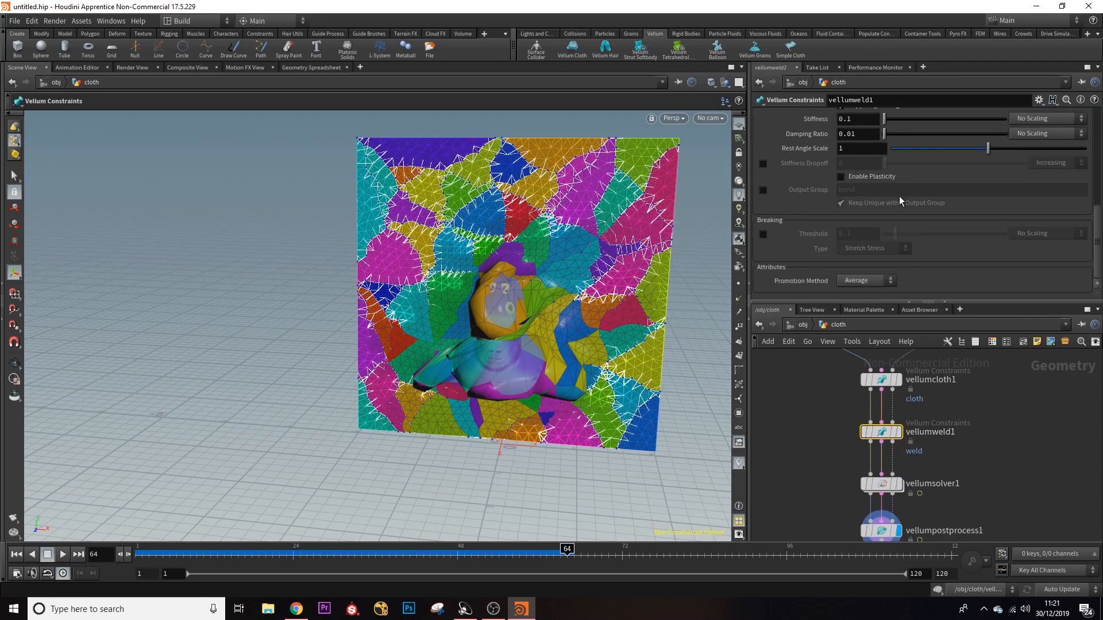
pyautogui.click(763, 234)
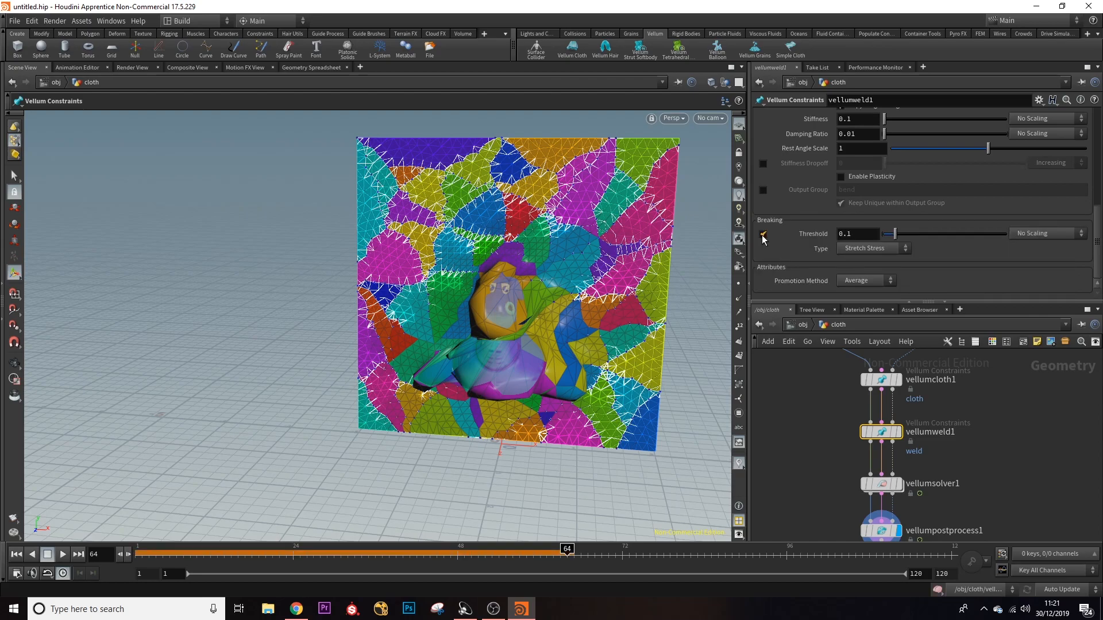
pyautogui.moveTo(575, 546); pyautogui.dragTo(280, 576)
pyautogui.moveTo(131, 587); pyautogui.dragTo(136, 586)
pyautogui.keyDown('alt'); pyautogui.moveTo(266, 347); pyautogui.dragTo(454, 316); pyautogui.keyUp('alt')
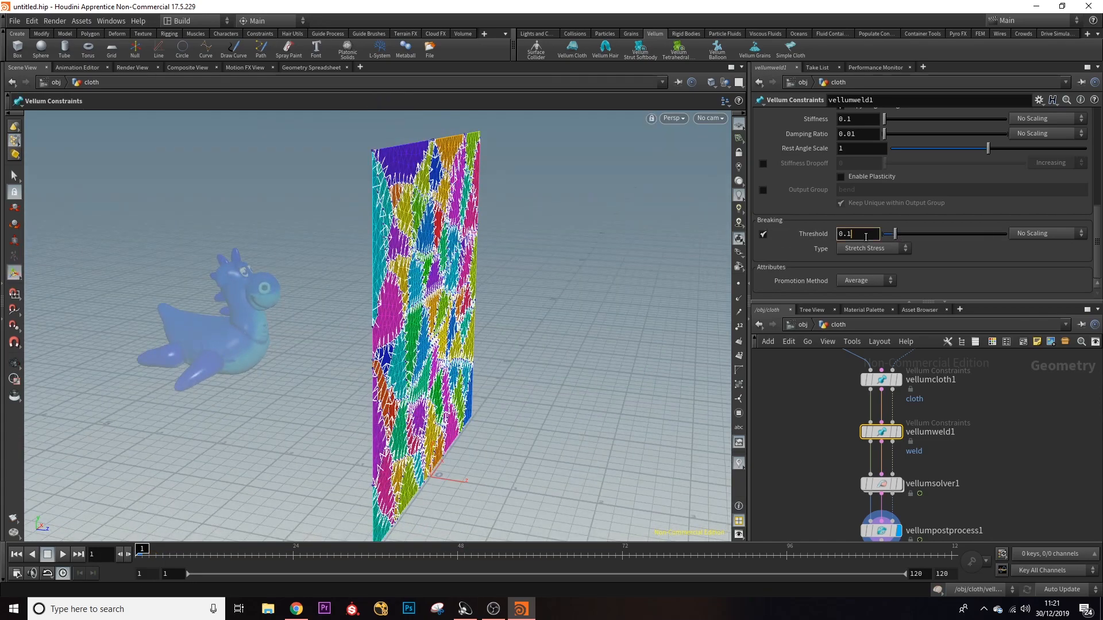
pyautogui.write('2')
pyautogui.press('Return')
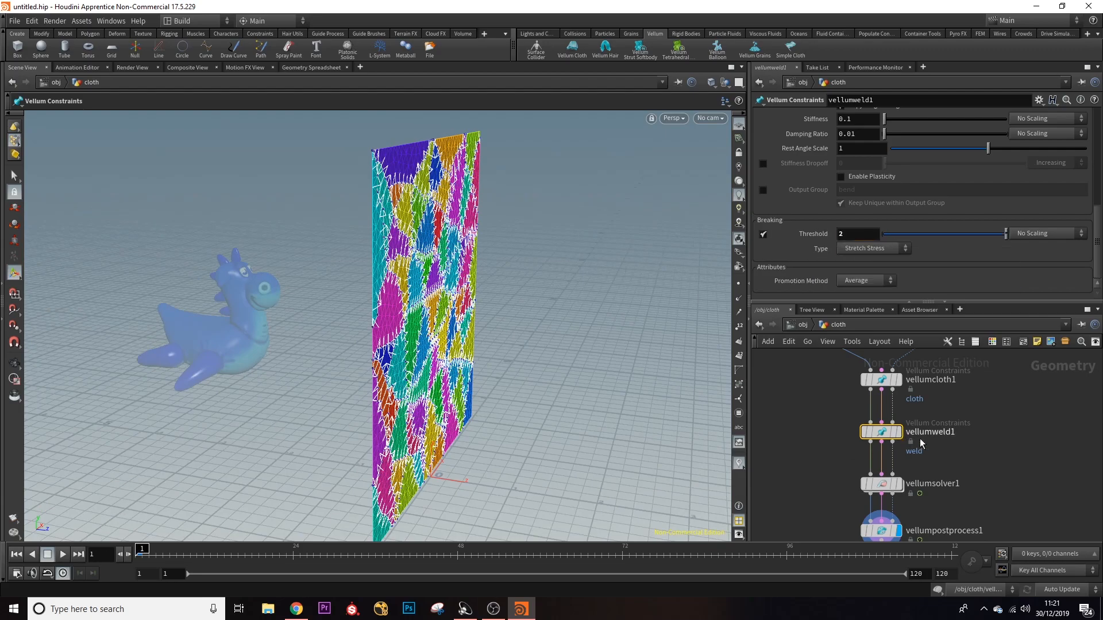
# - Select the post-process node, play the simulation through the toy's impact, and return to frame 1
pyautogui.moveTo(913, 443); pyautogui.dragTo(914, 396, button='middle')
pyautogui.click(881, 485)
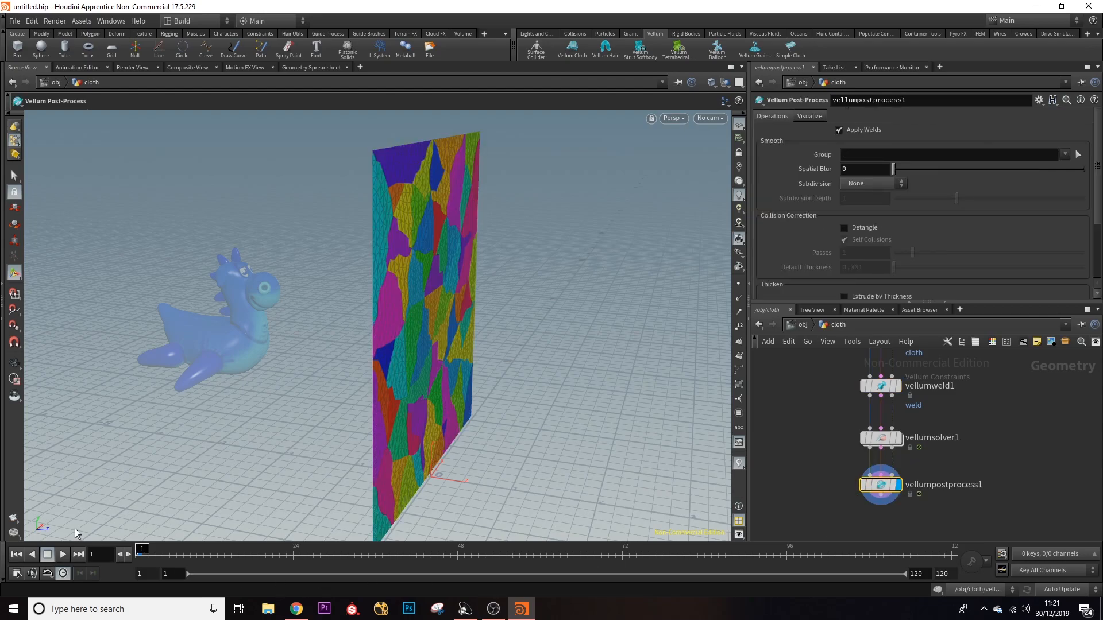
pyautogui.click(61, 554)
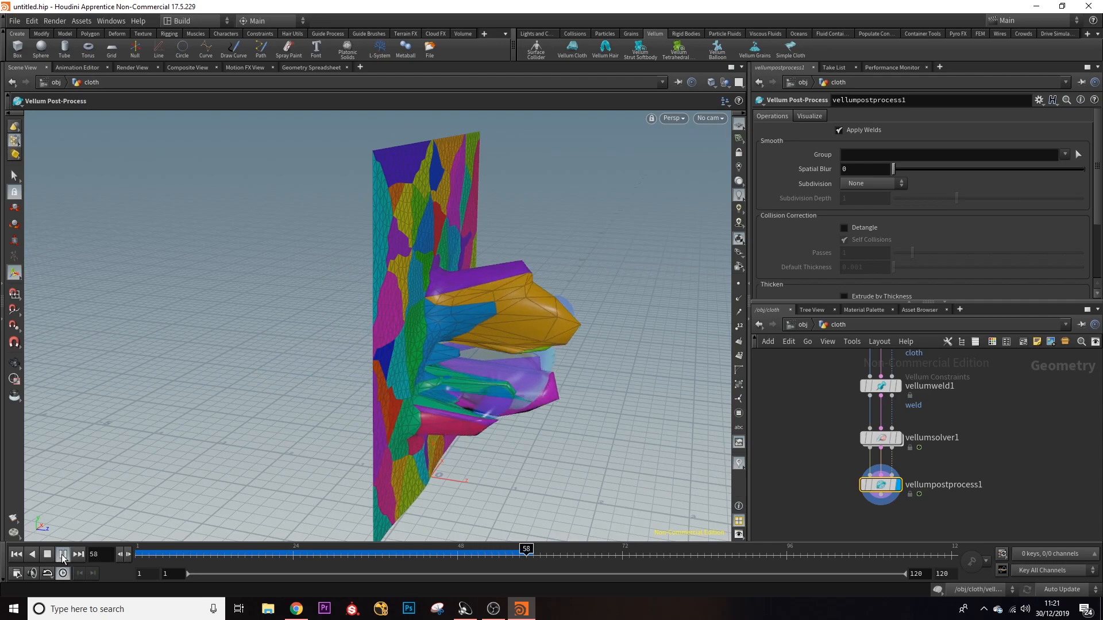
pyautogui.click(61, 554)
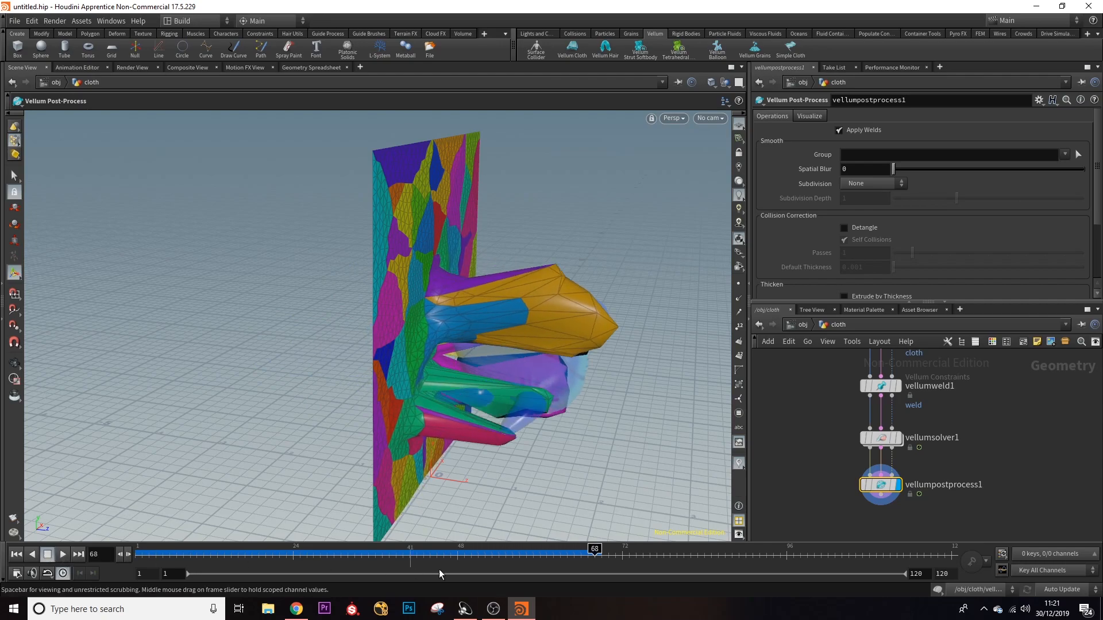
pyautogui.click(540, 555)
pyautogui.moveTo(516, 560); pyautogui.dragTo(137, 555)
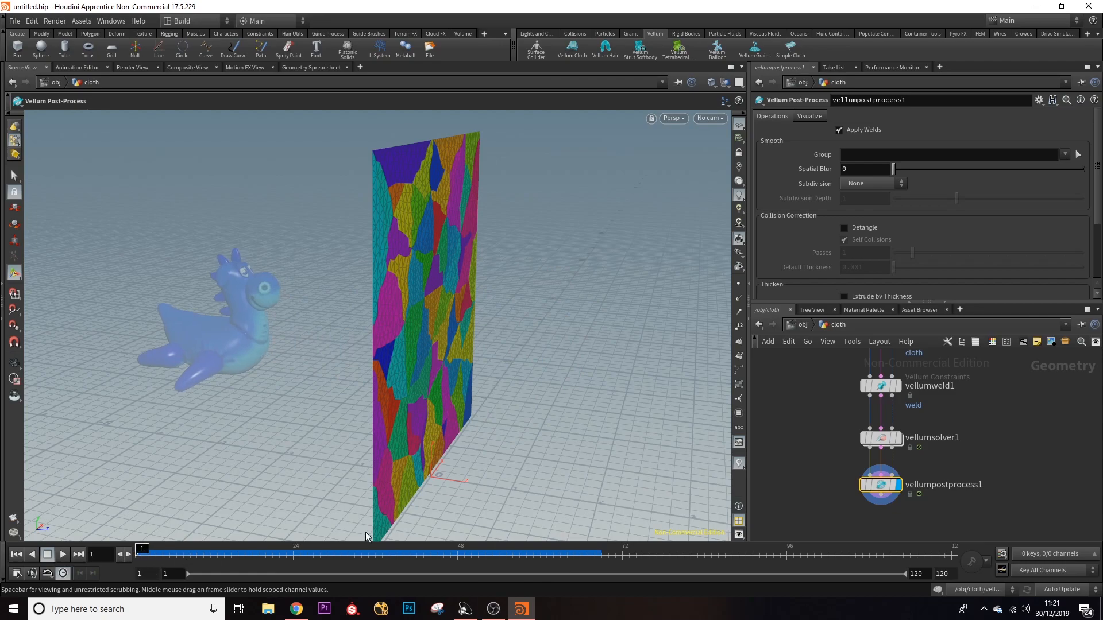
# - Start reselecting the Vellum cloth node's pin points in the viewport and clear the existing point selection
pyautogui.moveTo(1025, 398); pyautogui.dragTo(1003, 451)
pyautogui.scroll(-3, 988, 436)
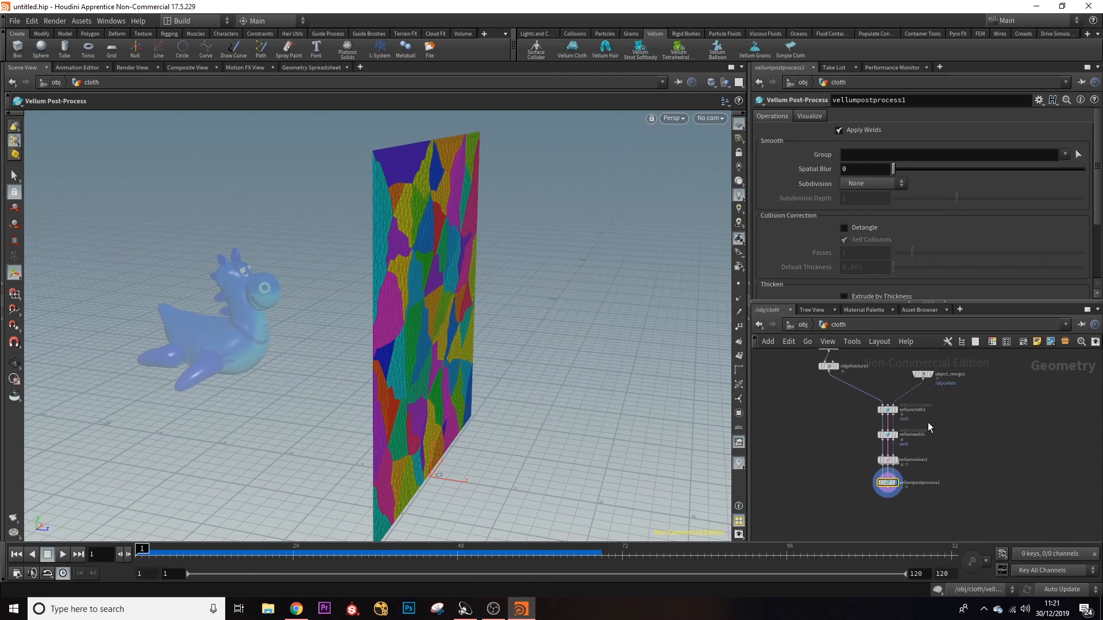
pyautogui.scroll(4, 931, 424)
pyautogui.moveTo(1011, 391); pyautogui.dragTo(1010, 409, button='middle')
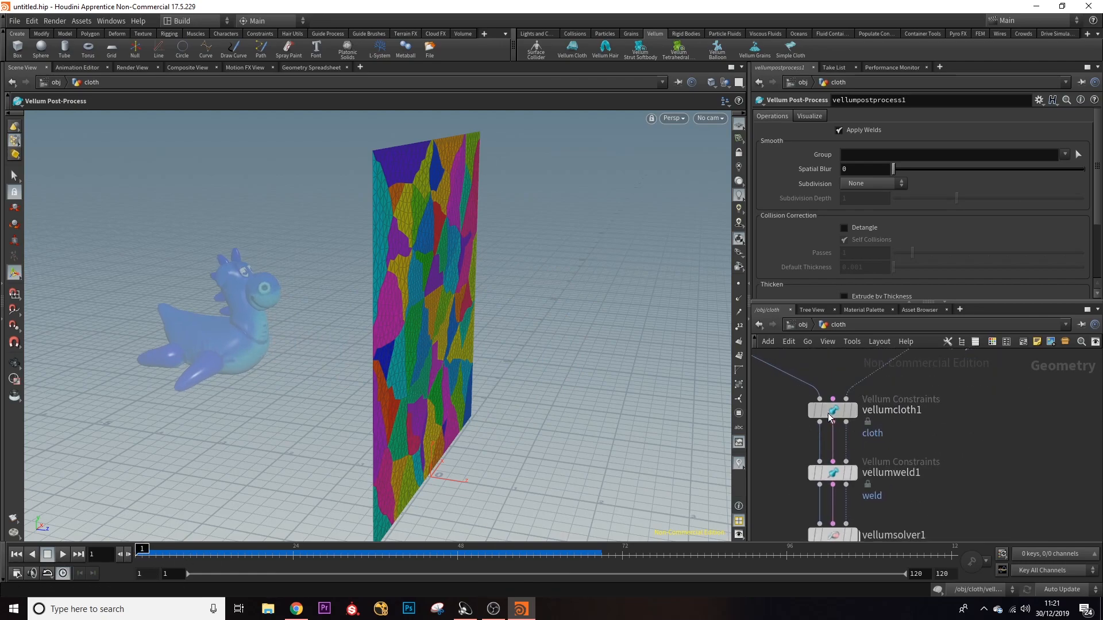
pyautogui.click(829, 411)
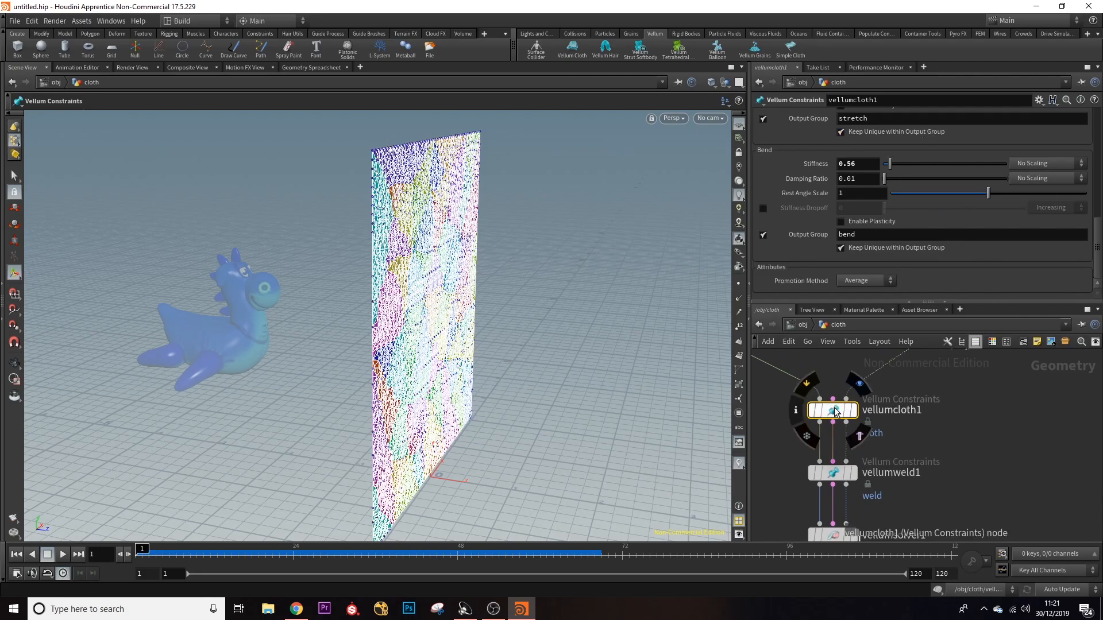
pyautogui.scroll(5, 1006, 188)
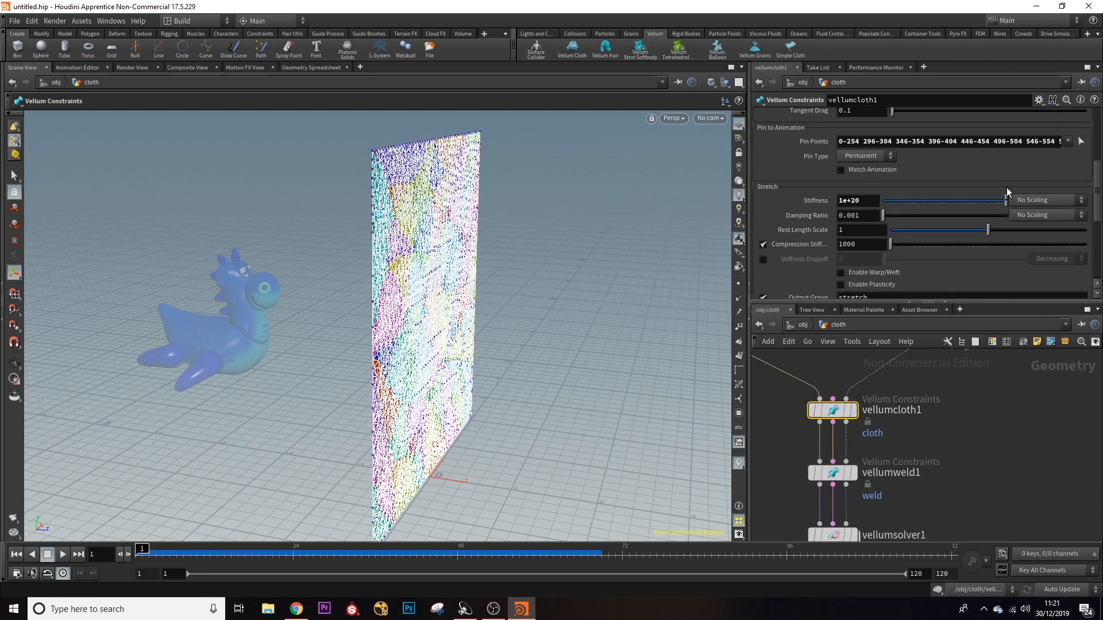
pyautogui.click(1080, 217)
pyautogui.keyDown('alt'); pyautogui.moveTo(636, 293); pyautogui.dragTo(453, 296); pyautogui.keyUp('alt')
pyautogui.scroll(-1, 500, 281)
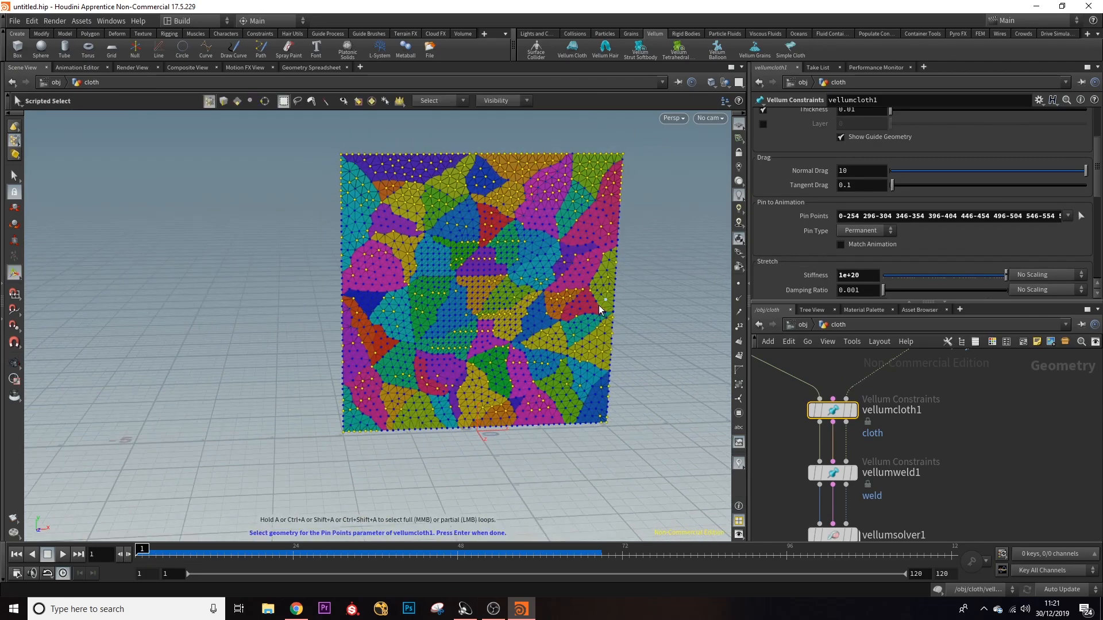
pyautogui.moveTo(947, 363); pyautogui.dragTo(987, 402, button='middle')
pyautogui.keyDown('alt'); pyautogui.moveTo(653, 307); pyautogui.dragTo(535, 318, button='middle'); pyautogui.keyUp('alt')
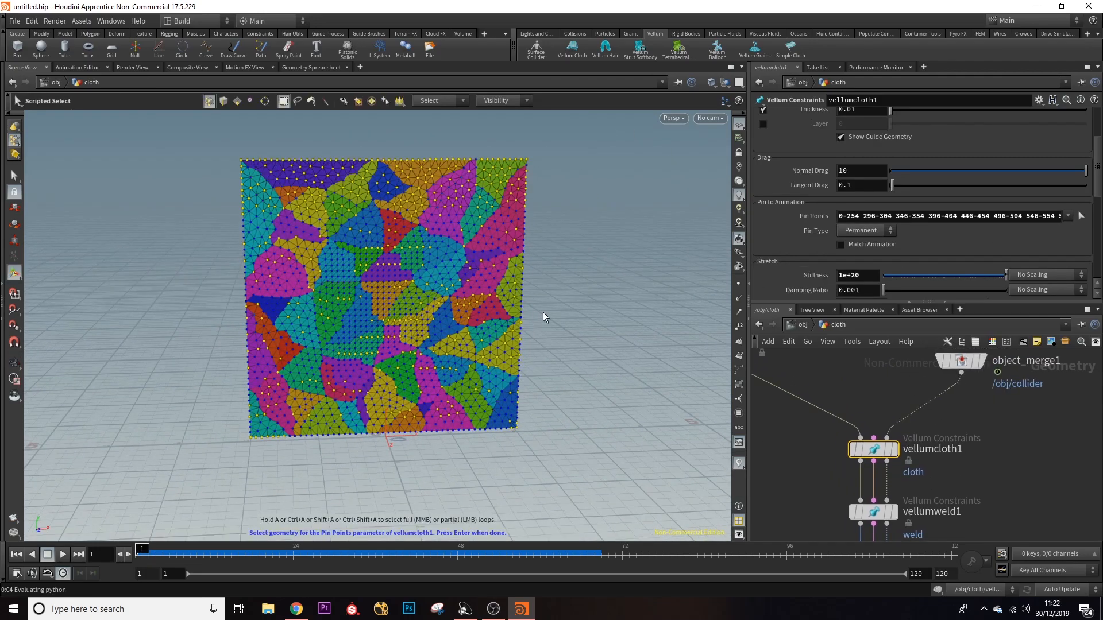
pyautogui.click(609, 265)
# - Select the points along all four borders of the fractured cloth and accept them as the pin points
pyautogui.keyDown('alt'); pyautogui.moveTo(573, 389); pyautogui.dragTo(542, 401); pyautogui.keyUp('alt')
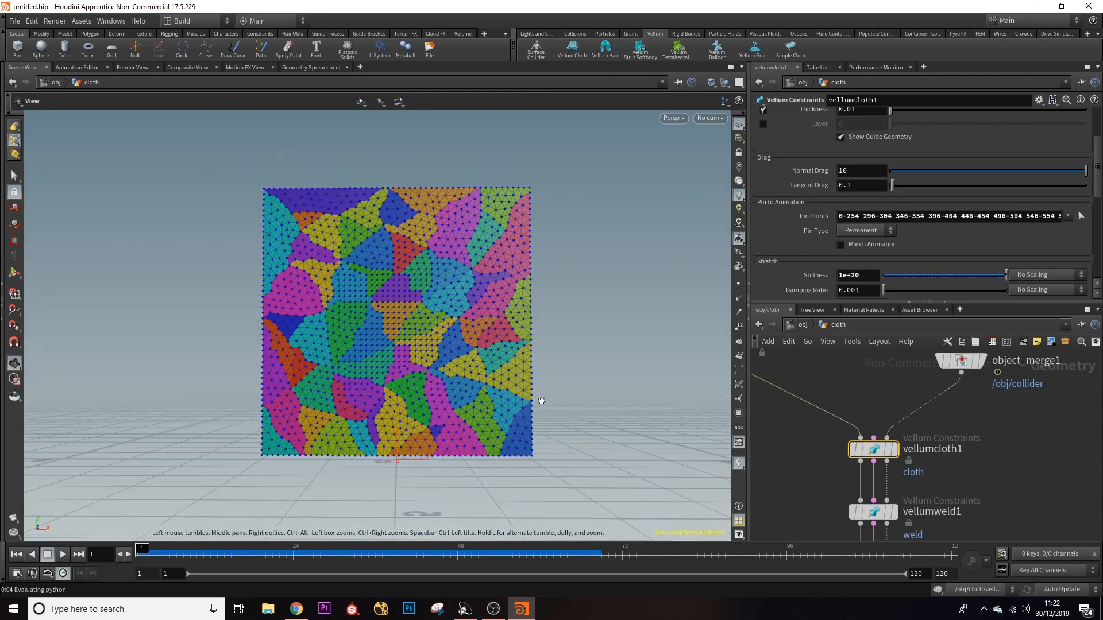
pyautogui.moveTo(210, 144); pyautogui.dragTo(290, 478)
pyautogui.keyDown('shift'); pyautogui.moveTo(588, 130); pyautogui.dragTo(505, 495); pyautogui.keyUp('shift')
pyautogui.keyDown('shift'); pyautogui.moveTo(248, 498); pyautogui.dragTo(544, 432); pyautogui.keyUp('shift')
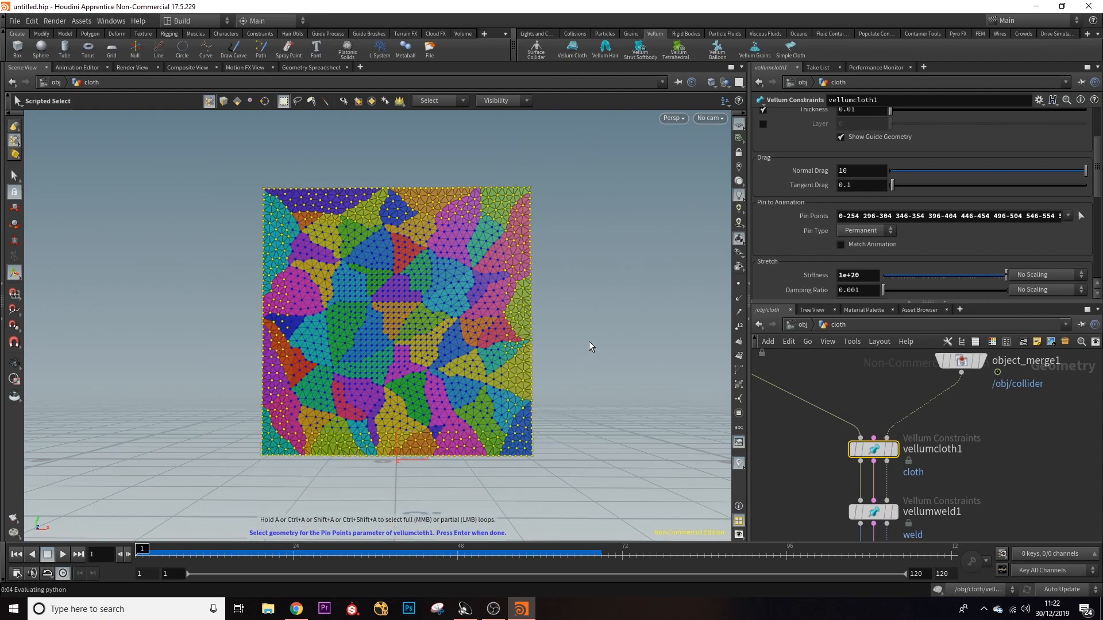
pyautogui.press('Return')
# - Select the post-process node, play the simulation from the side through the impact, and inspect the cloth from the front
pyautogui.moveTo(990, 484); pyautogui.dragTo(1003, 376, button='middle')
pyautogui.moveTo(1006, 468); pyautogui.dragTo(987, 384, button='middle')
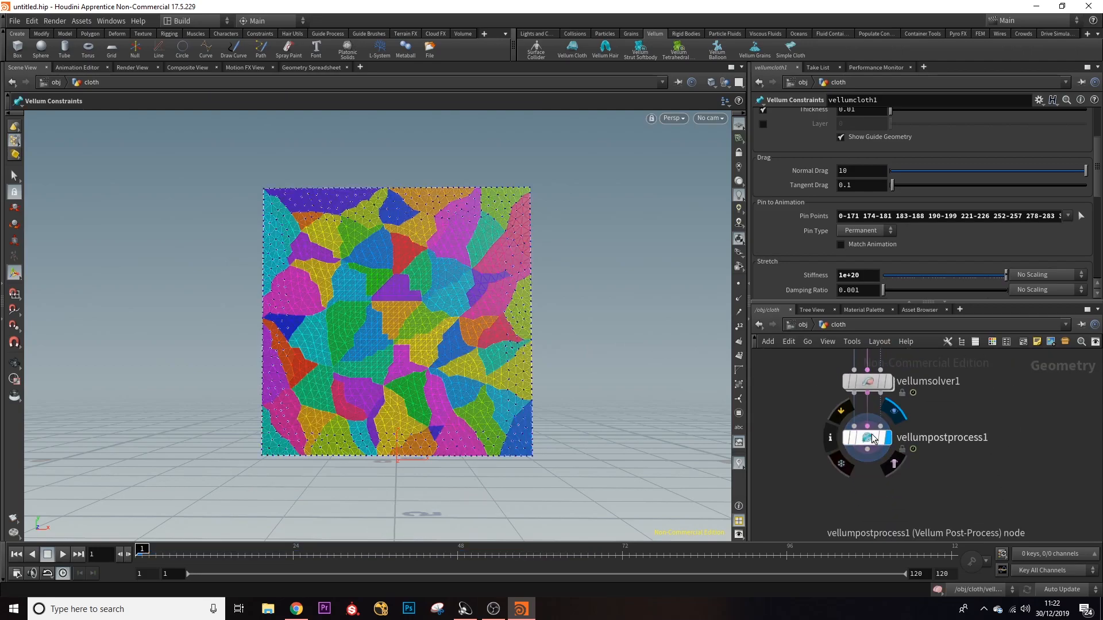
pyautogui.click(872, 437)
pyautogui.press('Escape')
pyautogui.moveTo(226, 387); pyautogui.dragTo(456, 382)
pyautogui.press('Return')
pyautogui.click(65, 554)
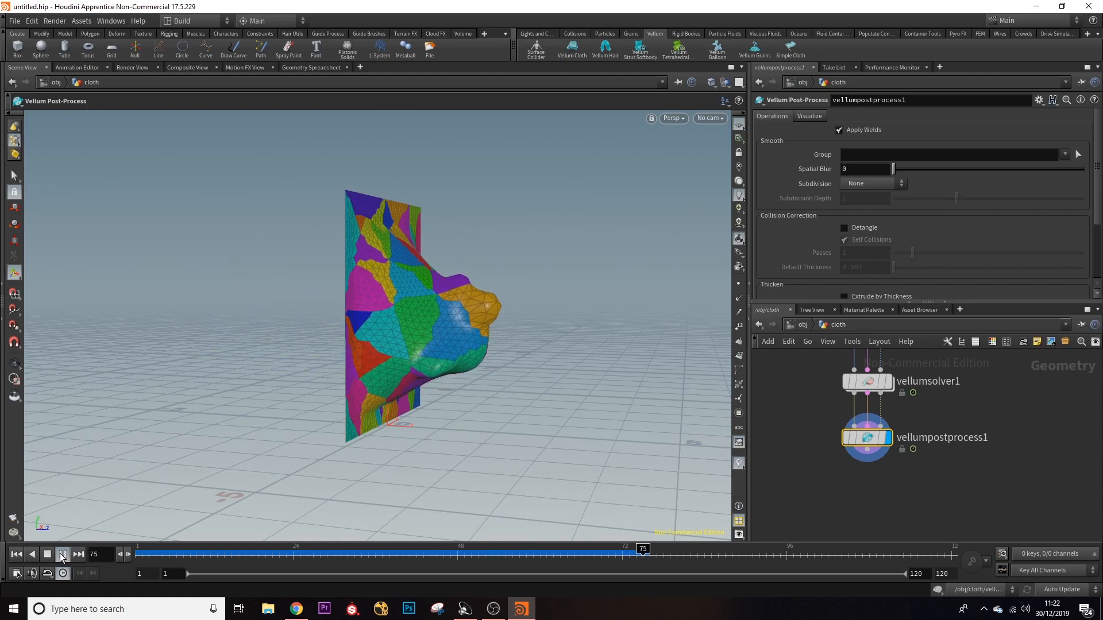
pyautogui.click(63, 554)
pyautogui.moveTo(446, 402); pyautogui.dragTo(305, 414)
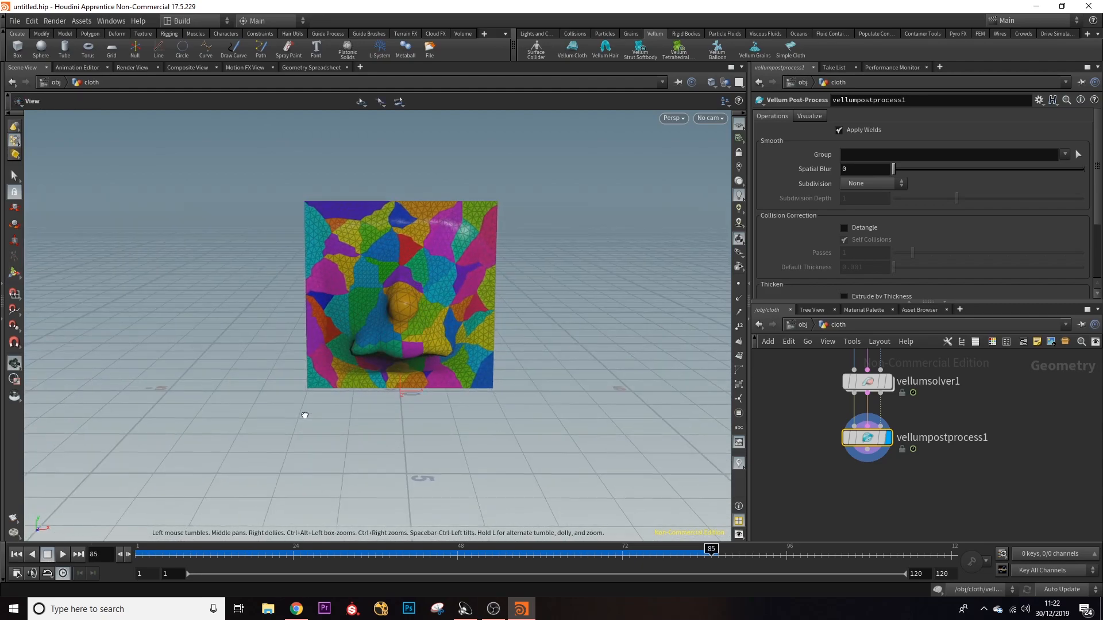
# - Open the Vellum weld node's parameters for editing
pyautogui.moveTo(874, 376); pyautogui.dragTo(879, 427, button='middle')
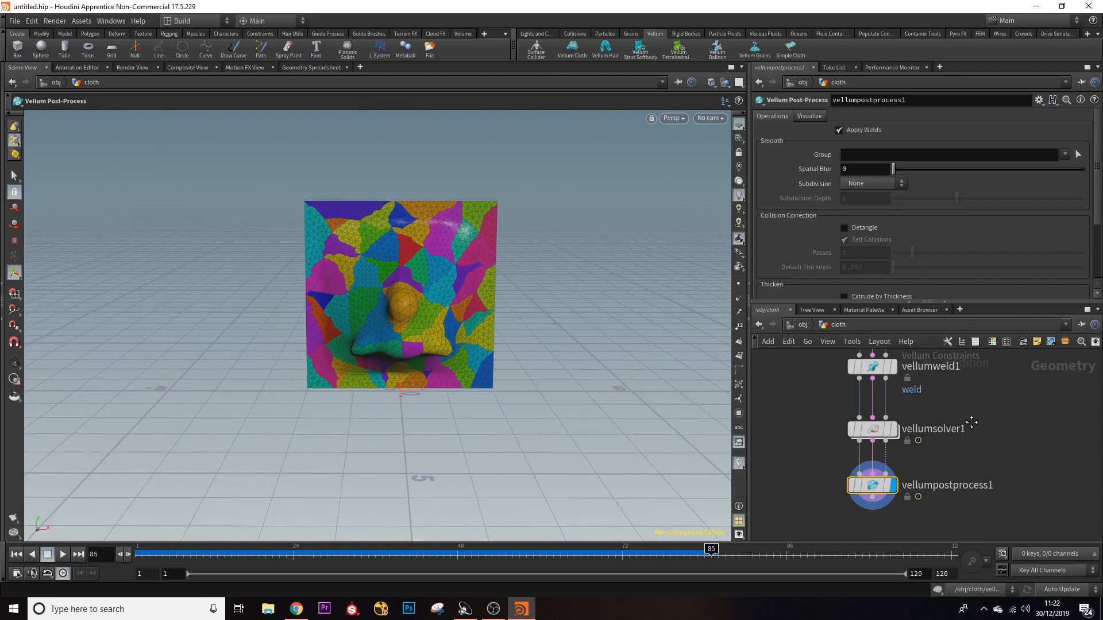
pyautogui.click(872, 373)
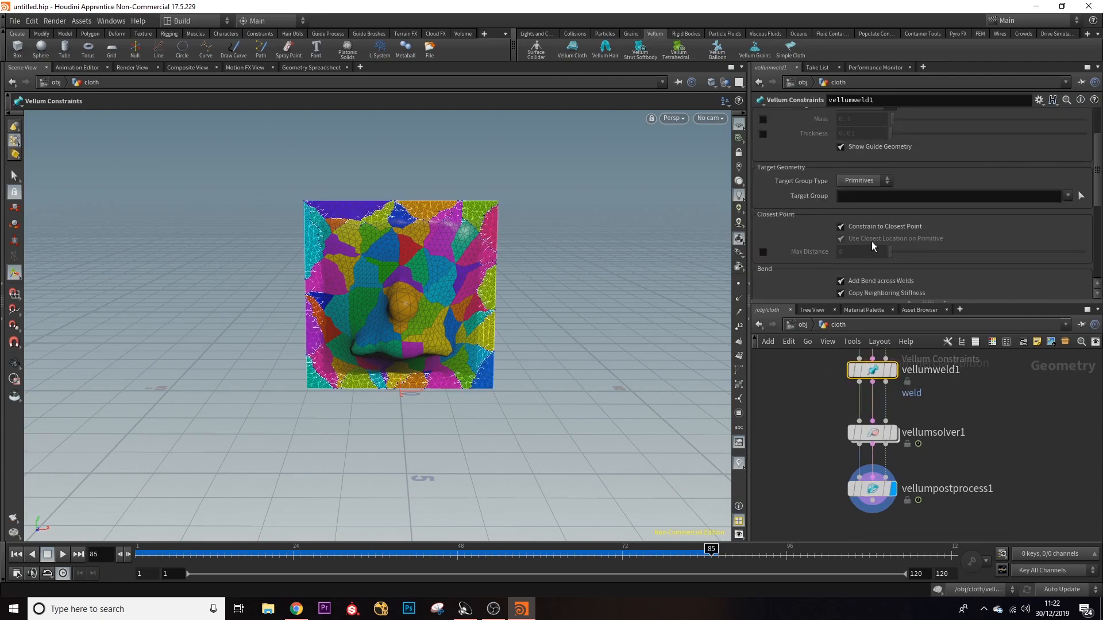
# - Check vellumweld1's breaking settings, replay the simulation from the first frame, and examine the tearing cloth from the side
pyautogui.scroll(-10, 868, 232)
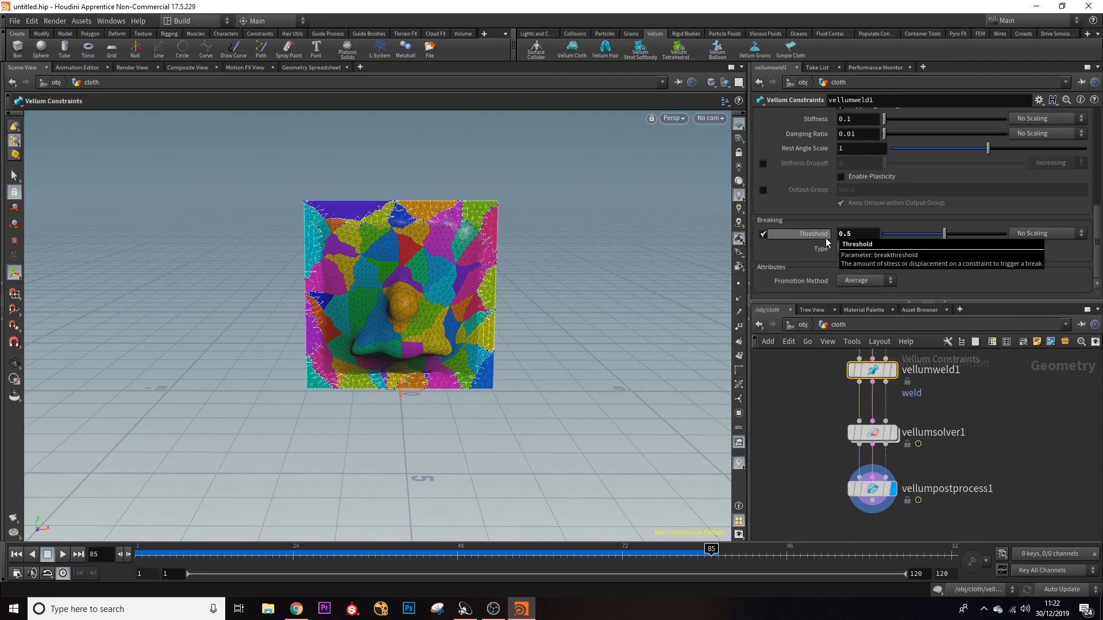
pyautogui.click(13, 556)
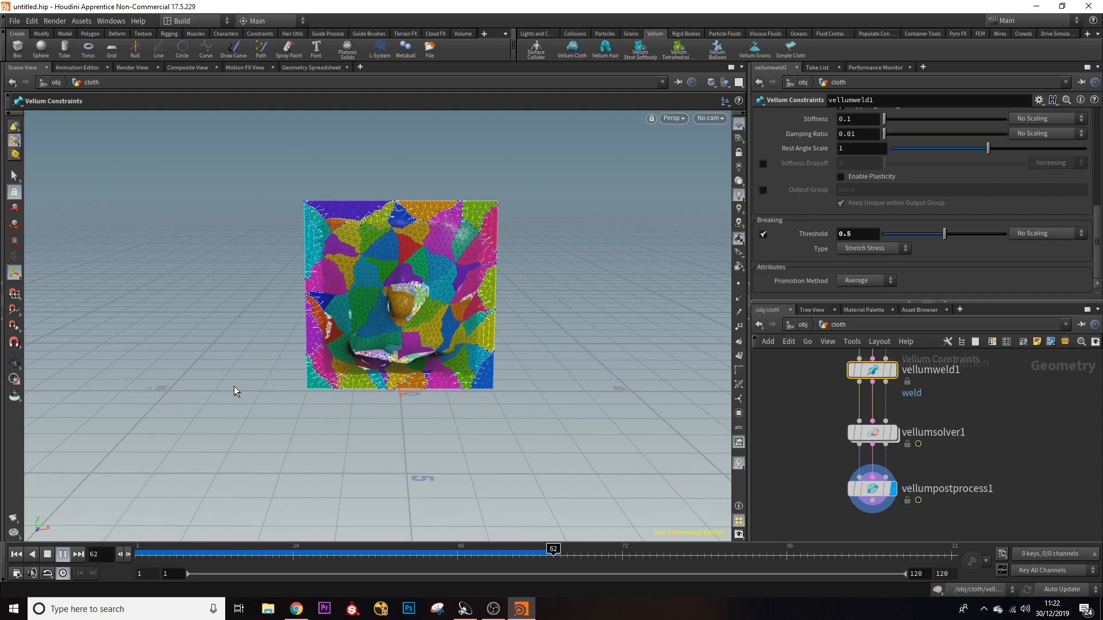
pyautogui.click(61, 555)
pyautogui.click(872, 490)
pyautogui.keyDown('alt'); pyautogui.moveTo(445, 389); pyautogui.dragTo(501, 377); pyautogui.keyUp('alt')
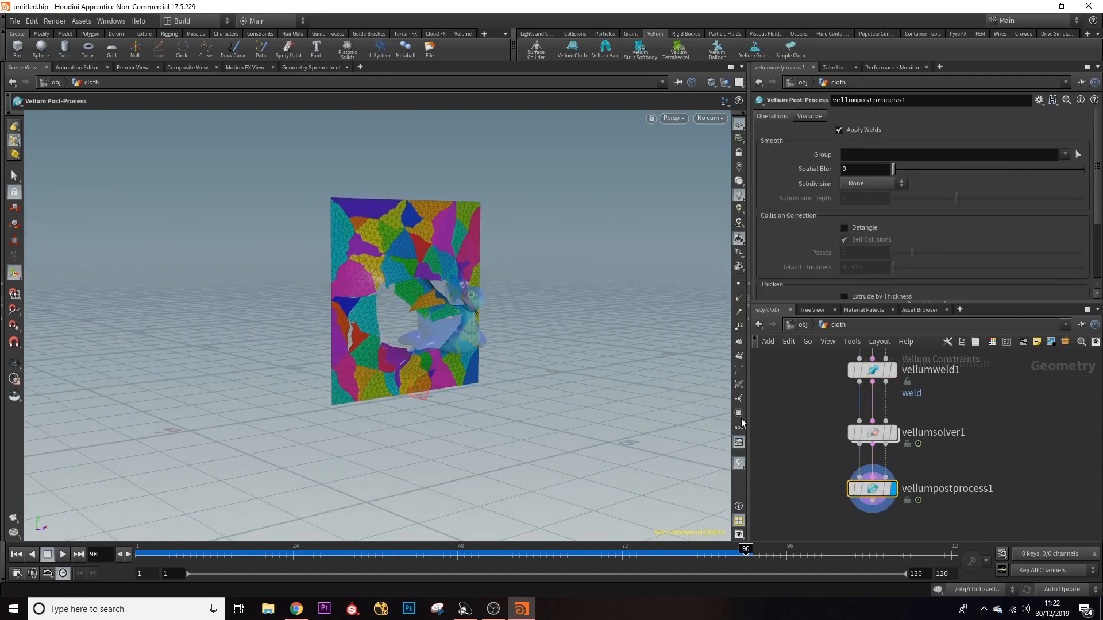
pyautogui.moveTo(996, 359); pyautogui.dragTo(964, 498, button='middle')
pyautogui.moveTo(940, 379)
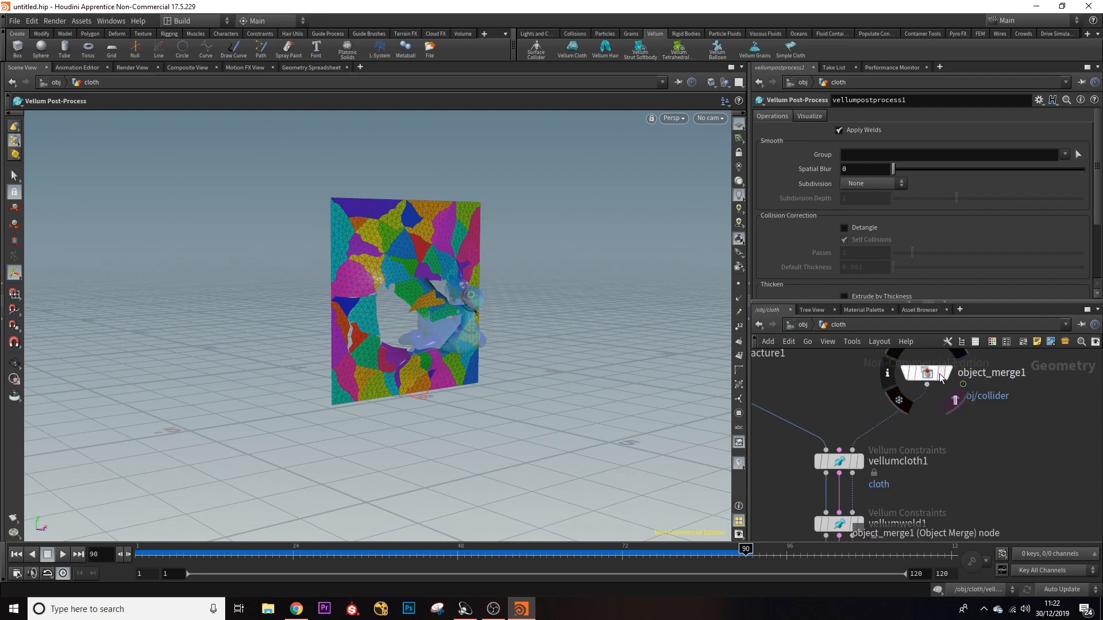
pyautogui.click(948, 407)
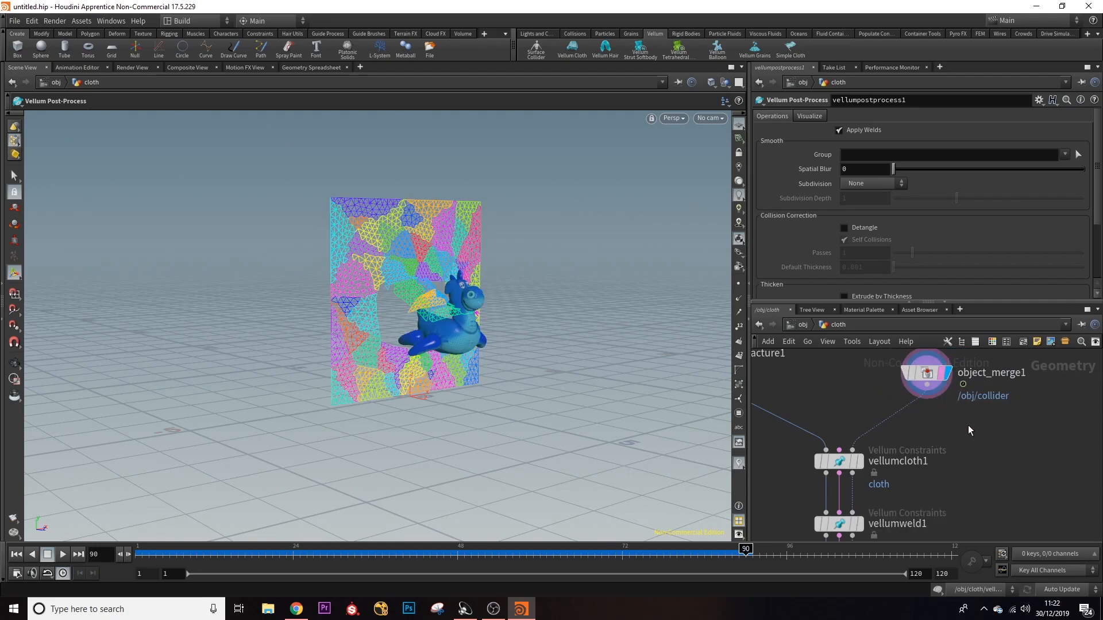
pyautogui.moveTo(1037, 473); pyautogui.dragTo(977, 362, button='middle')
pyautogui.scroll(-4, 976, 365)
pyautogui.moveTo(972, 441); pyautogui.dragTo(968, 450, button='middle')
pyautogui.scroll(3, 910, 433)
pyautogui.click(914, 419)
pyautogui.moveTo(977, 384); pyautogui.dragTo(975, 439, button='middle')
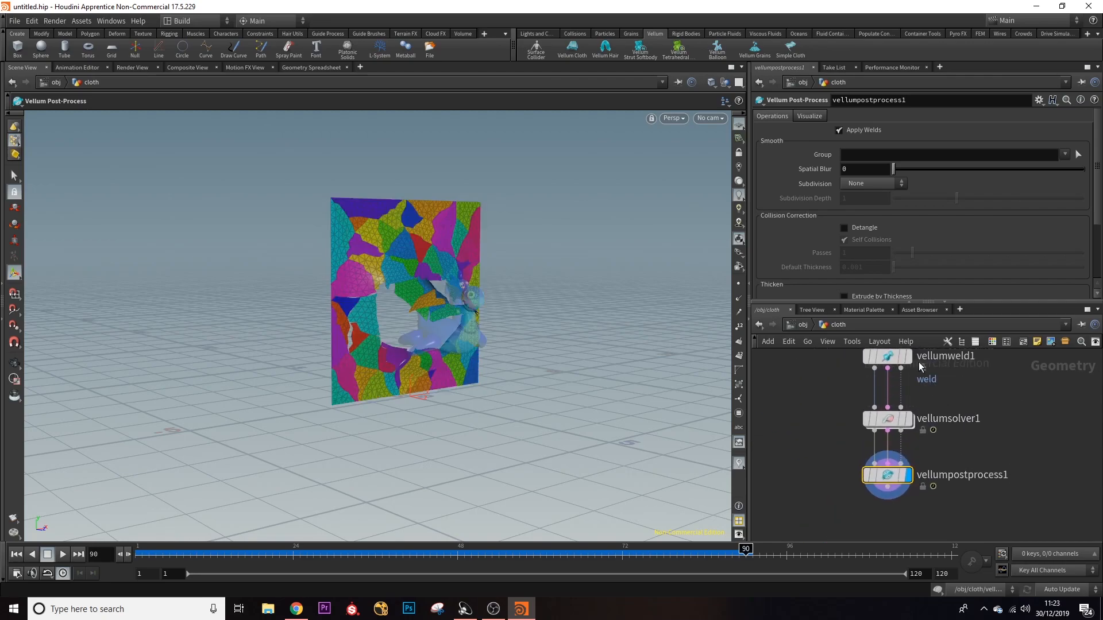
# - Return to the object level, replay the simulation from frame 1, and examine the tear around the collider from several angles
pyautogui.click(802, 325)
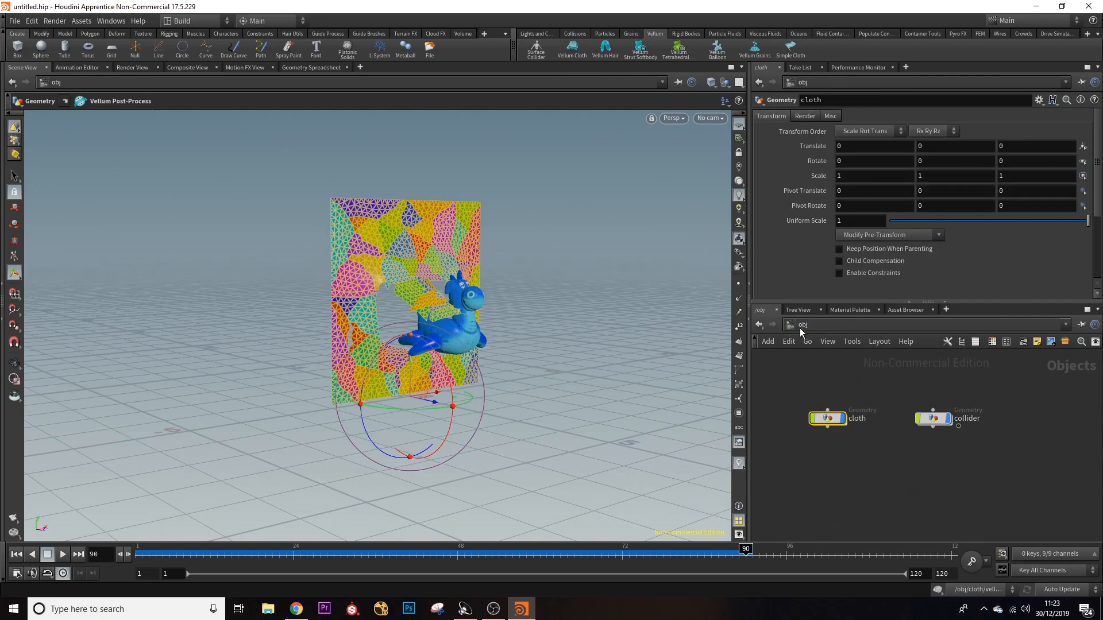
pyautogui.click(845, 469)
pyautogui.keyDown('alt'); pyautogui.moveTo(579, 349); pyautogui.dragTo(496, 362); pyautogui.keyUp('alt')
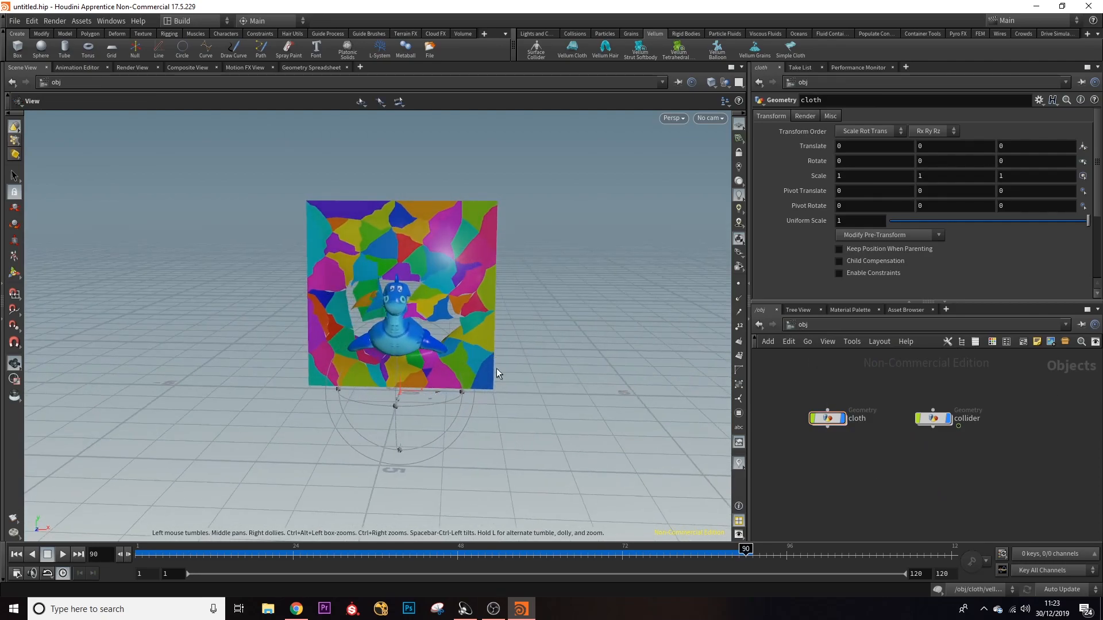
pyautogui.moveTo(745, 549); pyautogui.dragTo(239, 545)
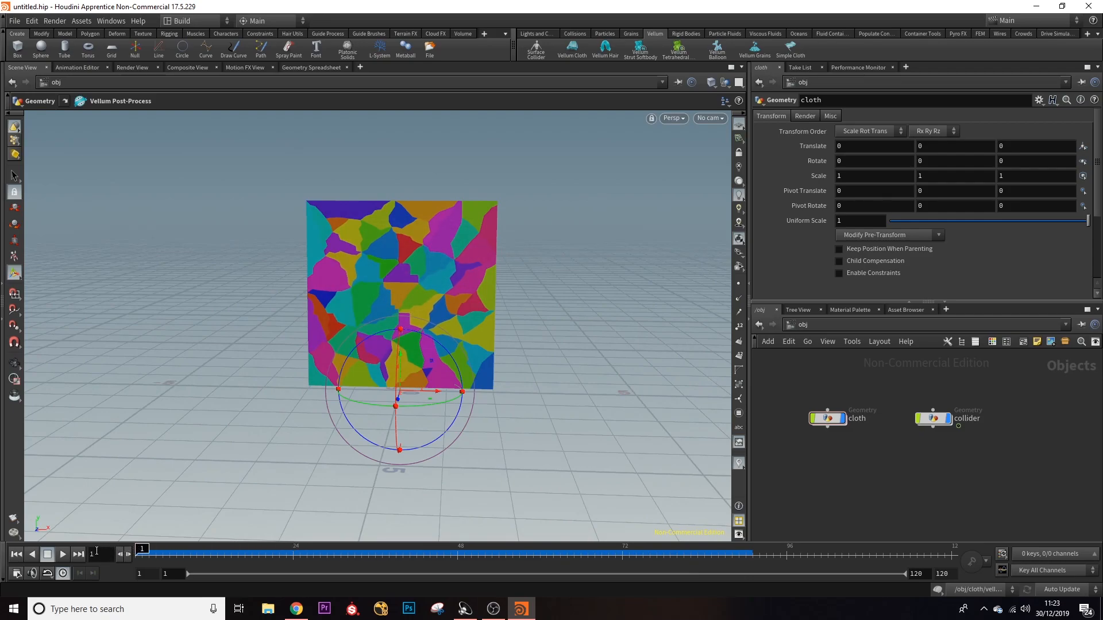
pyautogui.click(63, 555)
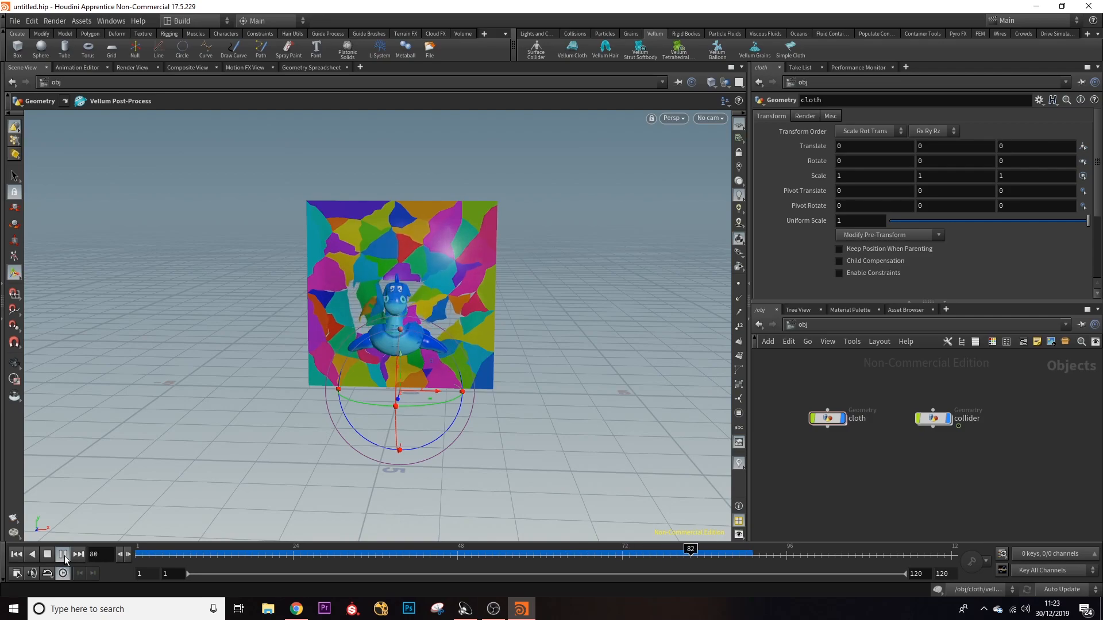
pyautogui.click(64, 556)
pyautogui.keyDown('alt'); pyautogui.moveTo(243, 307); pyautogui.dragTo(352, 347); pyautogui.keyUp('alt')
pyautogui.keyDown('alt'); pyautogui.scroll(2, 495, 308); pyautogui.keyUp('alt')
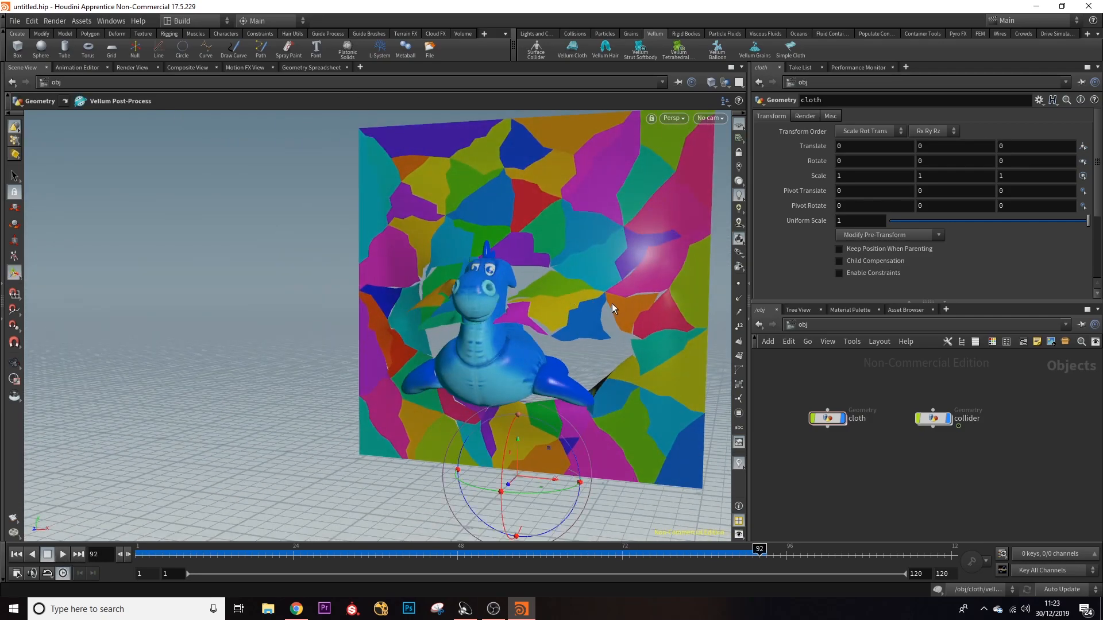
pyautogui.keyDown('alt'); pyautogui.moveTo(500, 312); pyautogui.dragTo(597, 395); pyautogui.keyUp('alt')
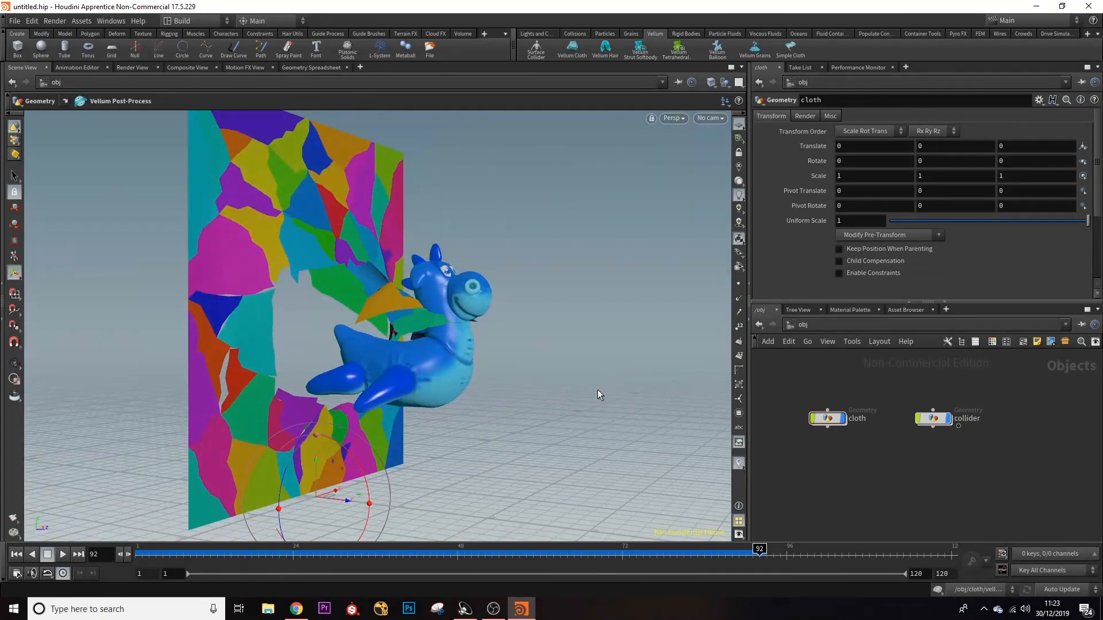
# - Inside the cloth network, set edgefracture1's Initial Pieces to 22
pyautogui.doubleClick(828, 418)
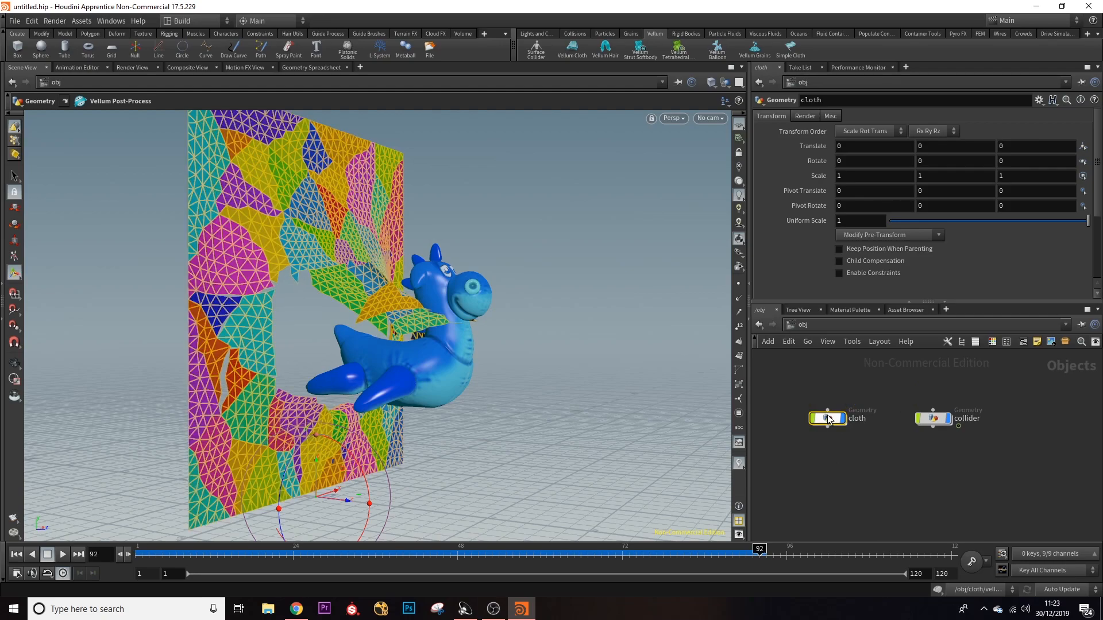
pyautogui.moveTo(1006, 397); pyautogui.dragTo(1036, 508, button='middle')
pyautogui.scroll(-3, 989, 433)
pyautogui.scroll(3, 897, 433)
pyautogui.click(862, 450)
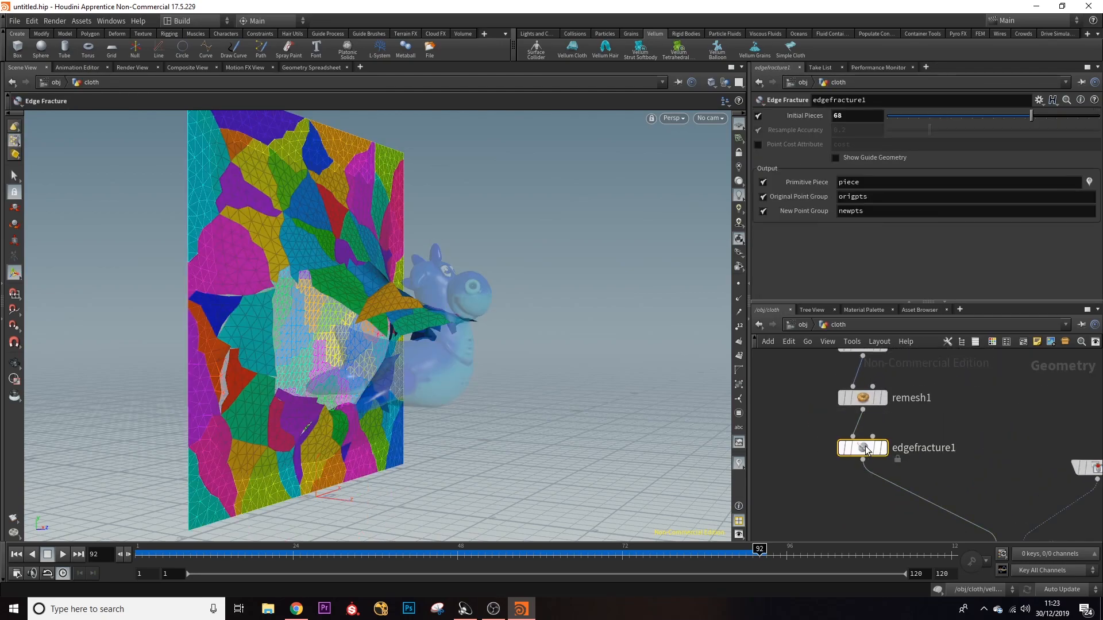
pyautogui.moveTo(1029, 117); pyautogui.dragTo(932, 118)
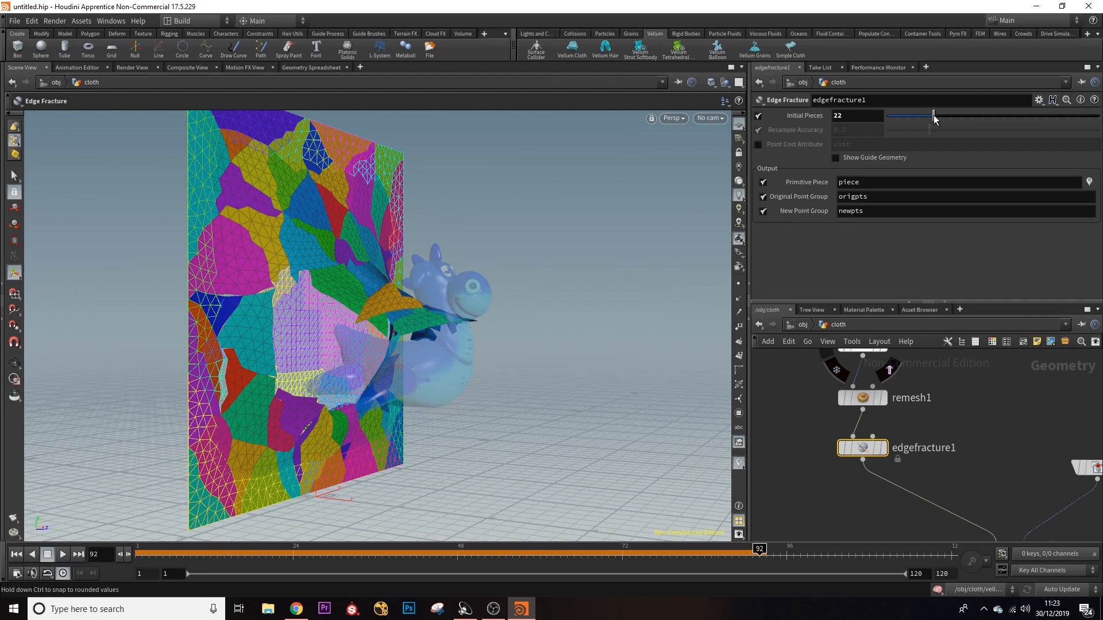
# - Select the vellumcloth1 node, return the timeline to the first frame, and bring up its Pin to Animation settings
pyautogui.moveTo(992, 449); pyautogui.dragTo(896, 358, button='middle')
pyautogui.scroll(-3, 1004, 475)
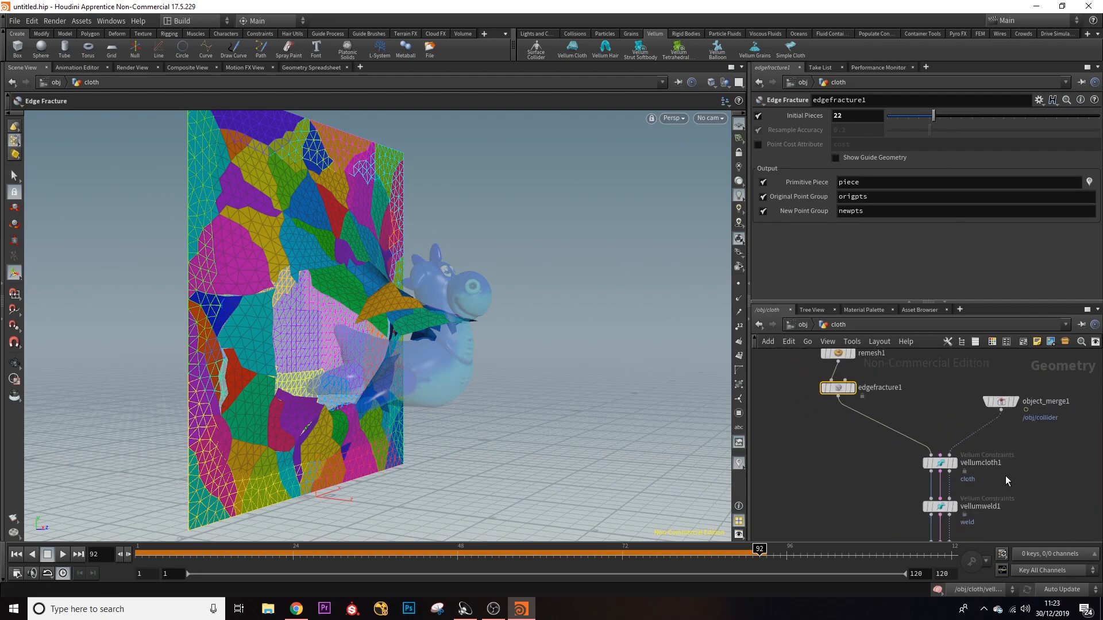
pyautogui.moveTo(1004, 474); pyautogui.dragTo(985, 430, button='middle')
pyautogui.click(923, 422)
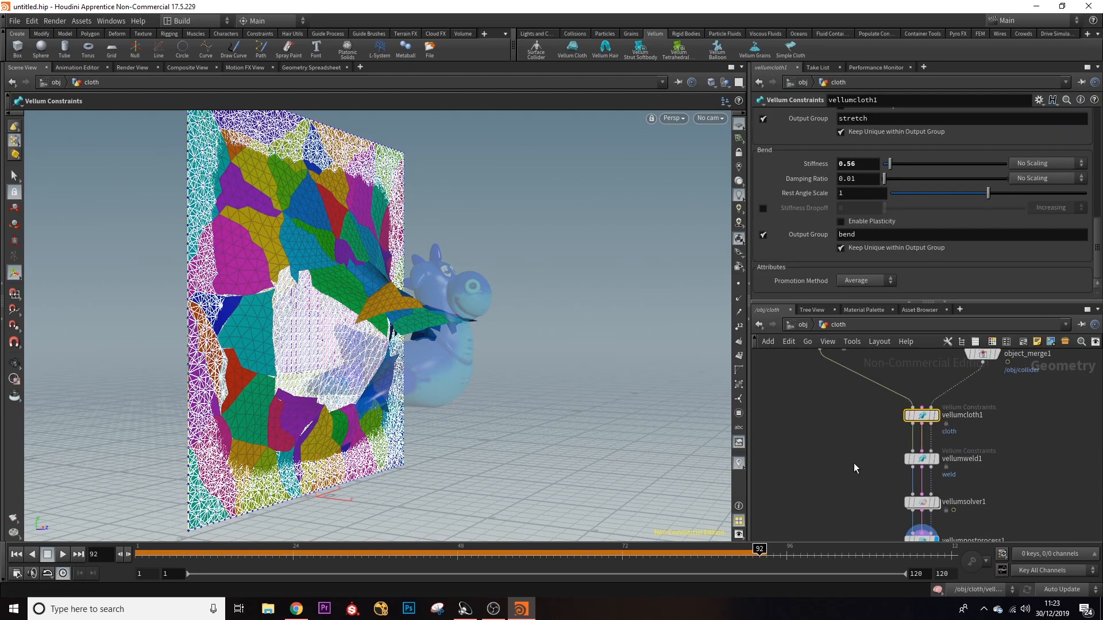
pyautogui.click(16, 556)
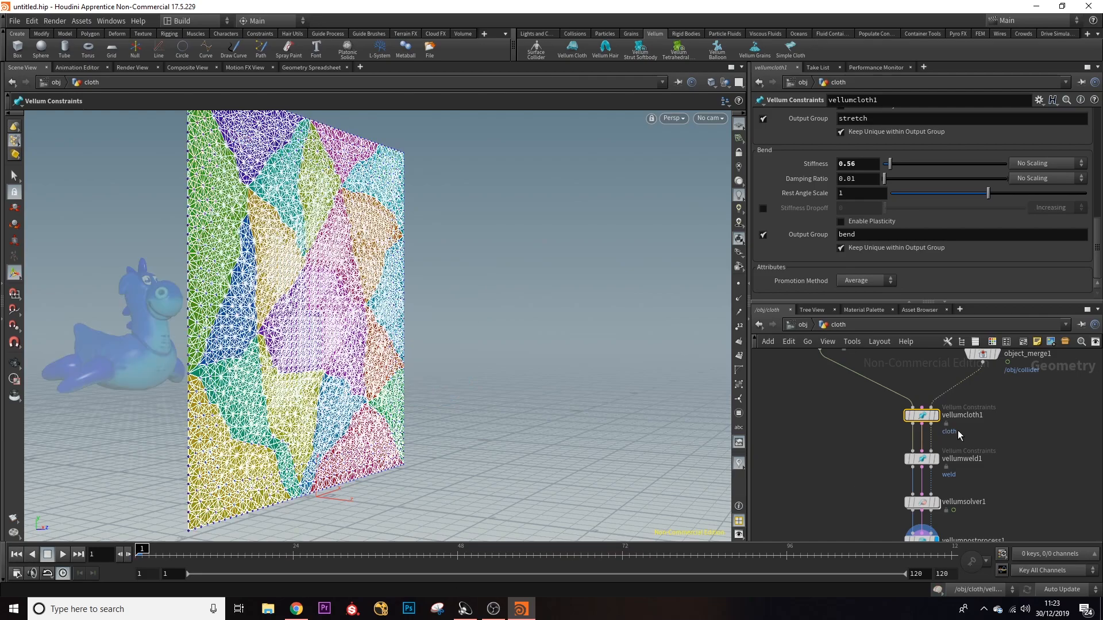
pyautogui.moveTo(929, 420)
pyautogui.scroll(5, 1017, 202)
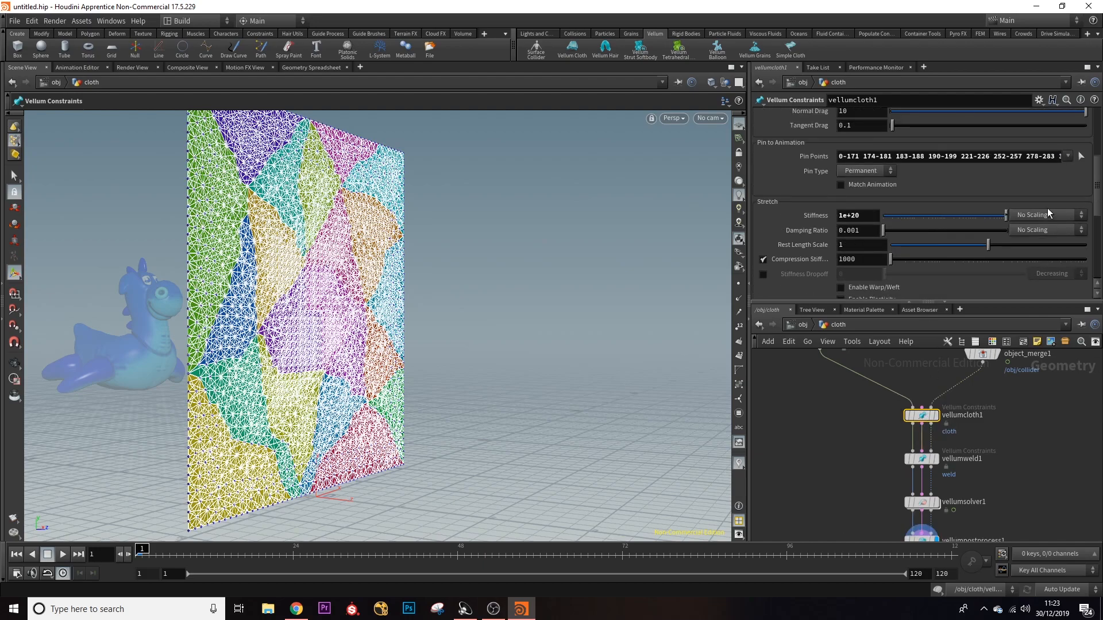
# - Reselect vellumcloth1's Pin Points as the points along all four edges of the fractured cloth
pyautogui.click(1082, 157)
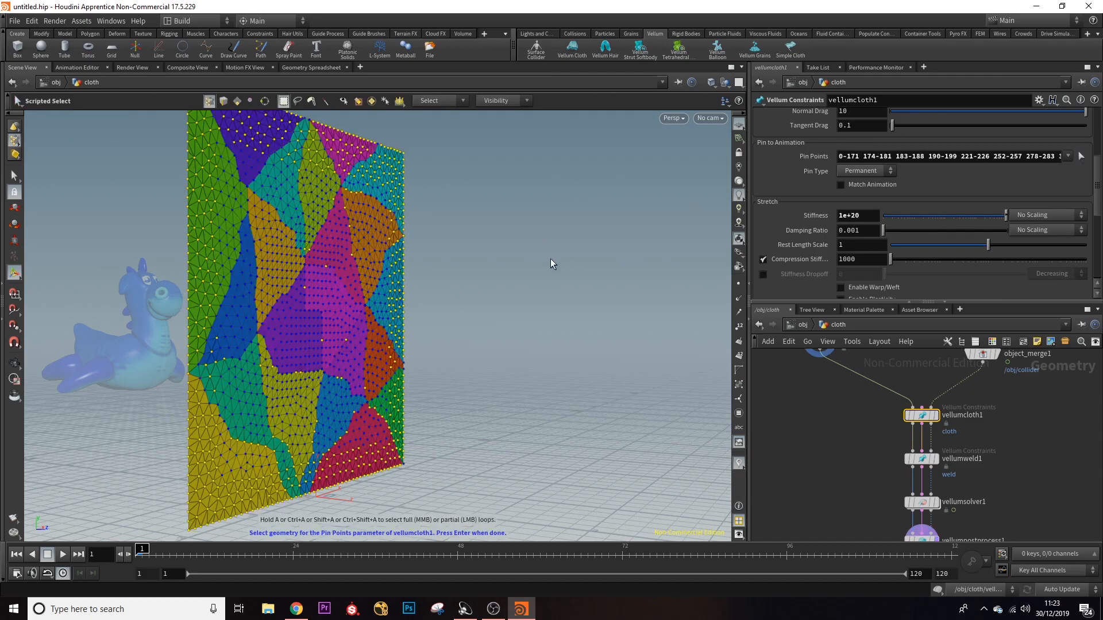
pyautogui.keyDown('alt'); pyautogui.moveTo(547, 253); pyautogui.dragTo(507, 293); pyautogui.keyUp('alt')
pyautogui.click(622, 268)
pyautogui.keyDown('alt'); pyautogui.moveTo(622, 268); pyautogui.dragTo(632, 322, button='right'); pyautogui.keyUp('alt')
pyautogui.keyDown('alt'); pyautogui.moveTo(633, 322); pyautogui.dragTo(440, 177); pyautogui.keyUp('alt')
pyautogui.moveTo(363, 136); pyautogui.dragTo(446, 430)
pyautogui.keyDown('shift'); pyautogui.moveTo(393, 154); pyautogui.dragTo(697, 205); pyautogui.keyUp('shift')
pyautogui.keyDown('shift'); pyautogui.moveTo(672, 145); pyautogui.dragTo(625, 462); pyautogui.keyUp('shift')
pyautogui.keyDown('shift'); pyautogui.moveTo(424, 448); pyautogui.dragTo(653, 388); pyautogui.keyUp('shift')
pyautogui.press('Return')
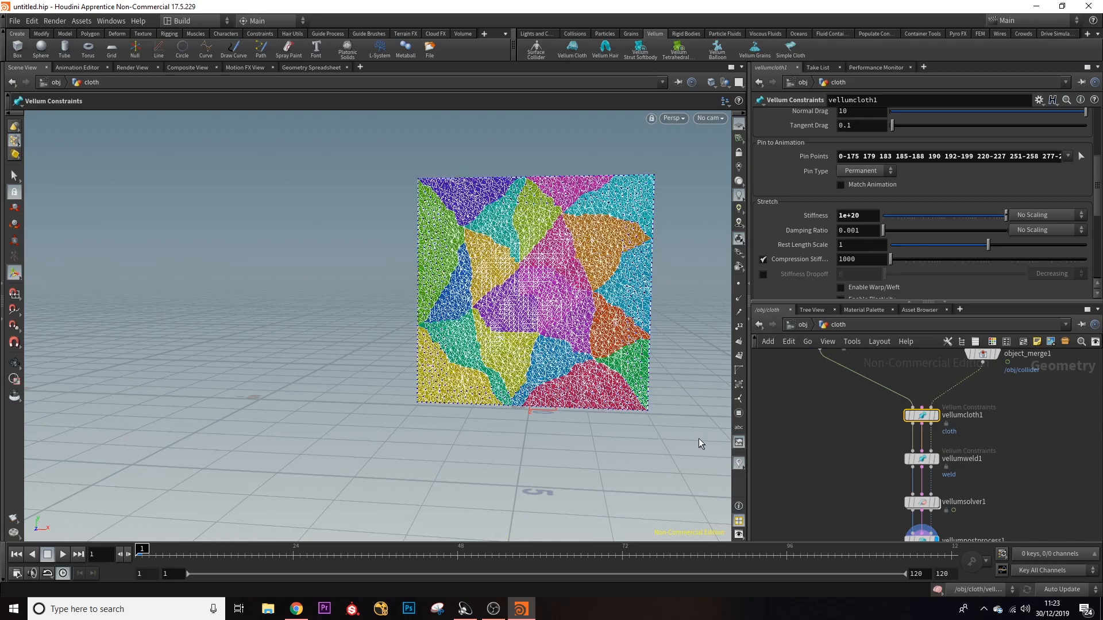
pyautogui.keyDown('alt'); pyautogui.moveTo(667, 376); pyautogui.dragTo(595, 406, button='middle'); pyautogui.keyUp('alt')
pyautogui.keyDown('alt'); pyautogui.moveTo(596, 406); pyautogui.dragTo(630, 419); pyautogui.keyUp('alt')
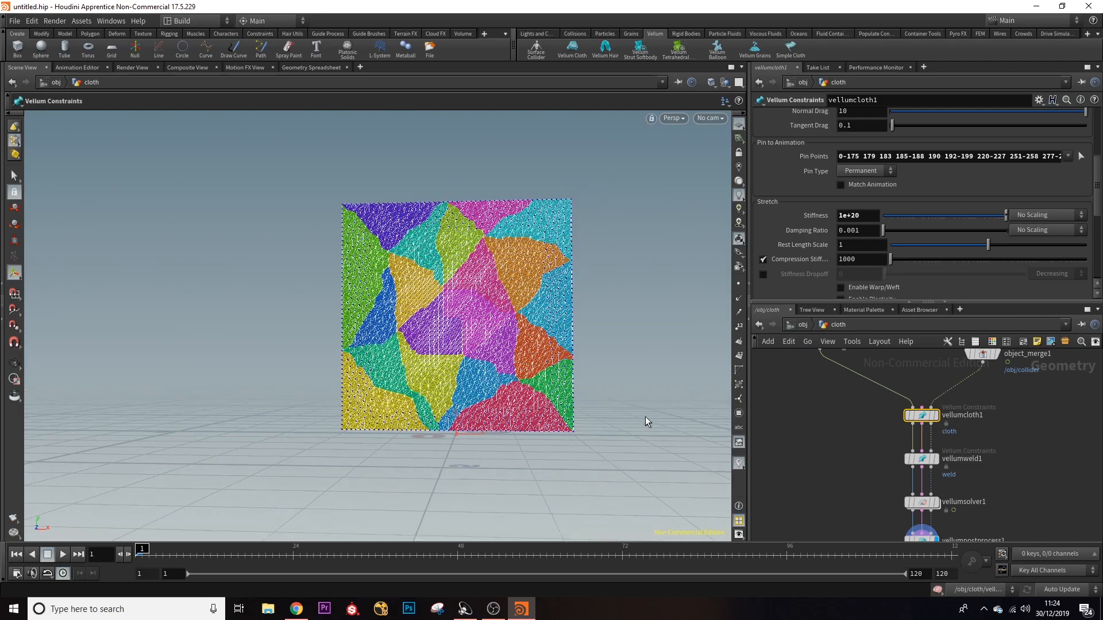
# - Select vellumpostprocess1, return to the object level, and play and scrub the simulation with the new fracture pieces and pins
pyautogui.moveTo(1029, 483); pyautogui.dragTo(1020, 436, button='middle')
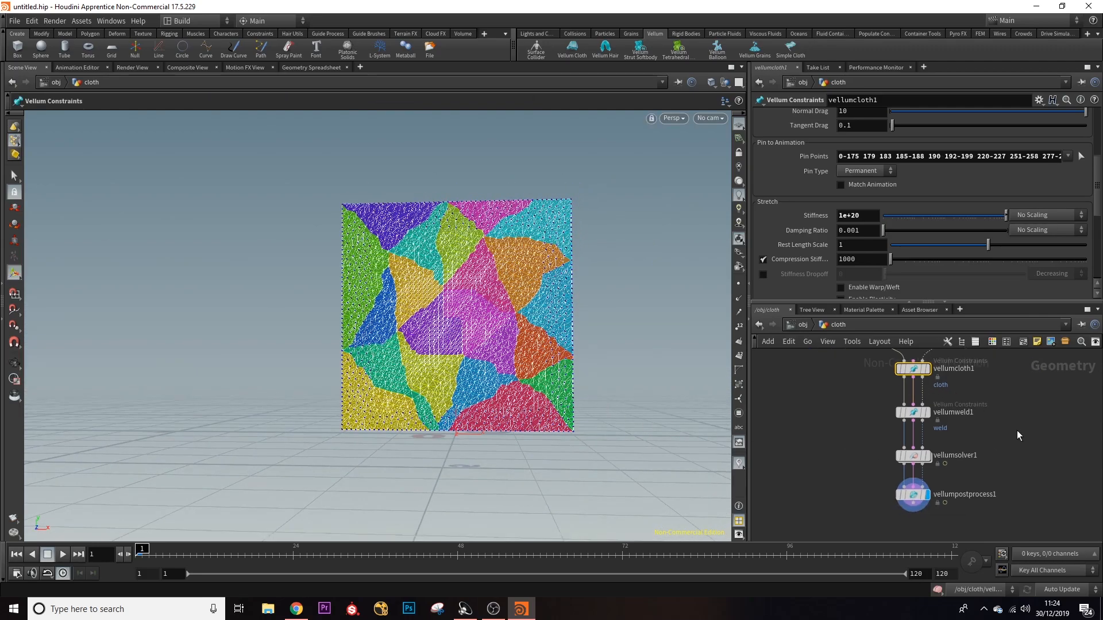
pyautogui.click(913, 495)
pyautogui.click(803, 325)
pyautogui.keyDown('alt'); pyautogui.moveTo(678, 396); pyautogui.dragTo(657, 366); pyautogui.keyUp('alt')
pyautogui.click(908, 445)
pyautogui.keyDown('alt'); pyautogui.moveTo(612, 398); pyautogui.dragTo(645, 387); pyautogui.keyUp('alt')
pyautogui.keyDown('alt'); pyautogui.moveTo(534, 450); pyautogui.dragTo(575, 456); pyautogui.keyUp('alt')
pyautogui.keyDown('alt'); pyautogui.moveTo(616, 441); pyautogui.dragTo(519, 371, button='middle'); pyautogui.keyUp('alt')
pyautogui.keyDown('alt'); pyautogui.scroll(-1, 520, 371); pyautogui.keyUp('alt')
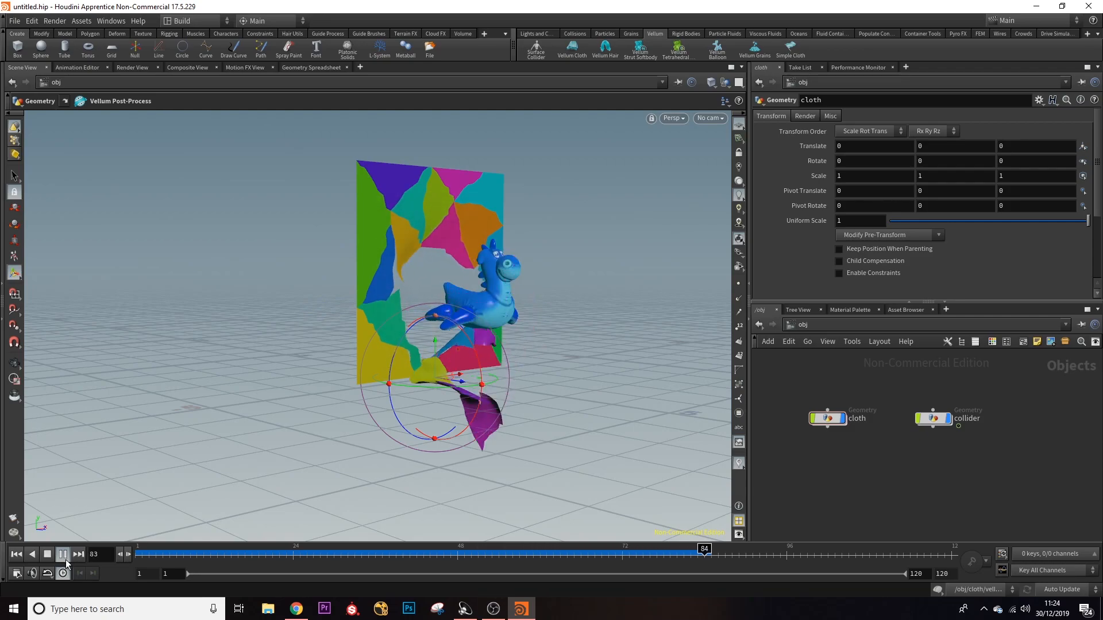
pyautogui.click(238, 552)
pyautogui.moveTo(232, 557); pyautogui.dragTo(297, 563)
pyautogui.moveTo(366, 563); pyautogui.dragTo(149, 556)
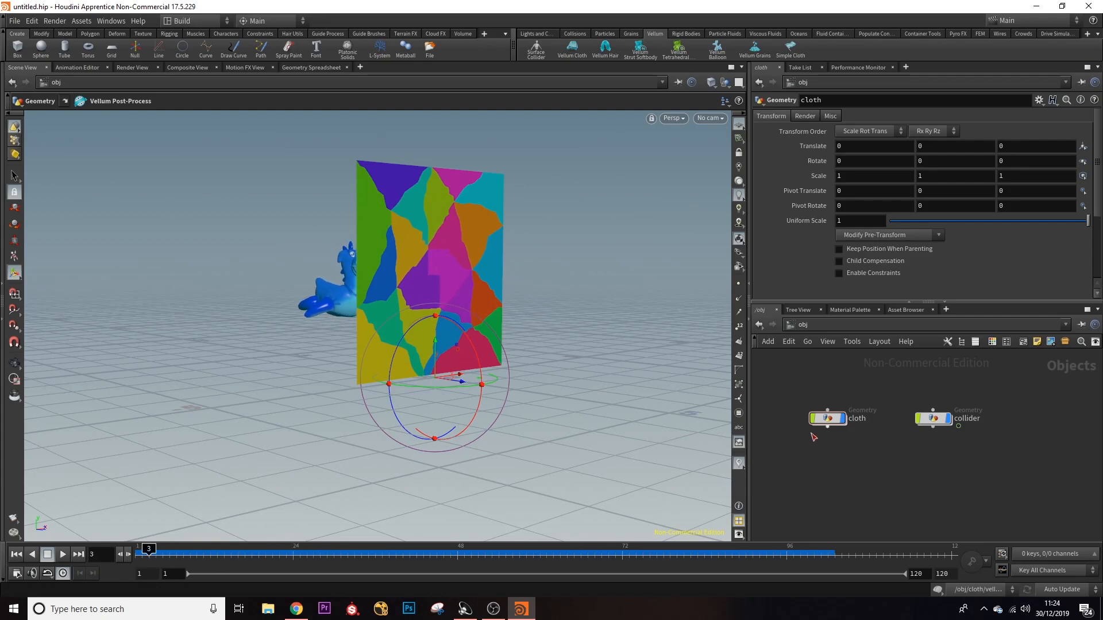
# - Inside the cloth network, set vellumweld1's breaking Threshold to 0.2
pyautogui.doubleClick(828, 418)
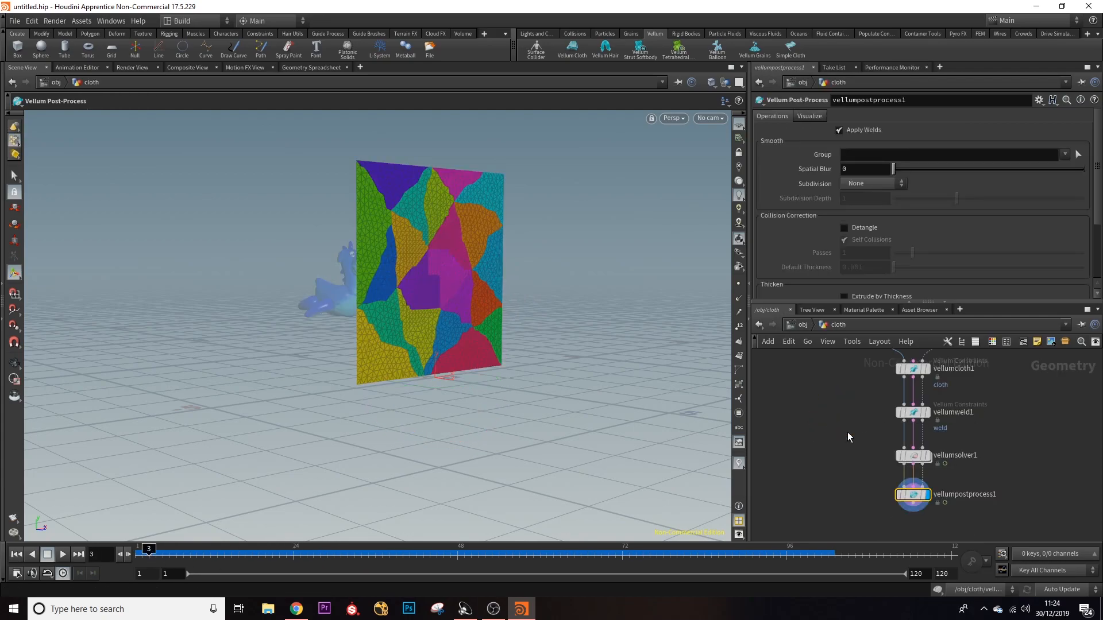
pyautogui.click(915, 413)
pyautogui.scroll(-5, 885, 224)
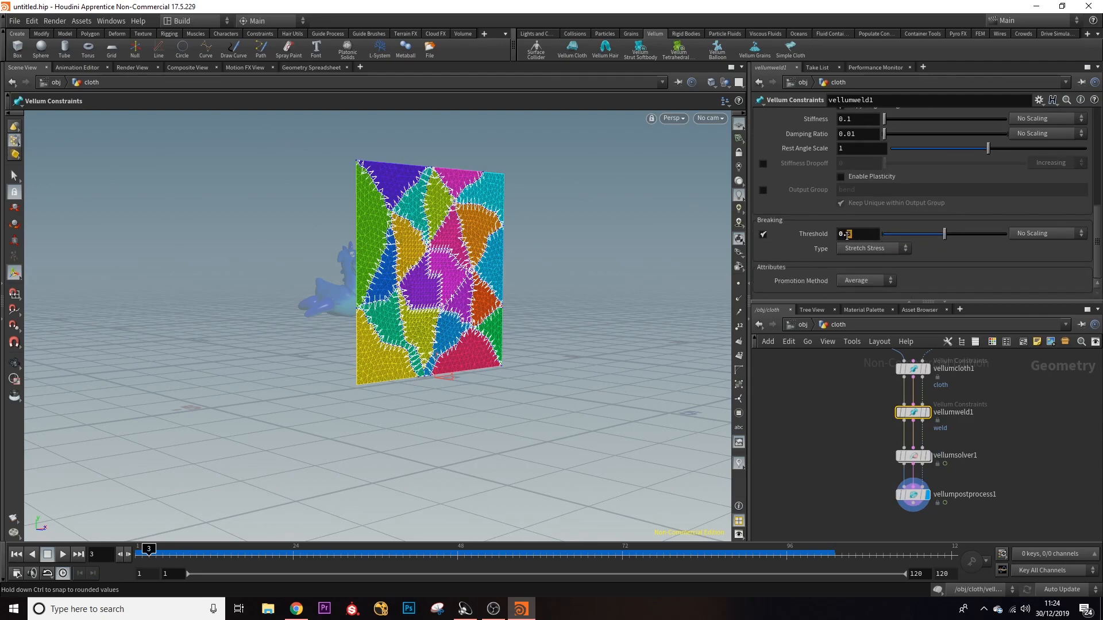
pyautogui.write('2')
pyautogui.press('Return')
# - Replay the simulation from frame 1 at the object level, inspect the weaker welds up close, and scrub back to frame 1
pyautogui.click(16, 554)
pyautogui.click(803, 324)
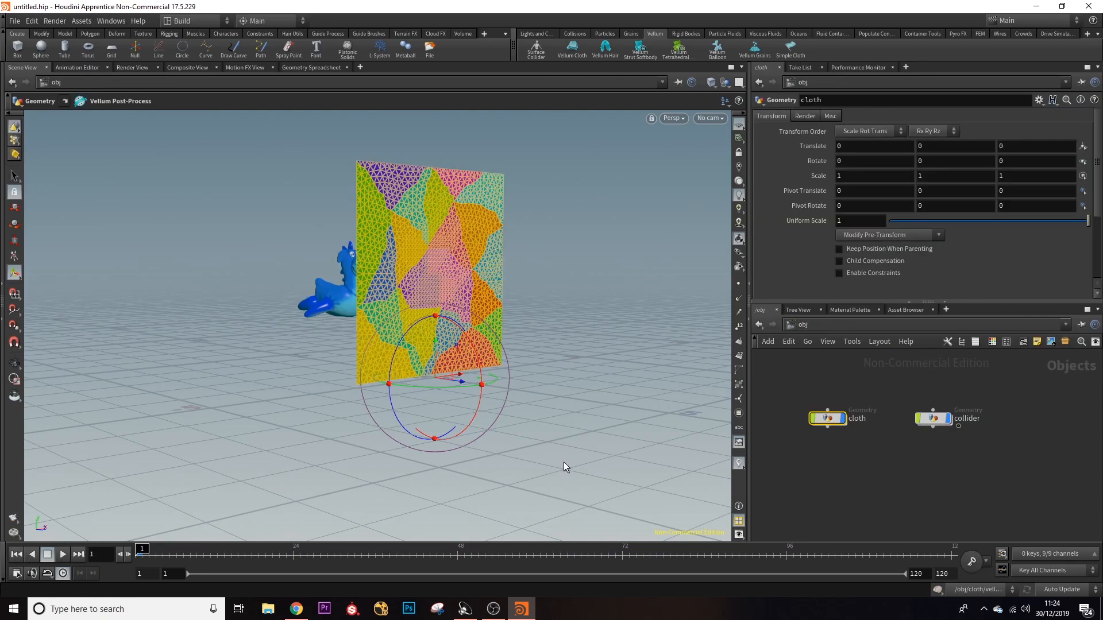
pyautogui.click(786, 477)
pyautogui.click(63, 555)
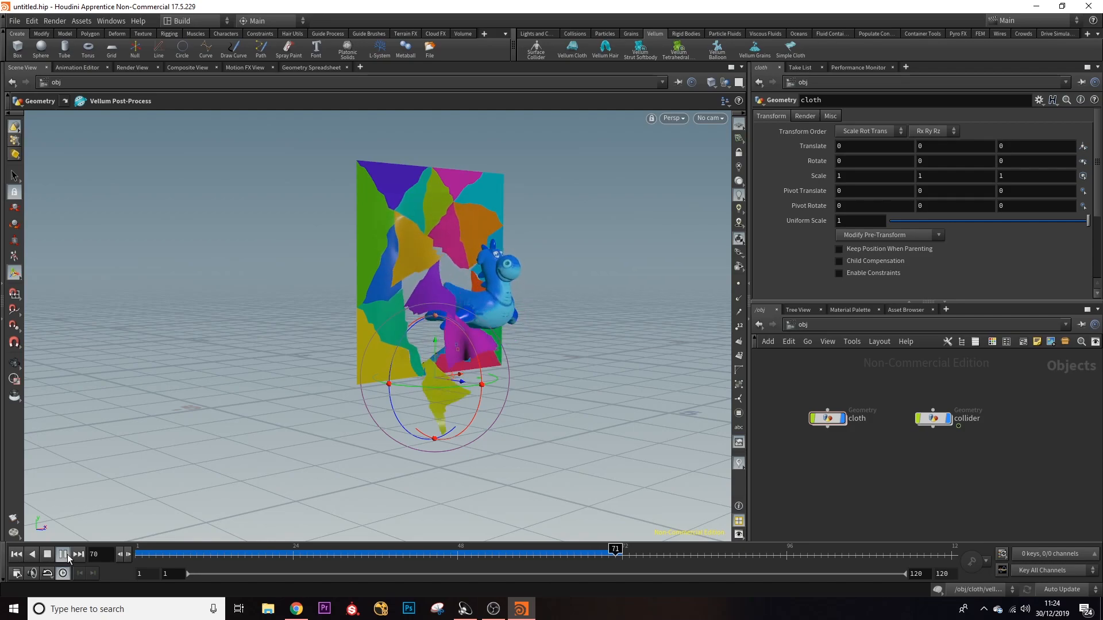
pyautogui.click(68, 555)
pyautogui.keyDown('alt'); pyautogui.moveTo(473, 330); pyautogui.dragTo(465, 305); pyautogui.keyUp('alt')
pyautogui.keyDown('alt'); pyautogui.moveTo(465, 305); pyautogui.dragTo(628, 323, button='right'); pyautogui.keyUp('alt')
pyautogui.moveTo(628, 324)
pyautogui.keyDown('alt'); pyautogui.mouseDown()
pyautogui.moveTo(485, 339)
pyautogui.moveTo(642, 314)
pyautogui.mouseUp(); pyautogui.keyUp('alt')
pyautogui.moveTo(614, 550); pyautogui.dragTo(128, 538)
pyautogui.keyDown('alt'); pyautogui.moveTo(429, 352); pyautogui.dragTo(453, 315); pyautogui.keyUp('alt')
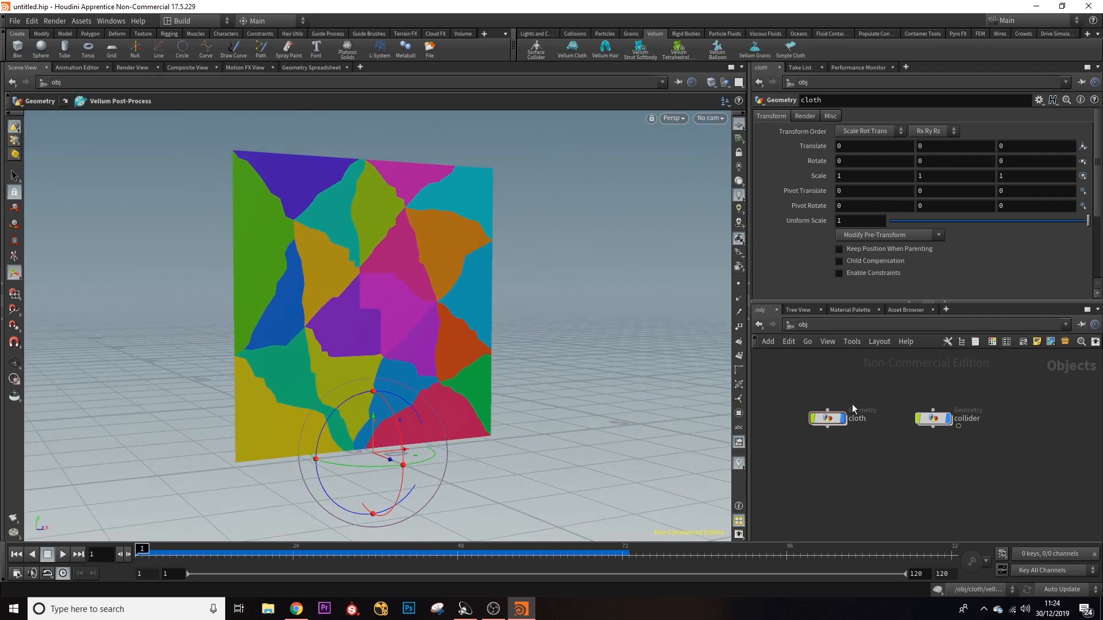
# - Inside the cloth network, turn off the Primitive Piece color visualization on edgefracture1
pyautogui.doubleClick(832, 419)
pyautogui.moveTo(1036, 406); pyautogui.dragTo(1029, 454, button='middle')
pyautogui.moveTo(1024, 389); pyautogui.dragTo(1017, 479, button='middle')
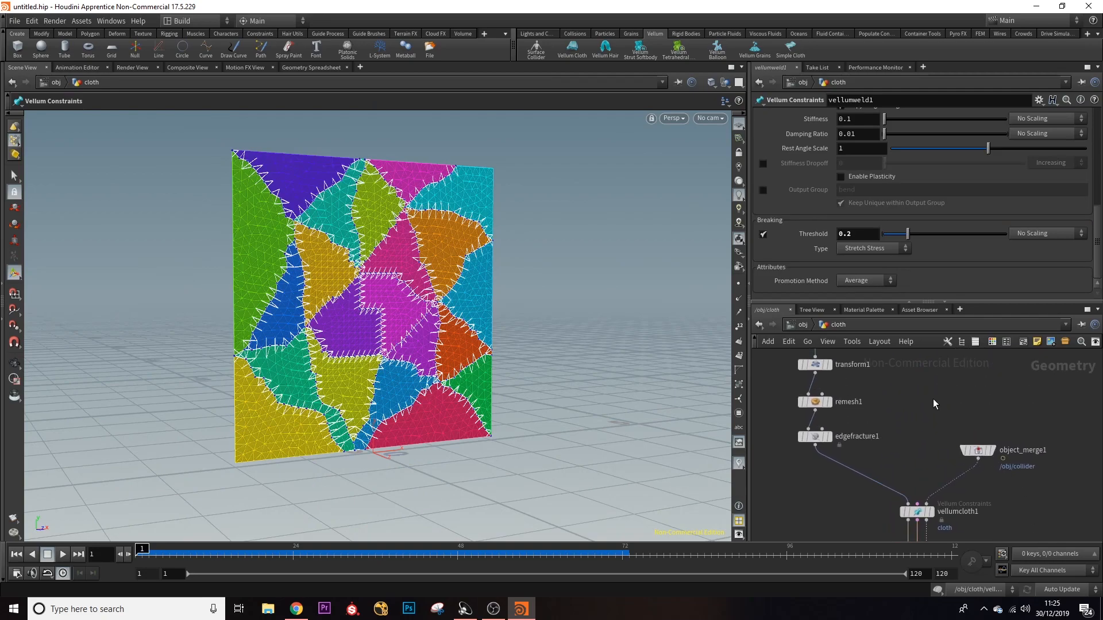
pyautogui.click(814, 437)
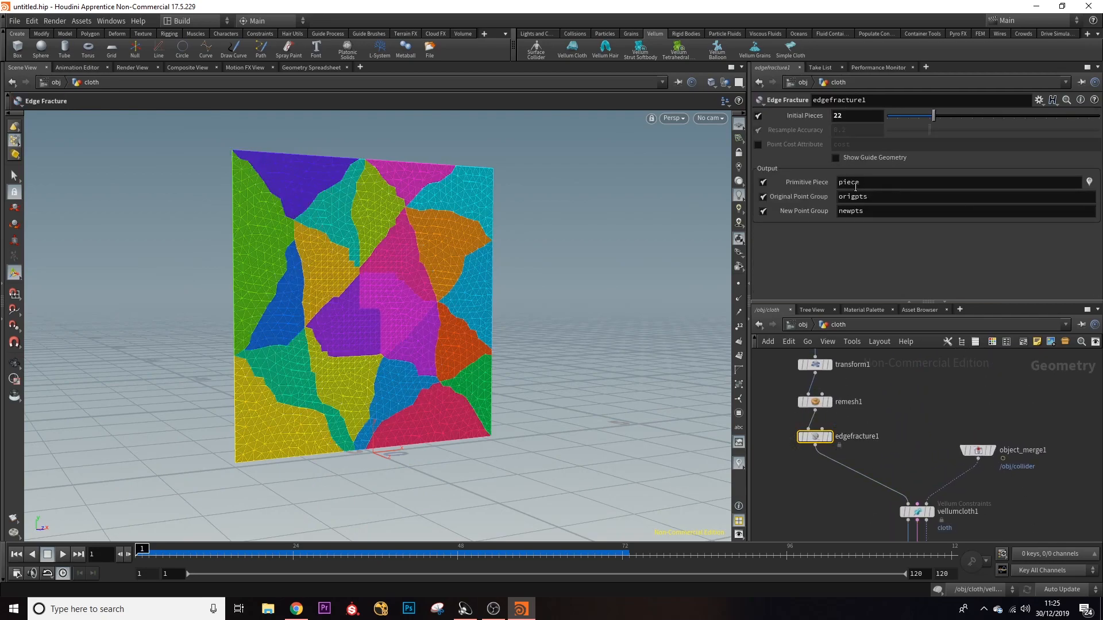
pyautogui.click(1089, 183)
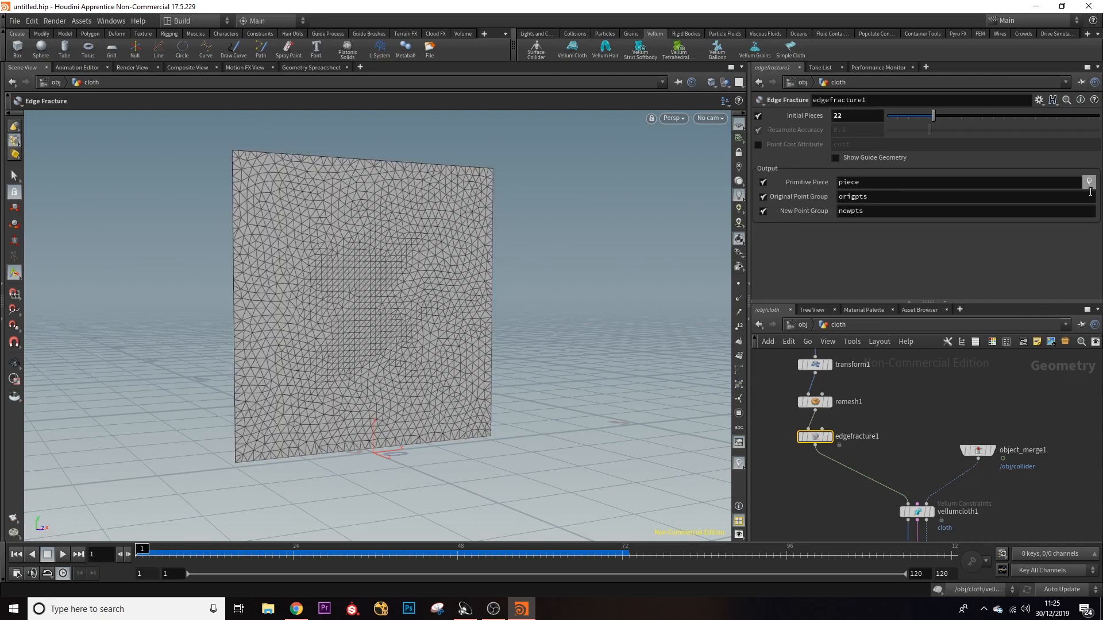
pyautogui.click(1033, 491)
# - Insert a UV Flatten node between edgefracture1 and vellumcloth1 and inspect its checker pattern on the cloth
pyautogui.moveTo(923, 377); pyautogui.dragTo(986, 443, button='middle')
pyautogui.scroll(-3, 987, 437)
pyautogui.moveTo(857, 370); pyautogui.dragTo(871, 445)
pyautogui.moveTo(960, 463); pyautogui.dragTo(956, 433, button='middle')
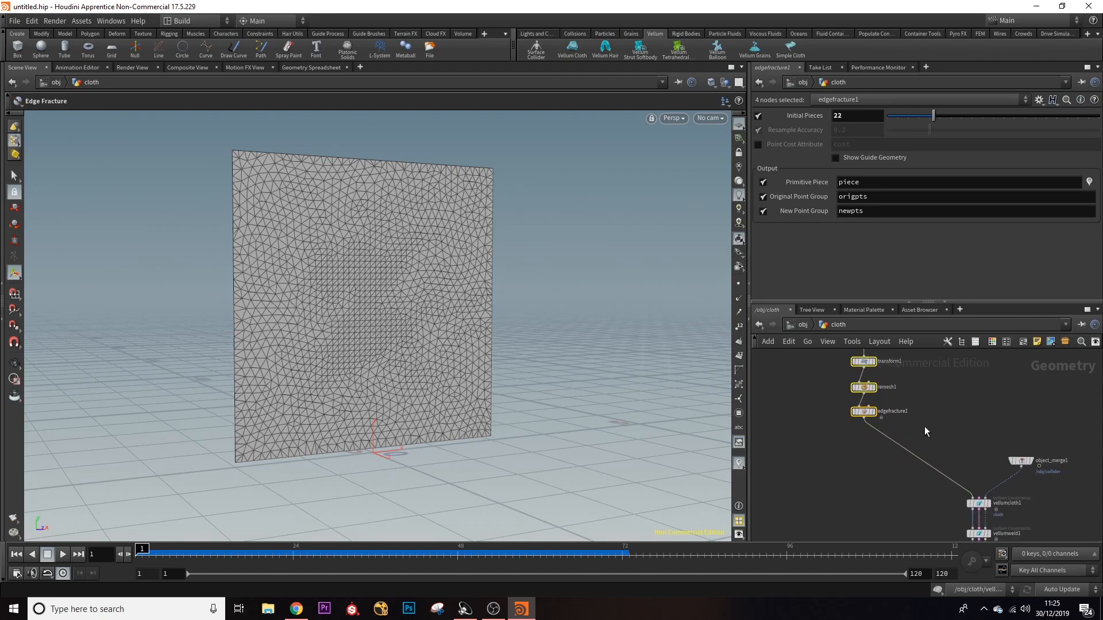
pyautogui.press('Tab')
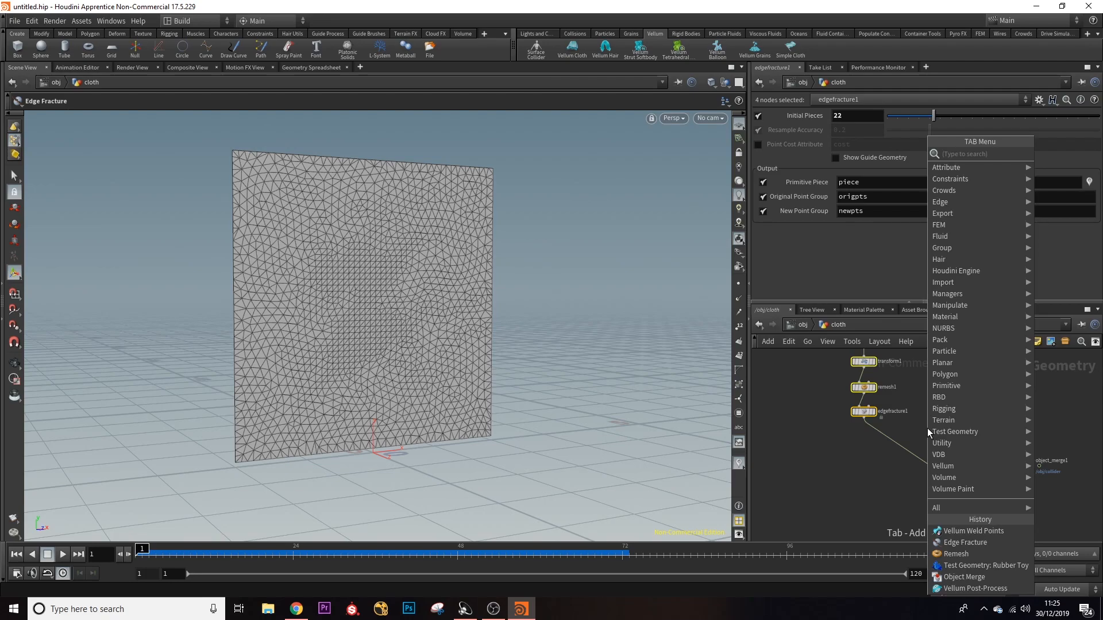
pyautogui.write('uv')
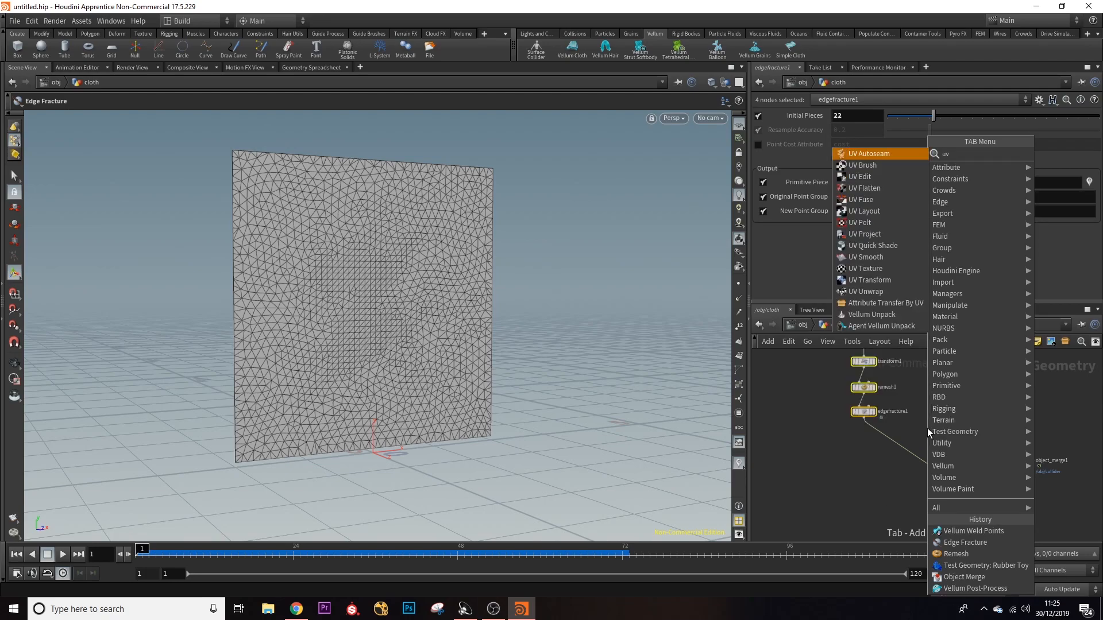
pyautogui.click(886, 188)
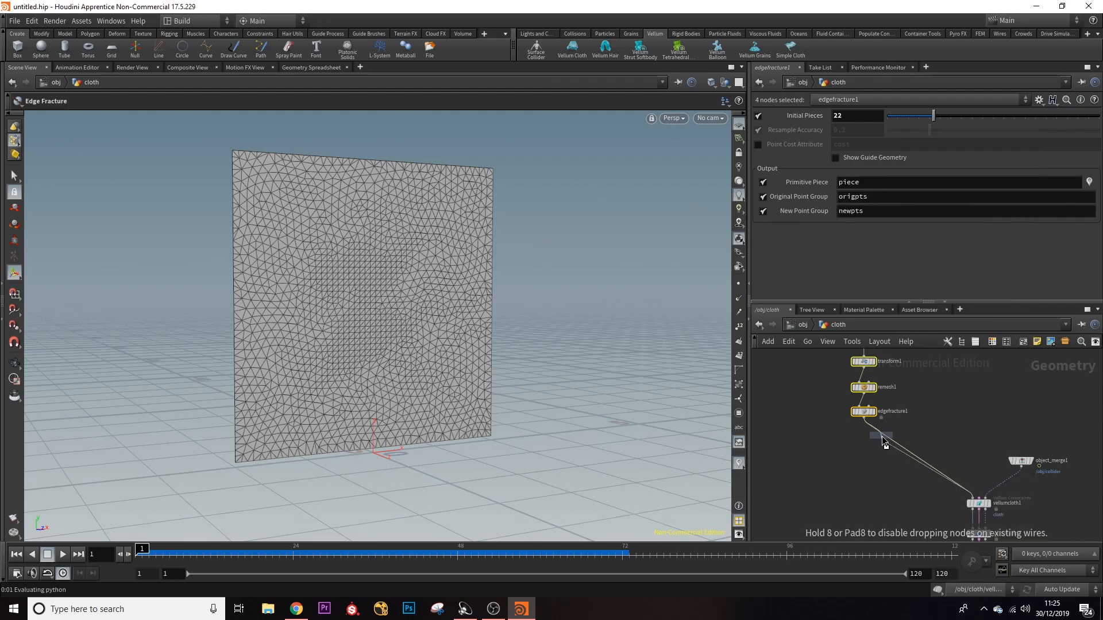
pyautogui.click(907, 450)
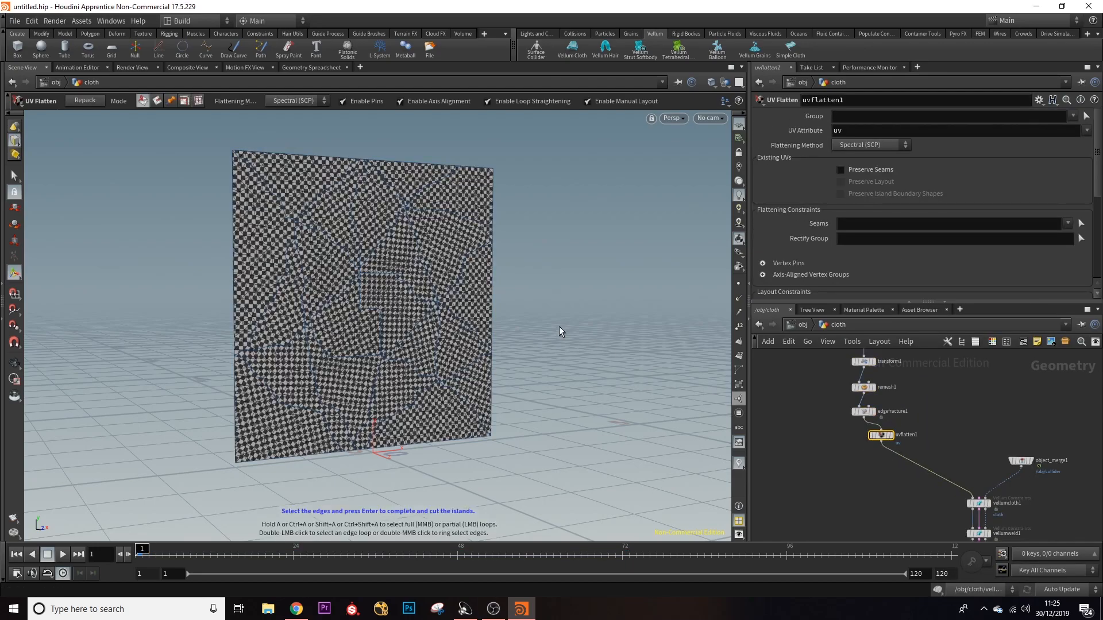
pyautogui.press('Escape')
pyautogui.moveTo(512, 338)
pyautogui.mouseDown()
pyautogui.moveTo(470, 329)
pyautogui.moveTo(494, 345)
pyautogui.mouseUp()
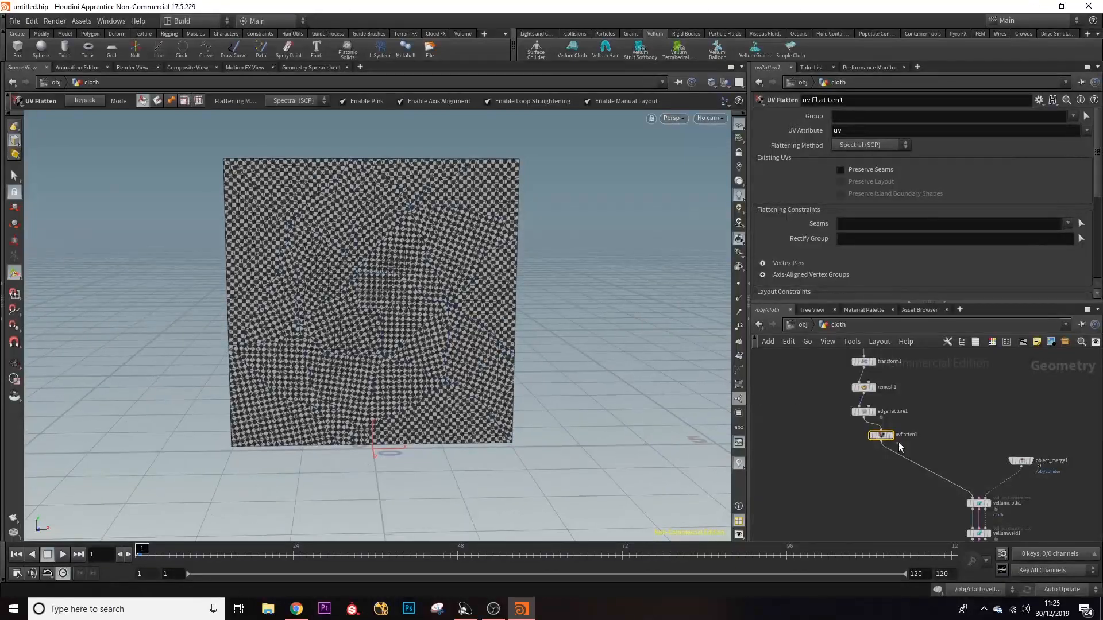
# - Take uvflatten1 out of its place after edgefracture1 and rewire it between transform1 and remesh1
pyautogui.moveTo(946, 409); pyautogui.dragTo(942, 453, button='middle')
pyautogui.moveTo(880, 476); pyautogui.dragTo(973, 413)
pyautogui.moveTo(837, 415); pyautogui.dragTo(889, 498)
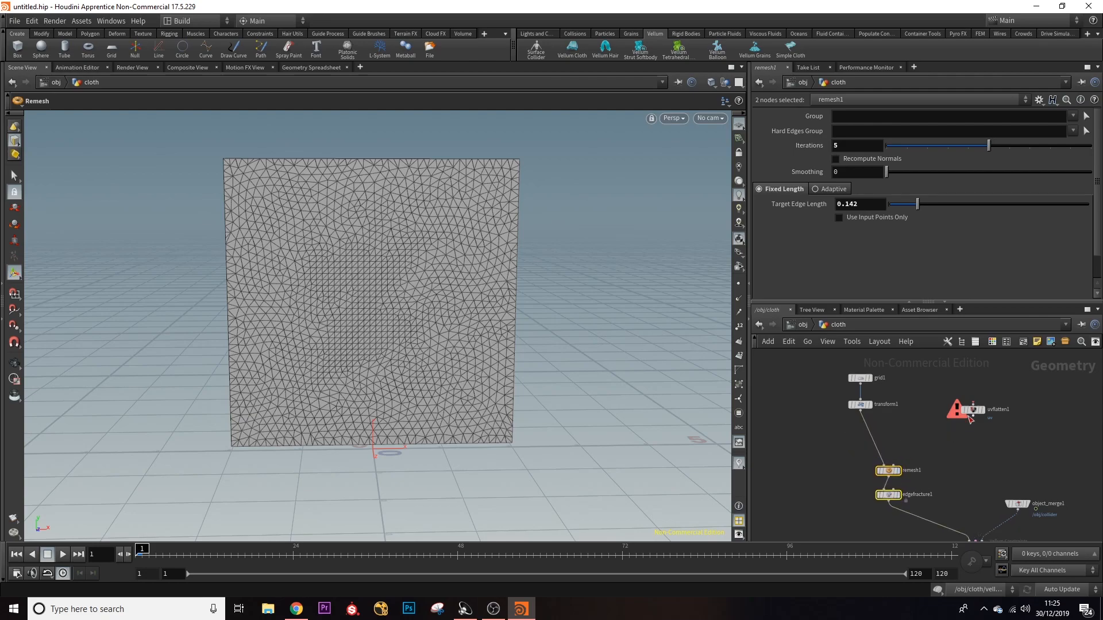
pyautogui.moveTo(977, 415); pyautogui.dragTo(869, 428)
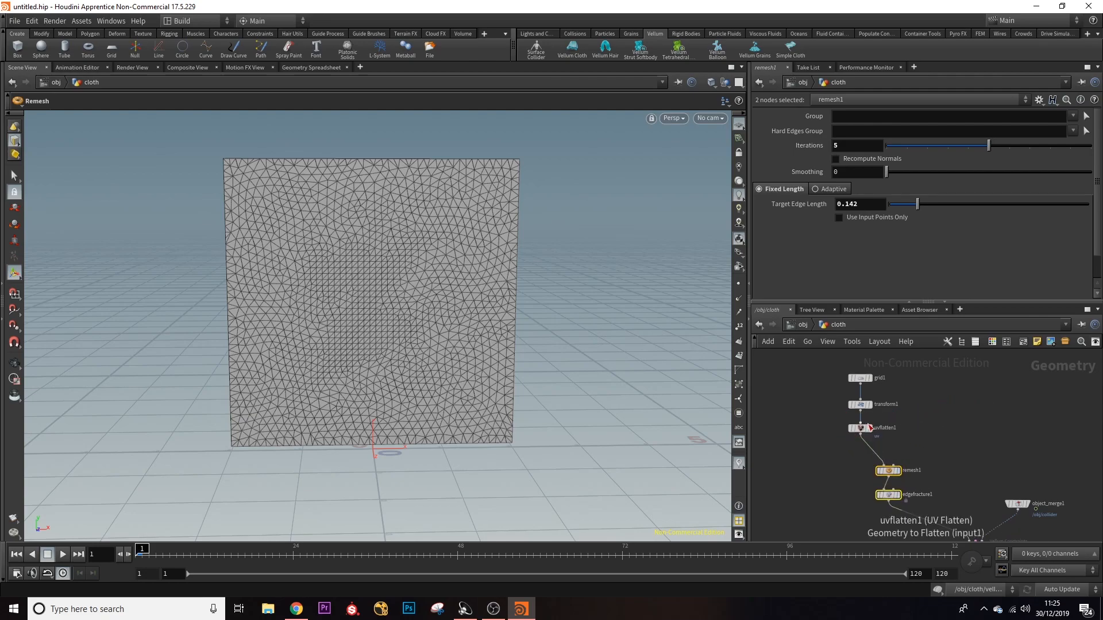
pyautogui.moveTo(920, 430); pyautogui.dragTo(913, 397, button='middle')
pyautogui.click(856, 396)
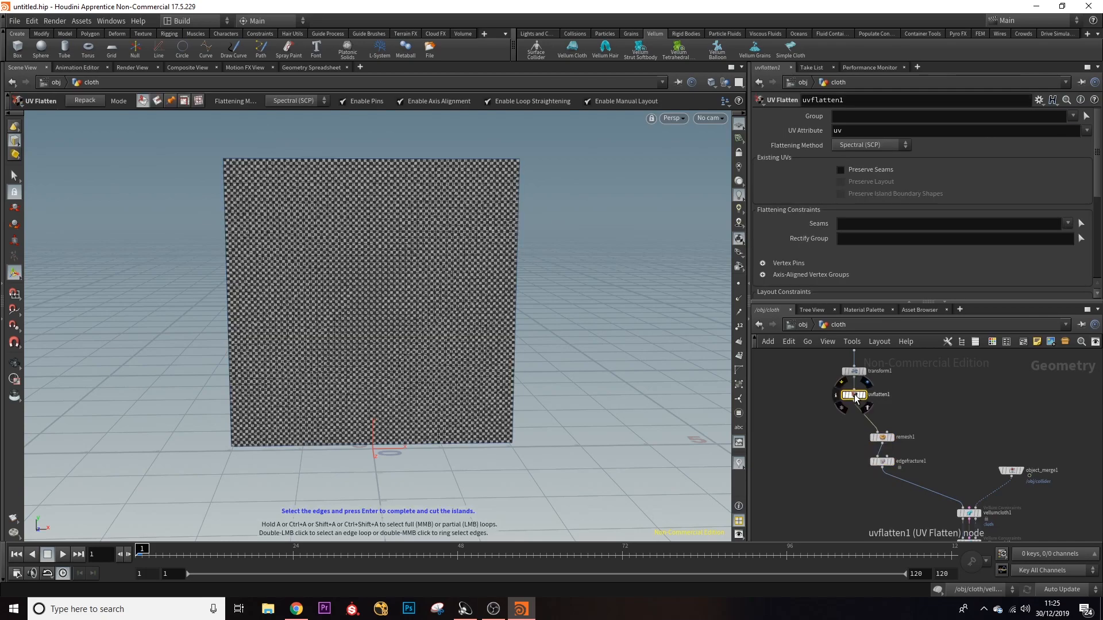
# - Insert a Material node between uvflatten1 and remesh1 and display its output
pyautogui.press('Tab')
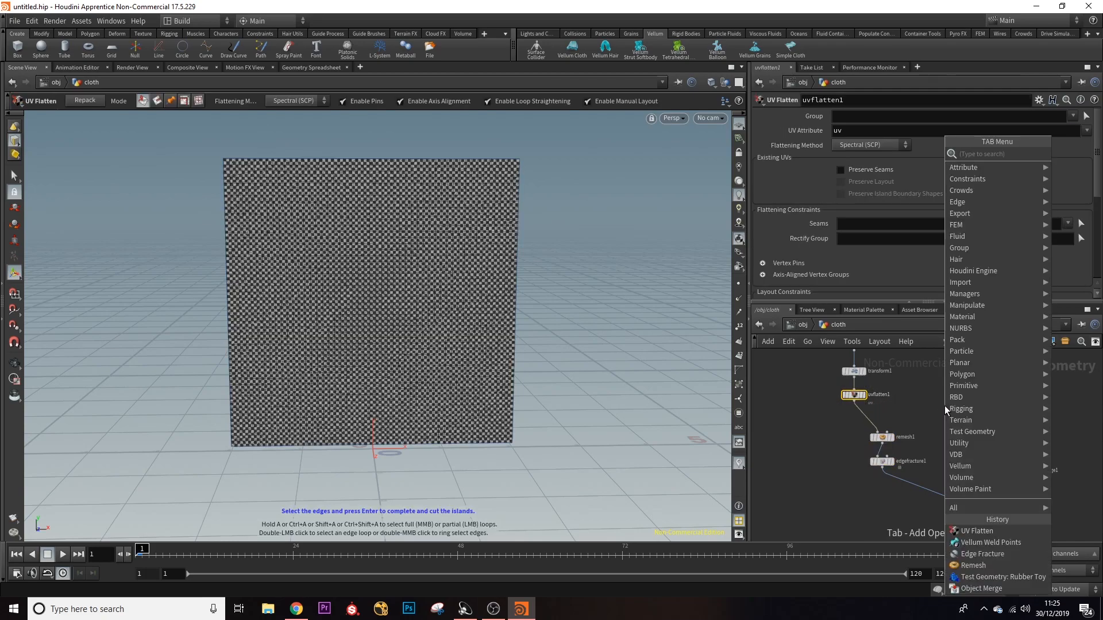
pyautogui.write('mat')
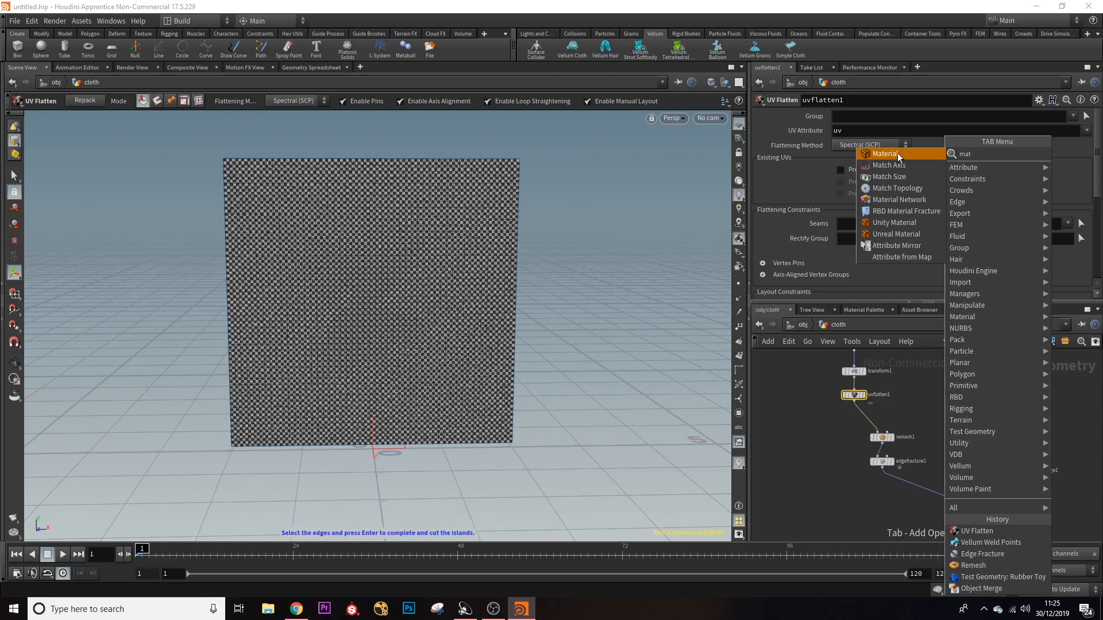
pyautogui.press('Return')
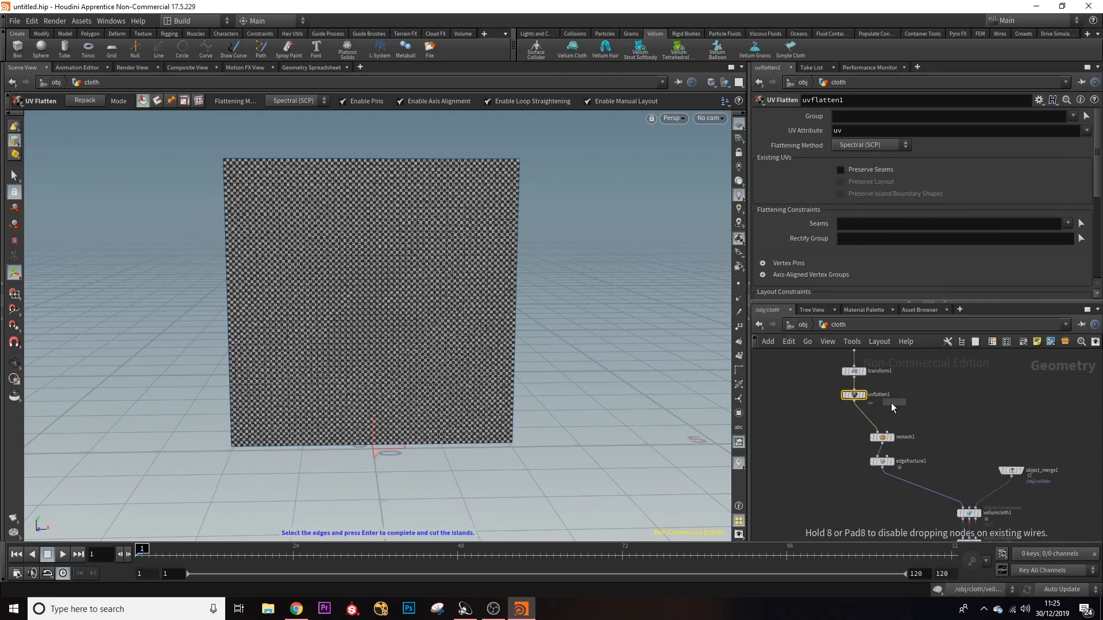
pyautogui.click(869, 419)
pyautogui.moveTo(981, 425); pyautogui.dragTo(929, 413, button='middle')
pyautogui.click(824, 411)
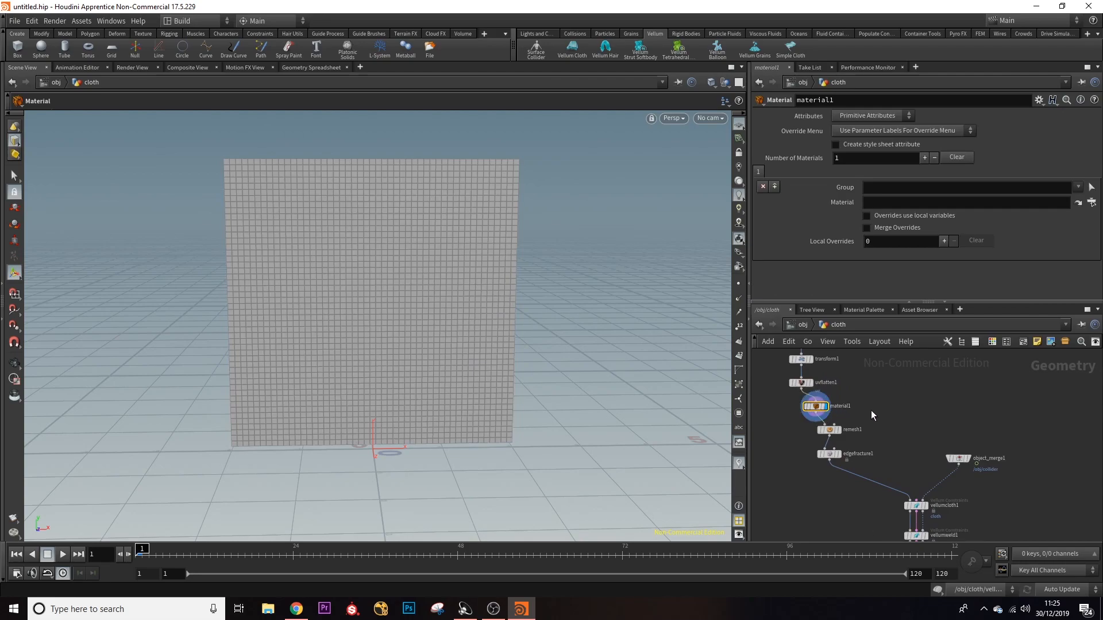
# - Create a Principled Shader in /mat from the material gallery
pyautogui.click(869, 310)
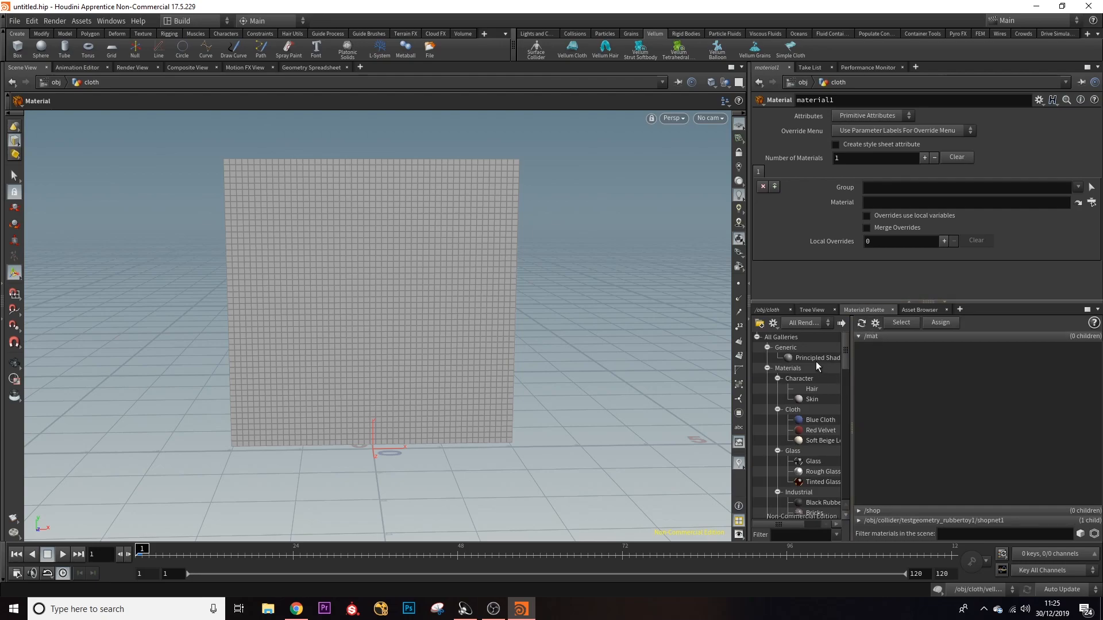
pyautogui.scroll(-10, 808, 356)
pyautogui.moveTo(899, 373); pyautogui.dragTo(901, 372)
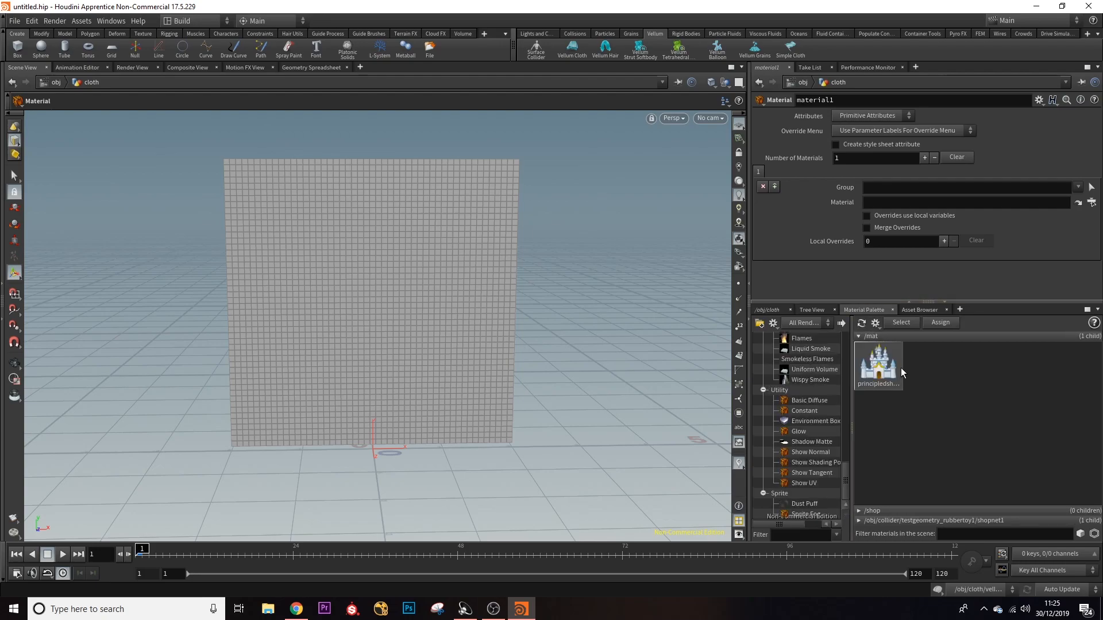
# - Set the principledshader's Base Color to red (0.9, 0, 0)
pyautogui.click(874, 363)
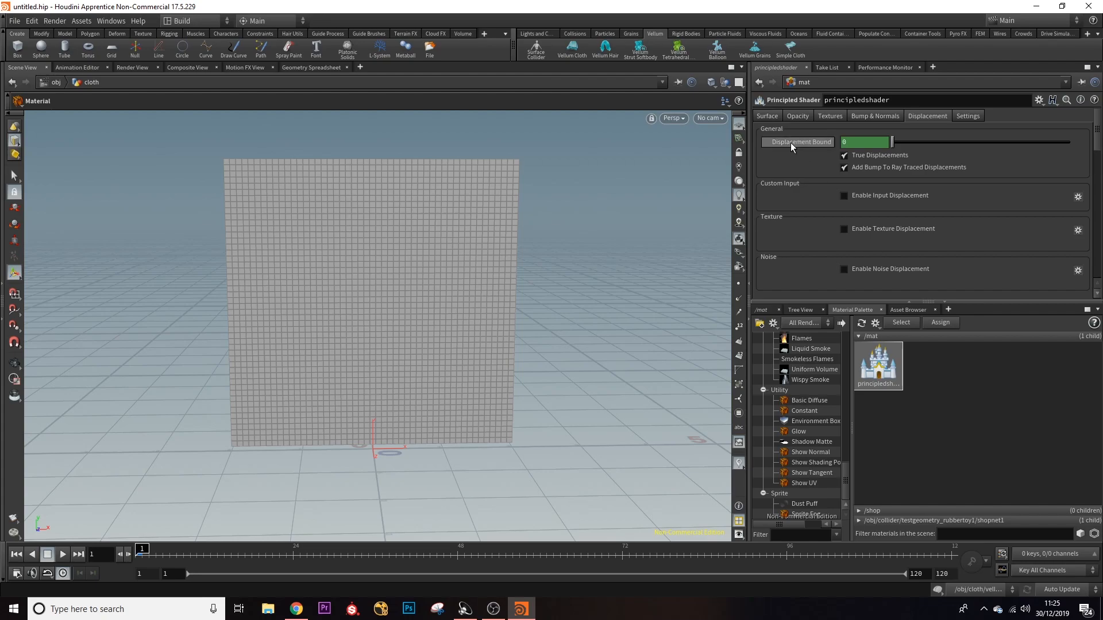
pyautogui.click(769, 117)
pyautogui.click(850, 141)
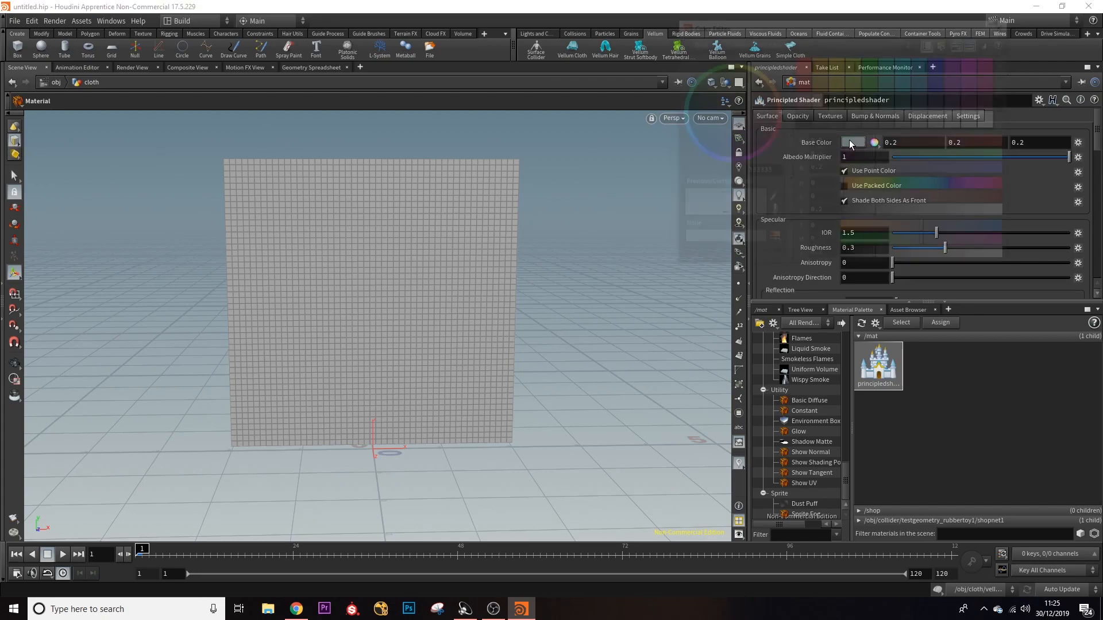
pyautogui.click(802, 65)
pyautogui.click(1004, 24)
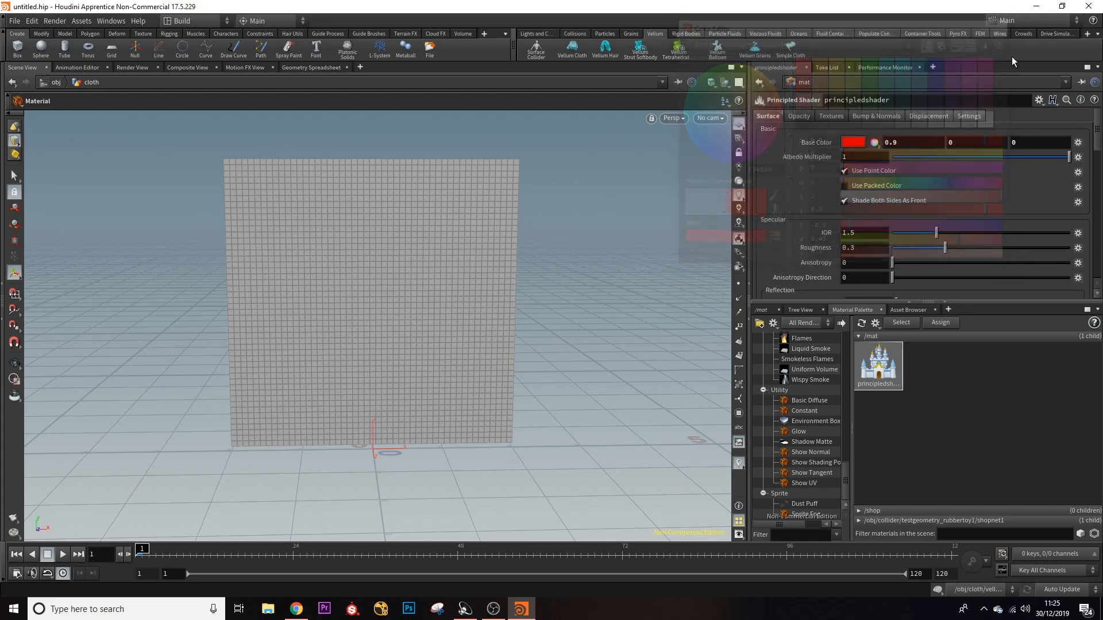
# - Return to the cloth network and assign /mat/principledshader as the material of material1
pyautogui.click(761, 310)
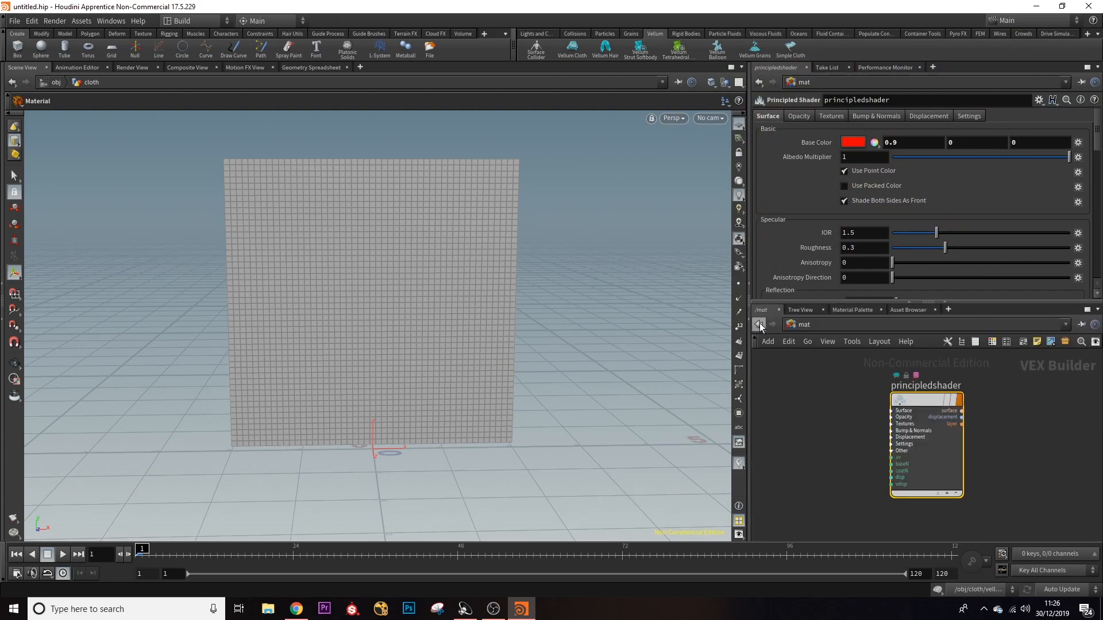
pyautogui.click(759, 324)
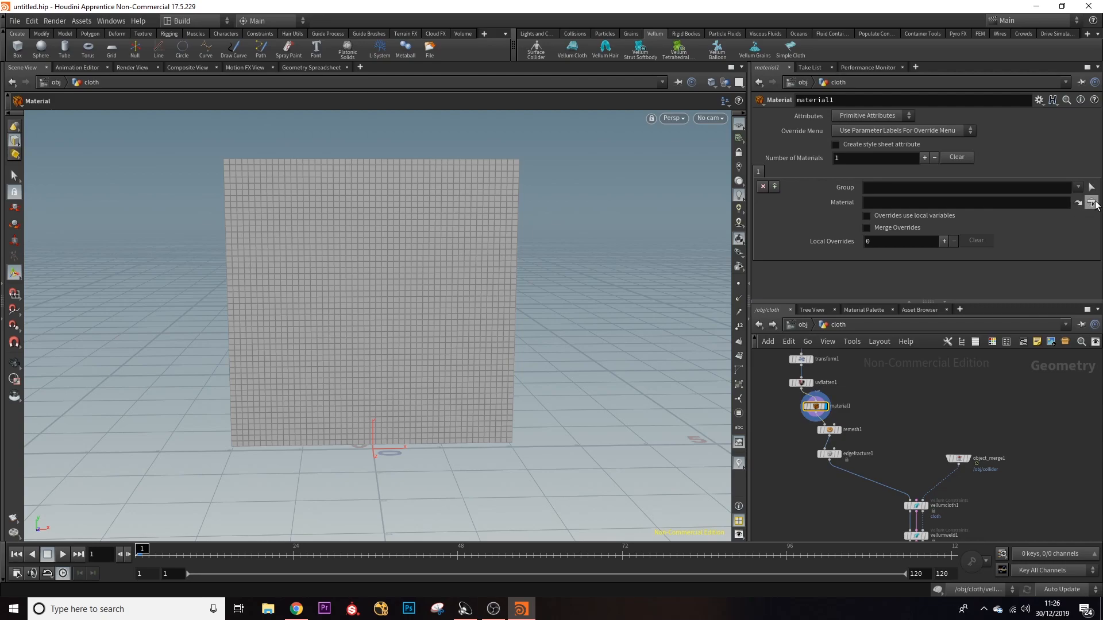
pyautogui.click(1092, 203)
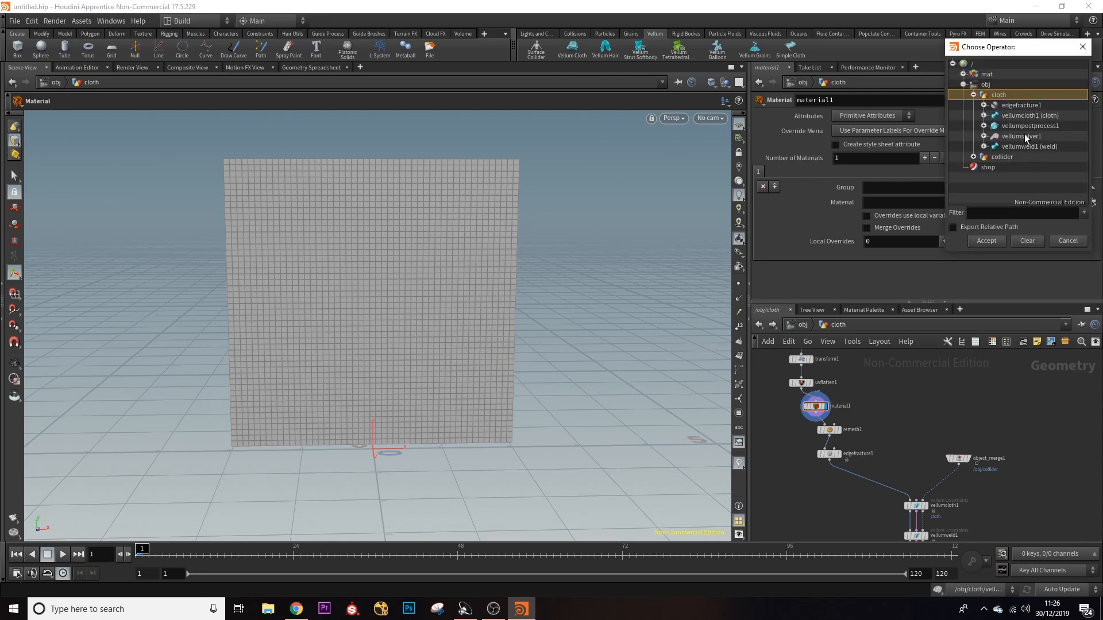
pyautogui.click(963, 84)
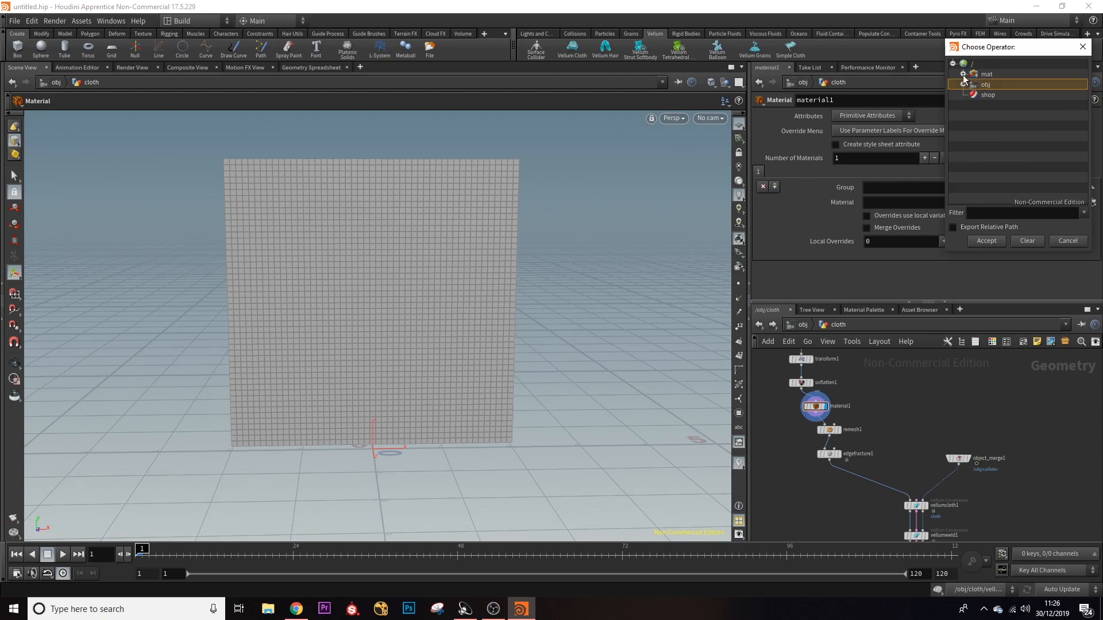
pyautogui.click(963, 74)
pyautogui.click(1005, 87)
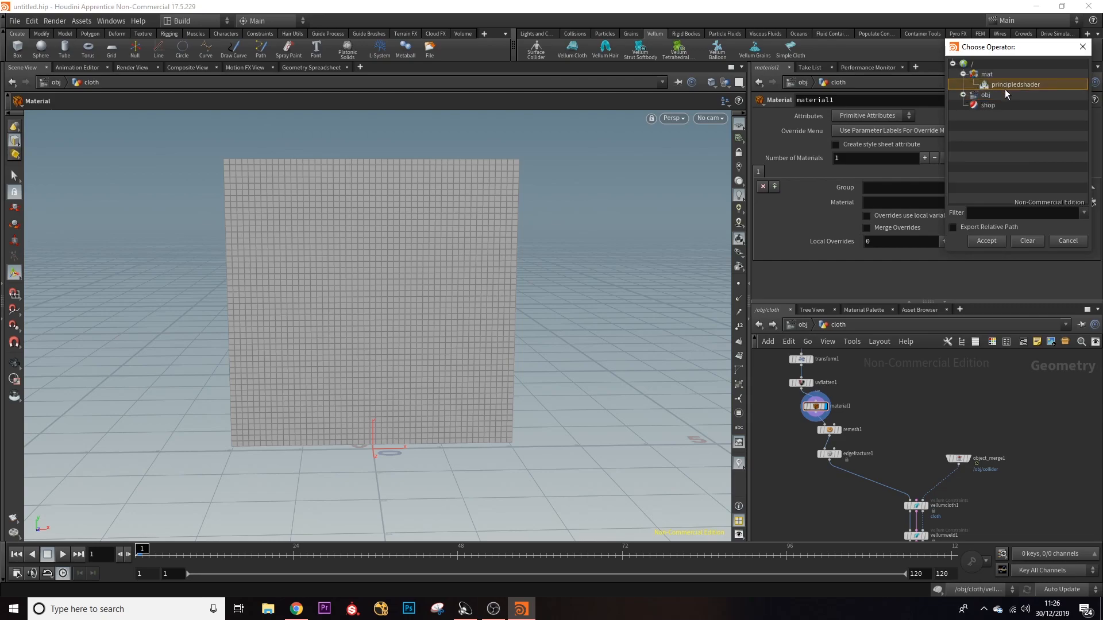
pyautogui.click(986, 242)
pyautogui.keyDown('alt'); pyautogui.moveTo(492, 352); pyautogui.dragTo(559, 349); pyautogui.keyUp('alt')
# - Set the displayed node of the cloth network to vellumpostprocess1 at the end of the chain
pyautogui.moveTo(882, 432); pyautogui.dragTo(896, 370, button='middle')
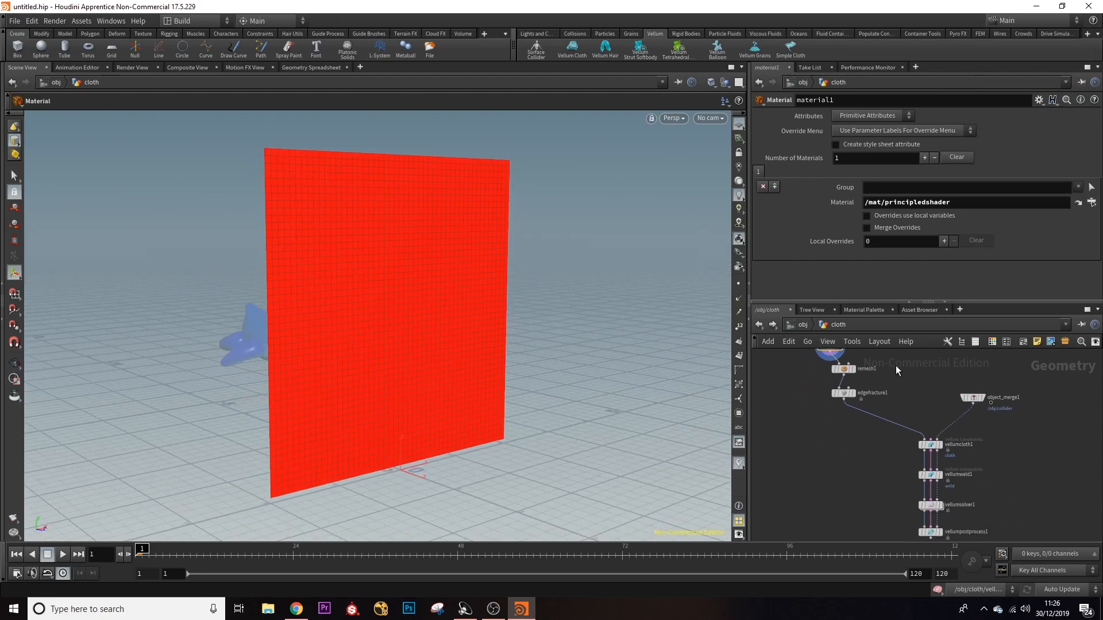
pyautogui.click(854, 393)
pyautogui.moveTo(895, 414); pyautogui.dragTo(869, 352, button='middle')
pyautogui.scroll(-3, 869, 358)
pyautogui.scroll(4, 902, 440)
pyautogui.click(887, 415)
pyautogui.moveTo(941, 398); pyautogui.dragTo(951, 483, button='middle')
pyautogui.scroll(-3, 955, 454)
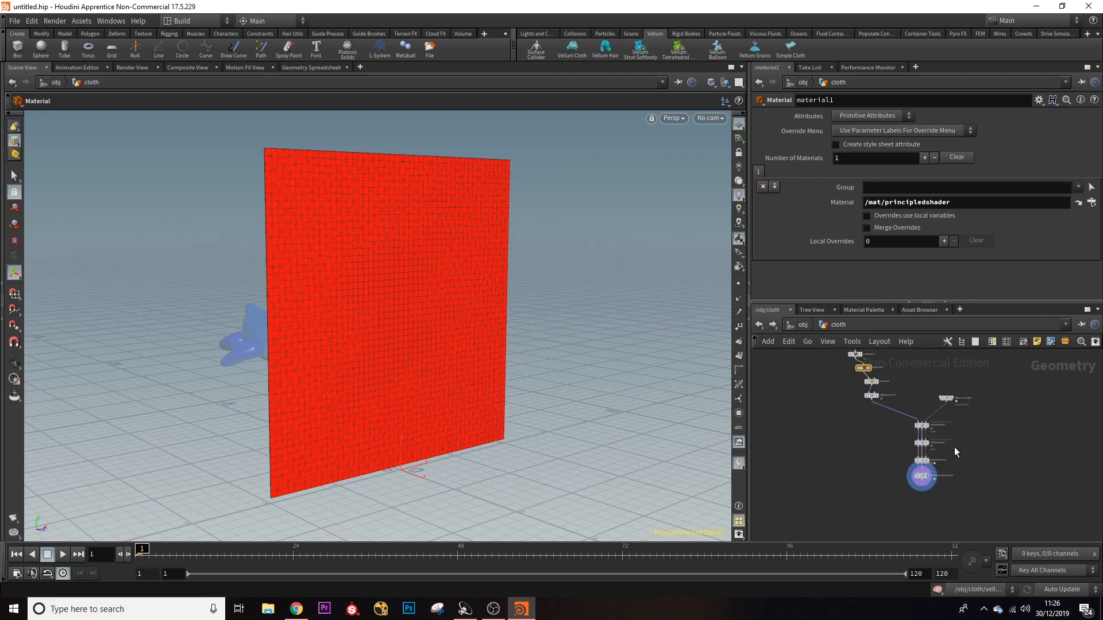
# - Return to the object level, play the simulation with the red cloth, stop it, and scrub back to frame 1
pyautogui.click(800, 325)
pyautogui.click(811, 459)
pyautogui.keyDown('alt'); pyautogui.moveTo(556, 435); pyautogui.dragTo(610, 425); pyautogui.keyUp('alt')
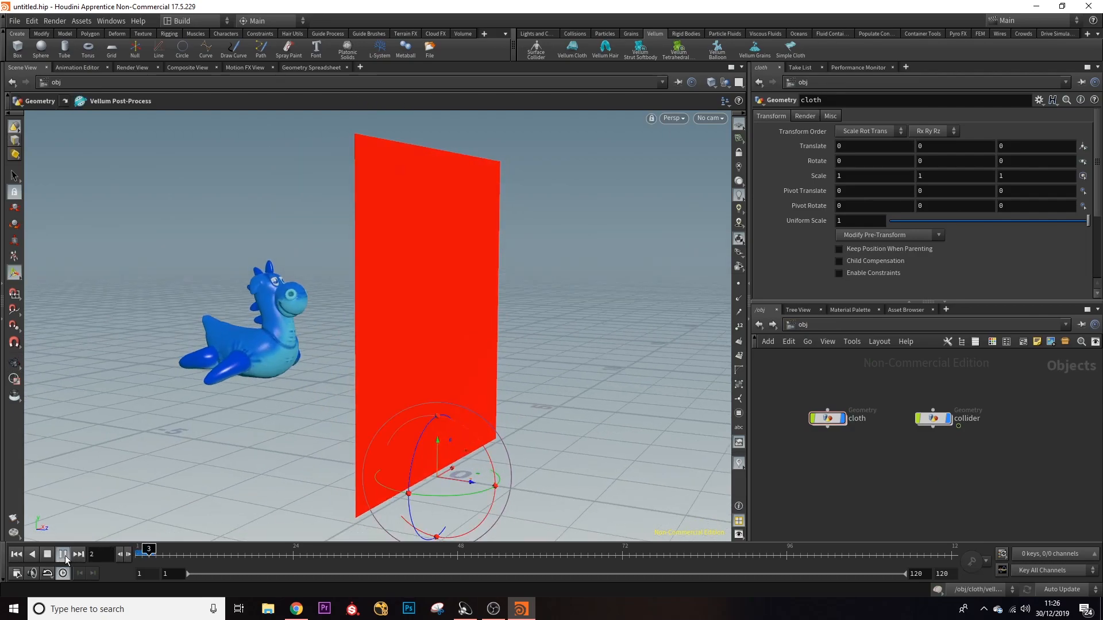
pyautogui.click(63, 555)
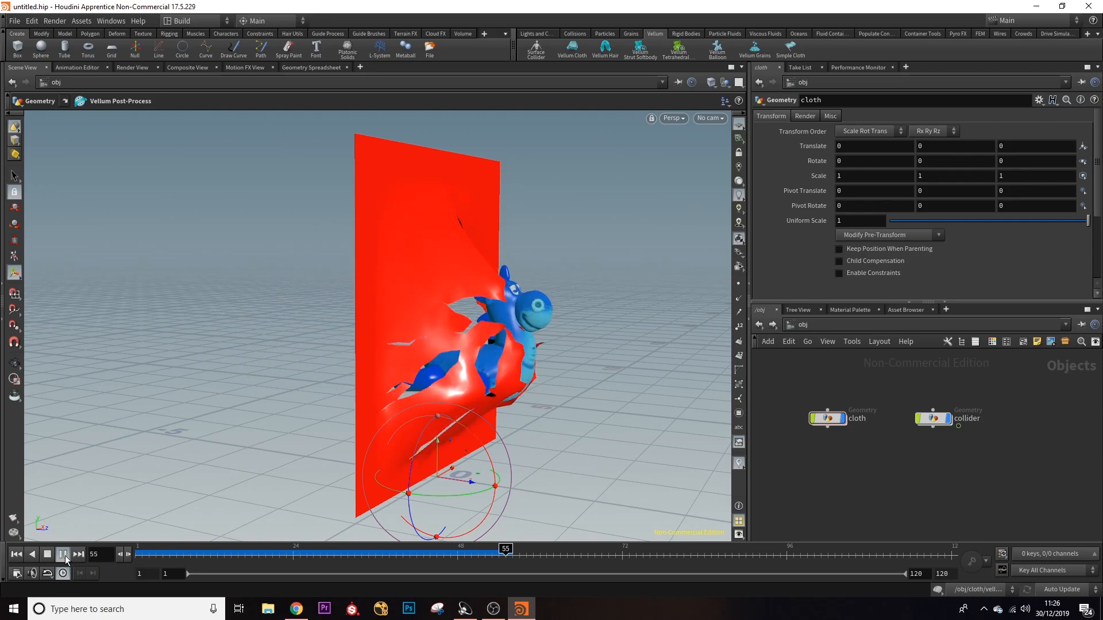
pyautogui.click(65, 555)
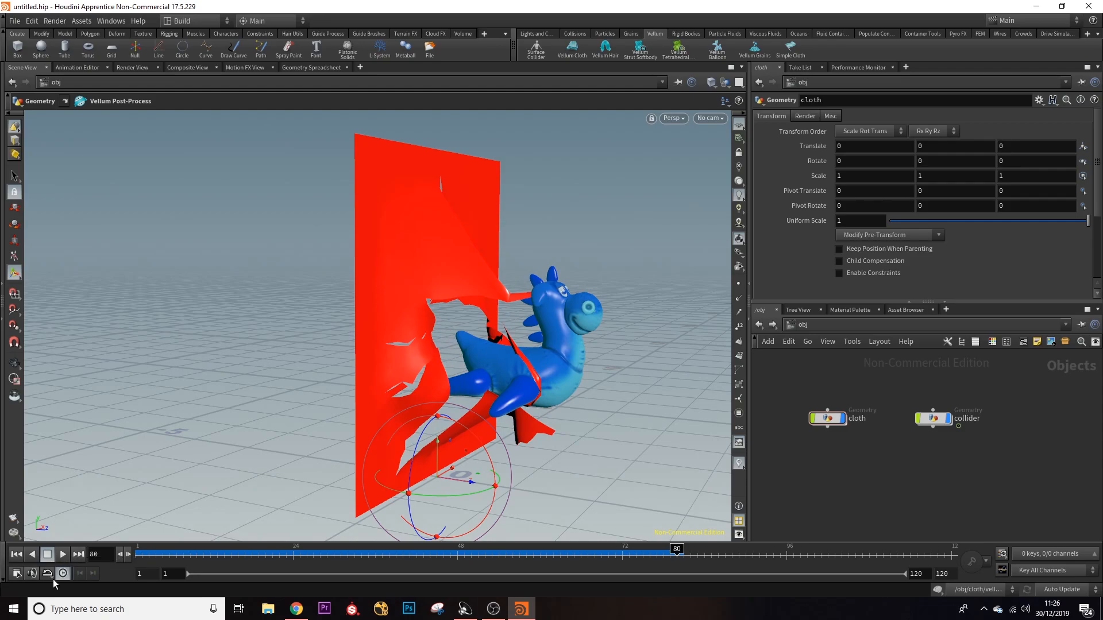
pyautogui.moveTo(675, 549); pyautogui.dragTo(110, 551)
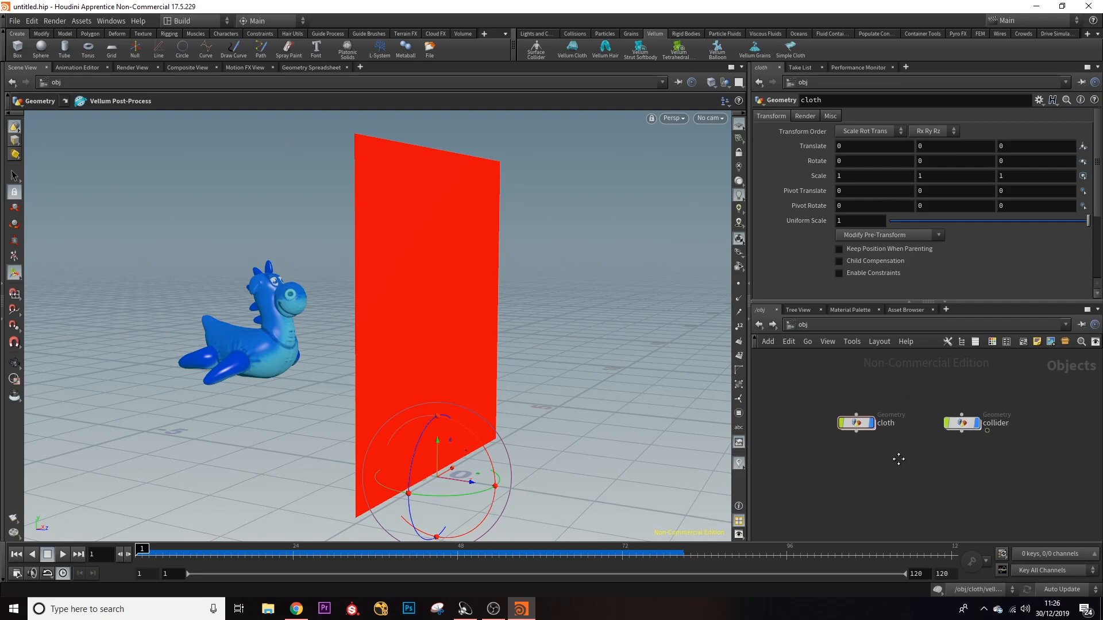
# - Enter the cloth object's network and examine the size, rows and columns of grid1
pyautogui.doubleClick(828, 418)
pyautogui.scroll(5, 905, 397)
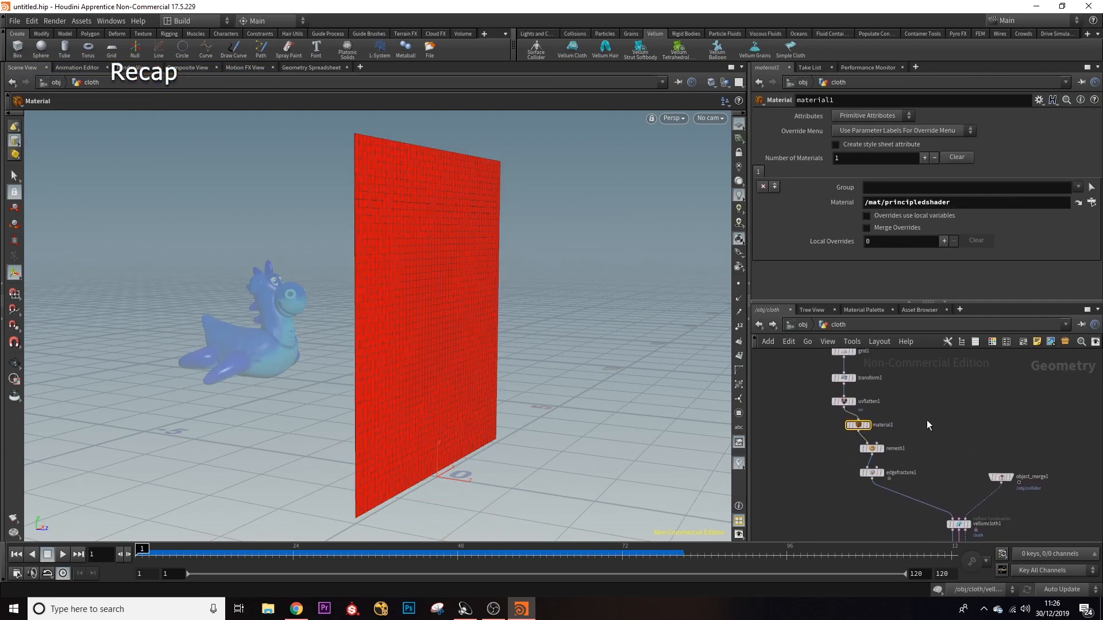
pyautogui.moveTo(679, 304); pyautogui.dragTo(571, 271)
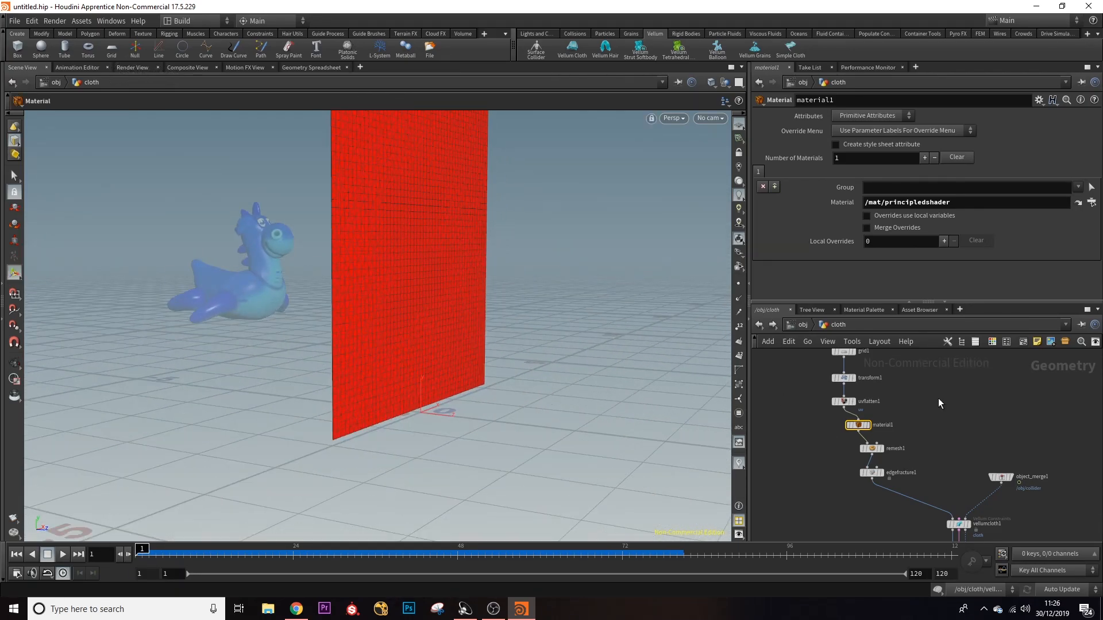
pyautogui.scroll(3, 898, 401)
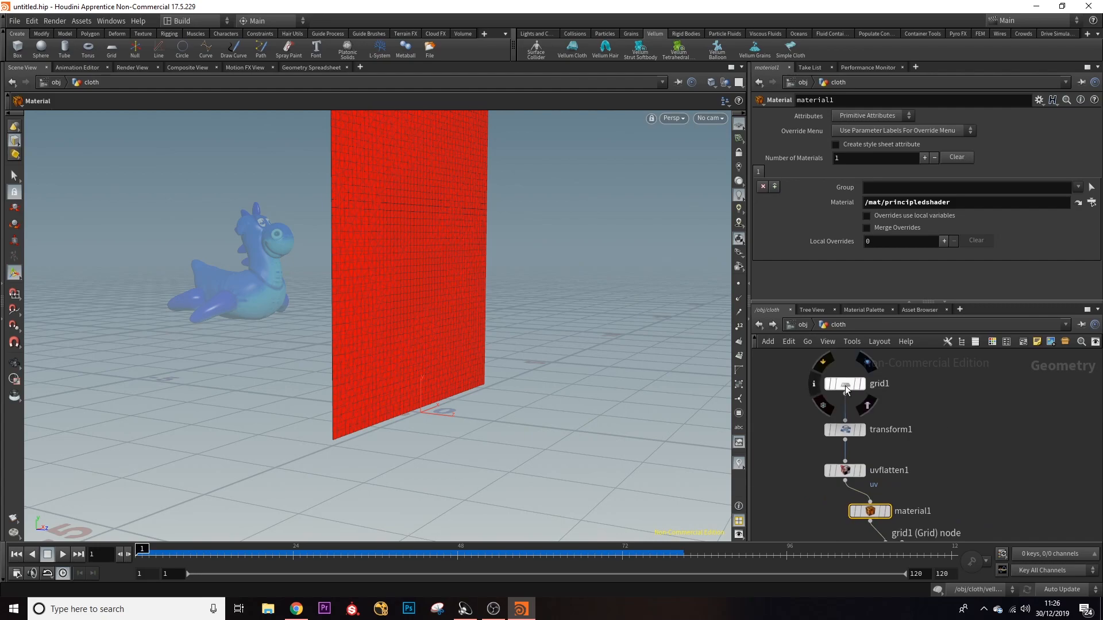
pyautogui.click(846, 386)
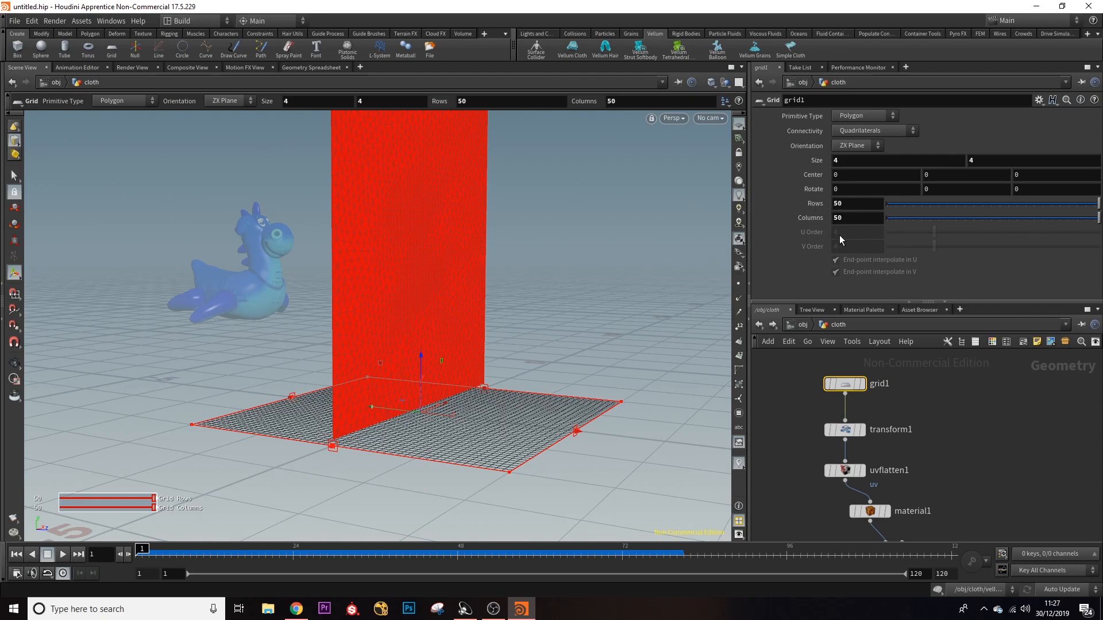
pyautogui.keyDown('alt'); pyautogui.moveTo(593, 305); pyautogui.dragTo(598, 347); pyautogui.keyUp('alt')
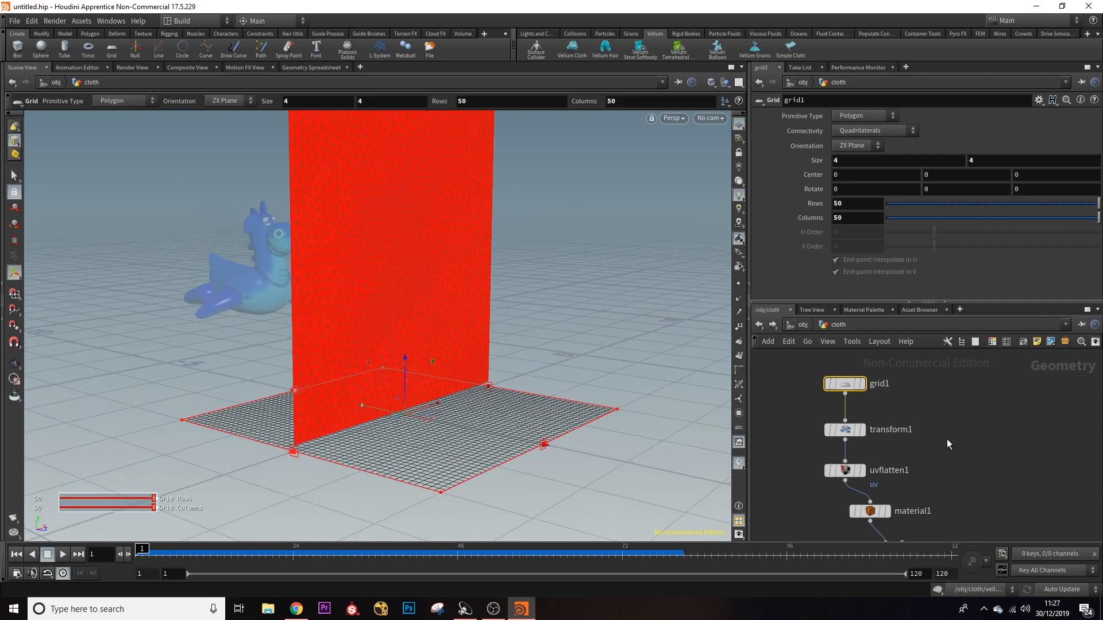
# - Inspect uvflatten1, material1 and remesh1 in turn, checking their parameters and the mesh each one produces
pyautogui.moveTo(937, 444); pyautogui.dragTo(919, 404, button='middle')
pyautogui.moveTo(934, 449); pyautogui.dragTo(931, 407, button='middle')
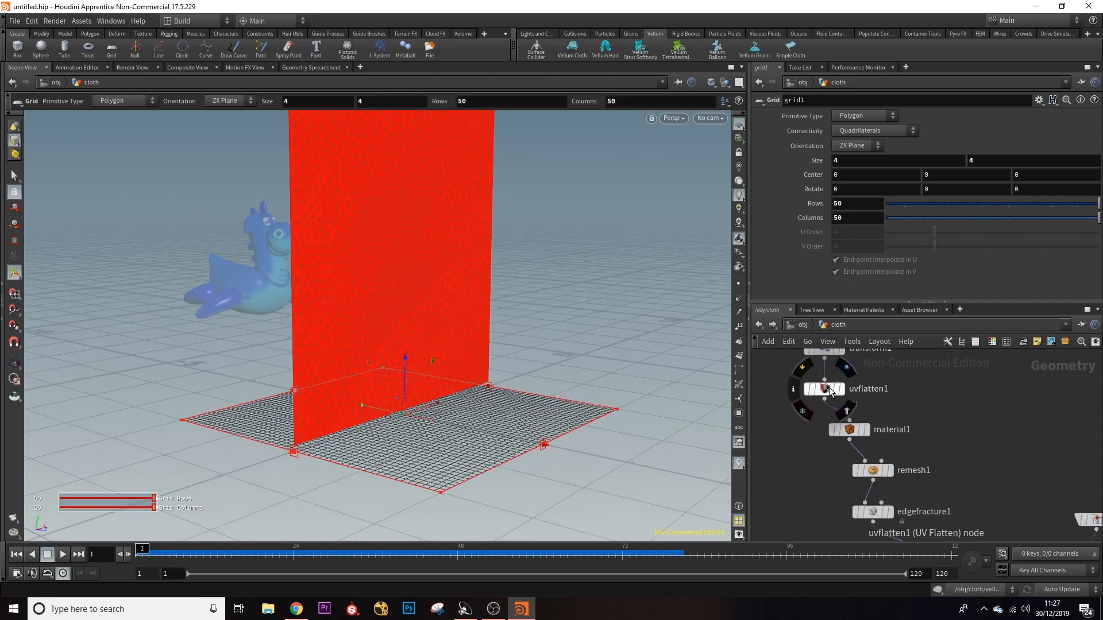
pyautogui.click(834, 391)
pyautogui.keyDown('alt'); pyautogui.moveTo(622, 372); pyautogui.dragTo(593, 293); pyautogui.keyUp('alt')
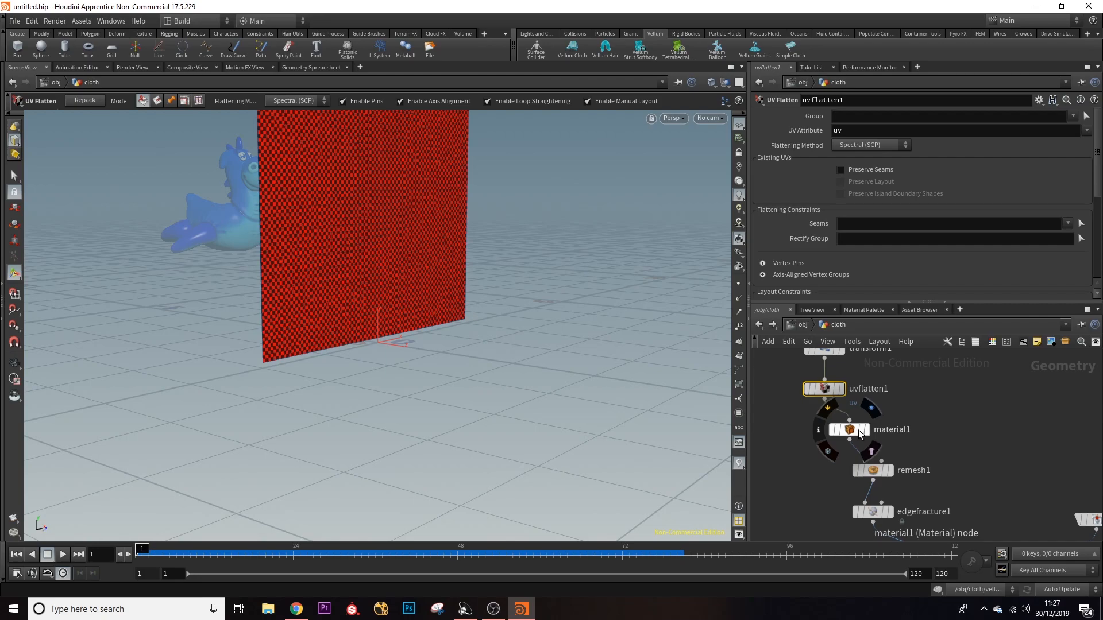
pyautogui.click(860, 435)
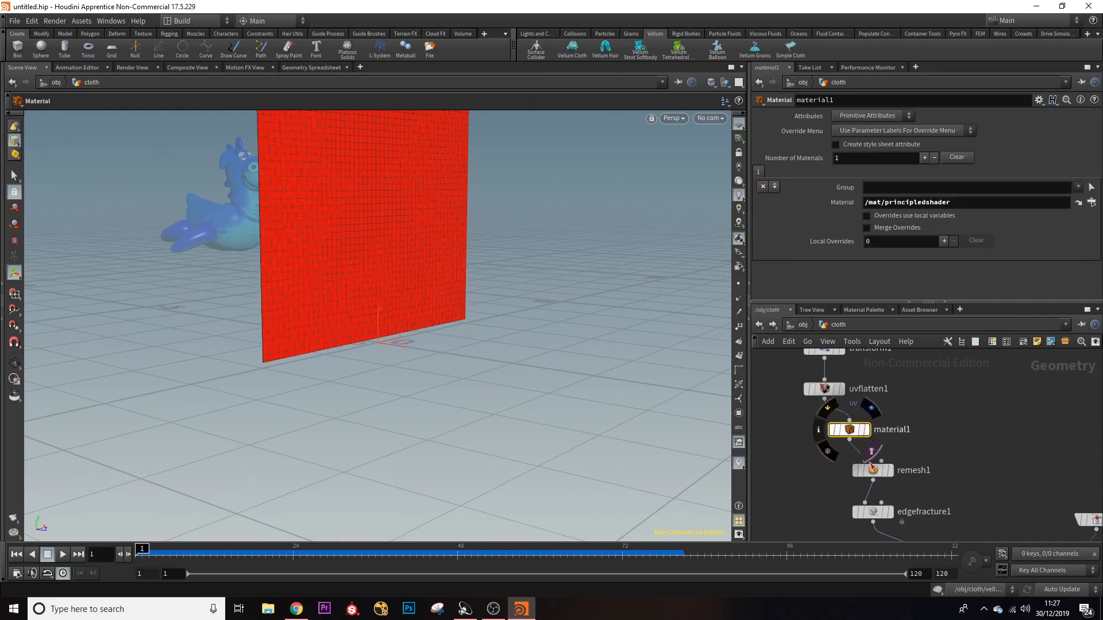
pyautogui.click(872, 471)
pyautogui.moveTo(1003, 446); pyautogui.dragTo(970, 438, button='middle')
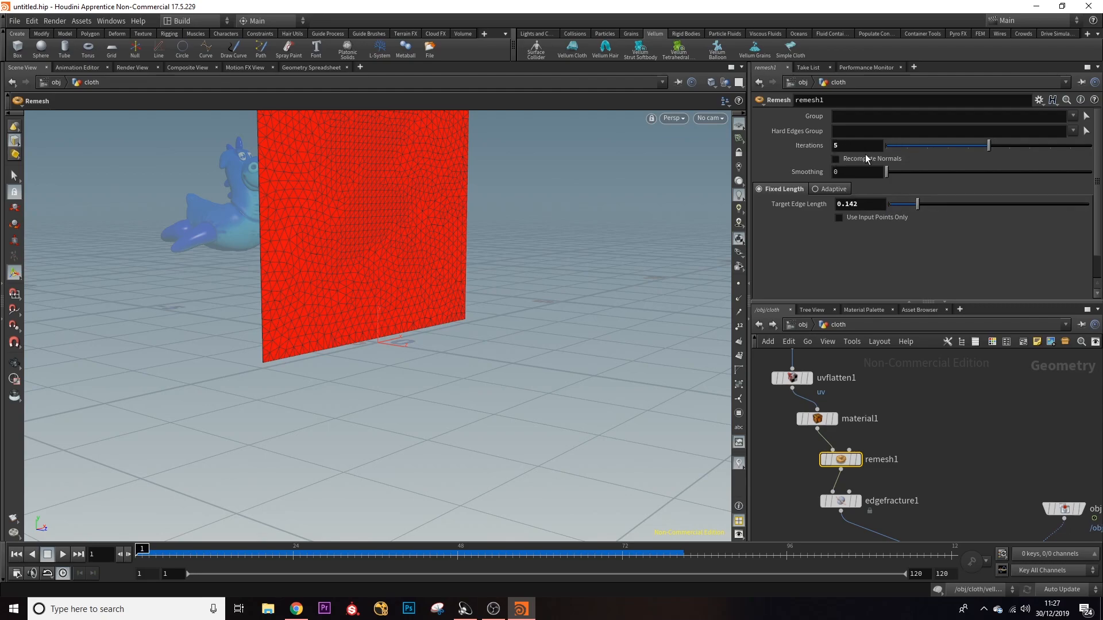
# - Visualize the piece attribute of edgefracture1 in the viewport and set its Initial Pieces to 31
pyautogui.moveTo(930, 471); pyautogui.dragTo(922, 388, button='middle')
pyautogui.click(834, 419)
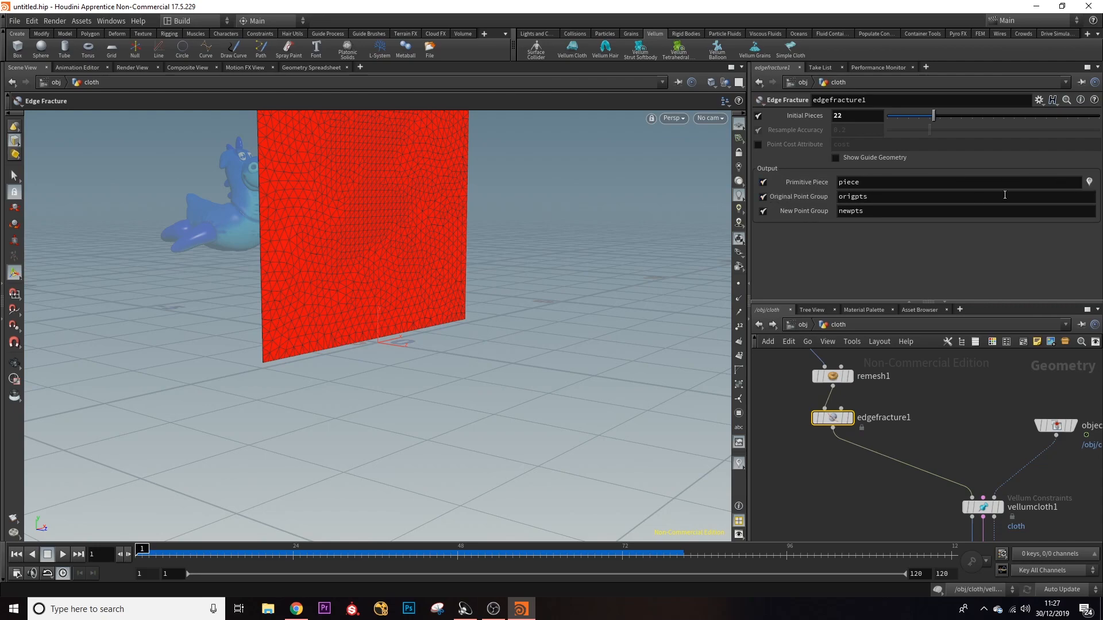
pyautogui.click(1091, 182)
pyautogui.click(1093, 183)
pyautogui.click(1093, 183)
pyautogui.click(1093, 183)
pyautogui.click(1094, 183)
pyautogui.moveTo(940, 117)
pyautogui.mouseDown()
pyautogui.moveTo(973, 124)
pyautogui.moveTo(930, 122)
pyautogui.moveTo(949, 125)
pyautogui.mouseUp()
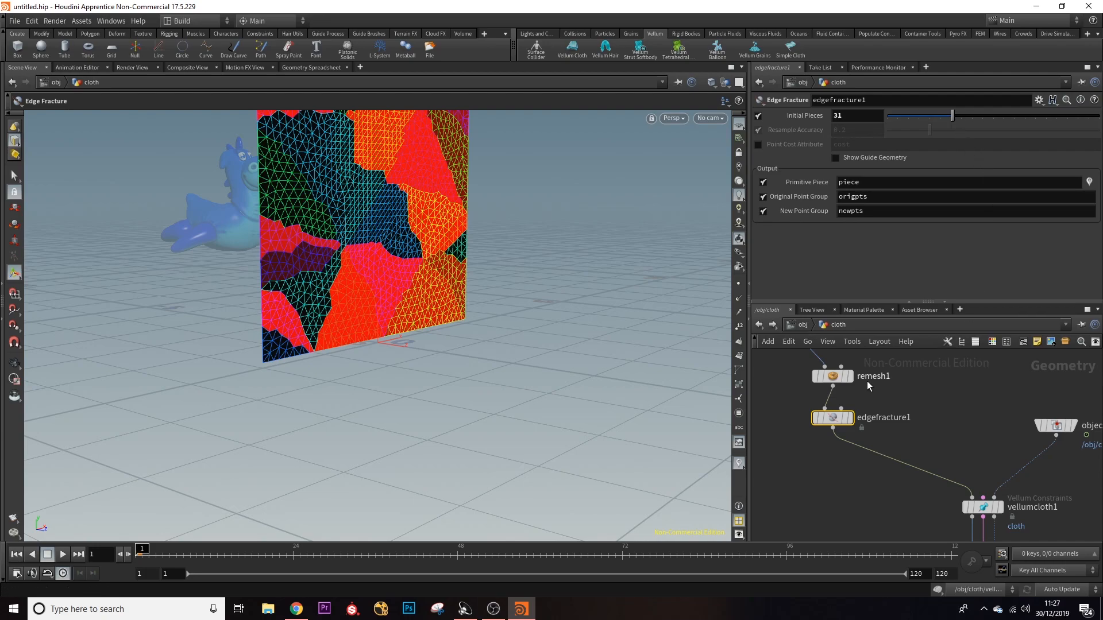
# - Examine the object_merge1 node feeding the collision input of vellumcloth1, including its object path and Transform setting
pyautogui.moveTo(931, 439); pyautogui.dragTo(815, 385, button='middle')
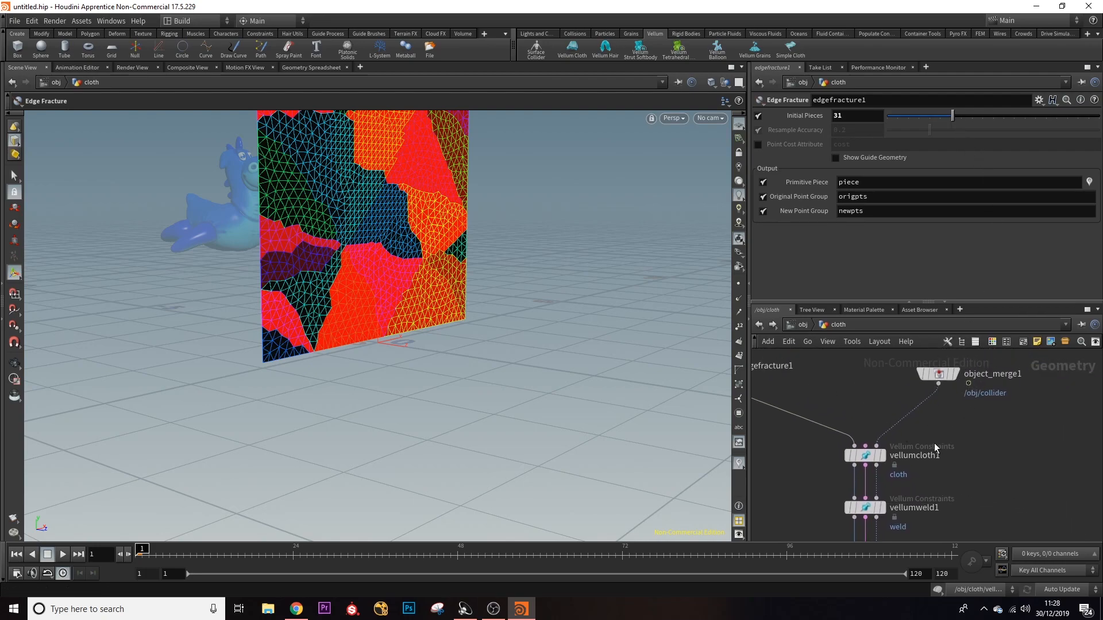
pyautogui.moveTo(955, 442); pyautogui.dragTo(947, 462, button='middle')
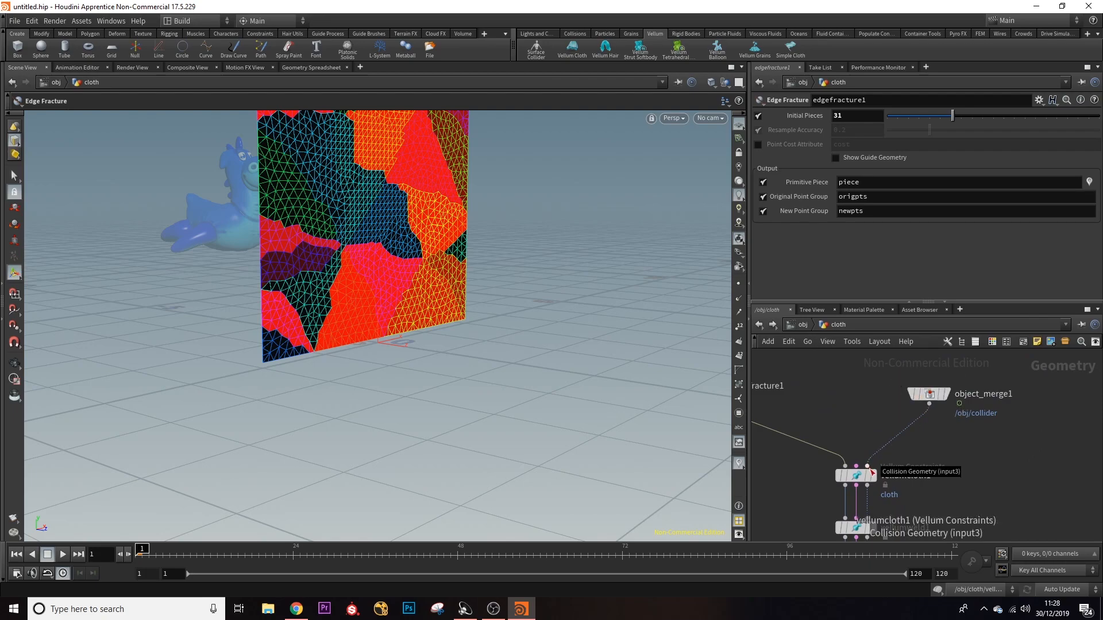
pyautogui.moveTo(872, 473); pyautogui.dragTo(919, 451, button='middle')
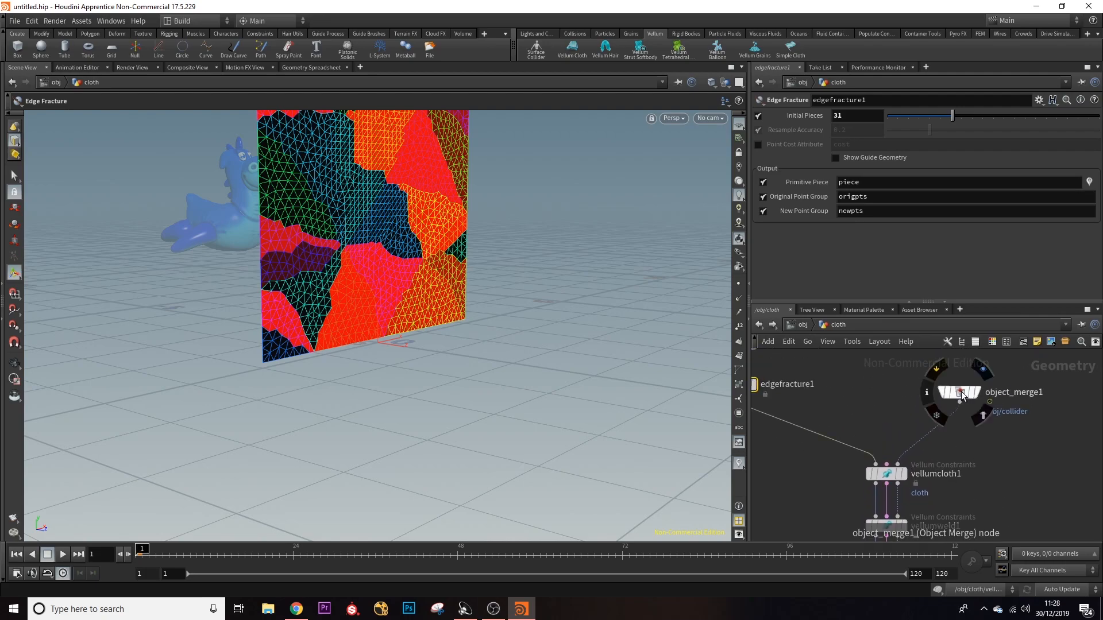
pyautogui.click(959, 392)
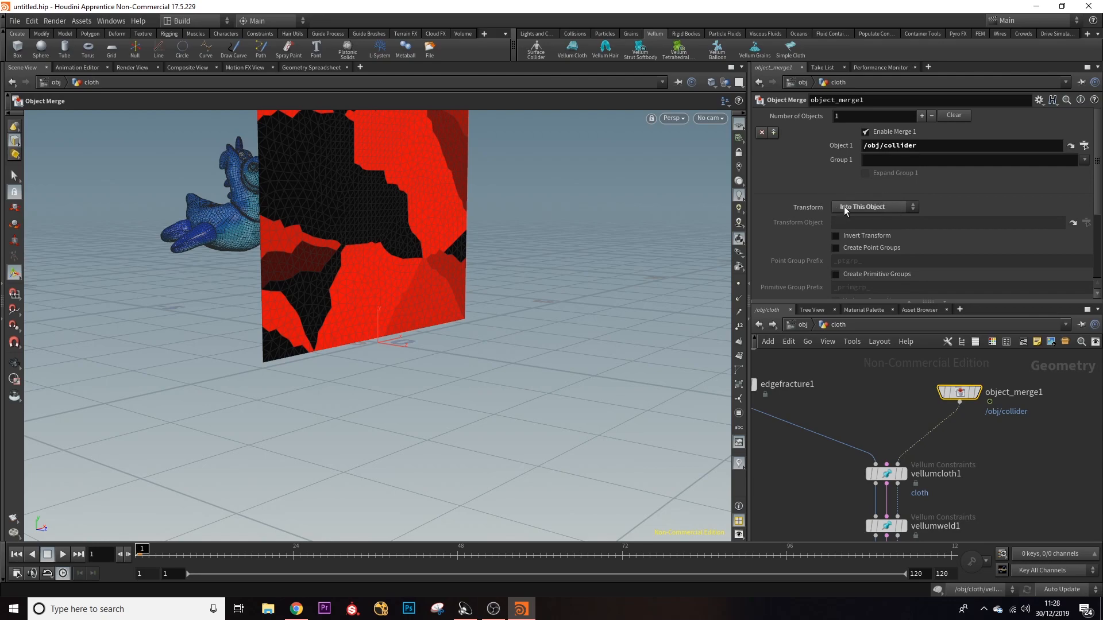
pyautogui.moveTo(986, 493); pyautogui.dragTo(999, 410, button='middle')
# - Reselect the Pin Points of vellumcloth1 as bands of points along all four edges of the cloth
pyautogui.click(899, 391)
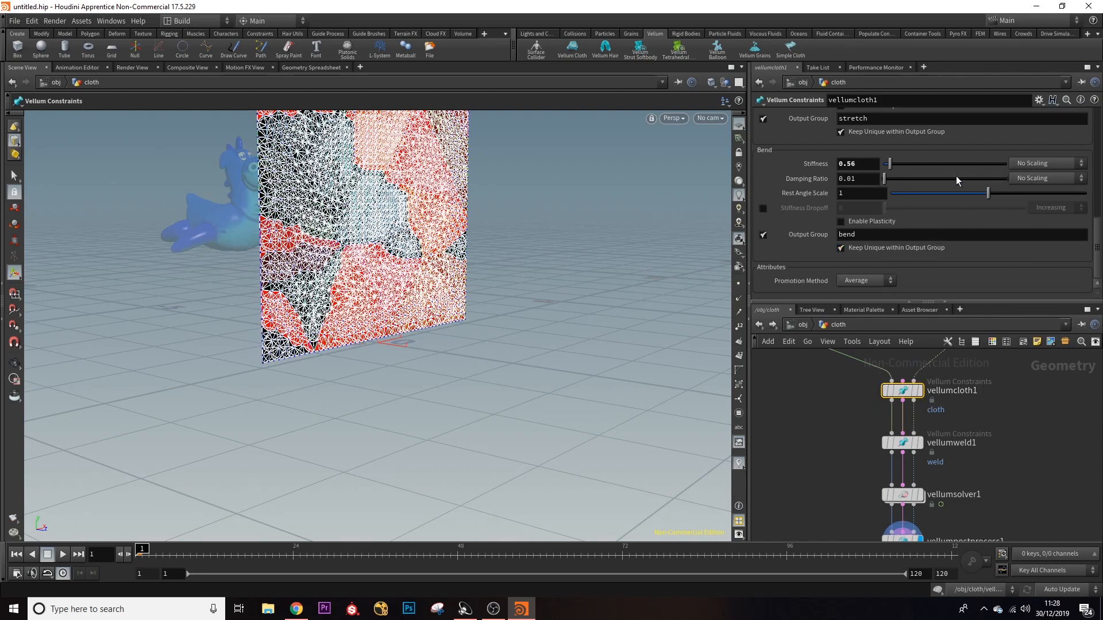
pyautogui.scroll(10, 957, 181)
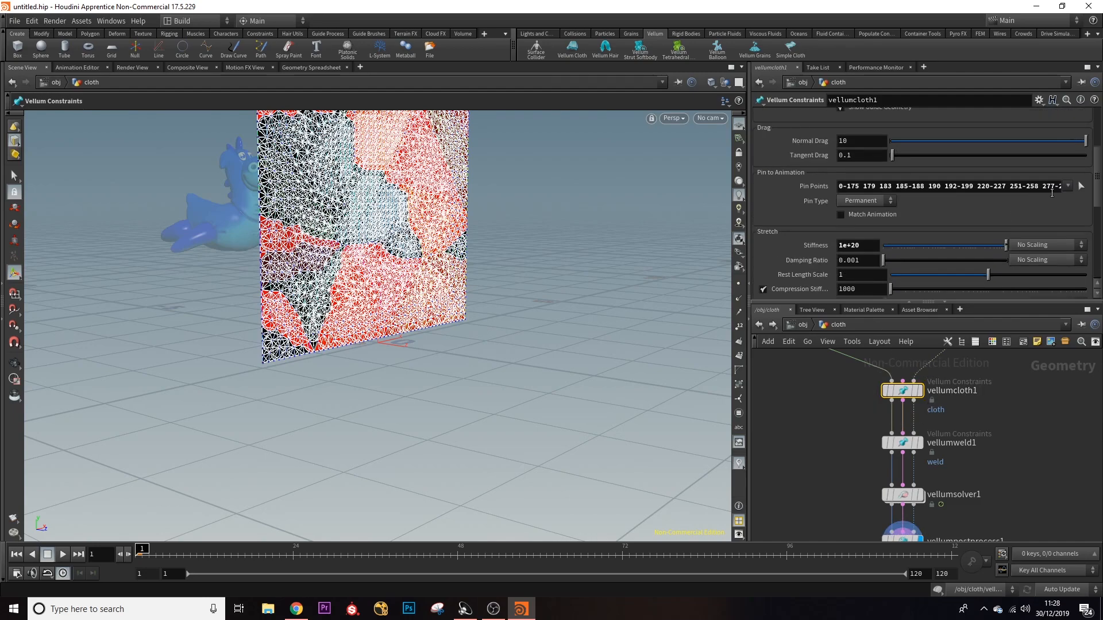
pyautogui.click(1081, 186)
pyautogui.click(593, 205)
pyautogui.keyDown('alt'); pyautogui.moveTo(591, 202); pyautogui.dragTo(574, 269); pyautogui.keyUp('alt')
pyautogui.moveTo(294, 141); pyautogui.dragTo(347, 435)
pyautogui.keyDown('shift'); pyautogui.moveTo(588, 123); pyautogui.dragTo(515, 423); pyautogui.keyUp('shift')
pyautogui.keyDown('shift'); pyautogui.moveTo(298, 410); pyautogui.dragTo(594, 360); pyautogui.keyUp('shift')
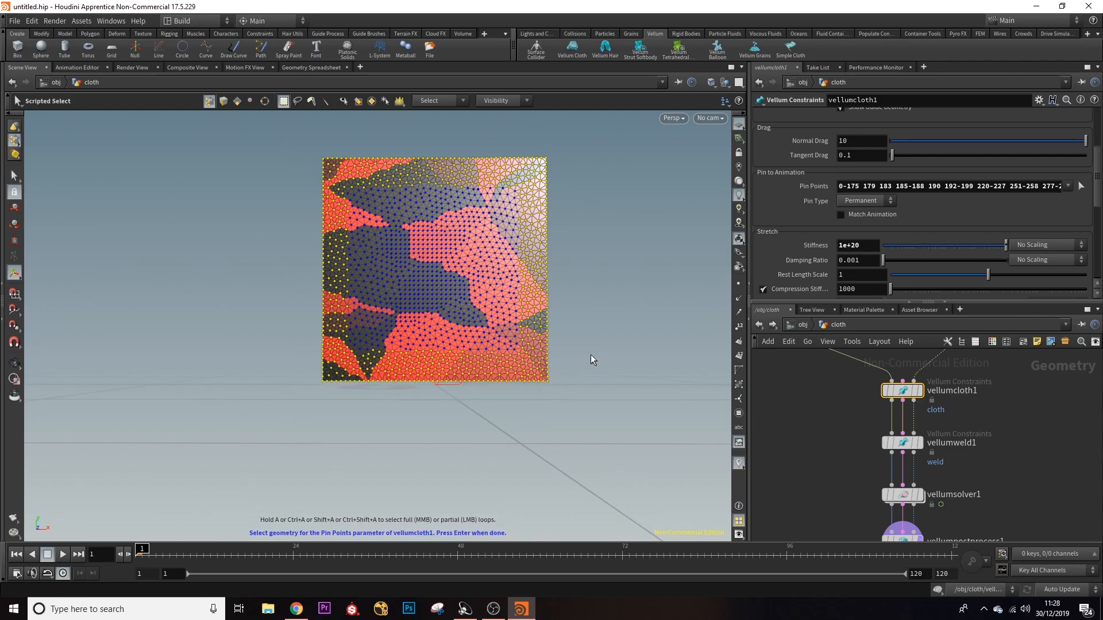
pyautogui.press('Return')
pyautogui.press('Escape')
pyautogui.moveTo(485, 316); pyautogui.dragTo(496, 340)
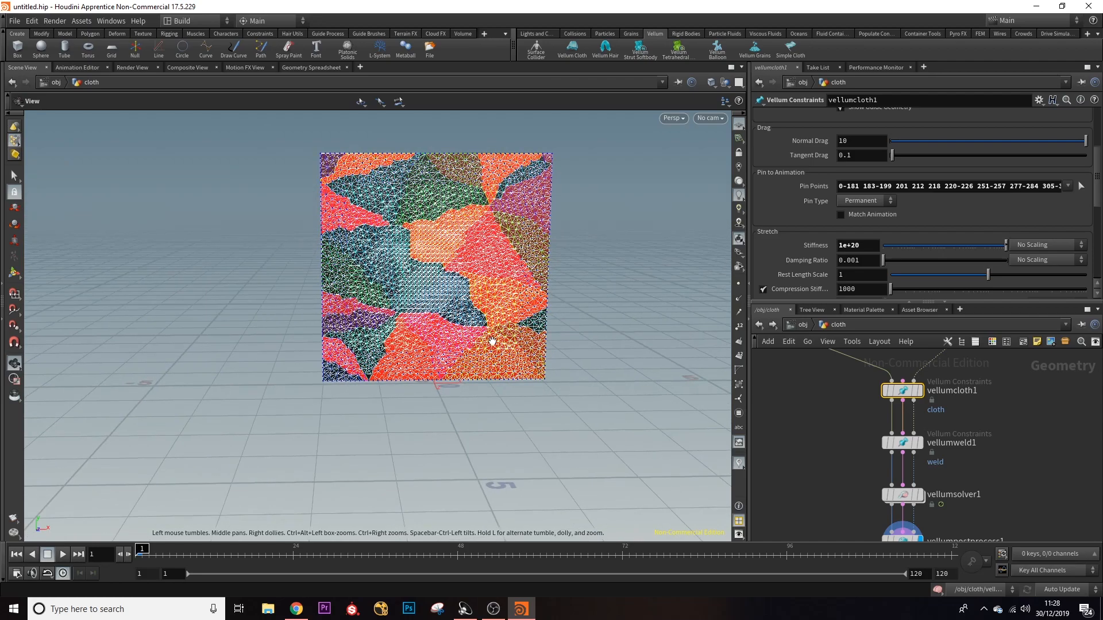
# - Set the Stretch Stiffness of vellumcloth1 to 1e+10
pyautogui.scroll(-2, 925, 192)
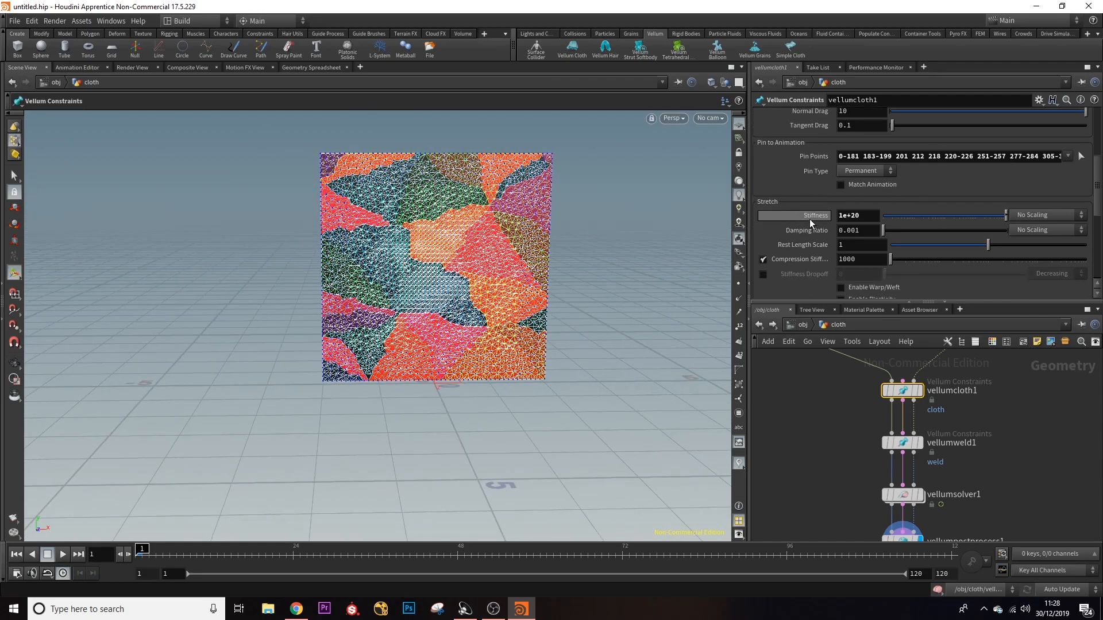
pyautogui.keyDown('alt'); pyautogui.moveTo(563, 247); pyautogui.dragTo(619, 262); pyautogui.keyUp('alt')
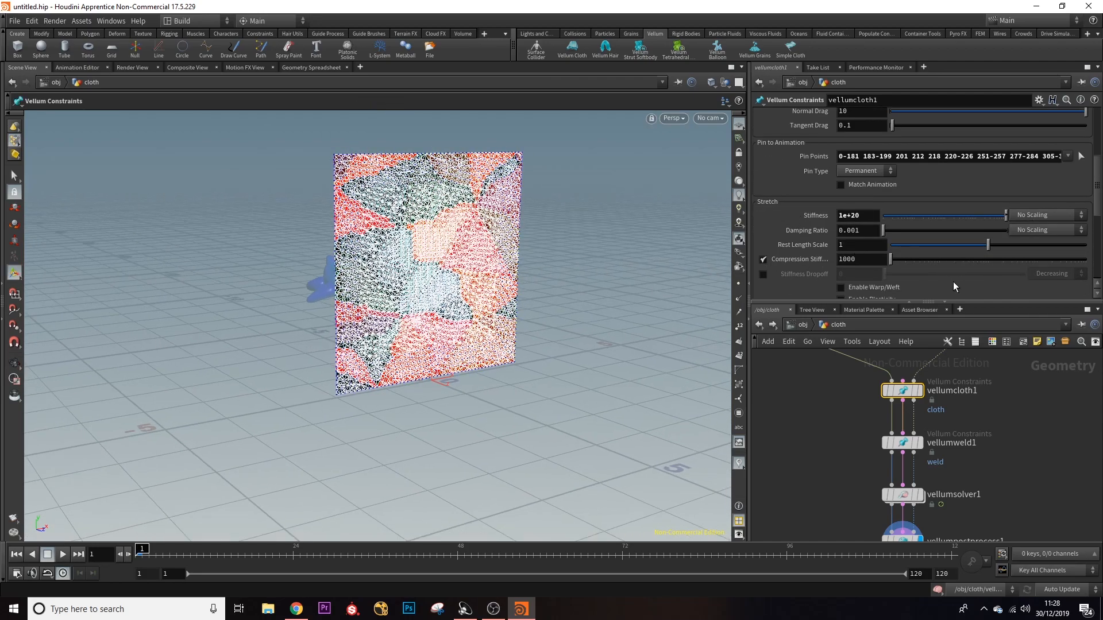
pyautogui.moveTo(860, 217); pyautogui.dragTo(849, 219)
pyautogui.write('10')
pyautogui.press('Return')
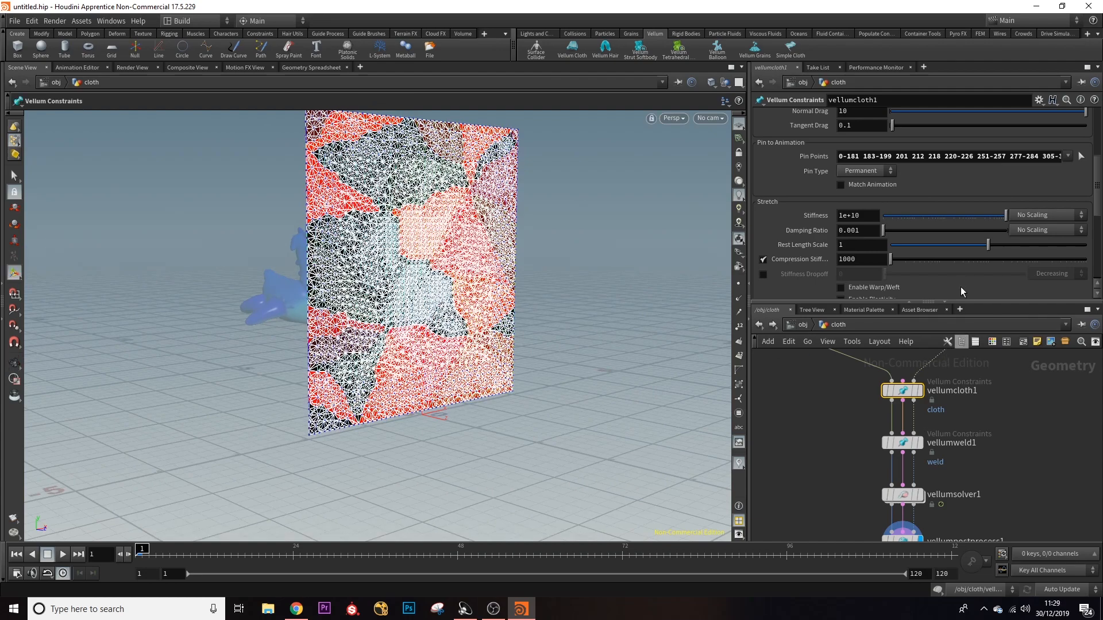
# - Review the compression stiffness, Enable Plasticity help and Bend options of vellumcloth1
pyautogui.scroll(-3, 871, 238)
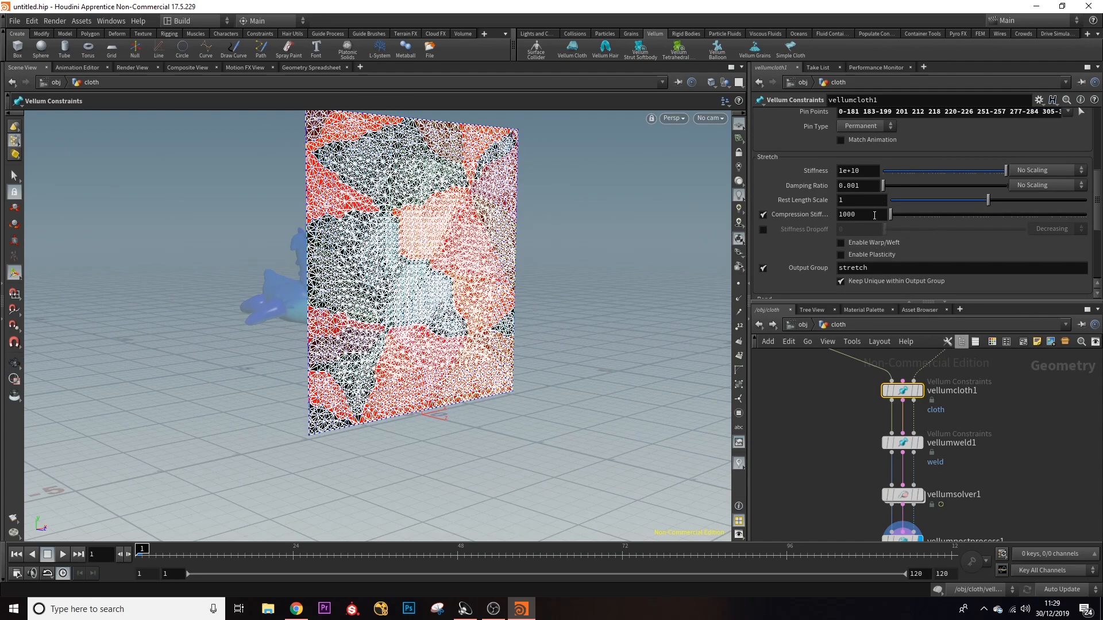
pyautogui.scroll(-2, 877, 216)
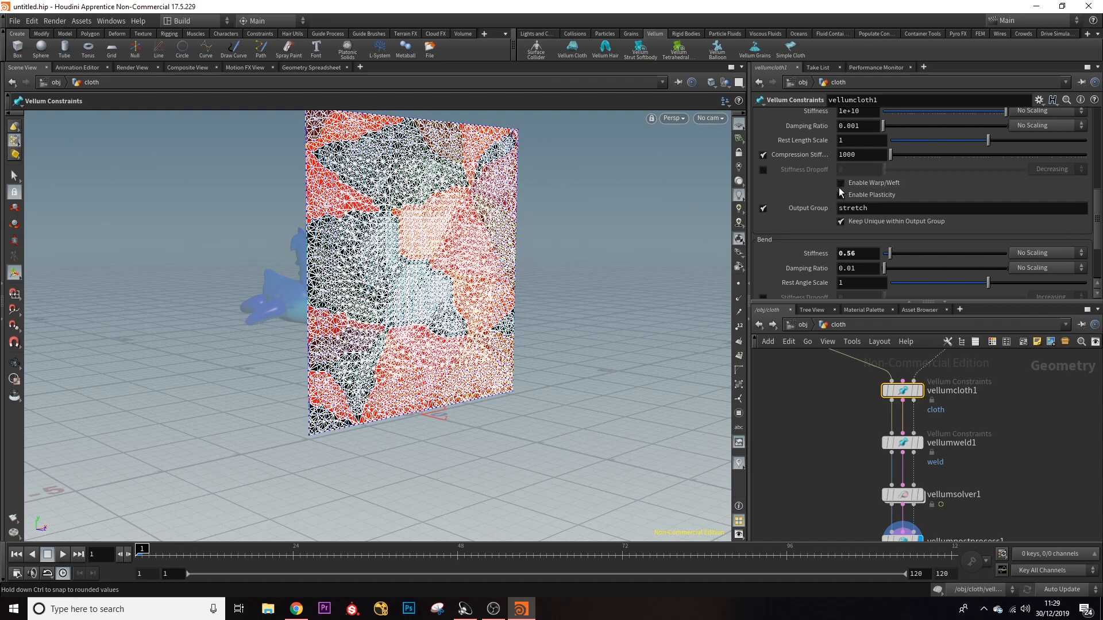
pyautogui.moveTo(843, 196)
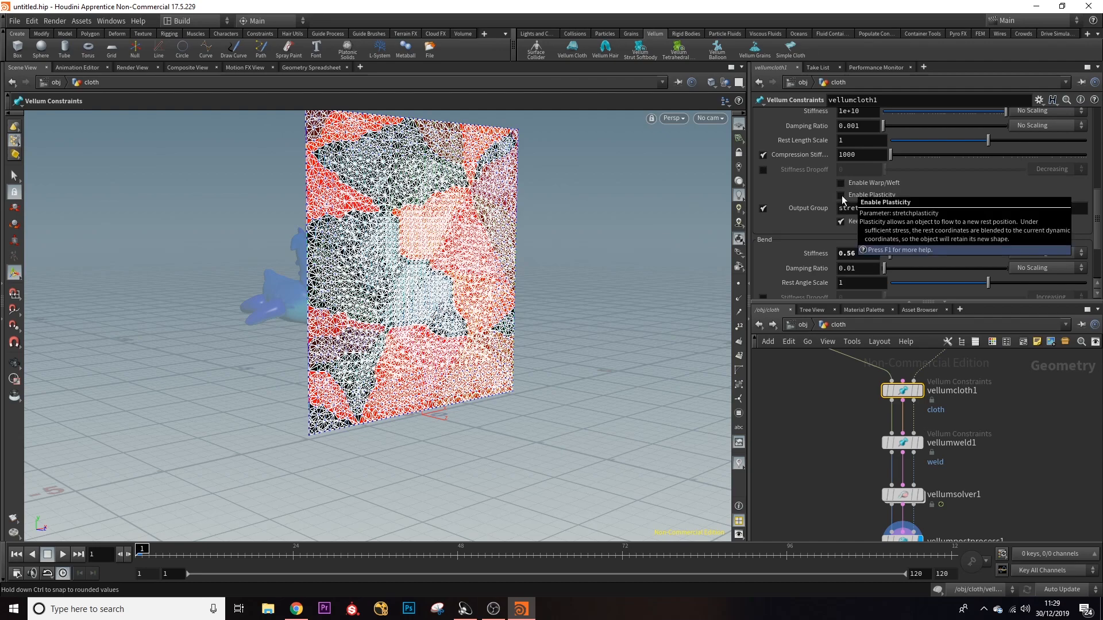
pyautogui.scroll(-5, 933, 162)
pyautogui.keyDown('alt'); pyautogui.moveTo(442, 282); pyautogui.dragTo(419, 285); pyautogui.keyUp('alt')
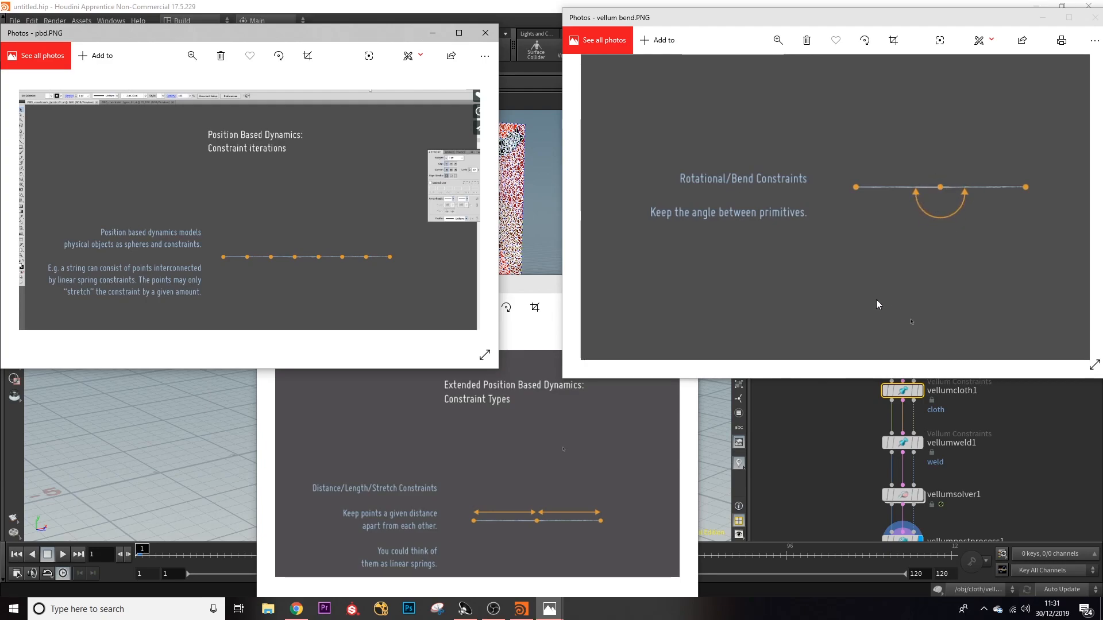
# - Return from the constraint reference images to Houdini and compare the Stretch and Bend settings of vellumcloth1
pyautogui.click(793, 437)
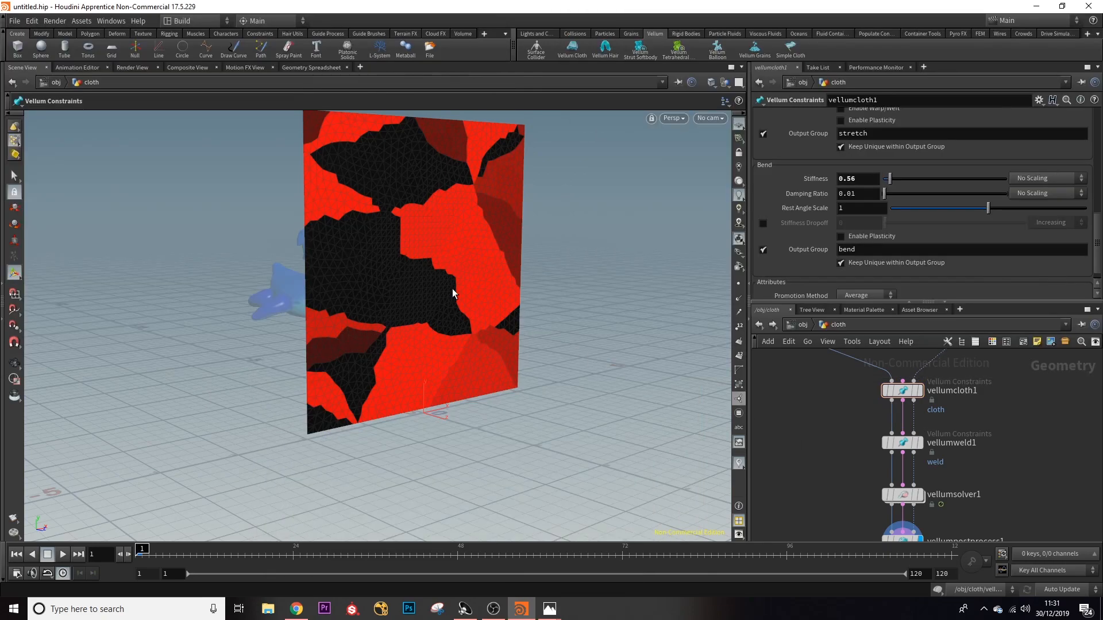
pyautogui.keyDown('alt'); pyautogui.moveTo(446, 337); pyautogui.dragTo(490, 343); pyautogui.keyUp('alt')
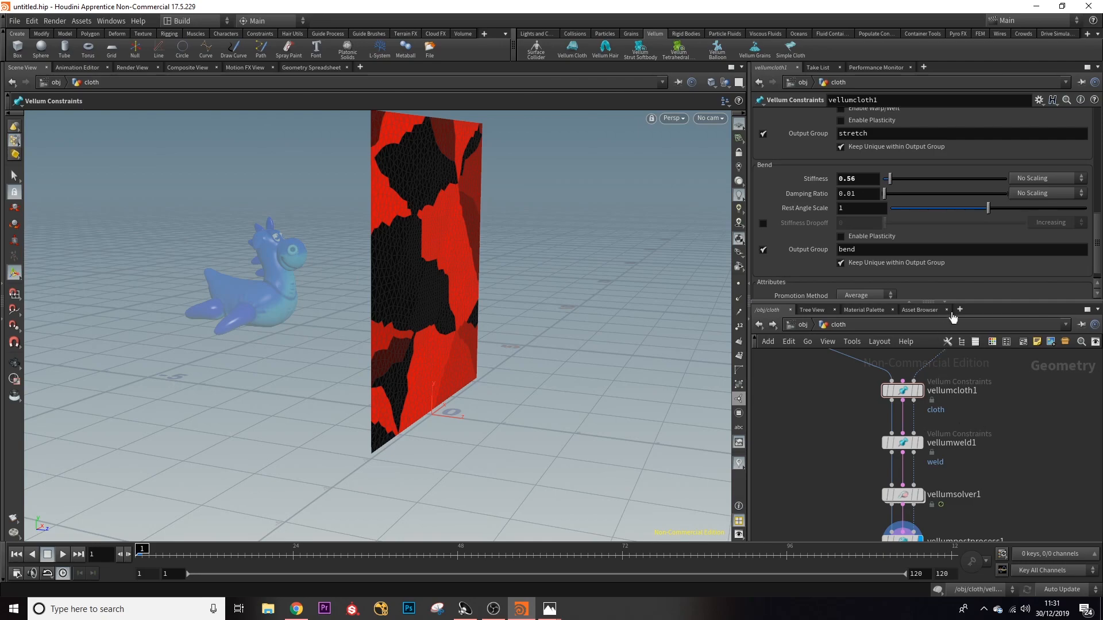
pyautogui.scroll(2, 897, 222)
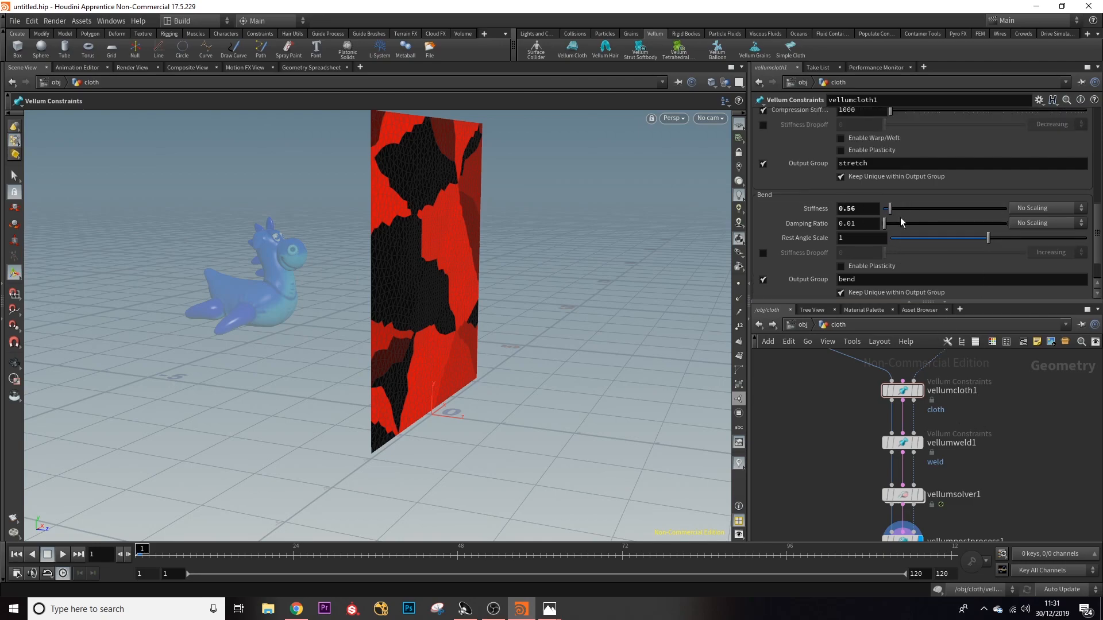
pyautogui.scroll(6, 799, 184)
pyautogui.scroll(-5, 793, 201)
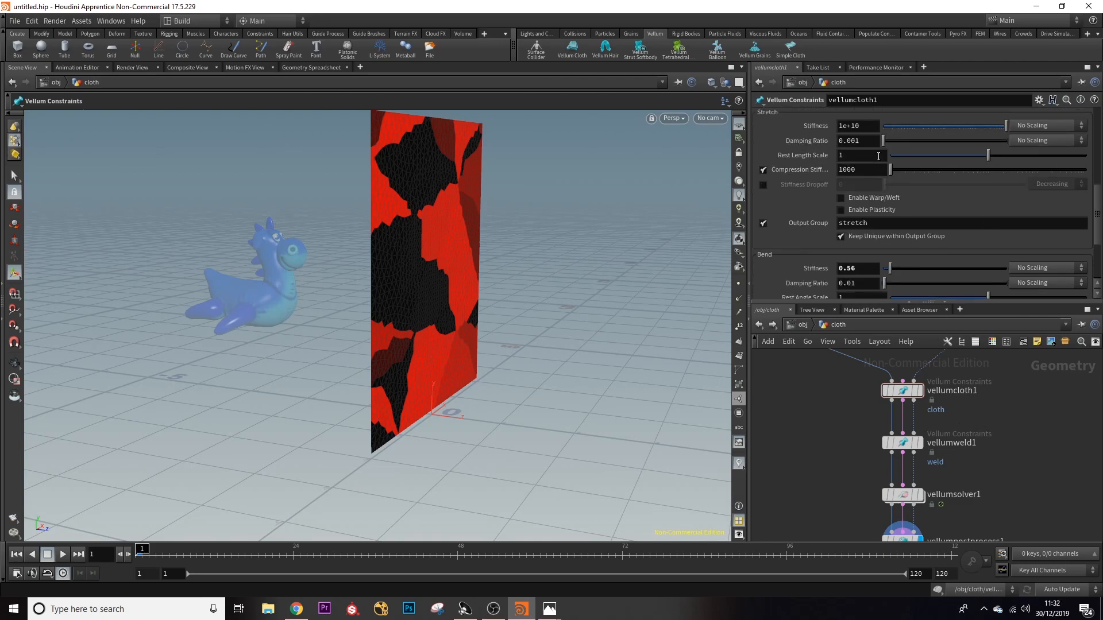
pyautogui.moveTo(1014, 485); pyautogui.dragTo(996, 506, button='middle')
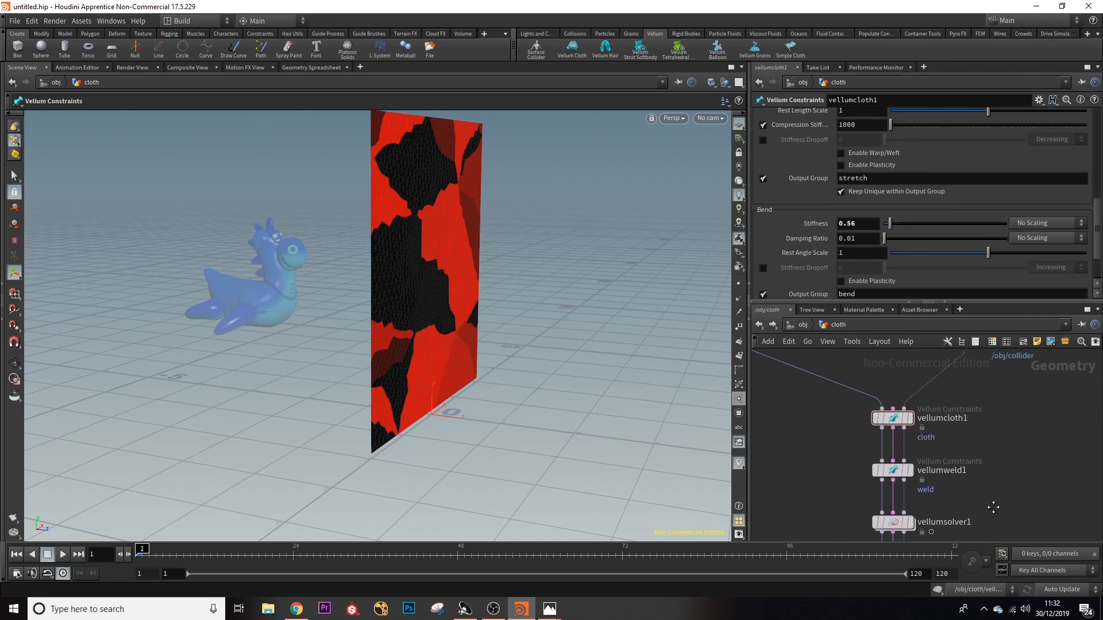
pyautogui.click(889, 418)
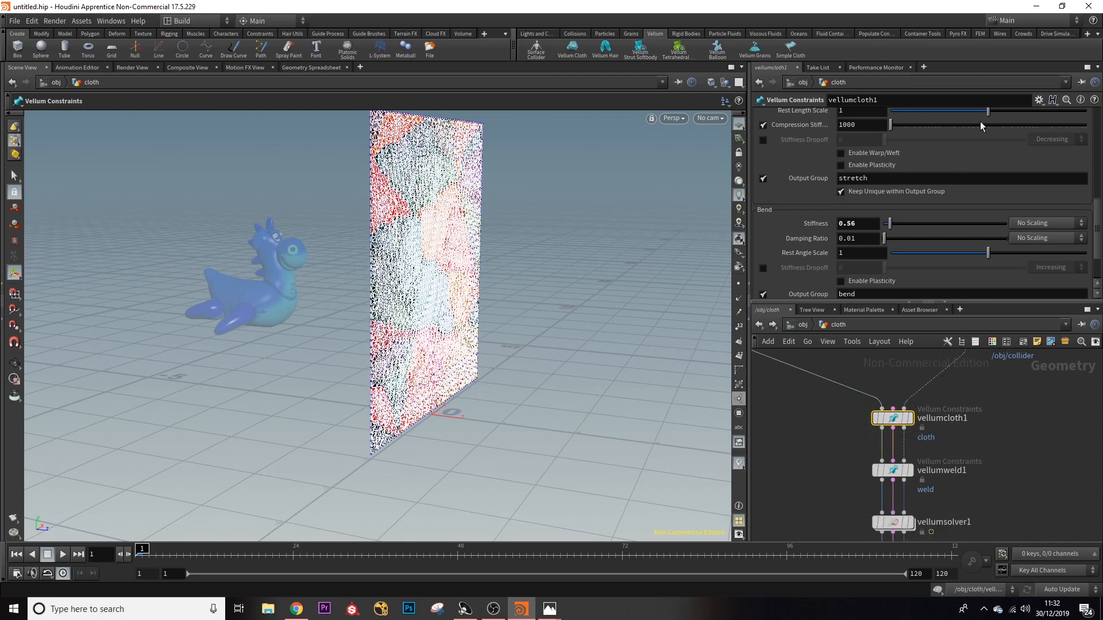
pyautogui.scroll(-2, 942, 172)
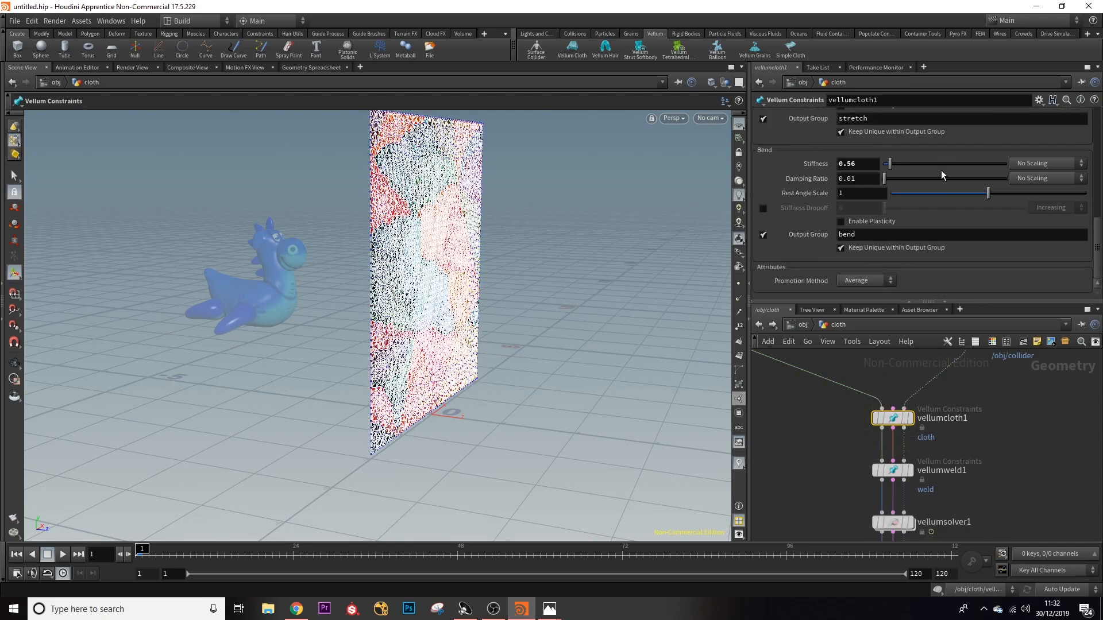
# - Examine the target, closest point and bend settings of vellumweld1 and its weld constraints between the cloth pieces
pyautogui.click(894, 472)
pyautogui.scroll(3, 964, 230)
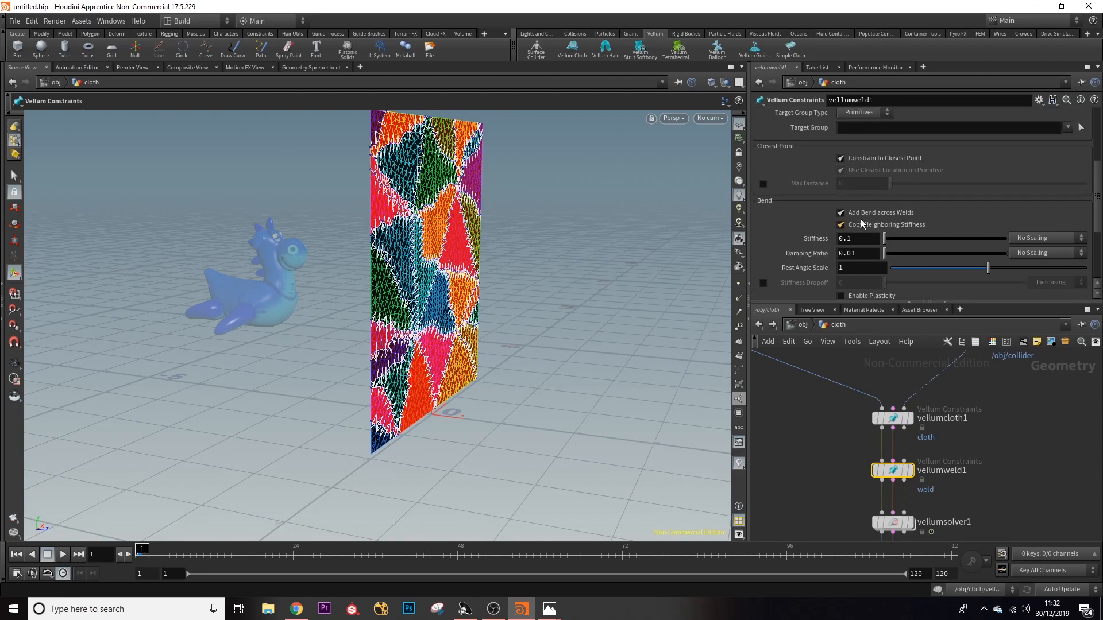
pyautogui.scroll(2, 862, 219)
pyautogui.keyDown('alt'); pyautogui.moveTo(470, 269); pyautogui.dragTo(369, 245); pyautogui.keyUp('alt')
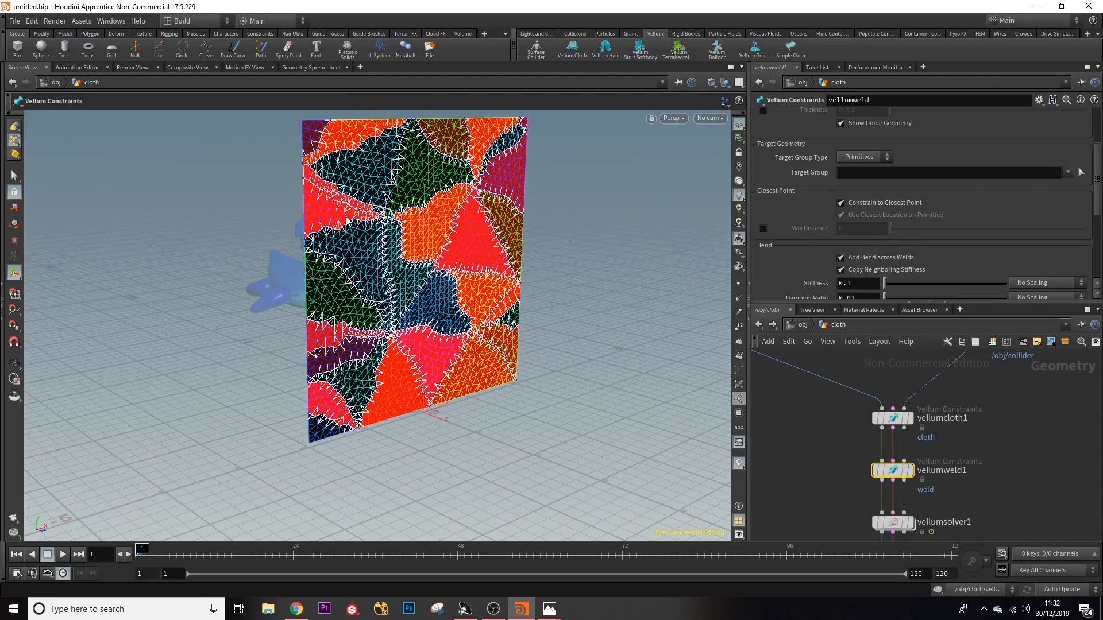
# - Set both the Wind Drag and the vertical Gravity of vellumsolver1 to 0
pyautogui.scroll(-5, 942, 236)
pyautogui.moveTo(1018, 487); pyautogui.dragTo(979, 375, button='middle')
pyautogui.click(855, 415)
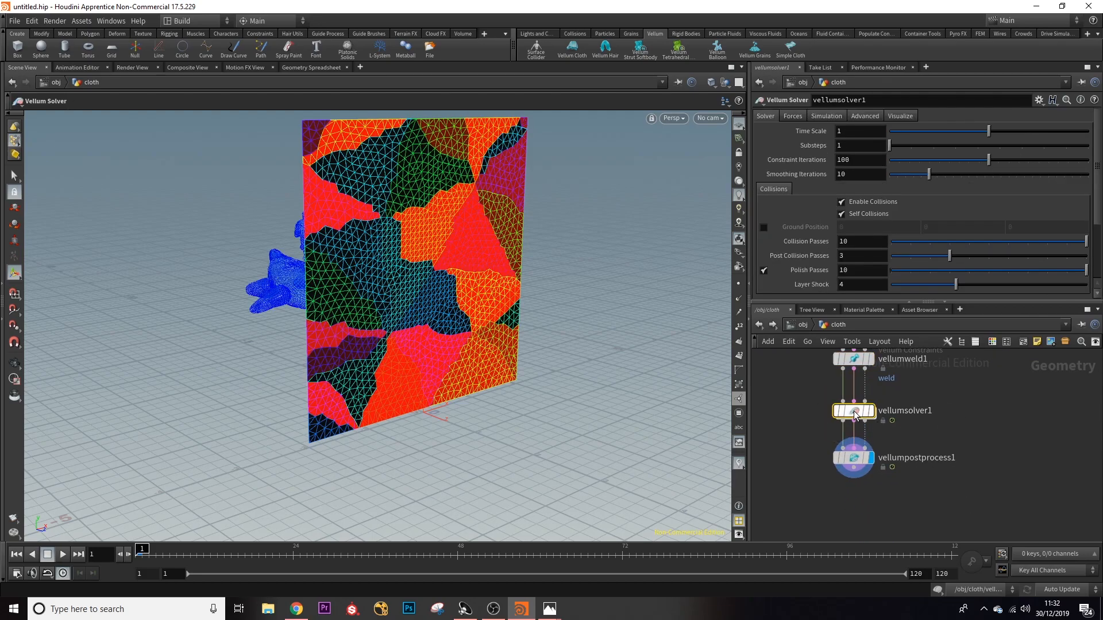
pyautogui.click(793, 116)
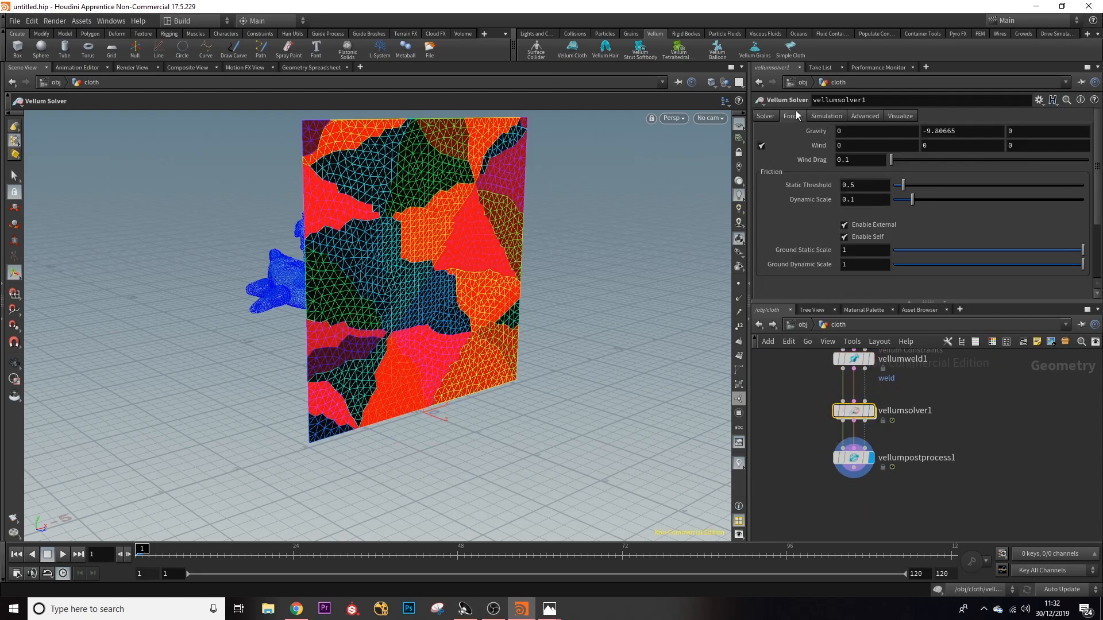
pyautogui.moveTo(864, 163); pyautogui.dragTo(776, 163)
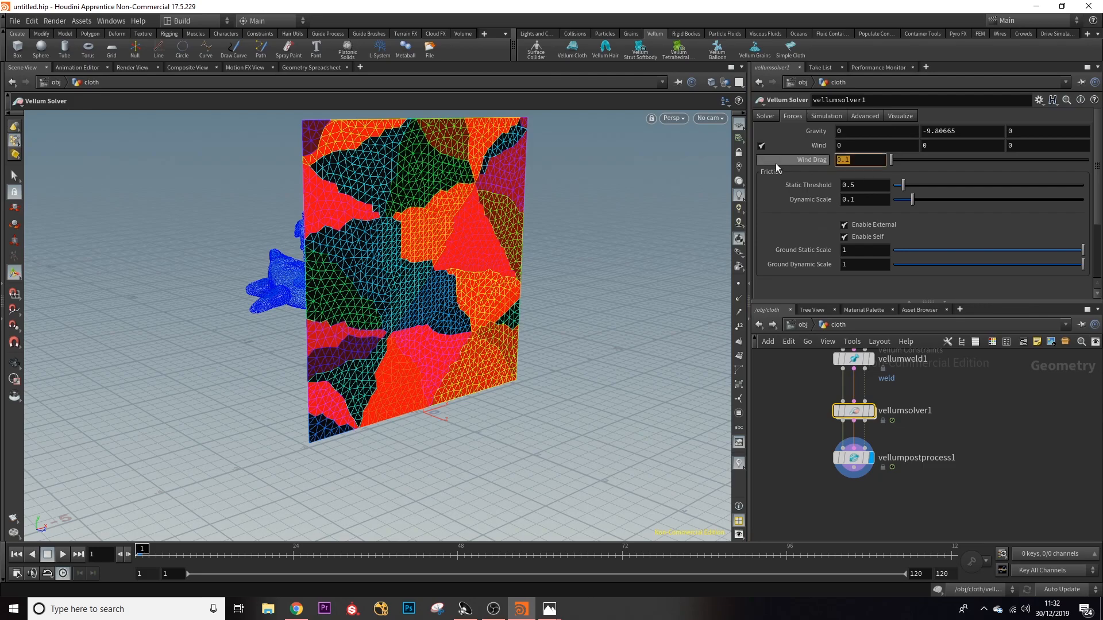
pyautogui.write('0')
pyautogui.press('Return')
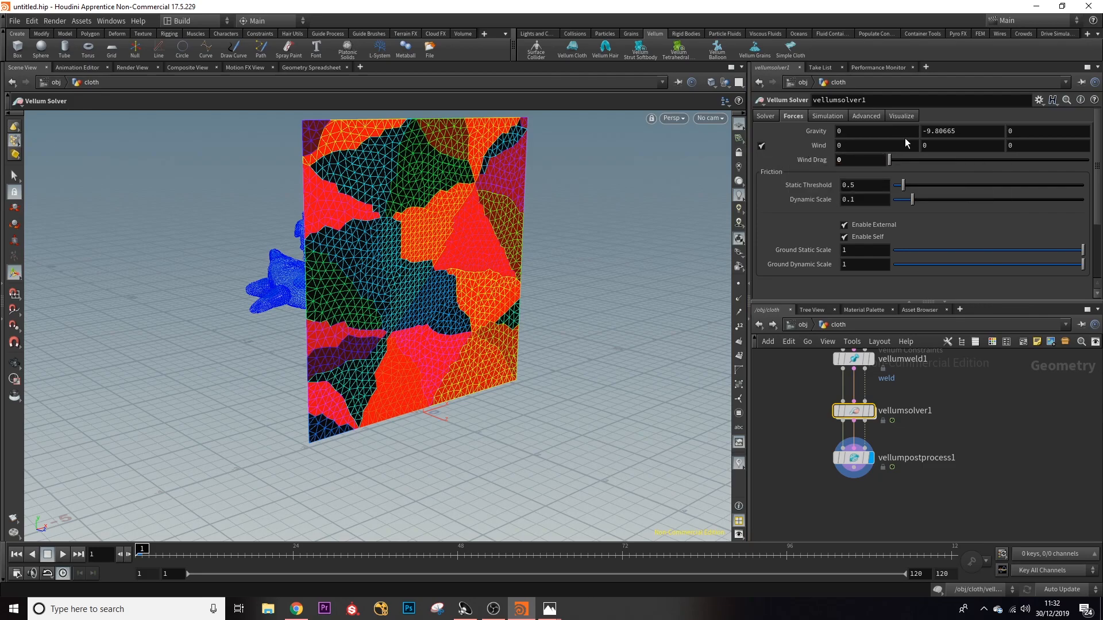
pyautogui.doubleClick(972, 132)
pyautogui.write('0')
pyautogui.press('Return')
# - Play the zero-gravity simulation, view the cloth from the toy's side and return to frame 1
pyautogui.click(63, 554)
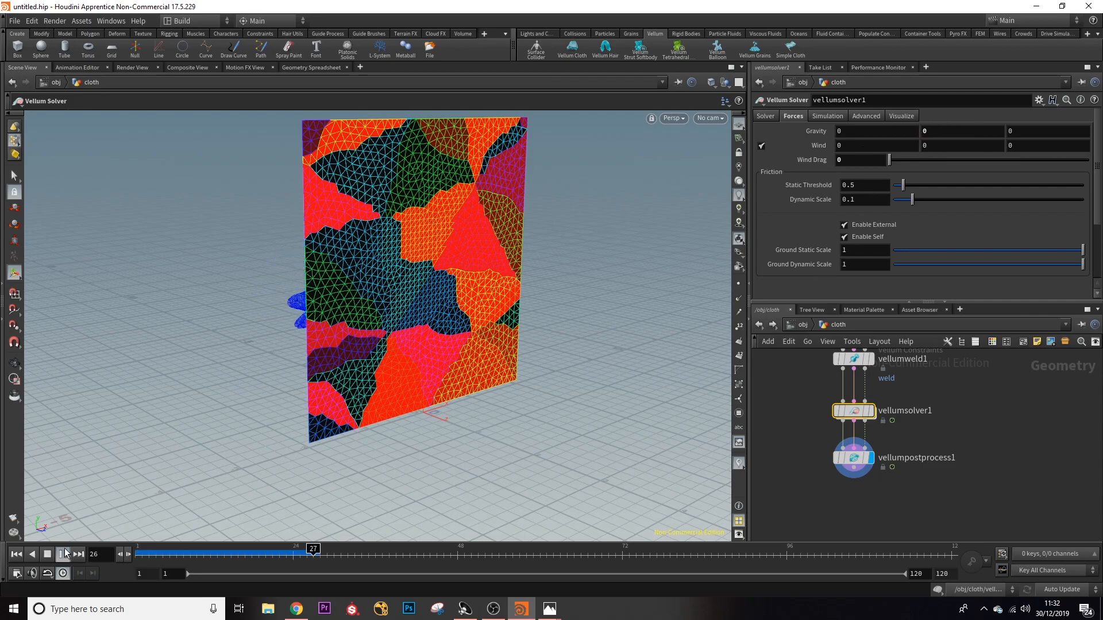
pyautogui.keyDown('alt'); pyautogui.moveTo(298, 397); pyautogui.dragTo(493, 315); pyautogui.keyUp('alt')
pyautogui.moveTo(471, 555); pyautogui.dragTo(138, 557)
pyautogui.keyDown('alt'); pyautogui.moveTo(301, 363); pyautogui.dragTo(348, 368); pyautogui.keyUp('alt')
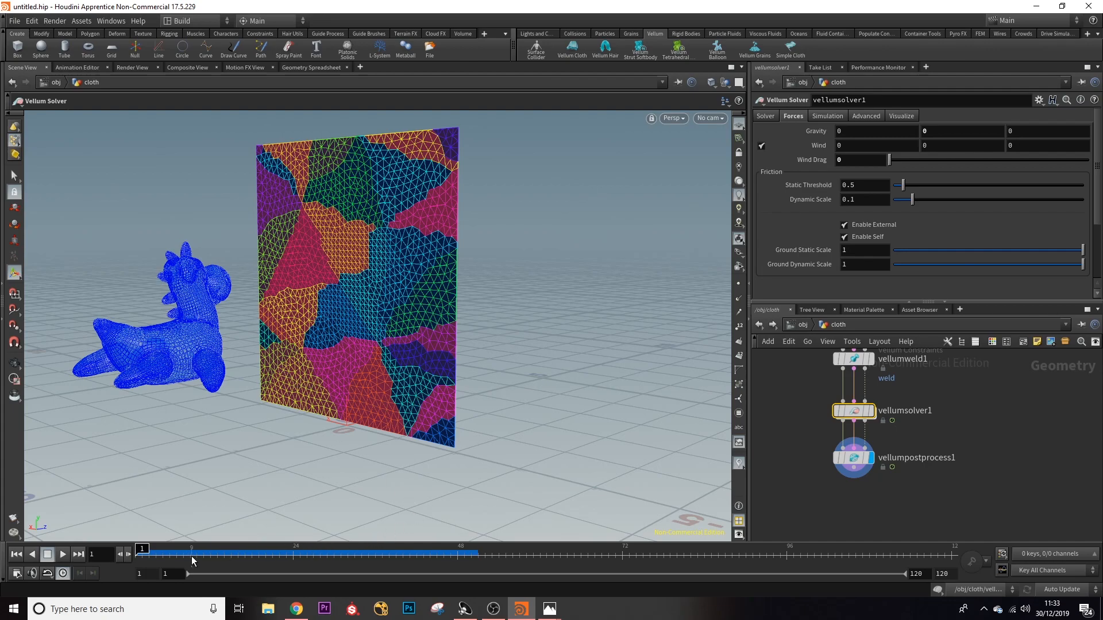
# - Try a vertical Gravity of -20 on vellumsolver1 and play the simulation to check the cloth's behaviour
pyautogui.click(971, 132)
pyautogui.write('-20')
pyautogui.press('Return')
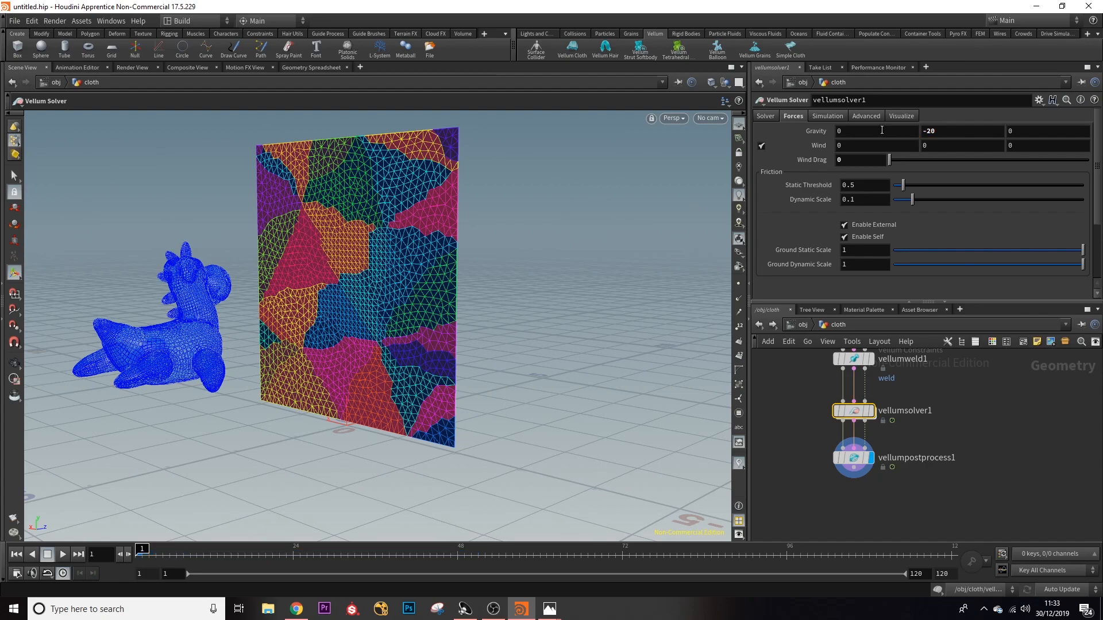
pyautogui.click(63, 554)
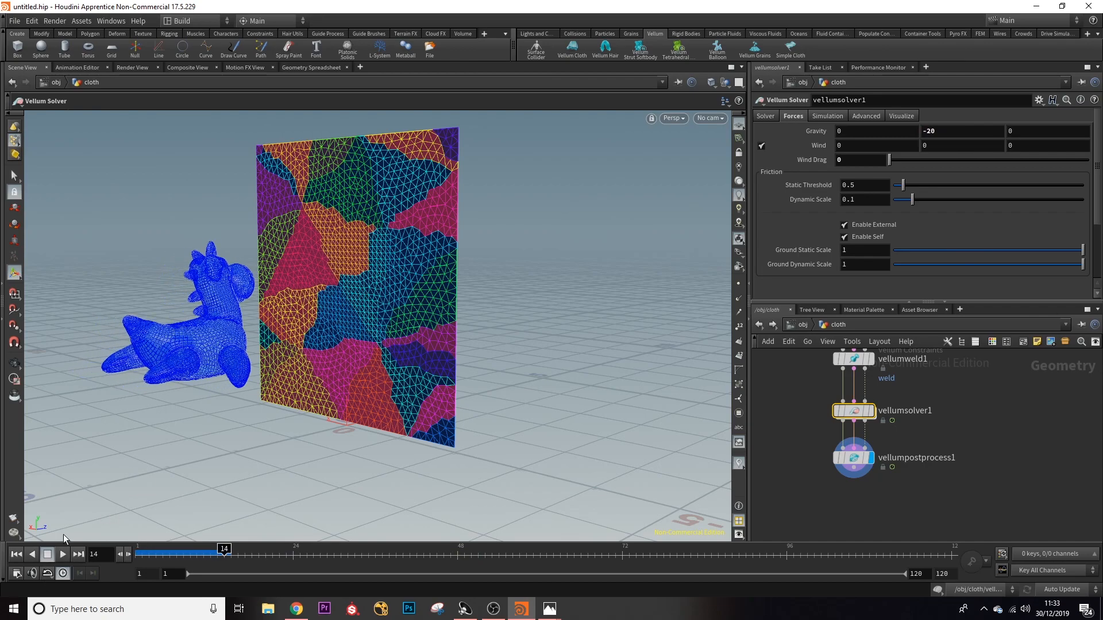
pyautogui.click(64, 555)
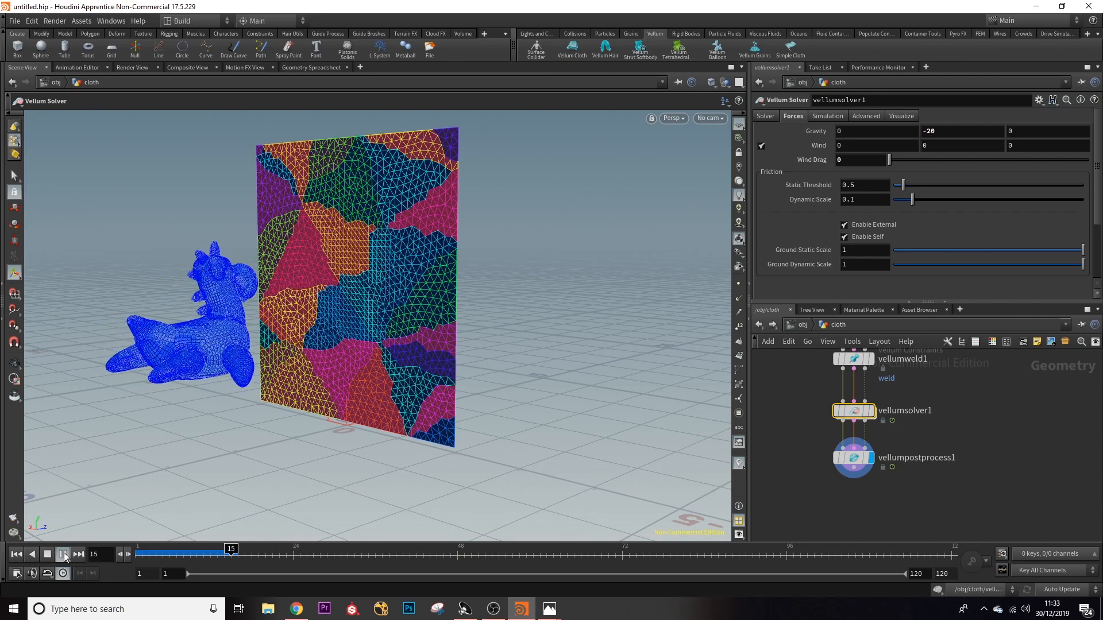
pyautogui.moveTo(436, 404)
pyautogui.keyDown('alt'); pyautogui.mouseDown()
pyautogui.moveTo(301, 396)
pyautogui.moveTo(422, 404)
pyautogui.mouseUp(); pyautogui.keyUp('alt')
pyautogui.moveTo(311, 549); pyautogui.dragTo(198, 564)
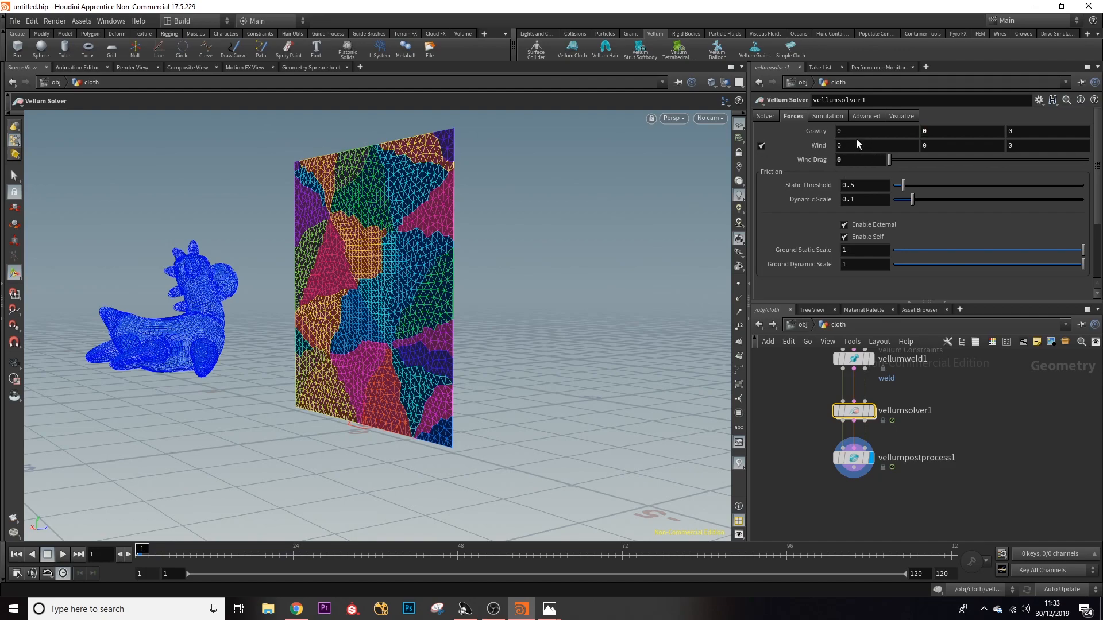
# - Replay the simulation with zero gravity and view the toy tearing through the cloth from both sides
pyautogui.click(64, 554)
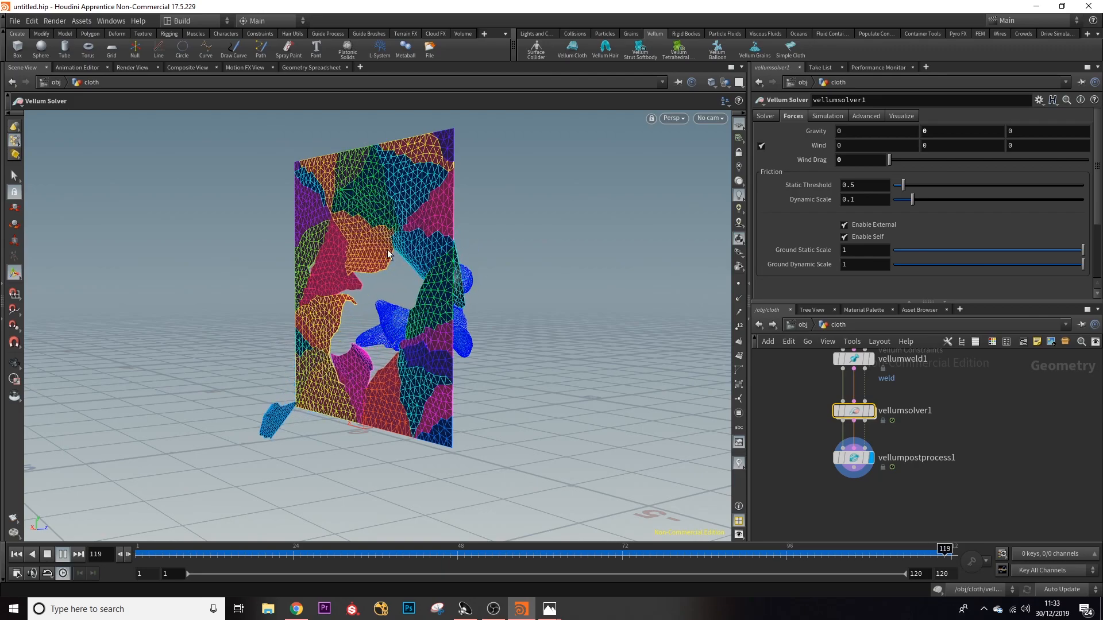
pyautogui.keyDown('alt'); pyautogui.moveTo(460, 343); pyautogui.dragTo(337, 340); pyautogui.keyUp('alt')
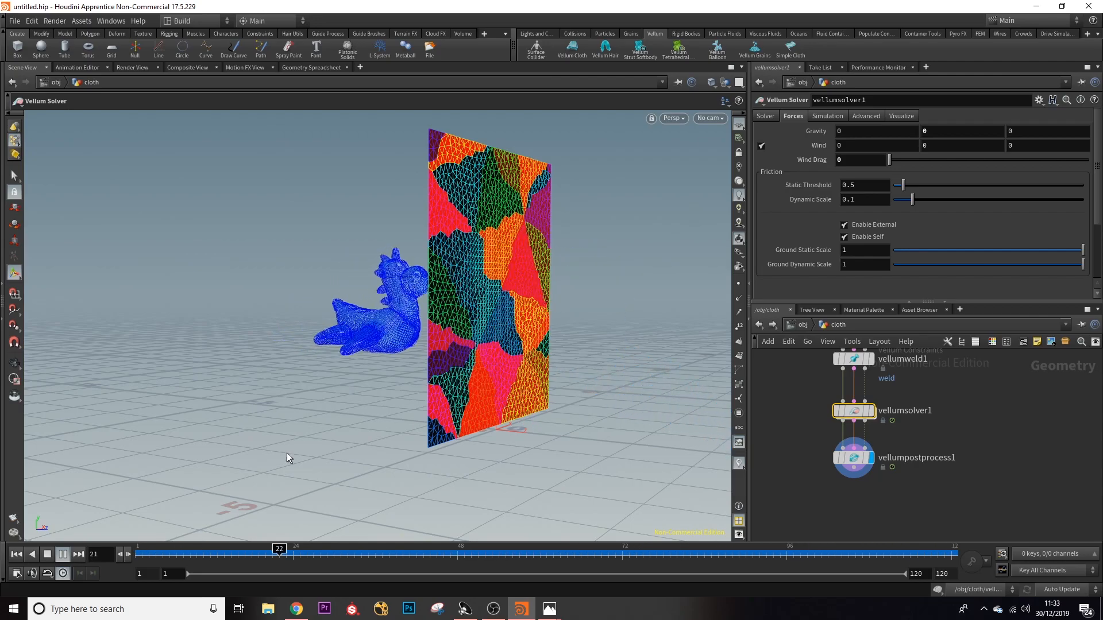
pyautogui.click(63, 555)
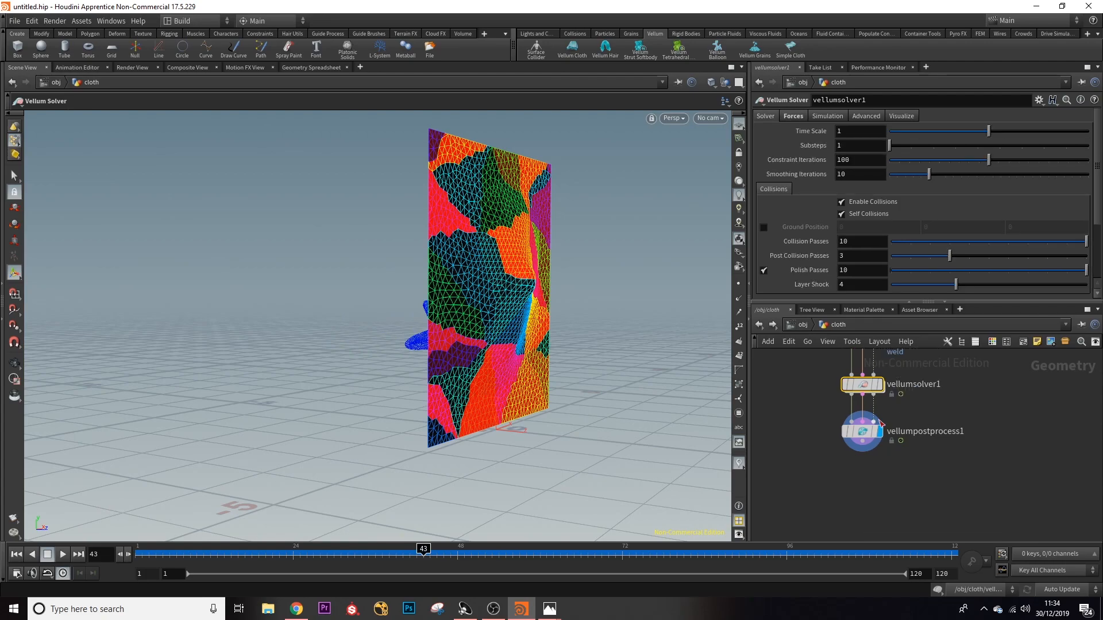
# - Compare the torn cloth up close at frame 55 as output by vellumsolver1 and by vellumpostprocess1
pyautogui.click(862, 431)
pyautogui.moveTo(423, 550); pyautogui.dragTo(355, 569)
pyautogui.moveTo(967, 480); pyautogui.dragTo(954, 526, button='middle')
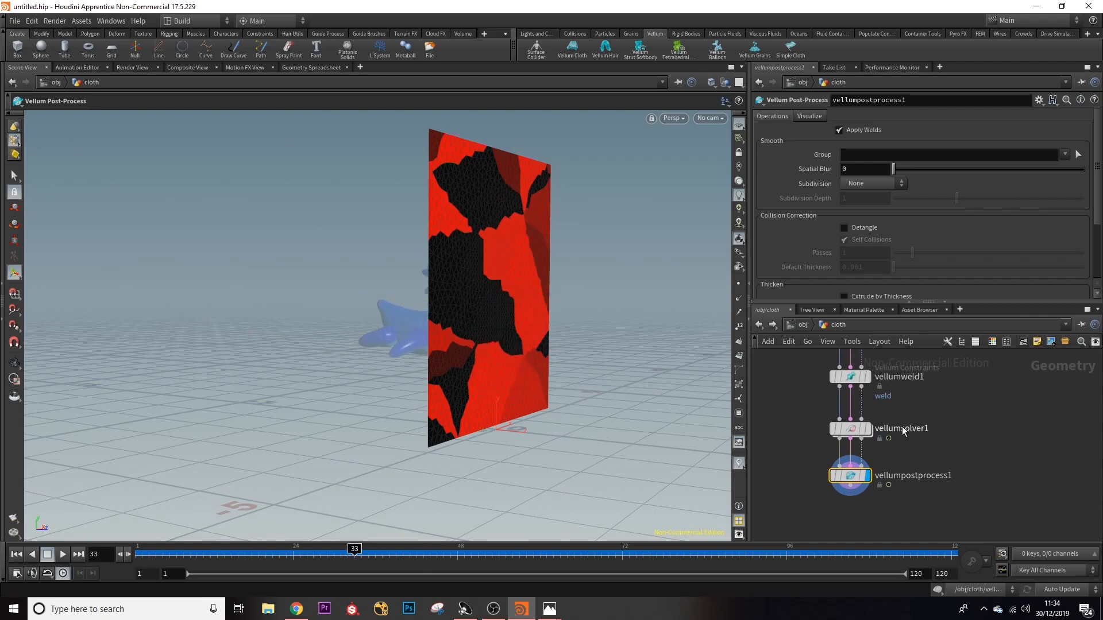
pyautogui.click(868, 430)
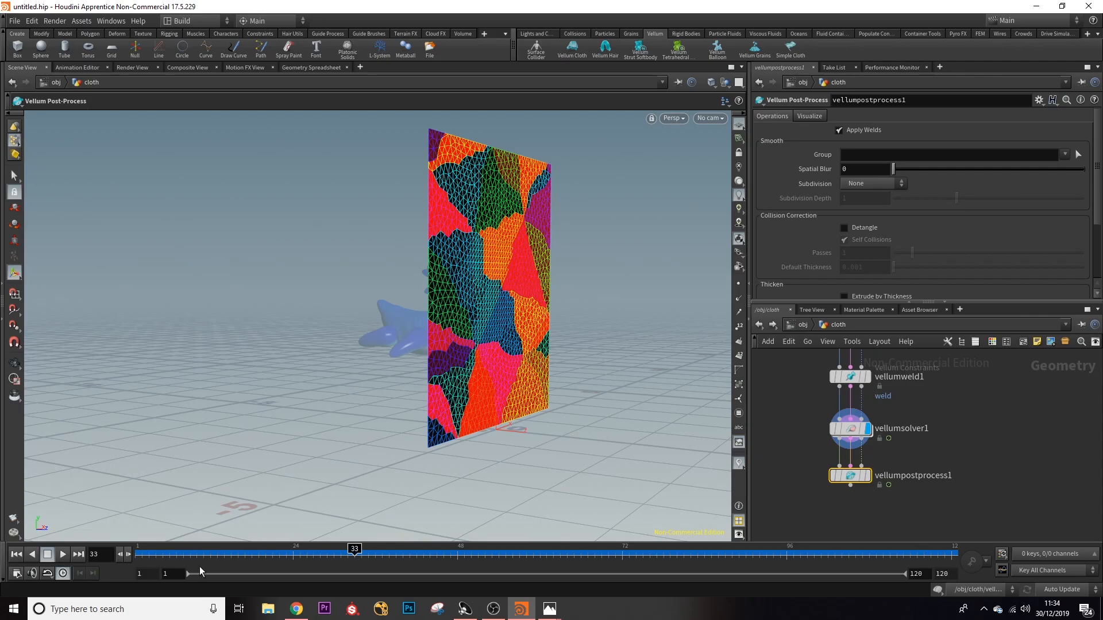
pyautogui.moveTo(362, 550); pyautogui.dragTo(504, 572)
pyautogui.keyDown('alt'); pyautogui.moveTo(543, 425); pyautogui.dragTo(529, 332); pyautogui.keyUp('alt')
pyautogui.keyDown('alt'); pyautogui.moveTo(529, 333); pyautogui.dragTo(585, 343, button='right'); pyautogui.keyUp('alt')
pyautogui.keyDown('alt'); pyautogui.moveTo(621, 333); pyautogui.dragTo(521, 406, button='middle'); pyautogui.keyUp('alt')
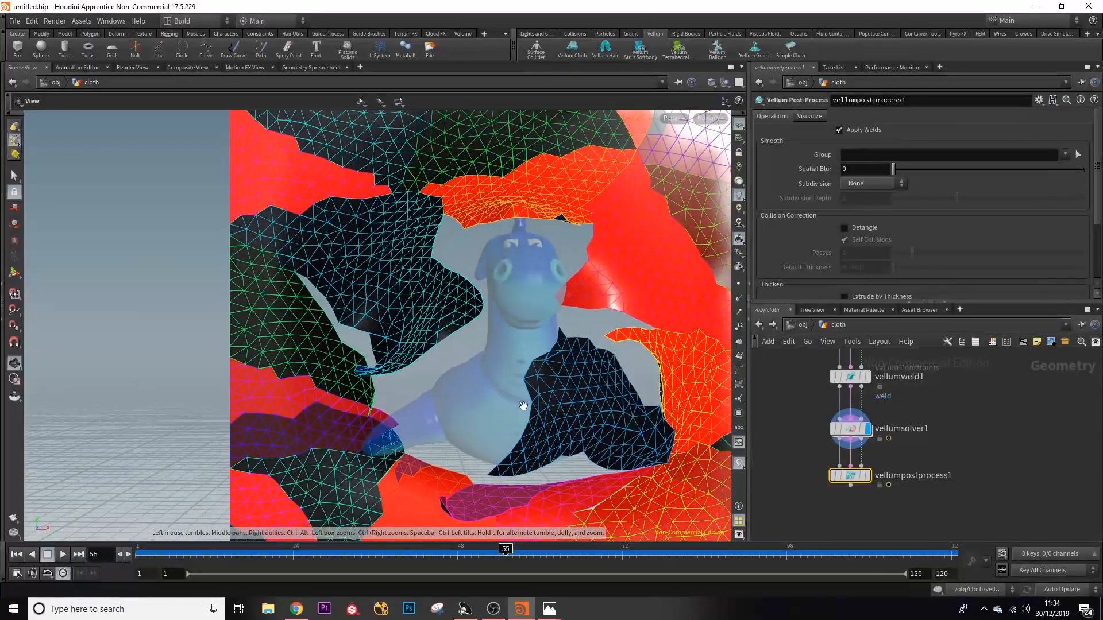
pyautogui.click(869, 480)
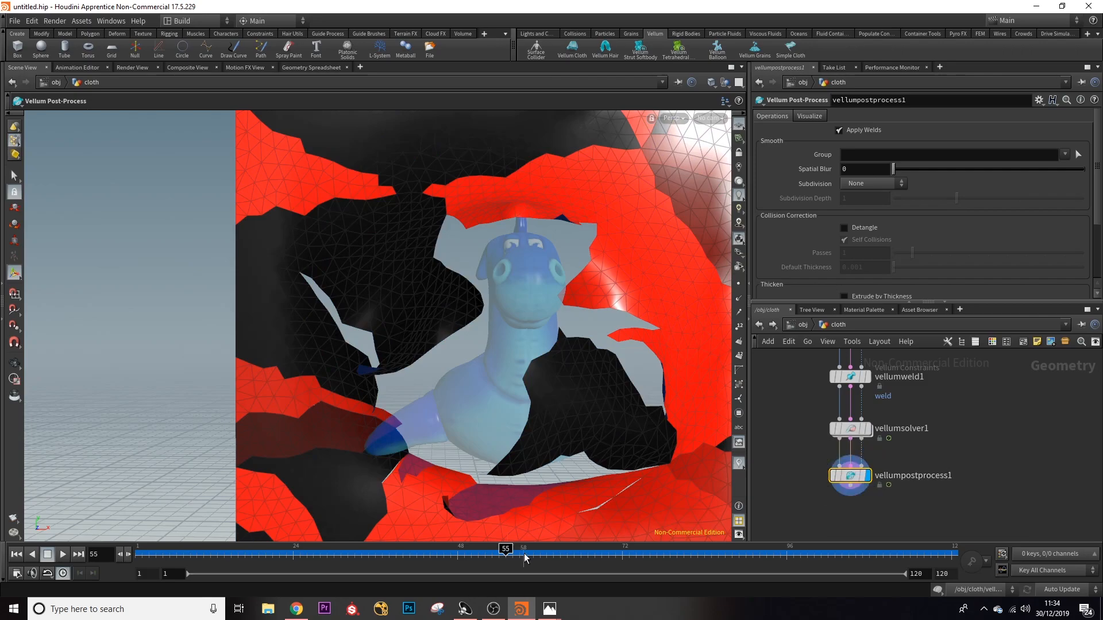
# - Scrub the post-processed cloth between frames 52 and 63 and examine the torn hole from several angles
pyautogui.moveTo(514, 555); pyautogui.dragTo(497, 569)
pyautogui.press('Escape')
pyautogui.moveTo(605, 339); pyautogui.dragTo(488, 430)
pyautogui.moveTo(488, 548); pyautogui.dragTo(561, 561)
pyautogui.press('space')
pyautogui.moveTo(480, 364); pyautogui.dragTo(515, 392)
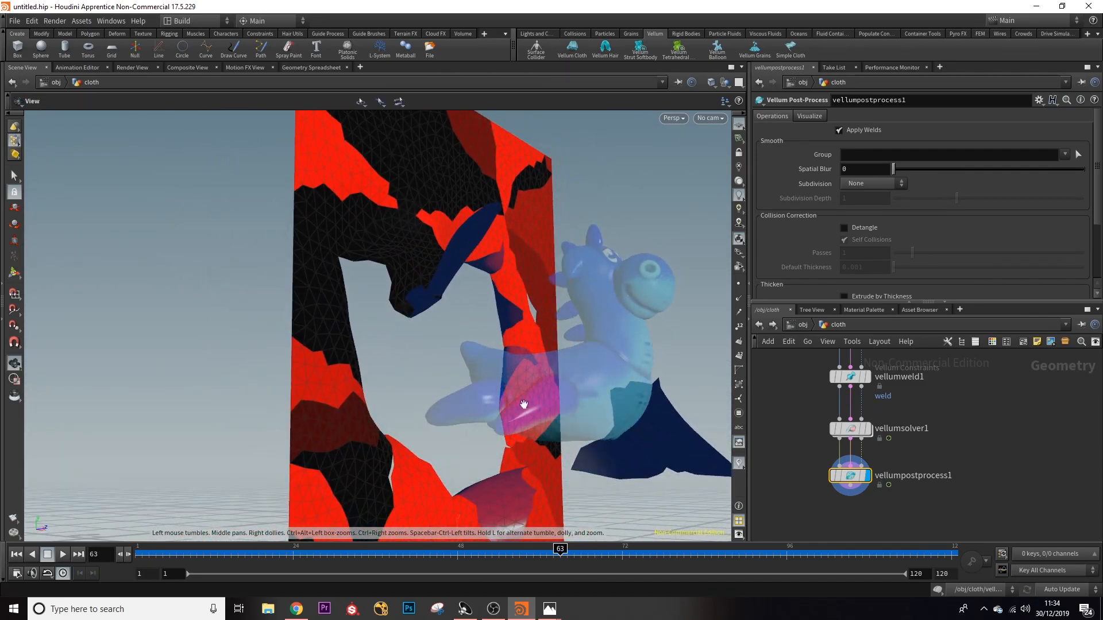
pyautogui.moveTo(560, 551); pyautogui.dragTo(494, 553)
pyautogui.keyDown('alt'); pyautogui.moveTo(468, 397); pyautogui.dragTo(505, 484); pyautogui.keyUp('alt')
pyautogui.keyDown('alt'); pyautogui.scroll(-6, 518, 385); pyautogui.keyUp('alt')
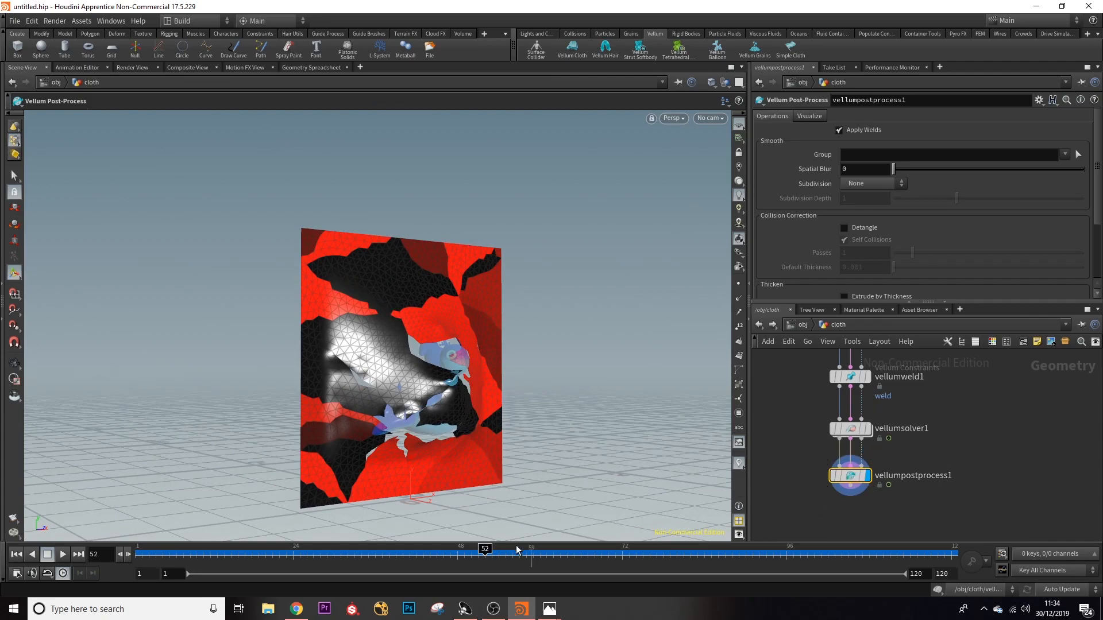
# - Examine the tear from the front at frame 55, and go back to frame 28 to view the whole cloth
pyautogui.moveTo(486, 550); pyautogui.dragTo(508, 555)
pyautogui.press('Escape')
pyautogui.moveTo(536, 386); pyautogui.dragTo(451, 336)
pyautogui.keyDown('alt'); pyautogui.moveTo(452, 336); pyautogui.dragTo(452, 358, button='right'); pyautogui.keyUp('alt')
pyautogui.keyDown('alt'); pyautogui.moveTo(415, 389); pyautogui.dragTo(523, 391); pyautogui.keyUp('alt')
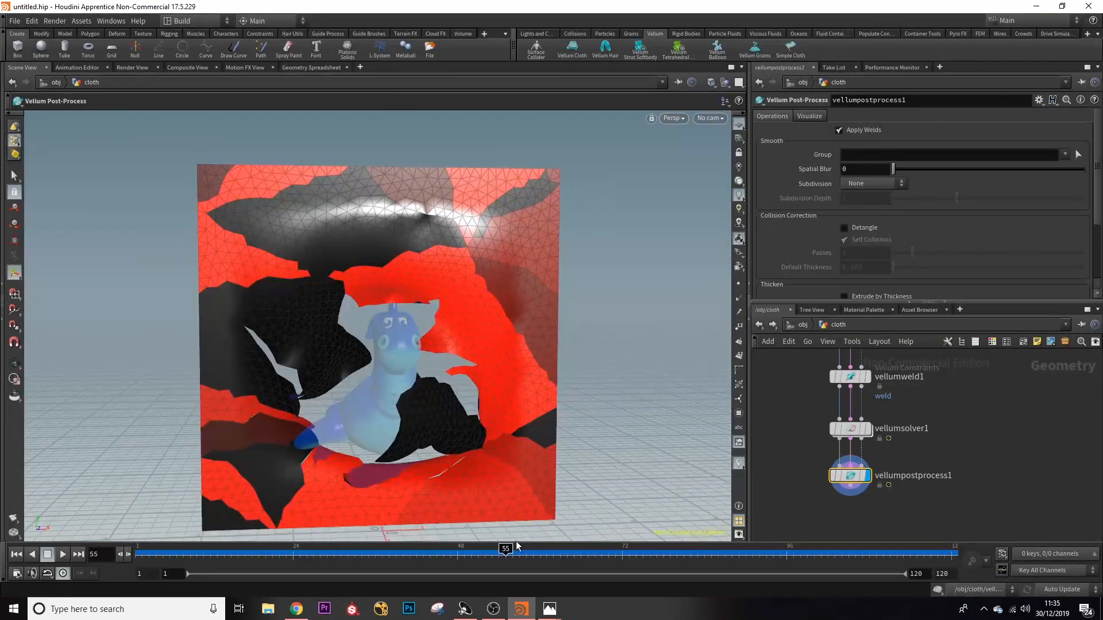
pyautogui.moveTo(507, 549); pyautogui.dragTo(382, 553)
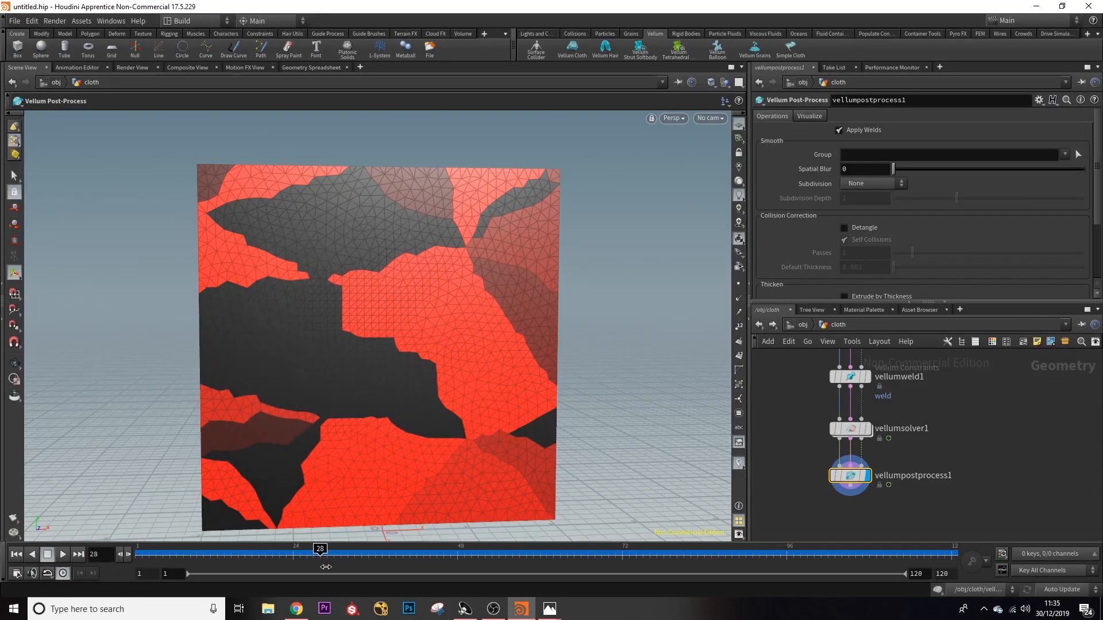
pyautogui.press('Escape')
pyautogui.moveTo(320, 386); pyautogui.dragTo(462, 416)
pyautogui.press('Return')
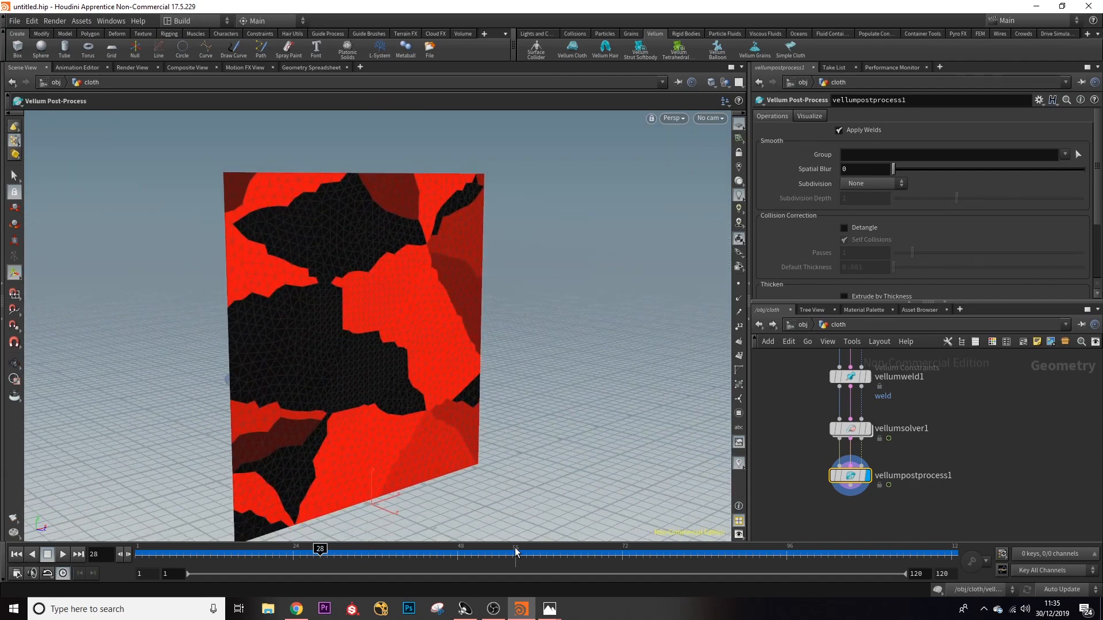
# - Switch to Chrome, watch the Stranger Things S1E3 clip in full screen as reference and return to Houdini
pyautogui.click(293, 611)
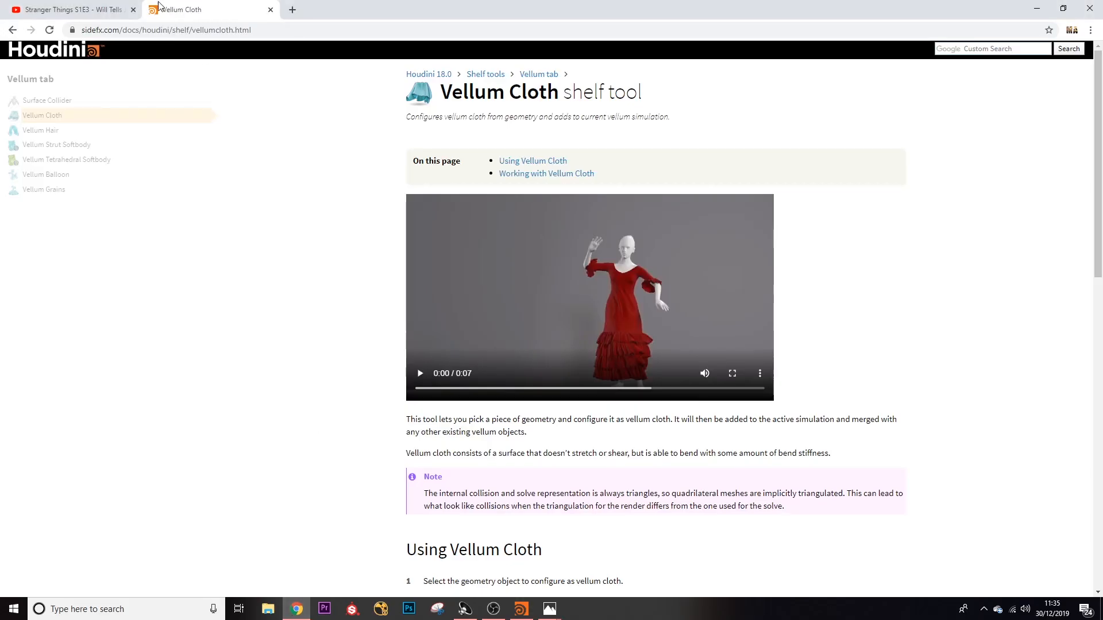
pyautogui.click(92, 9)
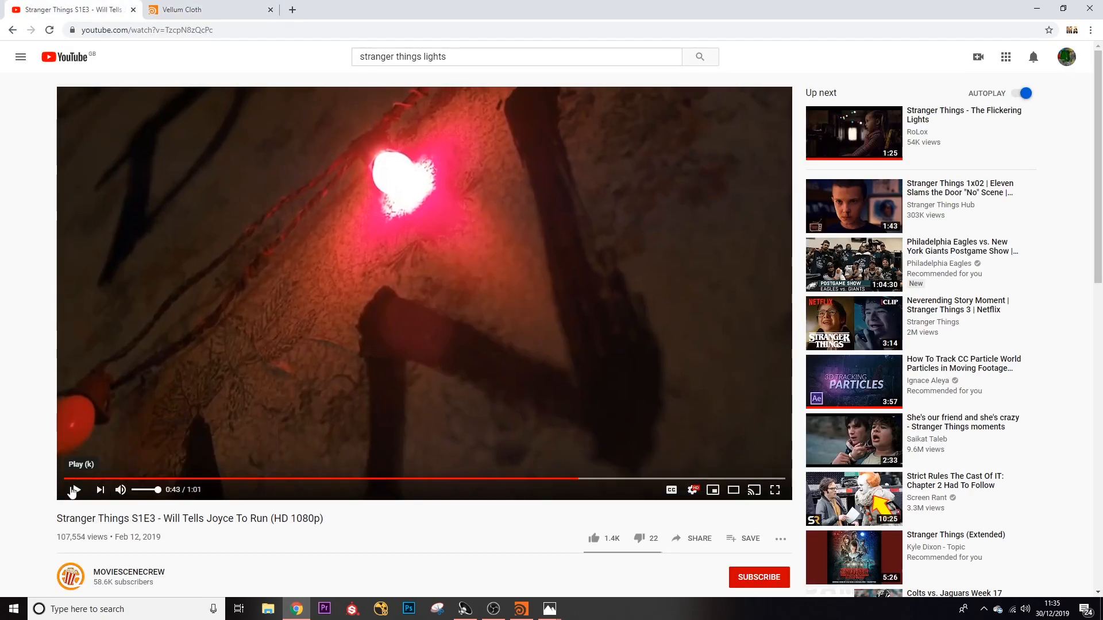
pyautogui.click(775, 490)
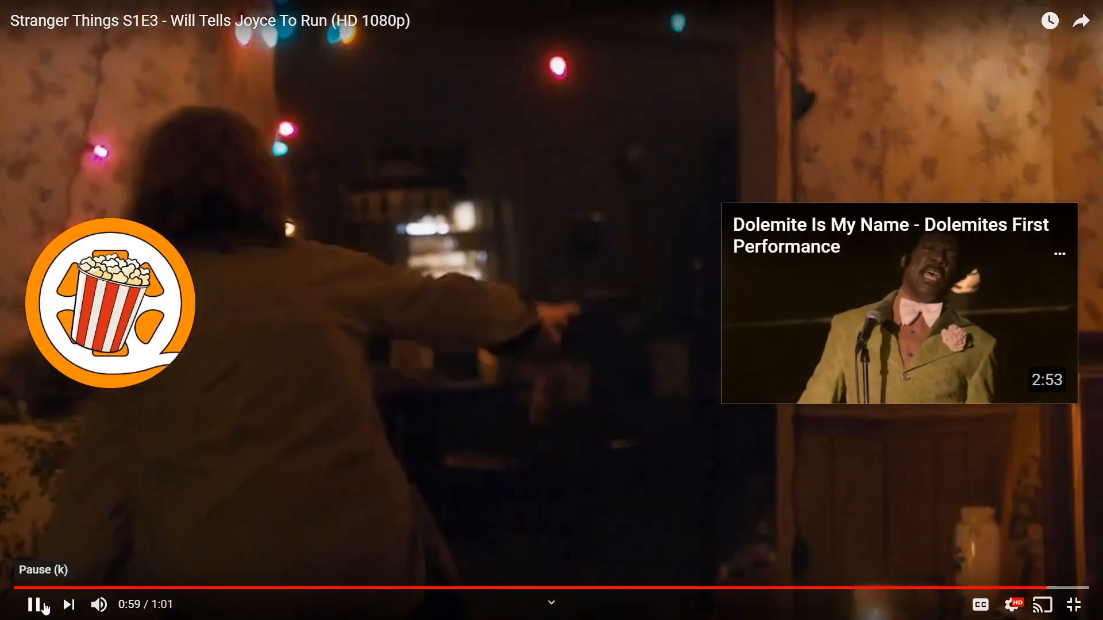
pyautogui.click(51, 608)
pyautogui.click(1074, 605)
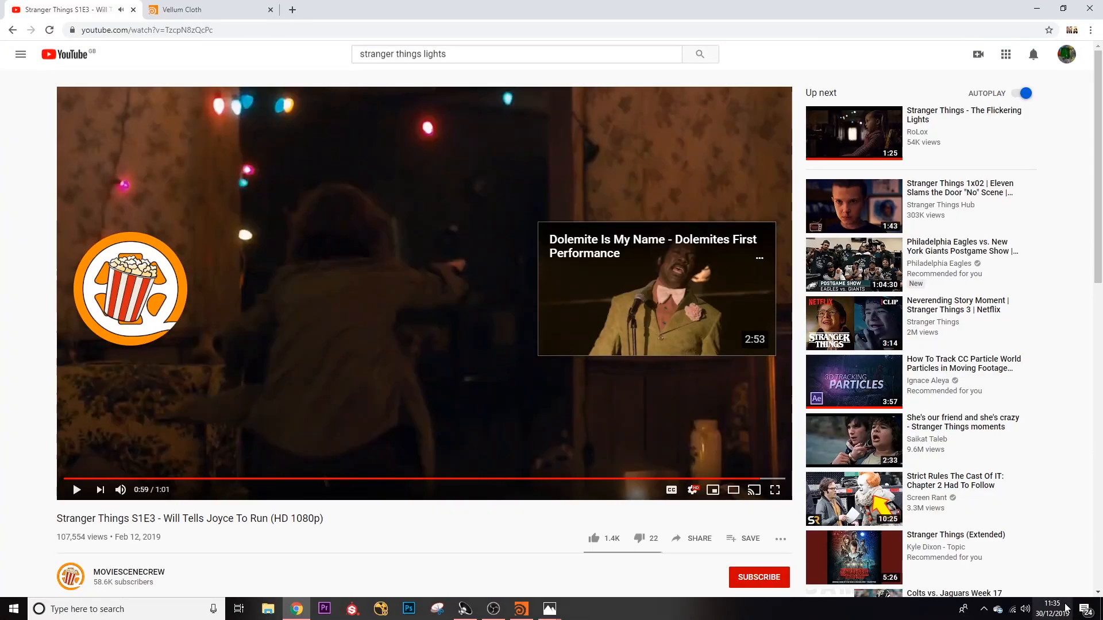
pyautogui.click(526, 617)
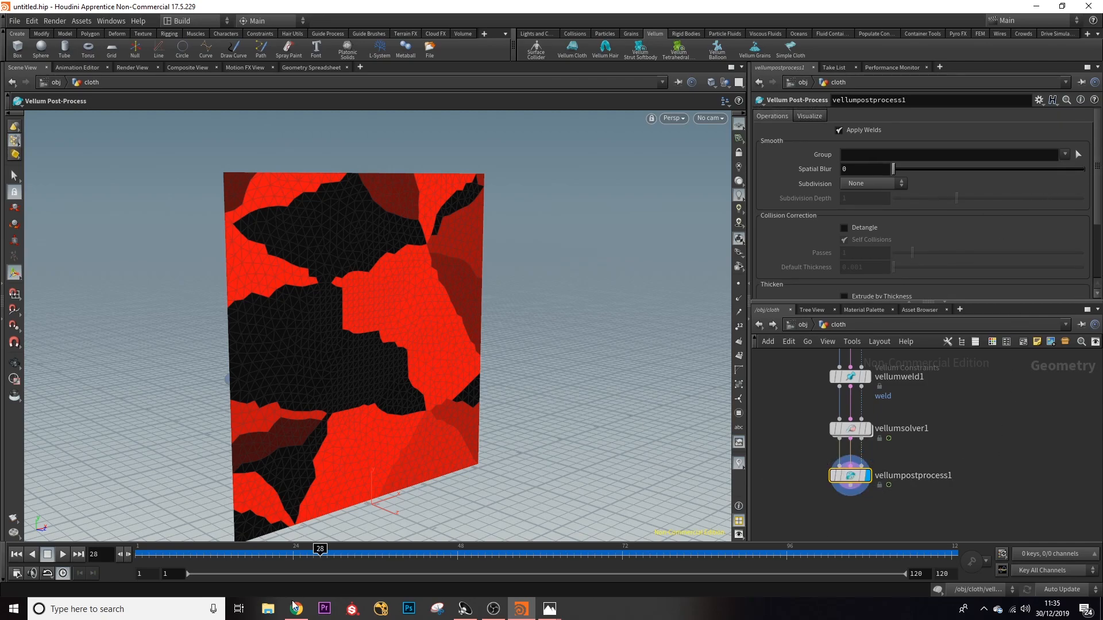
# - Enable Detangle on vellumpostprocess1 with 3 Passes while viewing the torn area up close at frame 54
pyautogui.moveTo(334, 553); pyautogui.dragTo(500, 562)
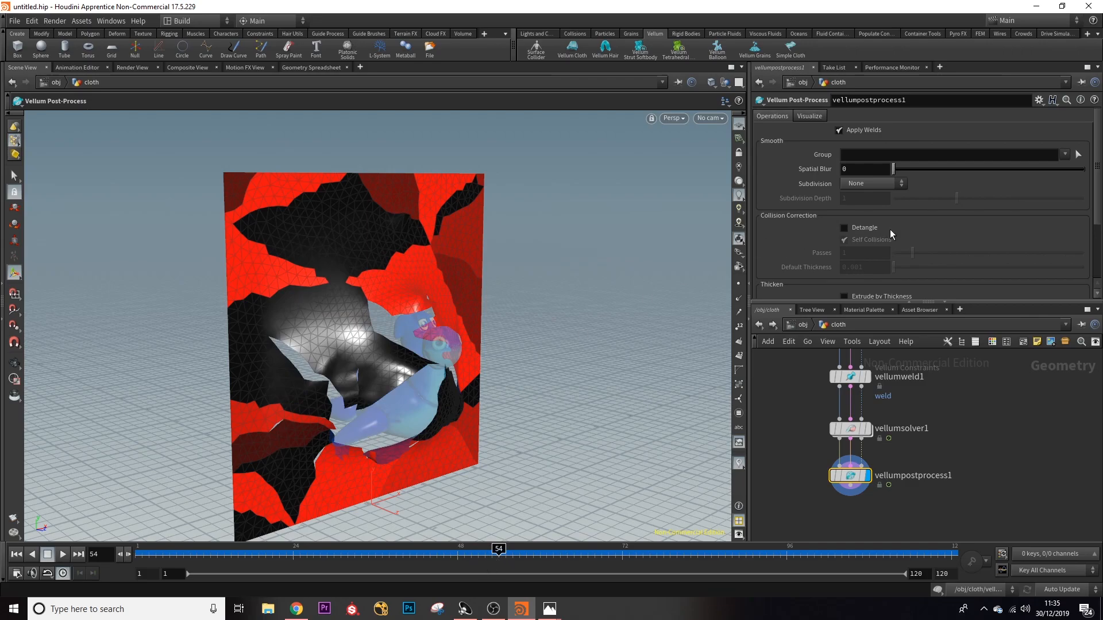
pyautogui.keyDown('alt'); pyautogui.moveTo(426, 328); pyautogui.dragTo(300, 340); pyautogui.keyUp('alt')
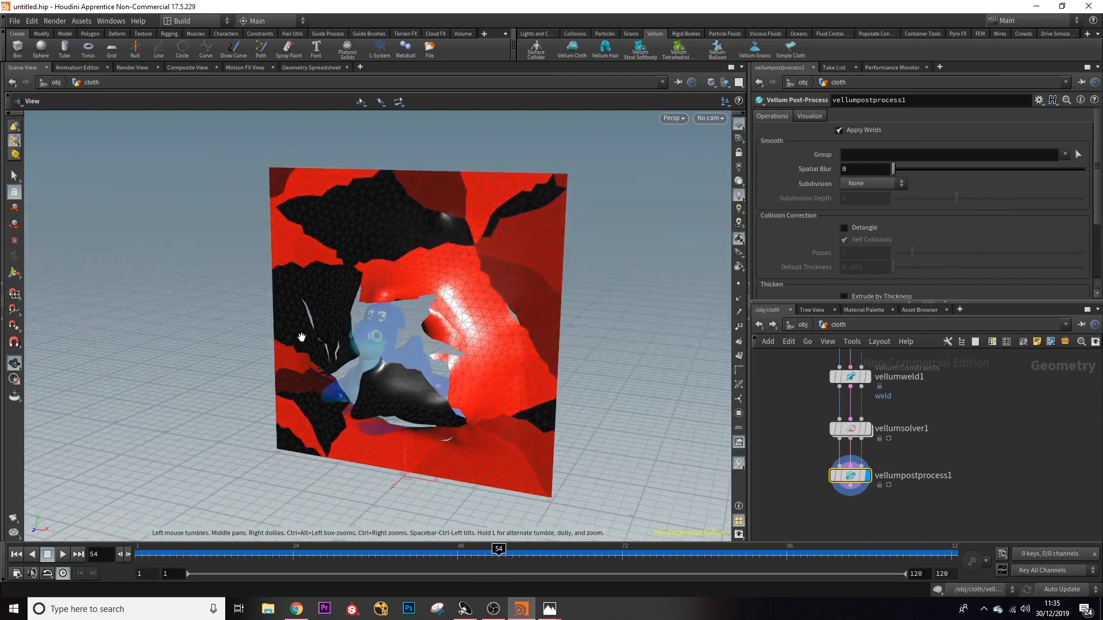
pyautogui.keyDown('alt'); pyautogui.scroll(3, 414, 289); pyautogui.keyUp('alt')
pyautogui.scroll(5, 412, 293)
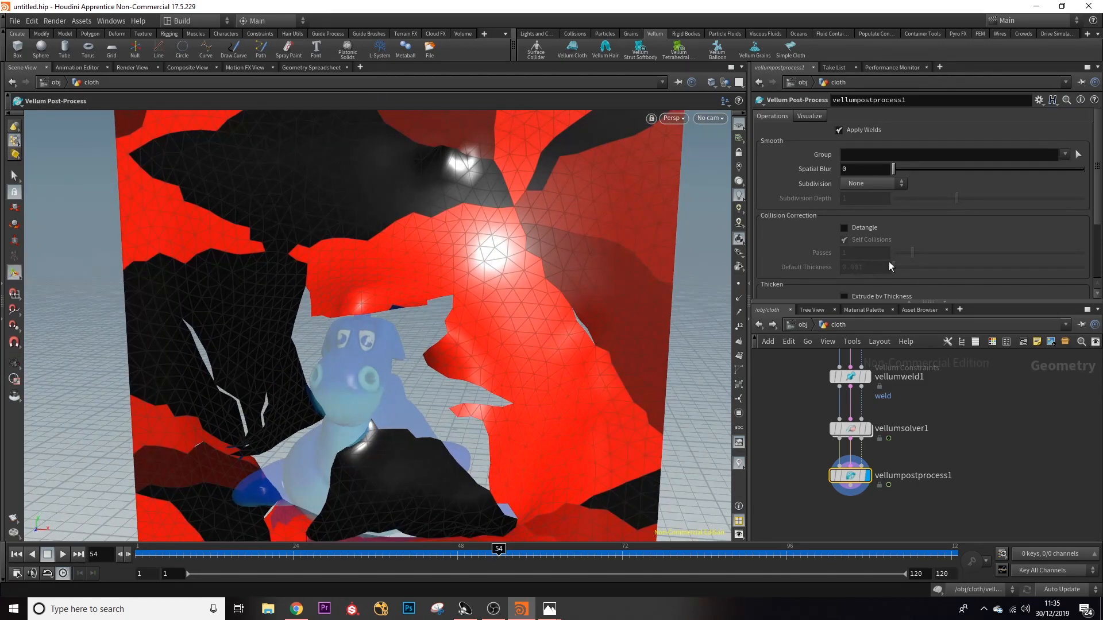
pyautogui.click(843, 228)
pyautogui.scroll(-1, 914, 217)
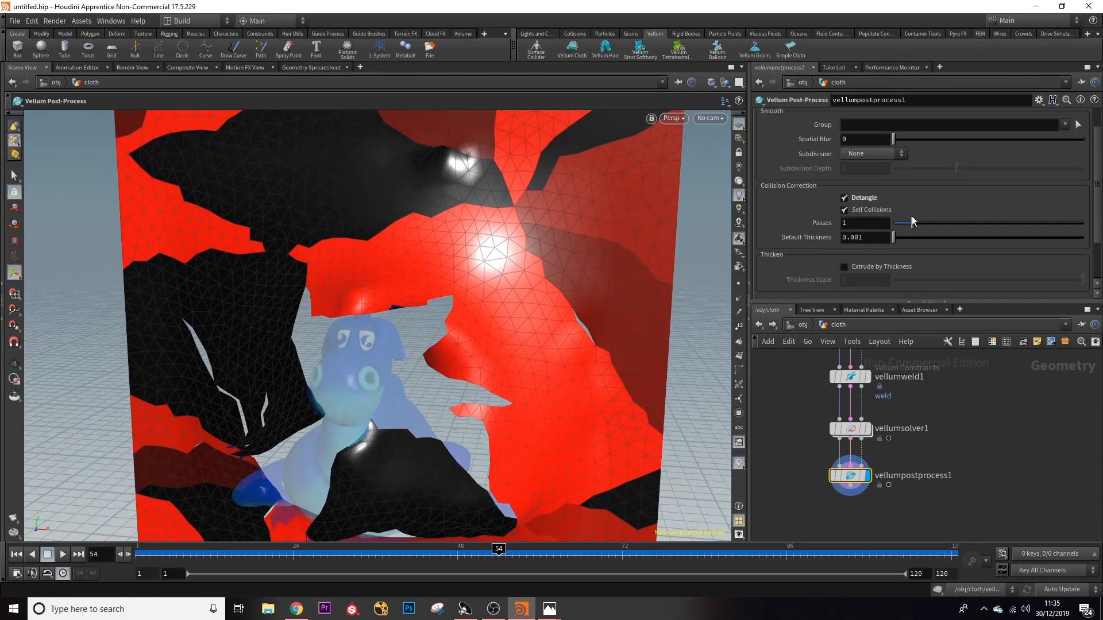
pyautogui.scroll(1, 929, 260)
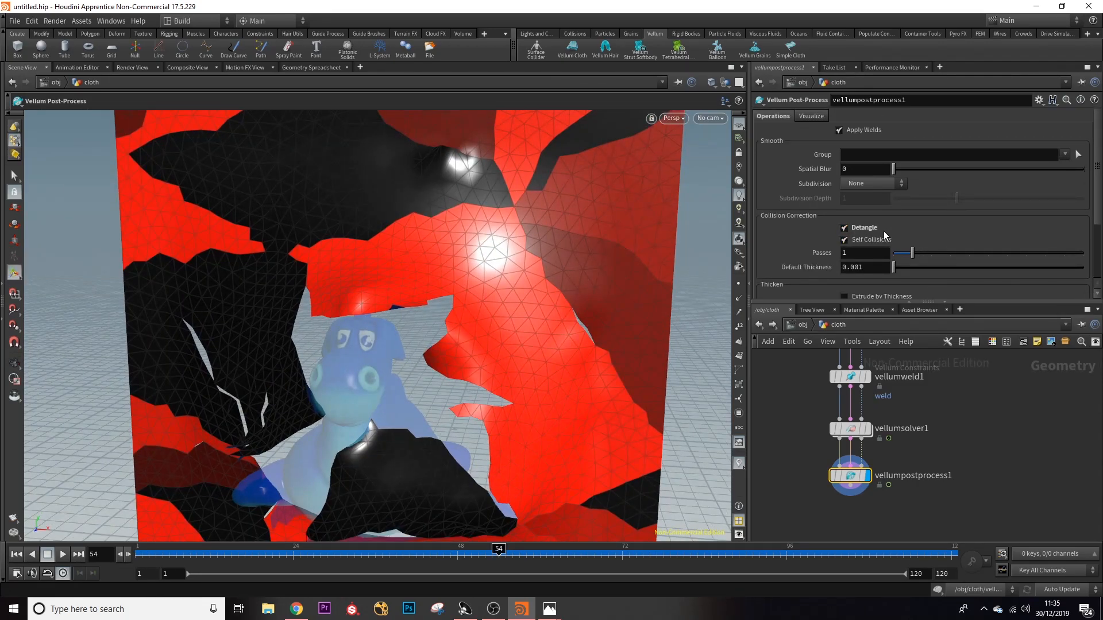
pyautogui.scroll(-1, 902, 260)
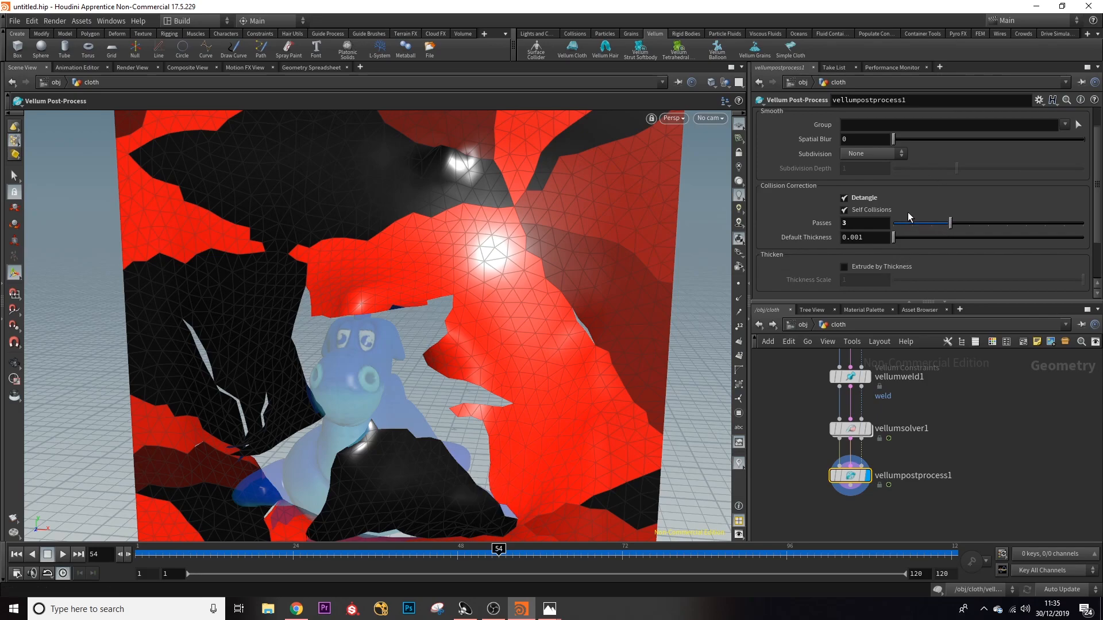
# - Try a Spatial Blur of 0.067 on vellumpostprocess1 and reset it to 0
pyautogui.moveTo(1097, 189); pyautogui.dragTo(1099, 175)
pyautogui.moveTo(898, 168); pyautogui.dragTo(907, 172)
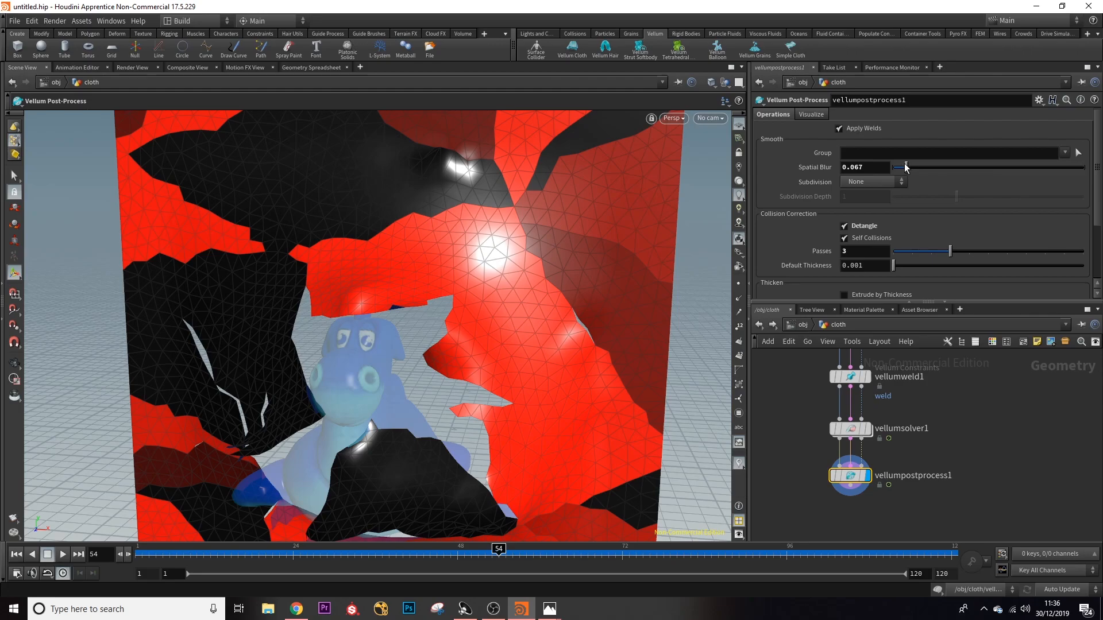
pyautogui.moveTo(906, 164)
pyautogui.mouseDown()
pyautogui.moveTo(921, 169)
pyautogui.moveTo(892, 174)
pyautogui.mouseUp()
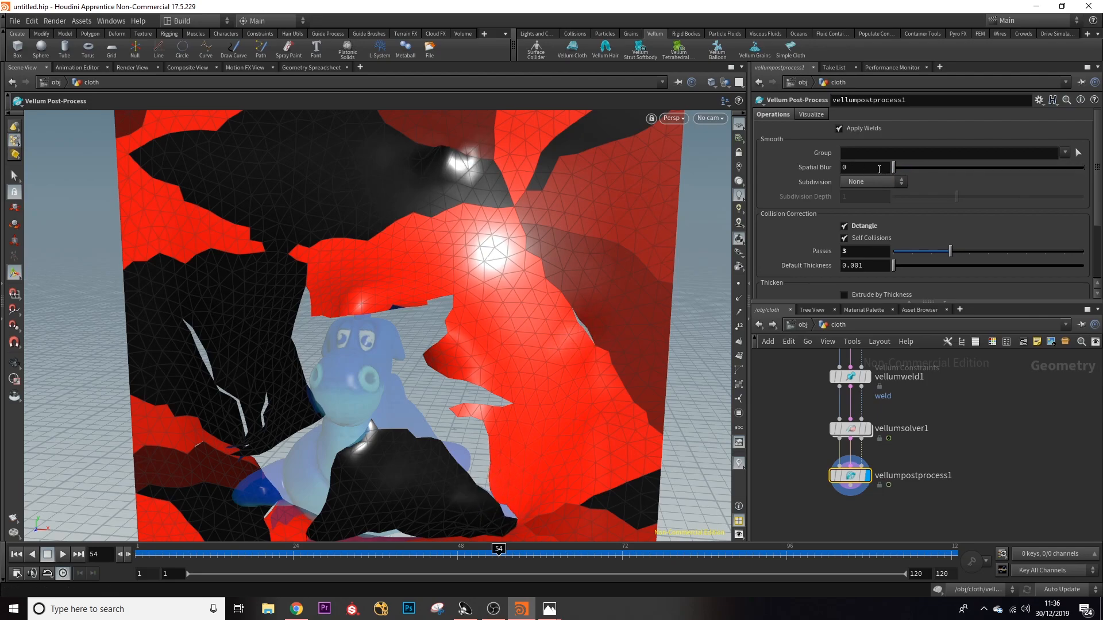
# - Enable Extrude by Thickness on vellumpostprocess1 and set its Thickness Scale to 0.836 while viewing the torn edges up close
pyautogui.scroll(-4, 891, 207)
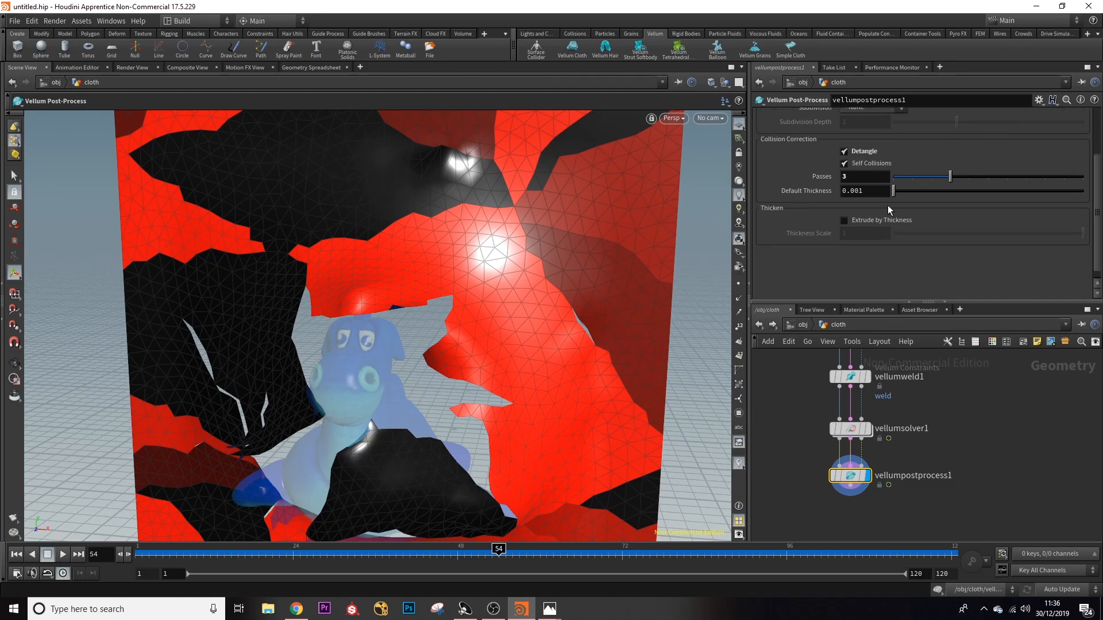
pyautogui.click(844, 221)
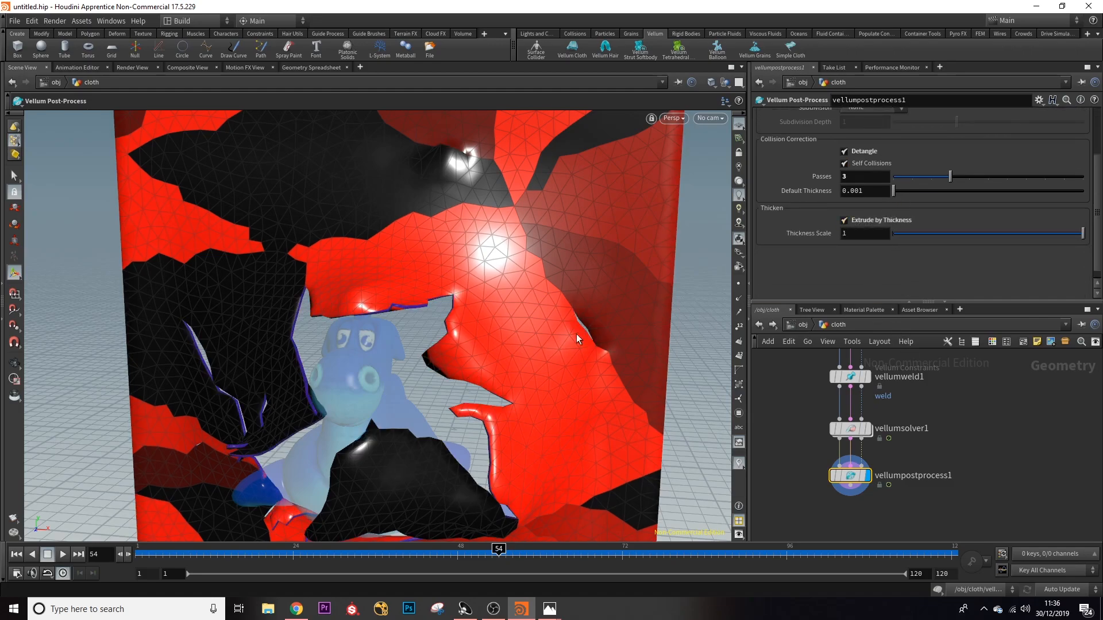
pyautogui.keyDown('alt'); pyautogui.moveTo(332, 406); pyautogui.dragTo(391, 292); pyautogui.keyUp('alt')
pyautogui.keyDown('alt'); pyautogui.moveTo(412, 273); pyautogui.dragTo(411, 303, button='right'); pyautogui.keyUp('alt')
pyautogui.moveTo(411, 304); pyautogui.dragTo(512, 387)
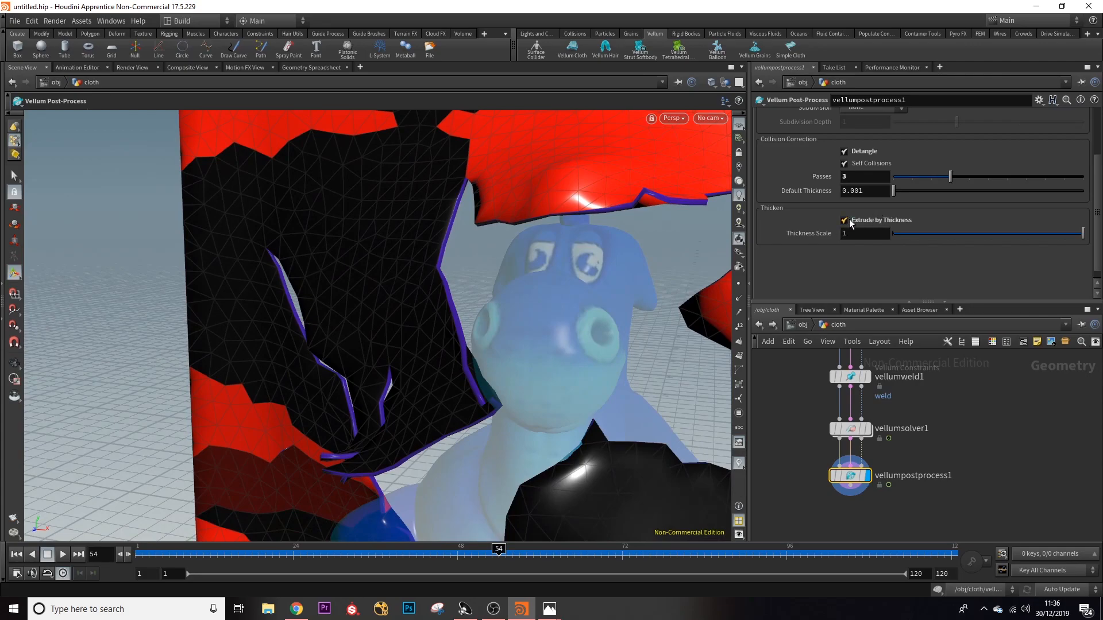
pyautogui.moveTo(1050, 237); pyautogui.dragTo(980, 246)
pyautogui.moveTo(564, 209); pyautogui.dragTo(666, 221)
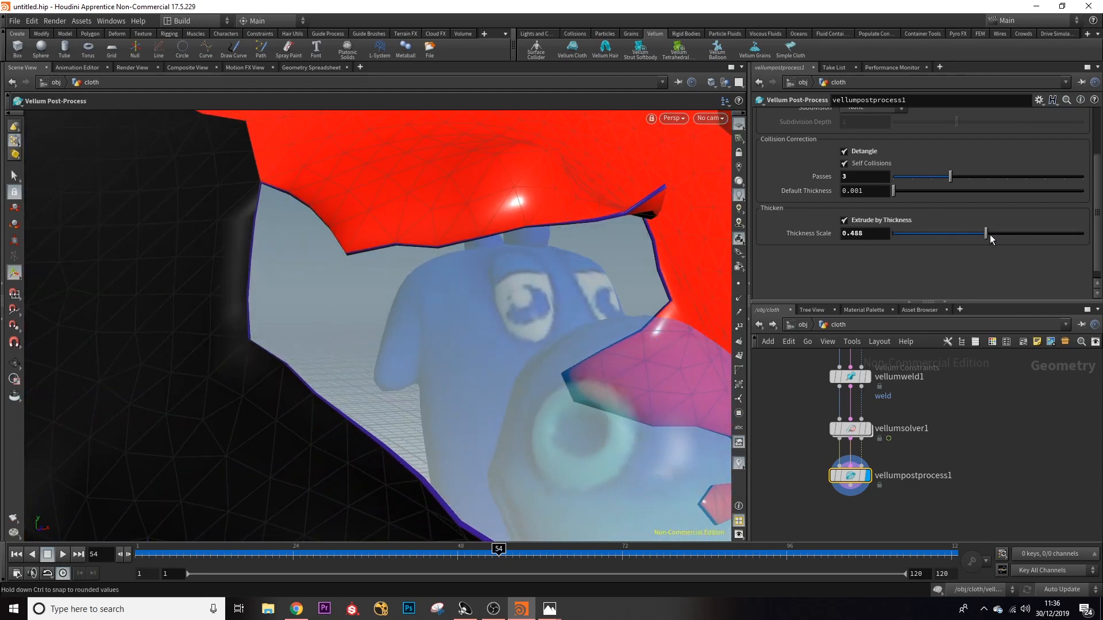
pyautogui.scroll(-10, 515, 243)
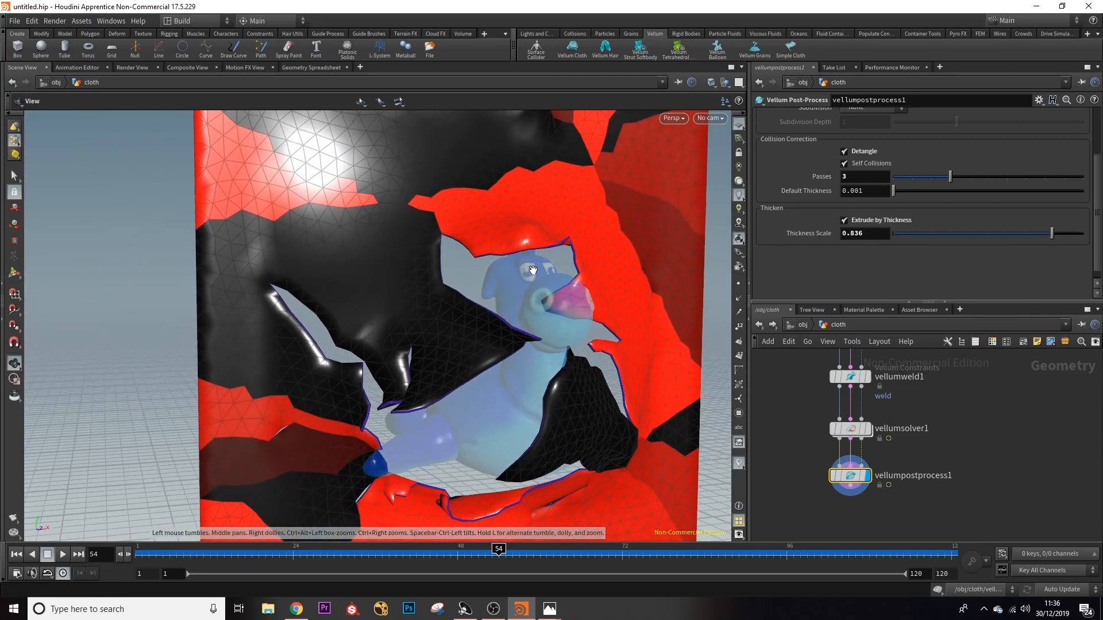
pyautogui.moveTo(526, 271); pyautogui.dragTo(474, 320)
# - Return to frame 1 and turn off the Primitive Piece colour visualization on edgefracture1 in the cloth network
pyautogui.scroll(-5, 460, 292)
pyautogui.moveTo(495, 554); pyautogui.dragTo(289, 568)
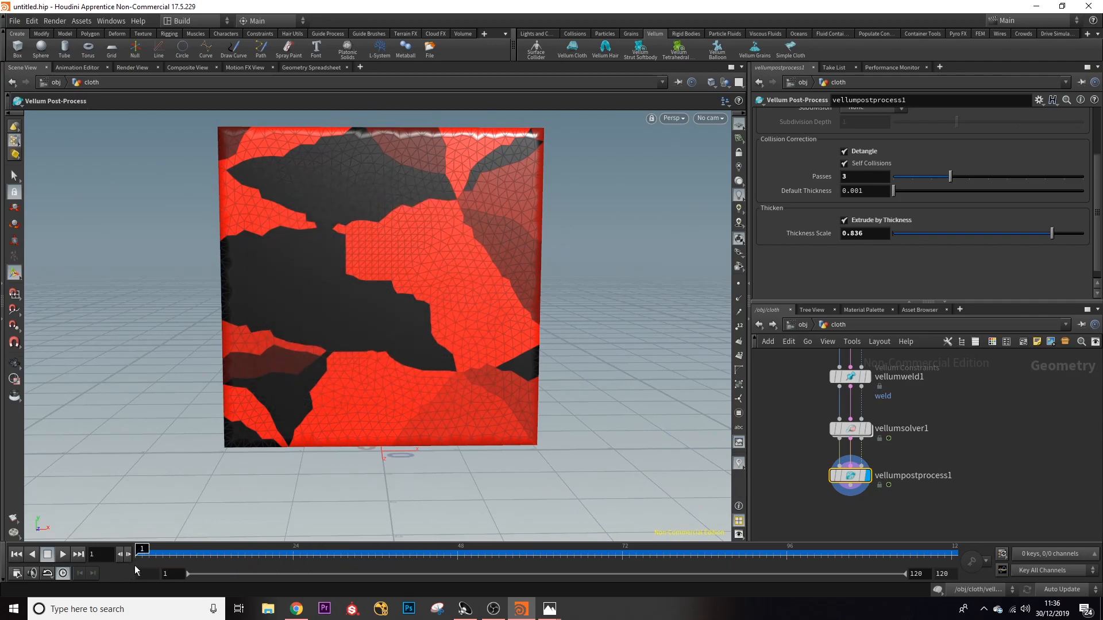
pyautogui.click(803, 325)
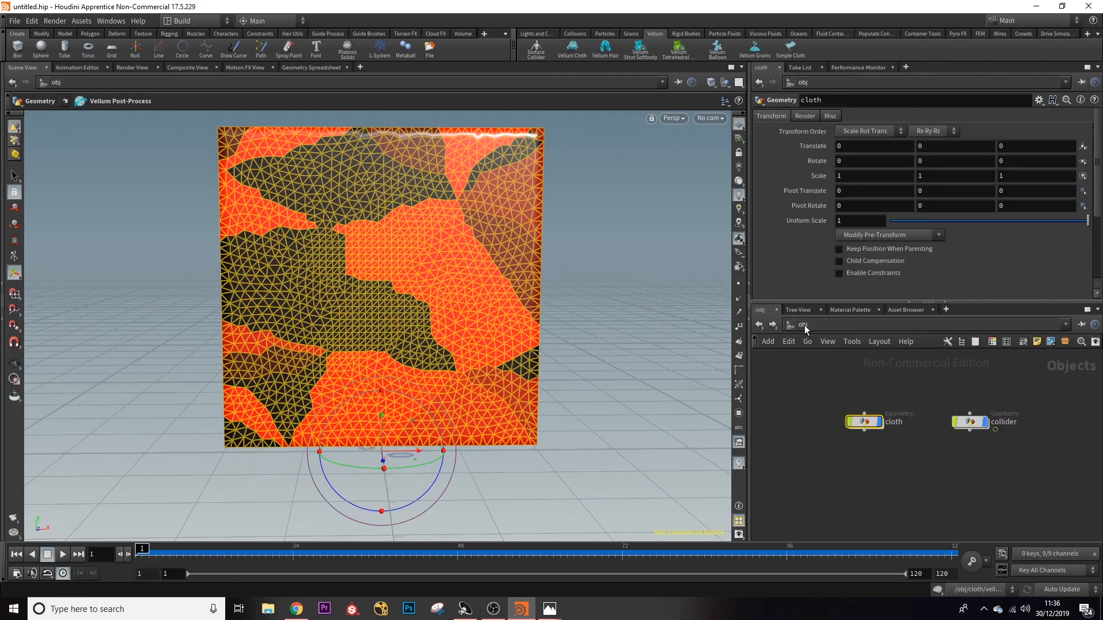
pyautogui.doubleClick(864, 422)
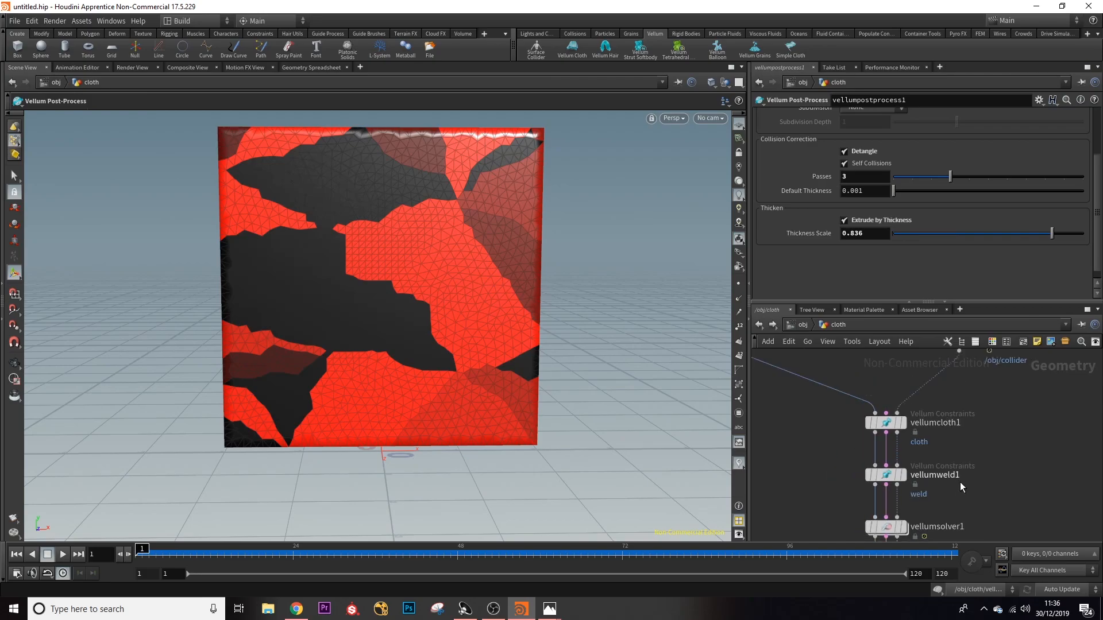
pyautogui.click(886, 423)
pyautogui.moveTo(898, 375); pyautogui.dragTo(1018, 463, button='middle')
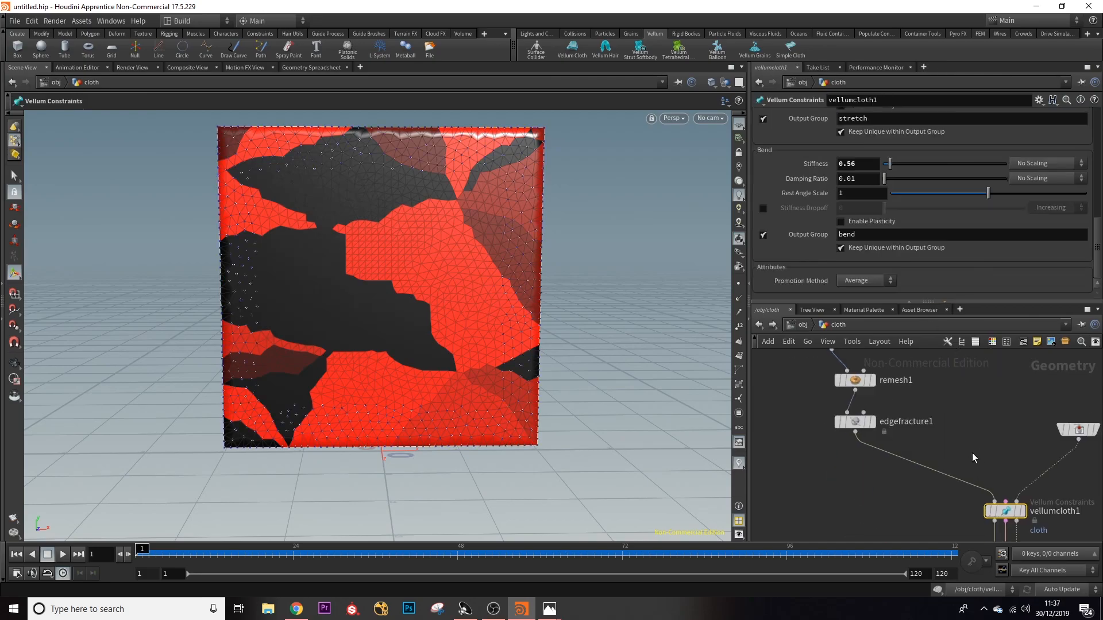
pyautogui.click(855, 422)
pyautogui.click(1090, 182)
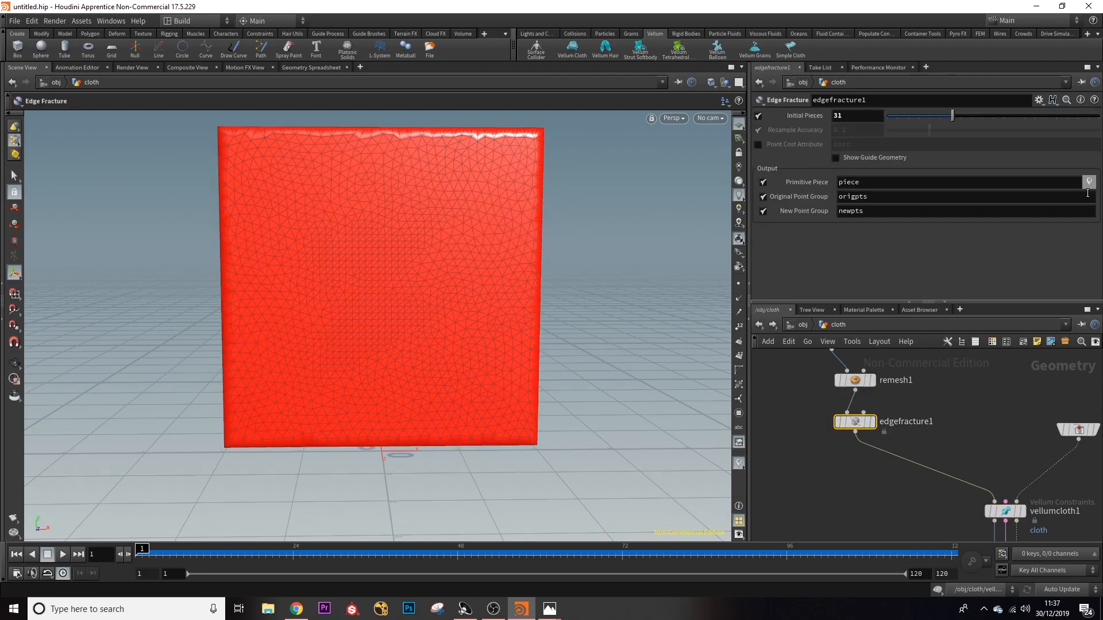
# - Play the tear simulation at object level up to frame 90 and examine the torn cloth and toy from both sides
pyautogui.click(803, 325)
pyautogui.moveTo(712, 414); pyautogui.dragTo(552, 346)
pyautogui.press('Return')
pyautogui.click(60, 556)
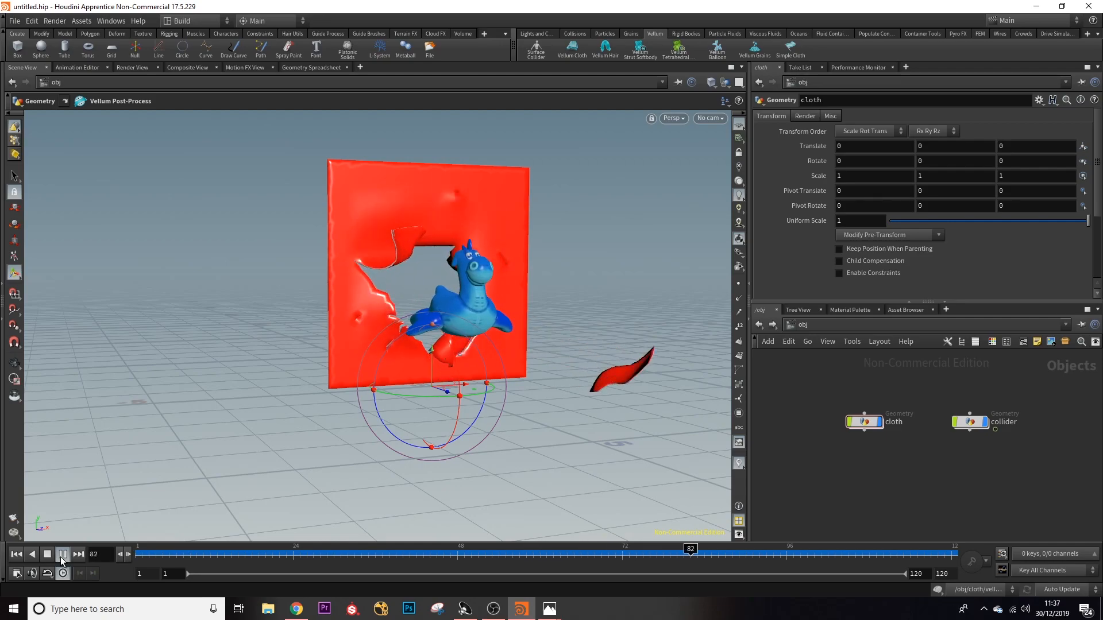
pyautogui.click(63, 555)
pyautogui.press('Escape')
pyautogui.moveTo(425, 343); pyautogui.dragTo(316, 361)
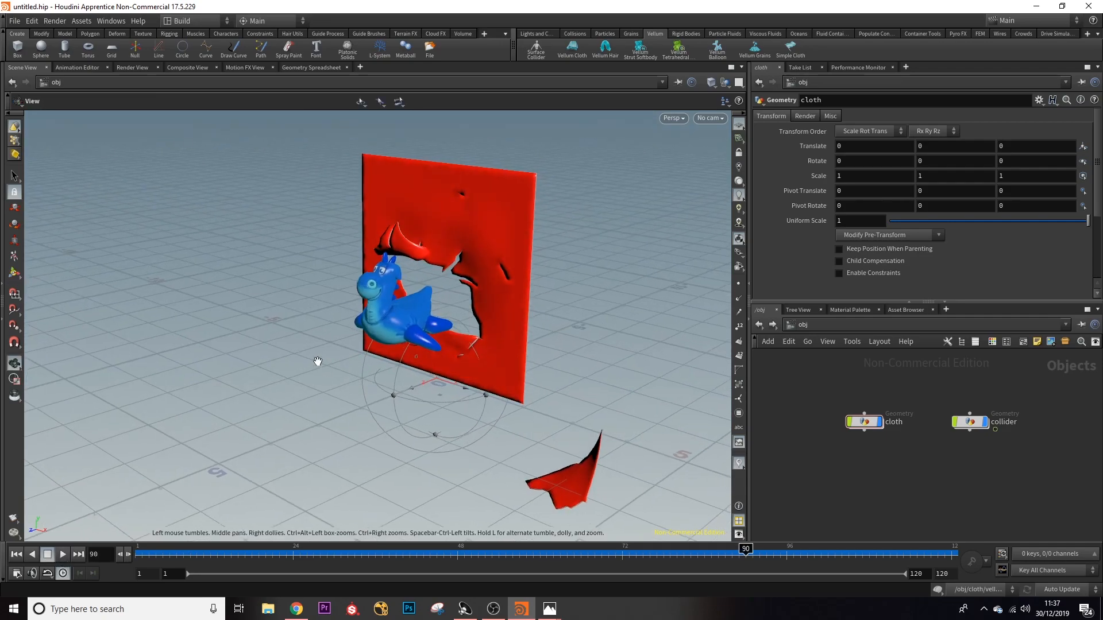
pyautogui.scroll(6, 450, 274)
pyautogui.moveTo(450, 274)
pyautogui.mouseDown()
pyautogui.moveTo(468, 300)
pyautogui.moveTo(607, 267)
pyautogui.moveTo(434, 280)
pyautogui.mouseUp()
pyautogui.press('Escape')
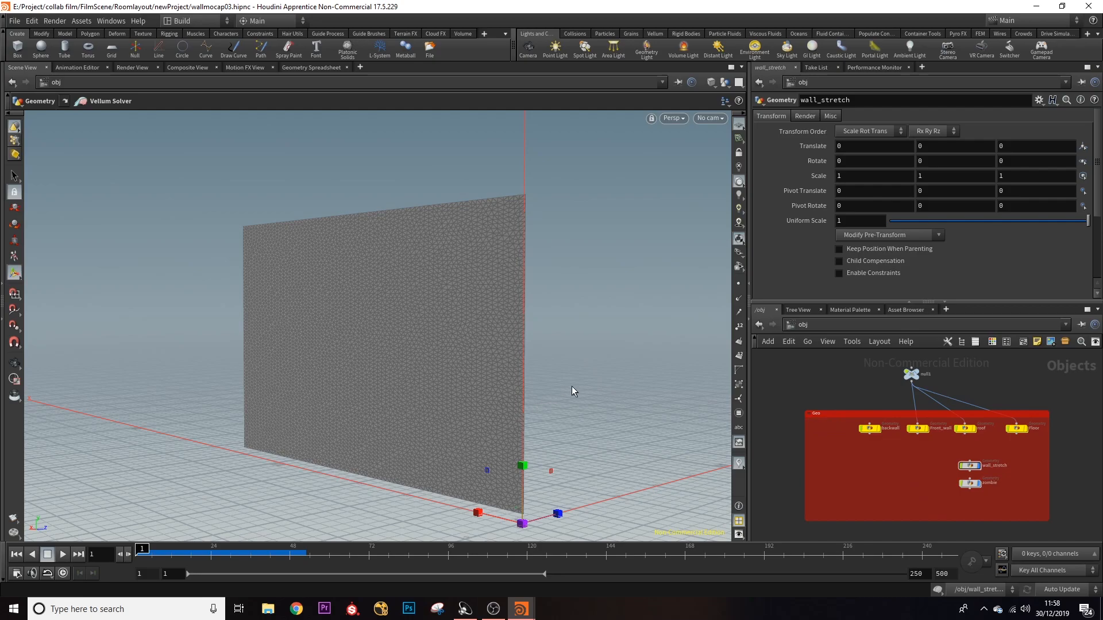
# - Examine the wall and the zombie figure from the side in the wallmocap03.hipnc scene
pyautogui.press('Escape')
pyautogui.moveTo(605, 412); pyautogui.dragTo(469, 418)
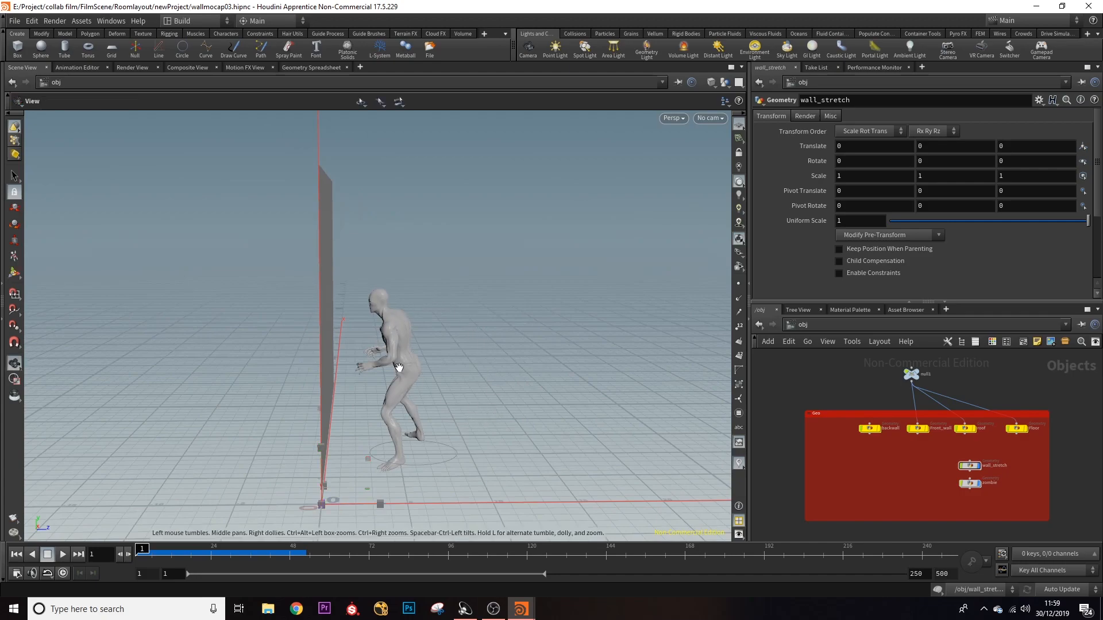
pyautogui.scroll(4, 396, 369)
pyautogui.keyDown('alt'); pyautogui.moveTo(389, 370); pyautogui.dragTo(394, 377); pyautogui.keyUp('alt')
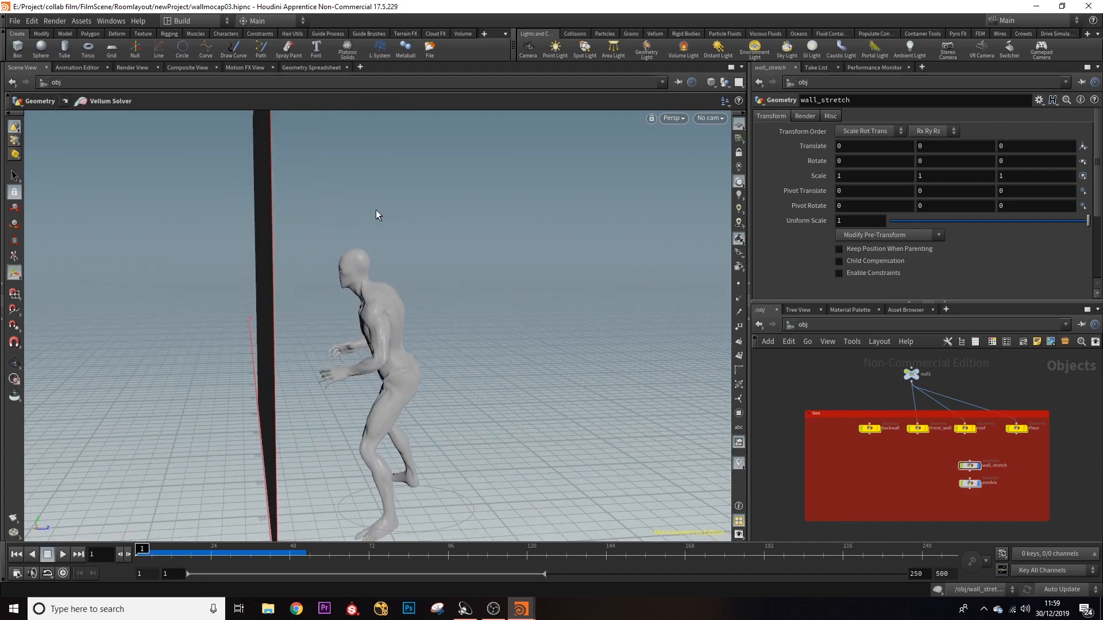
pyautogui.moveTo(474, 423); pyautogui.dragTo(661, 448)
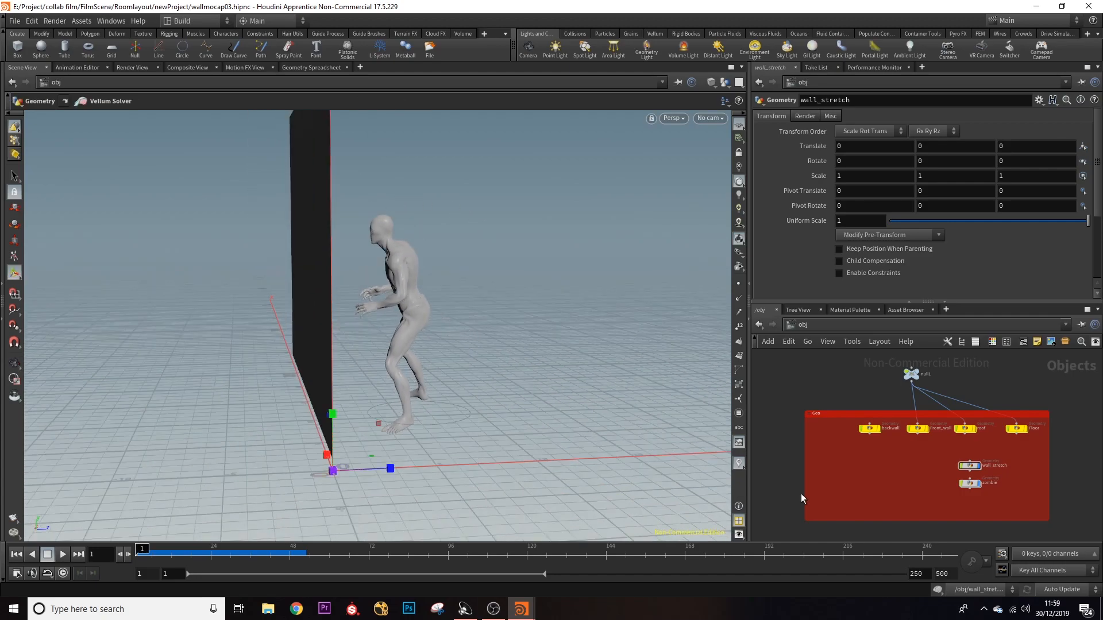
# - Open the zombie network and review agent1's FBX file and clip settings, with mixamo.com as the current clip
pyautogui.scroll(4, 1028, 477)
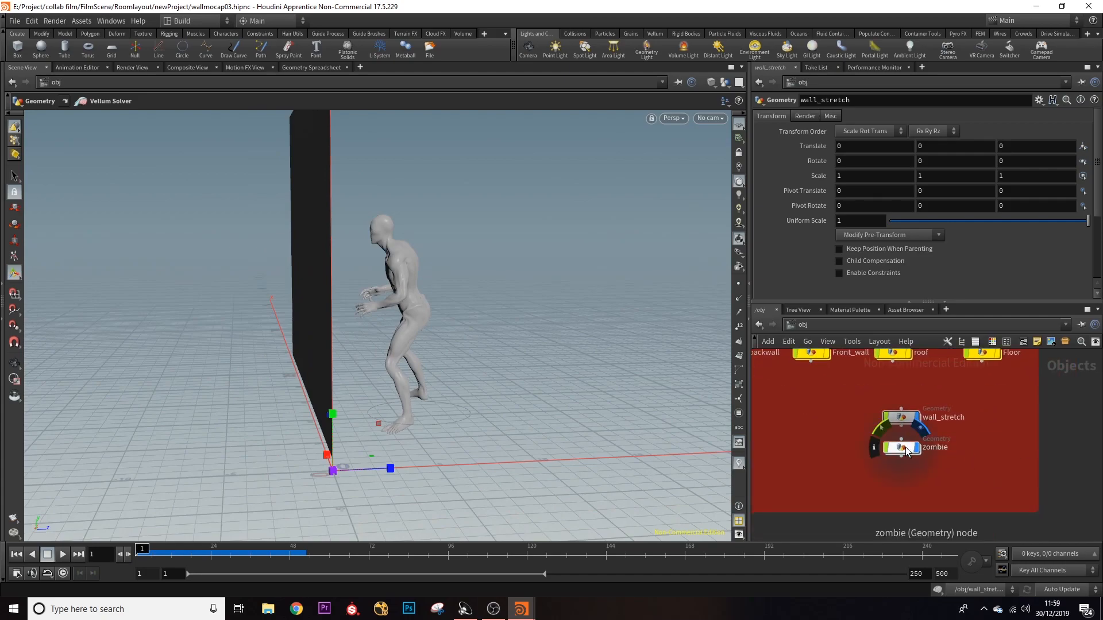
pyautogui.doubleClick(904, 447)
pyautogui.moveTo(1007, 436); pyautogui.dragTo(959, 436, button='middle')
pyautogui.moveTo(873, 427)
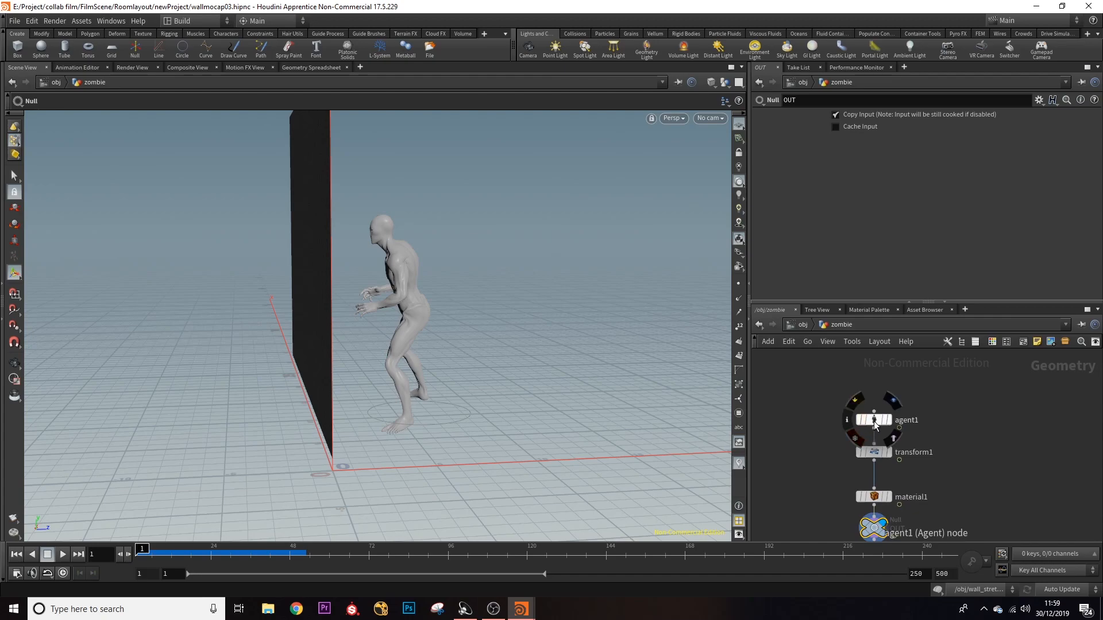
pyautogui.click(874, 421)
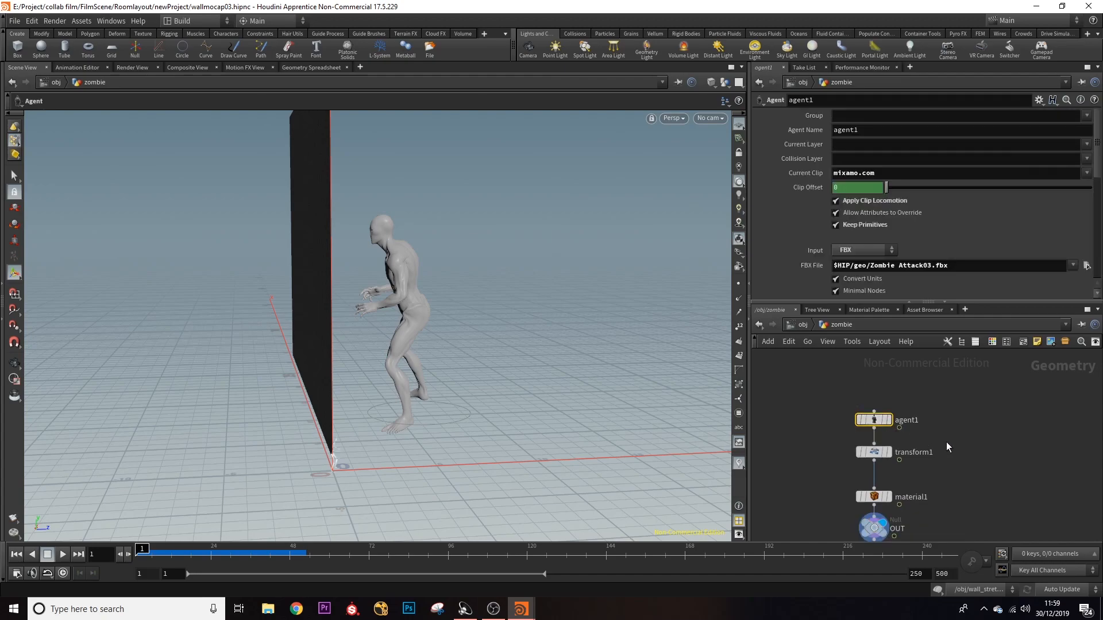
pyautogui.scroll(-2, 965, 219)
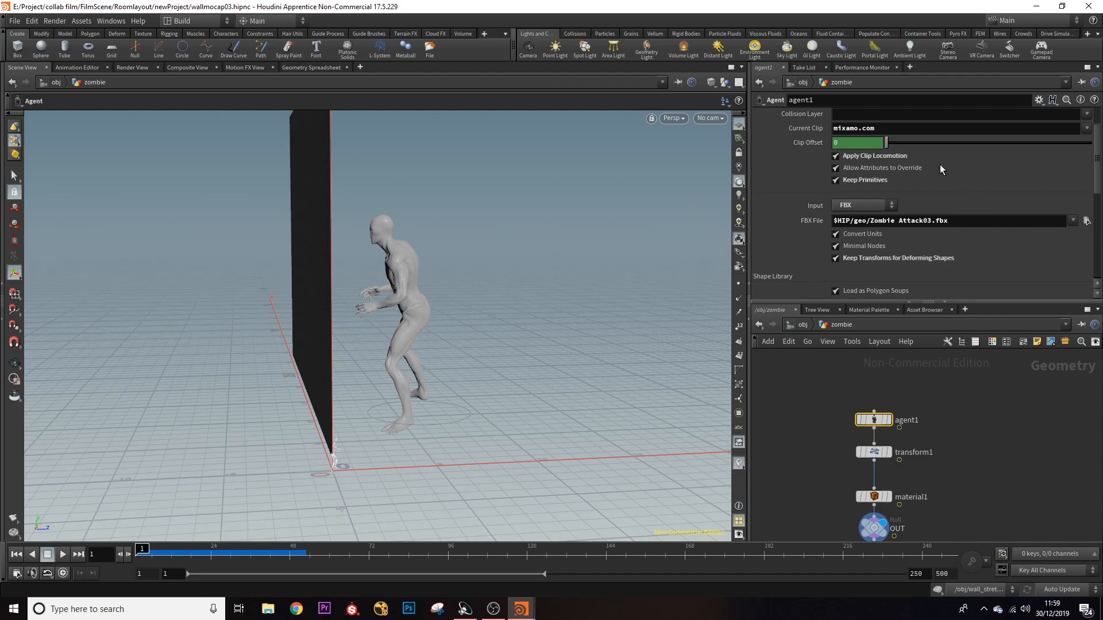
pyautogui.scroll(2, 940, 164)
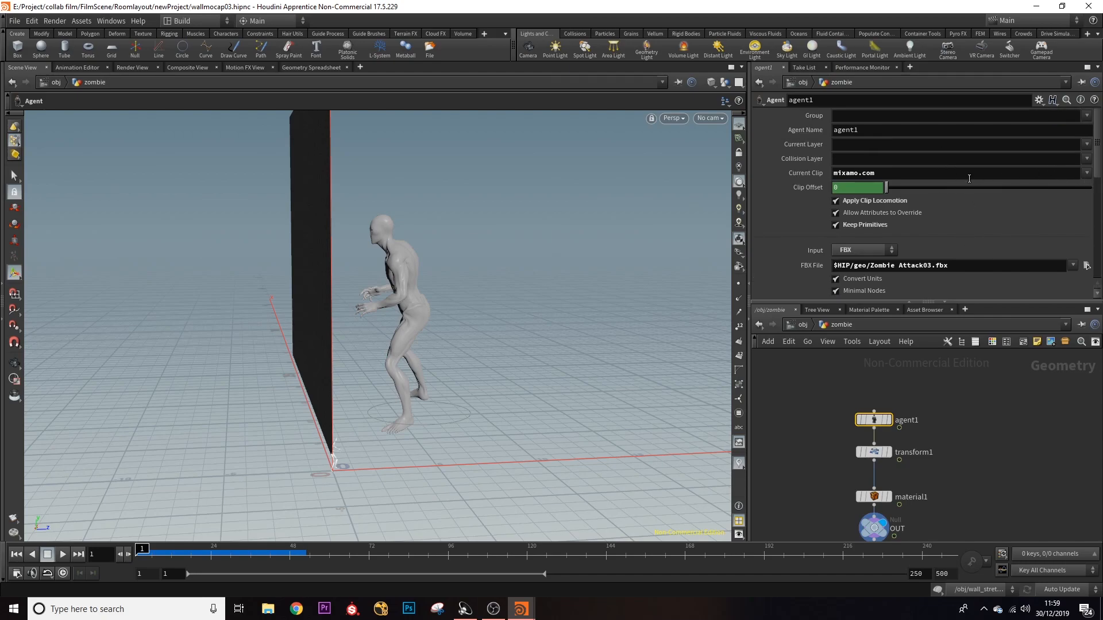
pyautogui.click(1086, 174)
pyautogui.click(1001, 223)
# - View the zombie and wall from the opposite side and advance the animation to frame 3
pyautogui.keyDown('alt'); pyautogui.moveTo(440, 307); pyautogui.dragTo(382, 300); pyautogui.keyUp('alt')
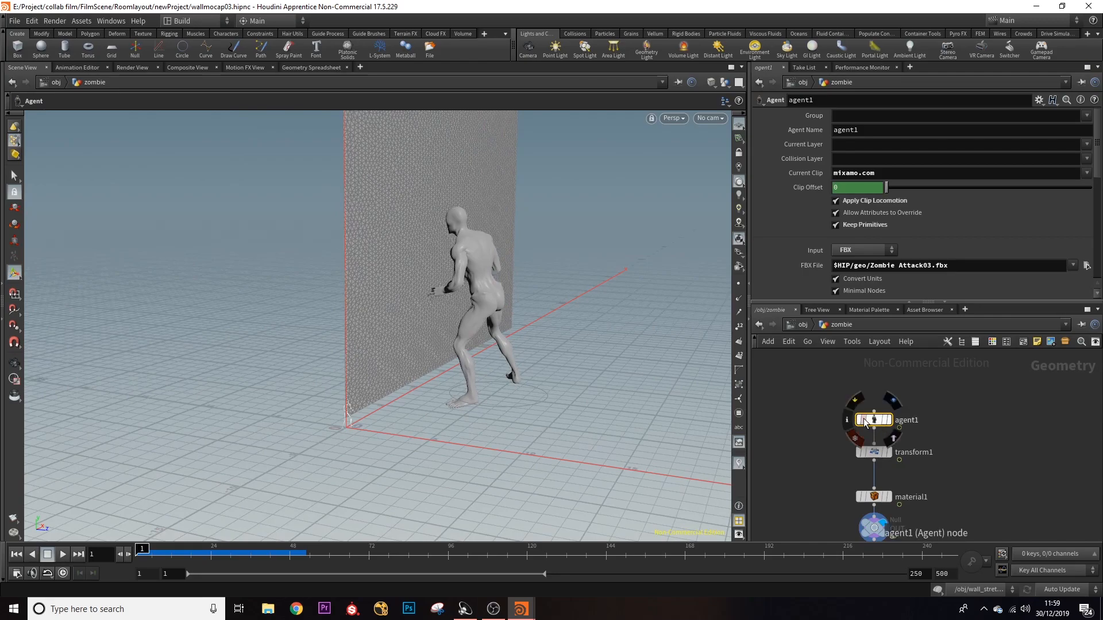
pyautogui.keyDown('alt'); pyautogui.scroll(3, 485, 254); pyautogui.keyUp('alt')
pyautogui.moveTo(524, 270); pyautogui.dragTo(372, 352)
pyautogui.moveTo(142, 552)
pyautogui.mouseDown()
pyautogui.moveTo(193, 557)
pyautogui.moveTo(148, 565)
pyautogui.mouseUp()
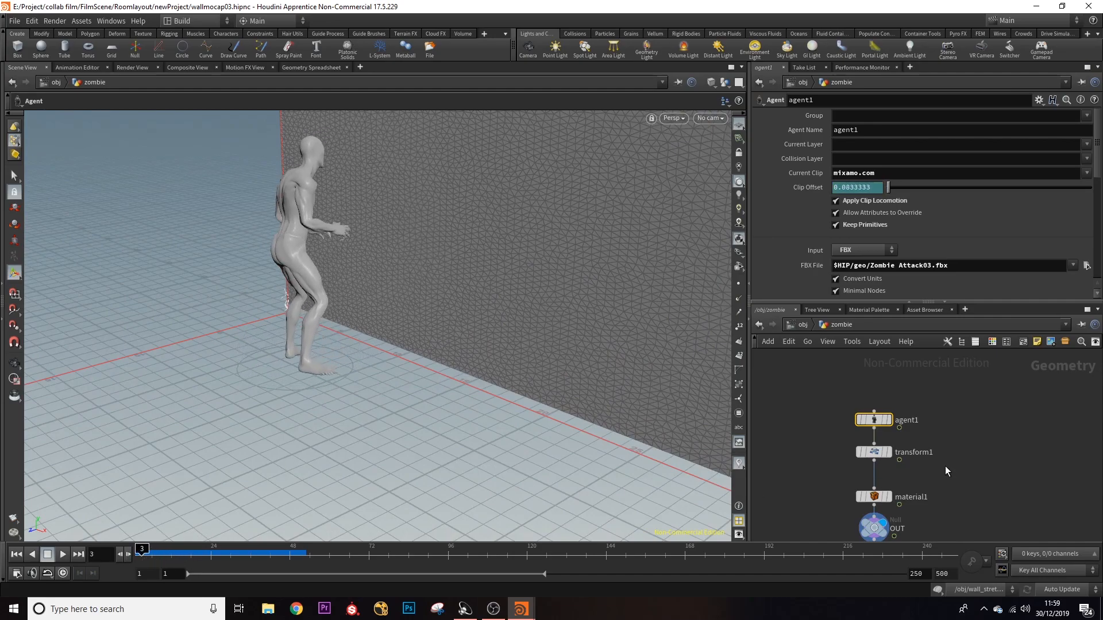
# - Examine the keyframed transform1 settings and the zombie's placement in front of the wall
pyautogui.moveTo(918, 454); pyautogui.dragTo(916, 420, button='middle')
pyautogui.click(877, 418)
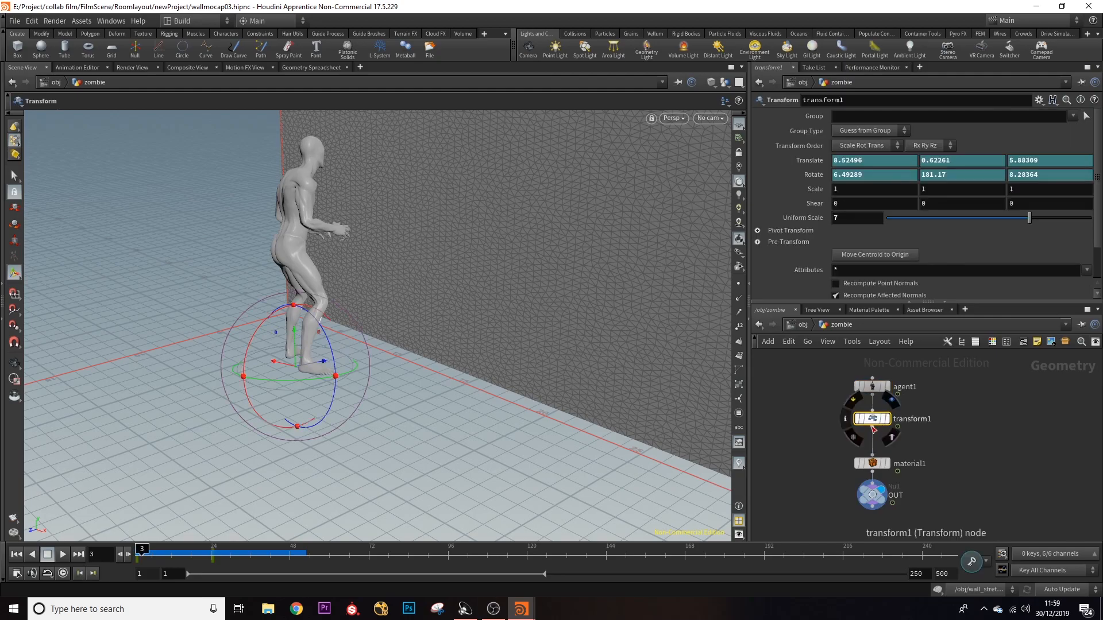
pyautogui.press('space')
pyautogui.moveTo(503, 297); pyautogui.dragTo(574, 270)
pyautogui.moveTo(873, 466)
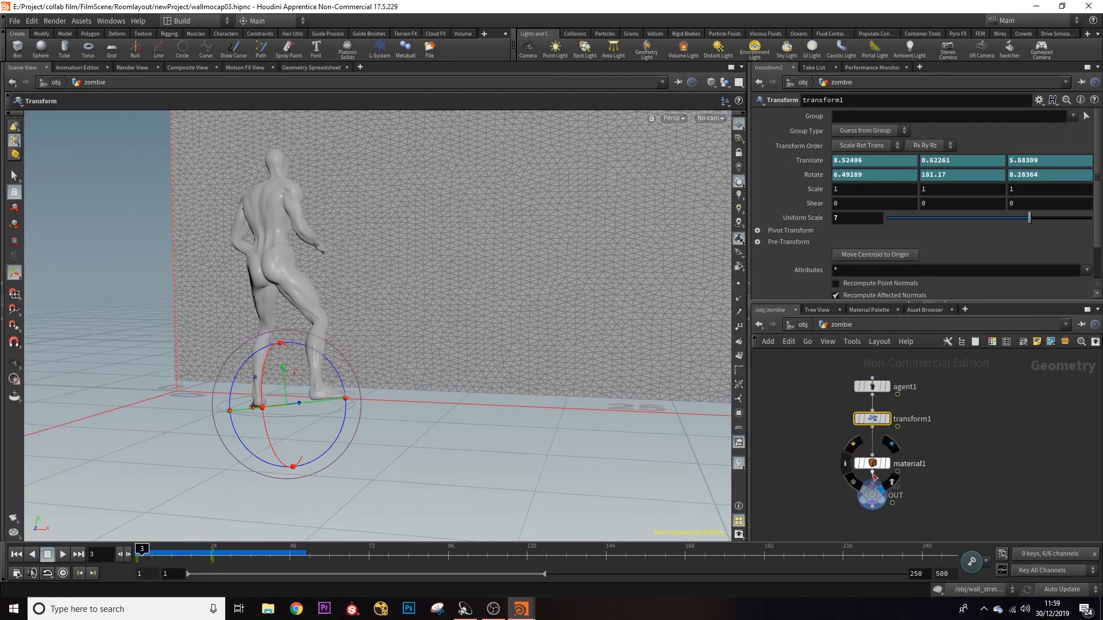
# - Open the wall_stretch network and look over its node chain from vellumsolver1 back up to grid1
pyautogui.click(802, 329)
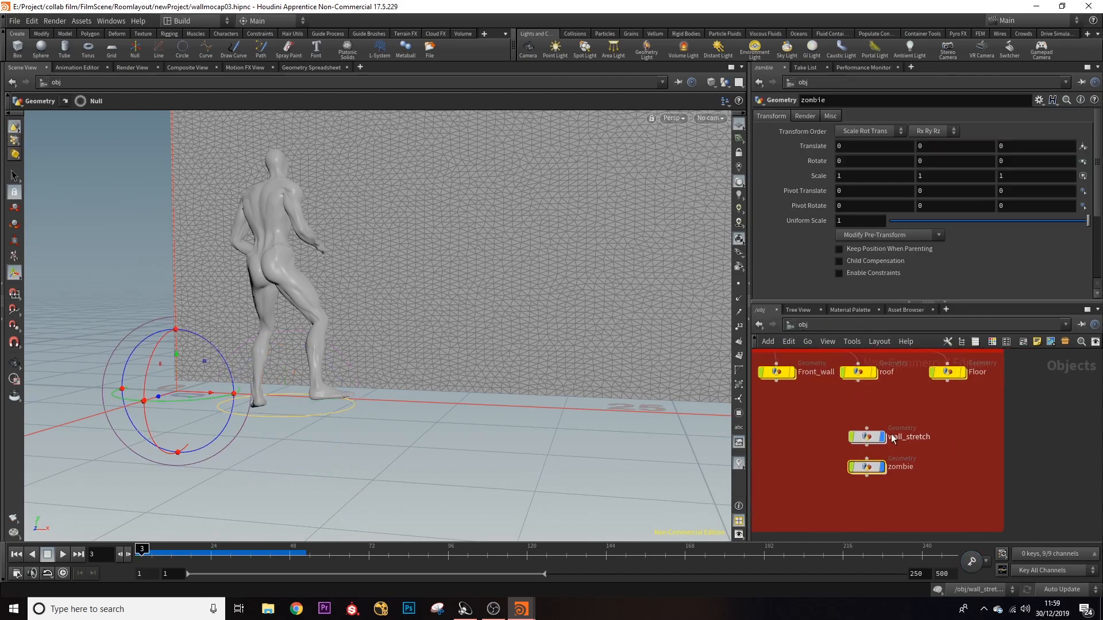
pyautogui.doubleClick(874, 440)
pyautogui.moveTo(1002, 378); pyautogui.dragTo(993, 477, button='middle')
pyautogui.scroll(-4, 979, 445)
pyautogui.scroll(3, 935, 408)
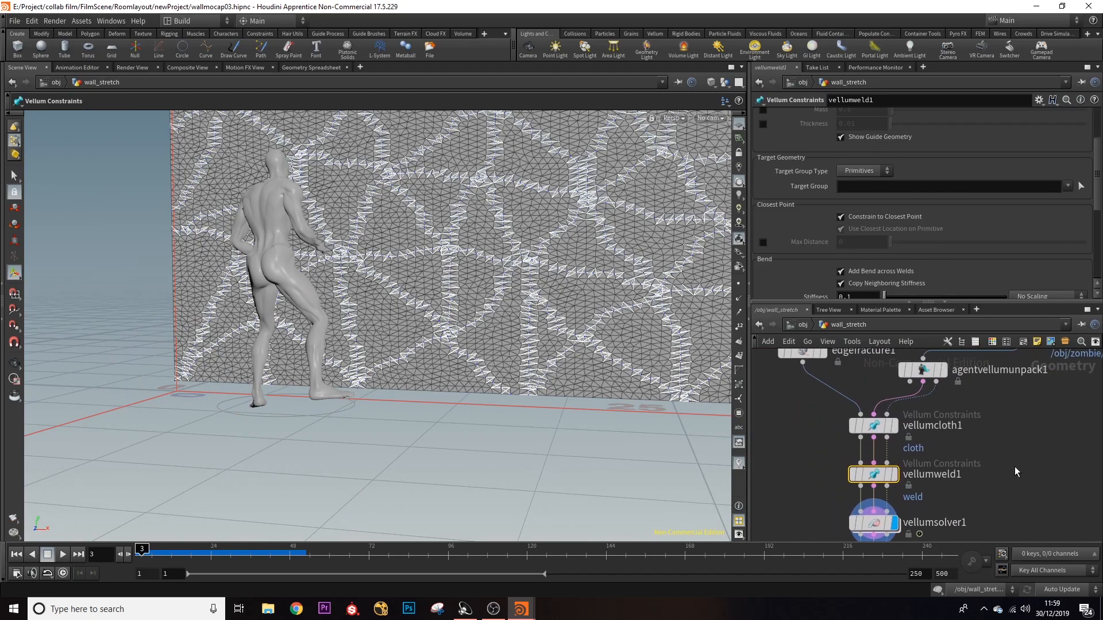
pyautogui.moveTo(979, 402); pyautogui.dragTo(976, 506, button='middle')
pyautogui.scroll(-2, 989, 487)
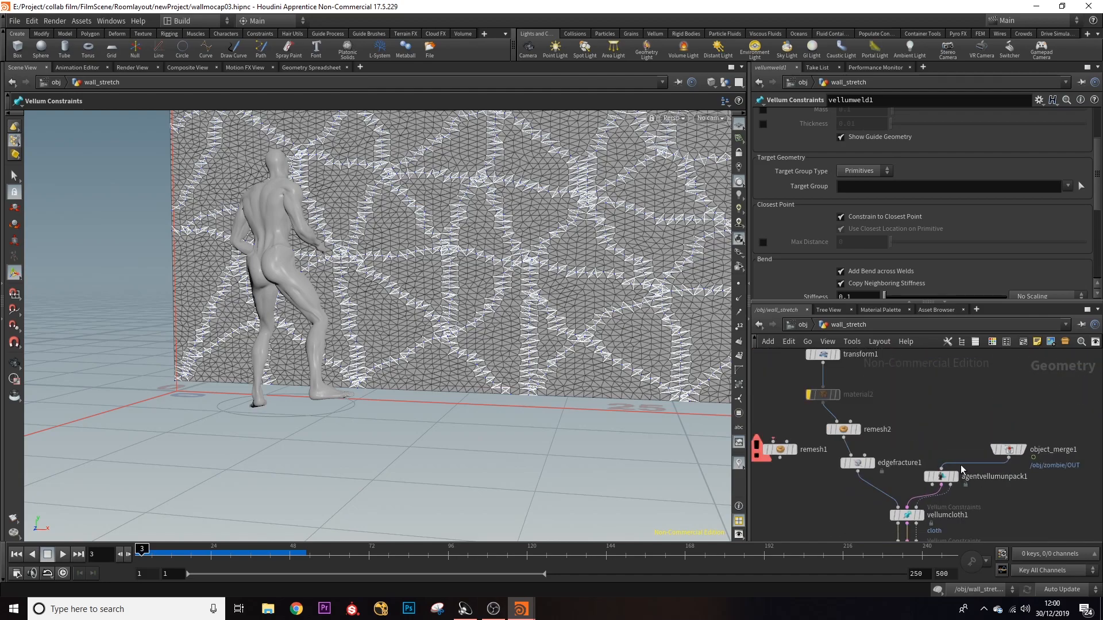
pyautogui.moveTo(916, 436); pyautogui.dragTo(981, 487, button='middle')
pyautogui.moveTo(901, 364)
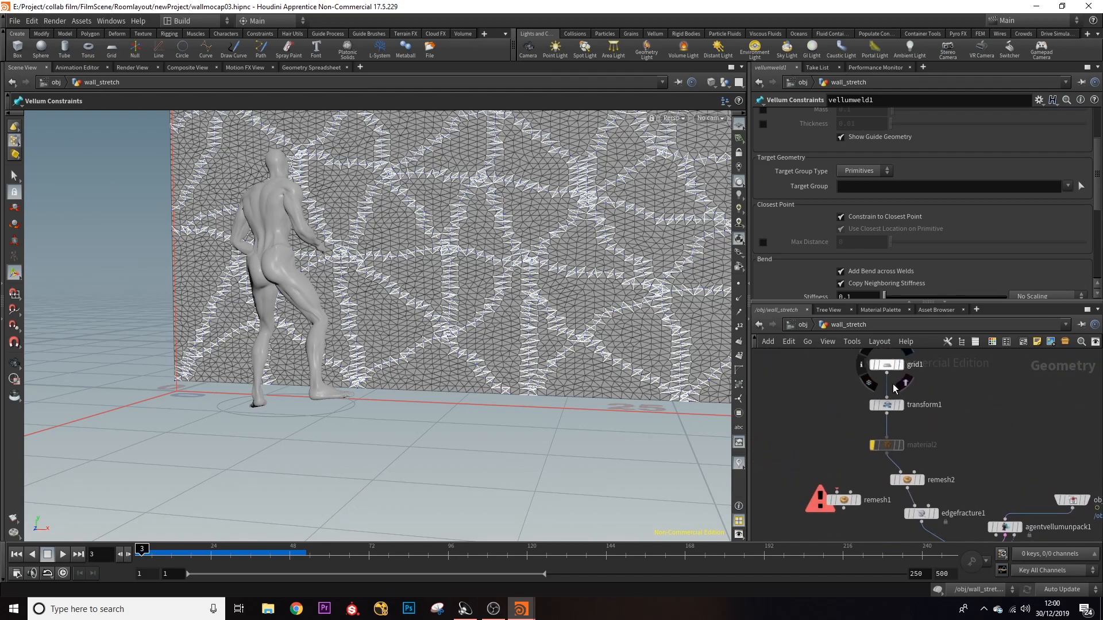
# - Delete the disconnected remesh1 node from the wall_stretch network
pyautogui.moveTo(982, 467); pyautogui.dragTo(957, 401, button='middle')
pyautogui.click(821, 435)
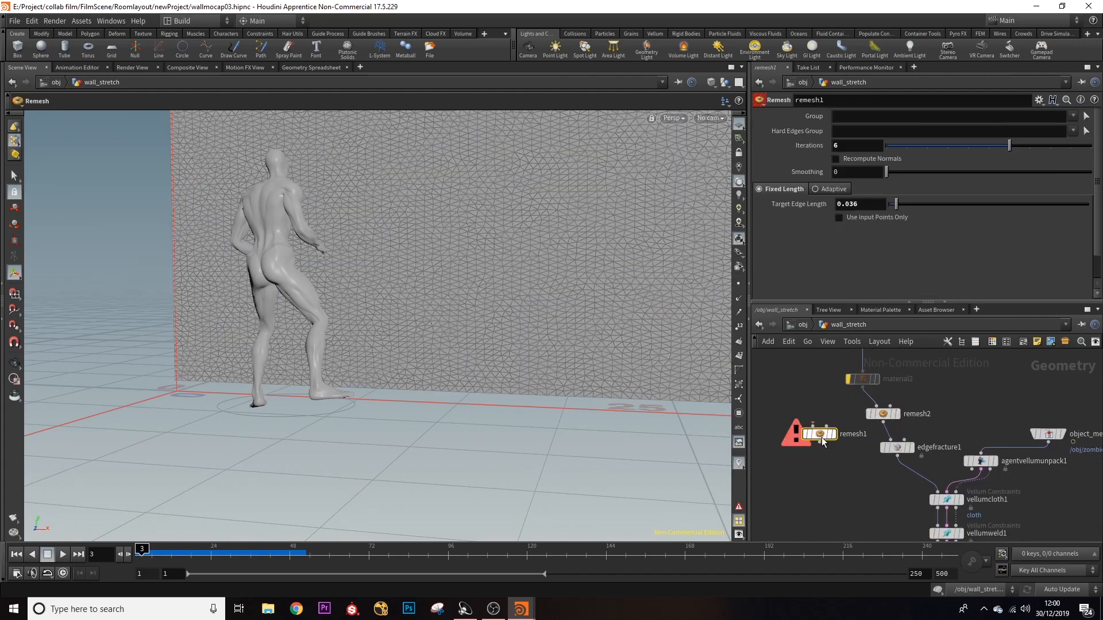
pyautogui.press('Delete')
# - Reposition the object_merge1 node higher above agentvellumunpack1 while viewing the zombie collider from the side
pyautogui.moveTo(899, 450); pyautogui.dragTo(879, 442, button='middle')
pyautogui.moveTo(879, 442)
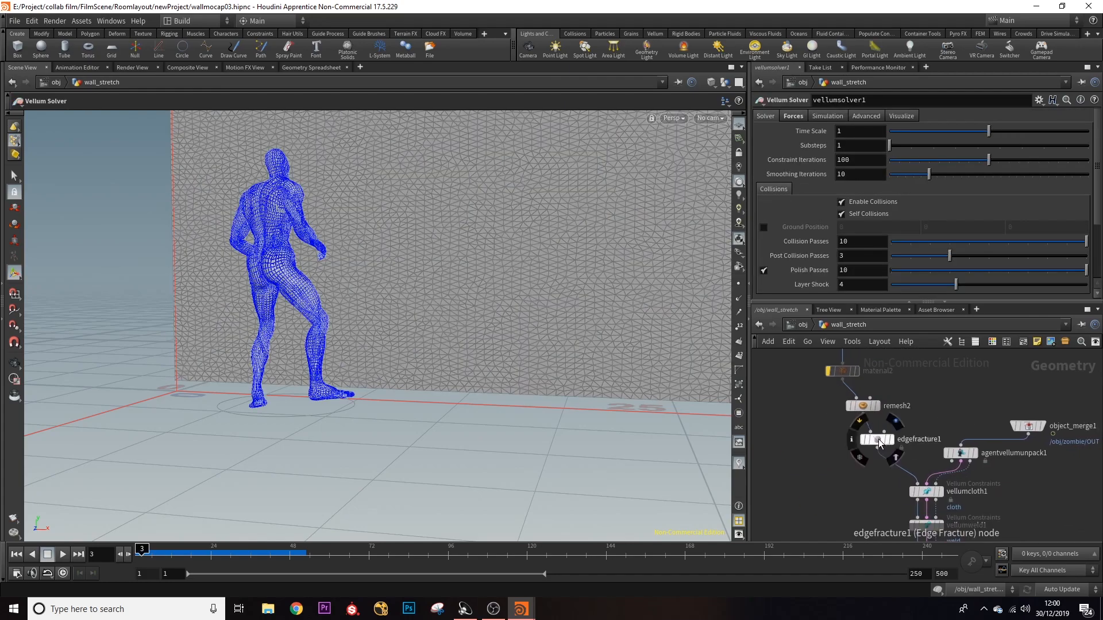
pyautogui.moveTo(950, 409); pyautogui.dragTo(878, 422, button='middle')
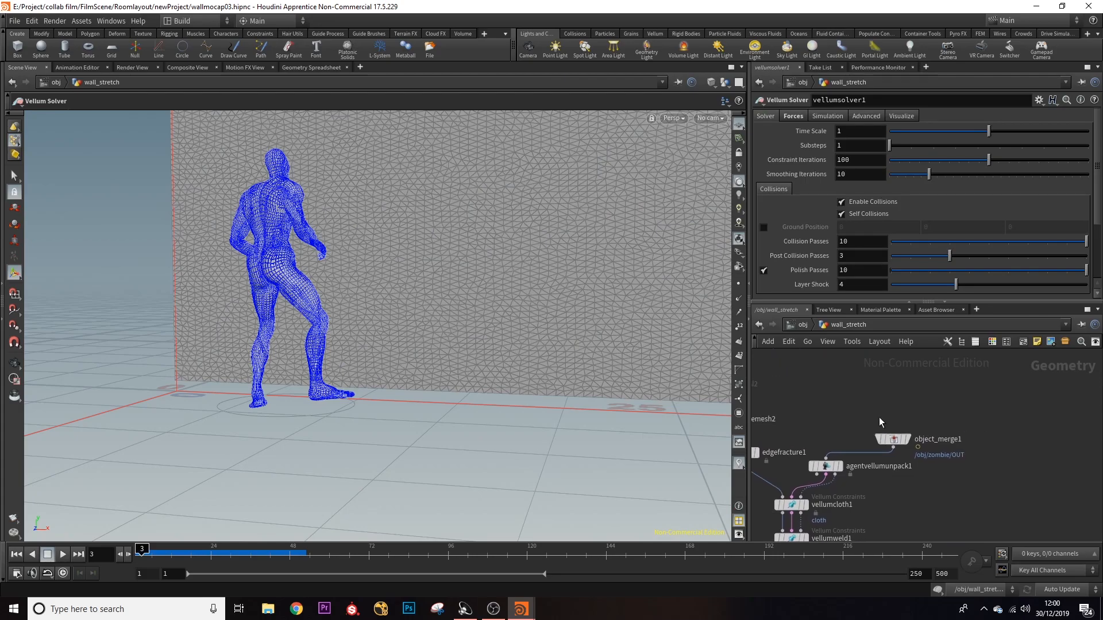
pyautogui.moveTo(532, 336); pyautogui.dragTo(612, 309)
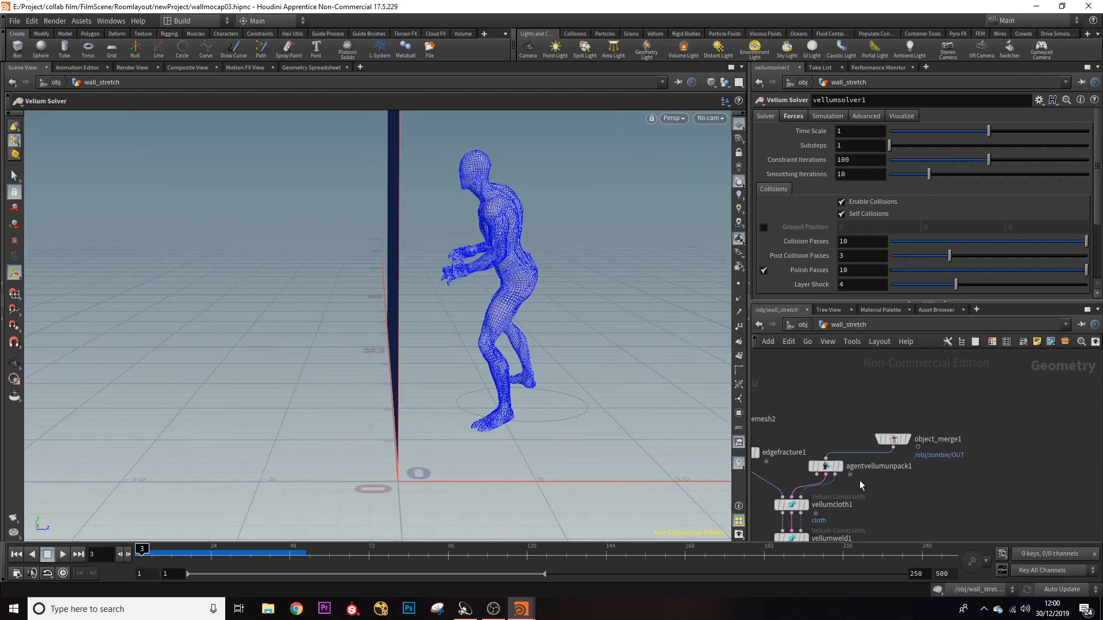
pyautogui.moveTo(895, 442); pyautogui.dragTo(877, 418)
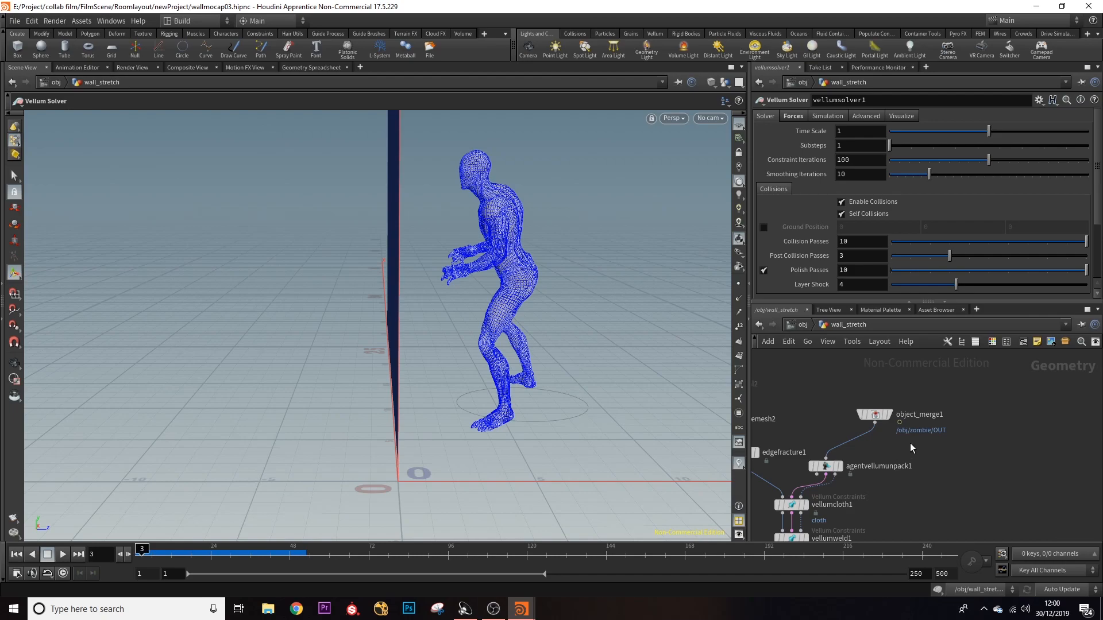
pyautogui.moveTo(824, 470)
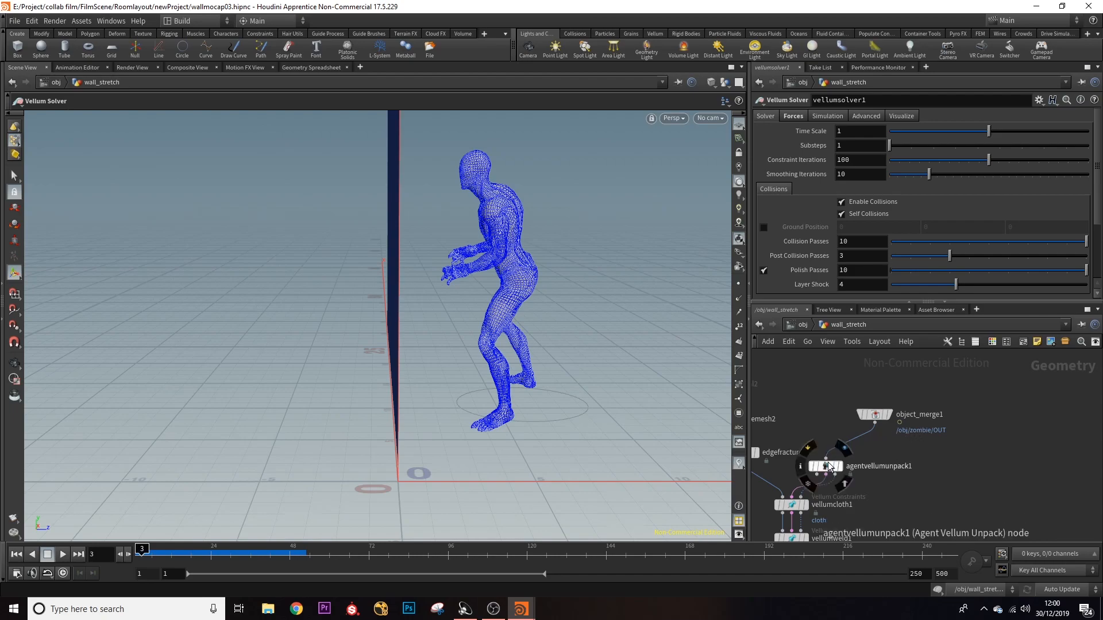
# - Select the agentvellumunpack1 node and examine the zombie collider and the wall from the side and front
pyautogui.scroll(2, 826, 466)
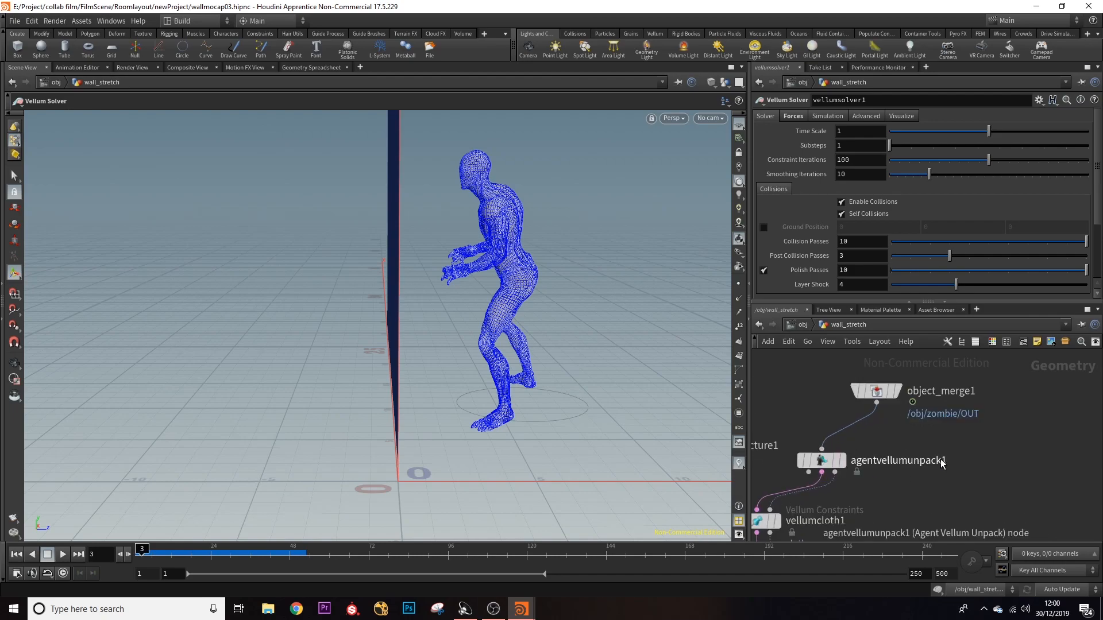
pyautogui.press('Escape')
pyautogui.moveTo(436, 288); pyautogui.dragTo(419, 369)
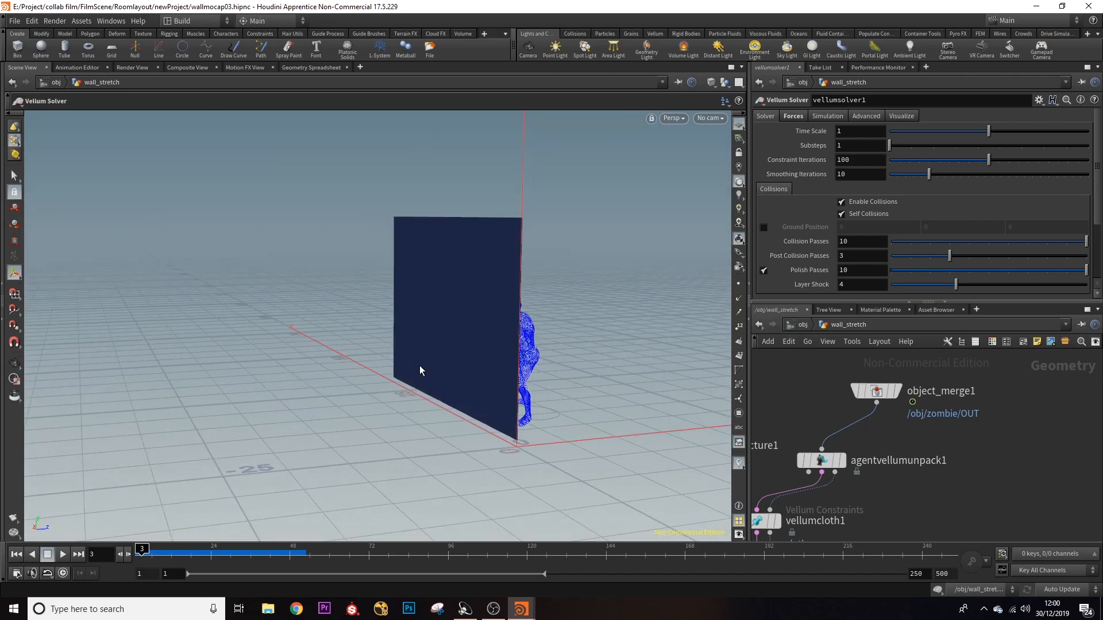
pyautogui.click(824, 463)
pyautogui.keyDown('alt'); pyautogui.moveTo(569, 344); pyautogui.dragTo(591, 322); pyautogui.keyUp('alt')
pyautogui.keyDown('alt'); pyautogui.scroll(4, 593, 323); pyautogui.keyUp('alt')
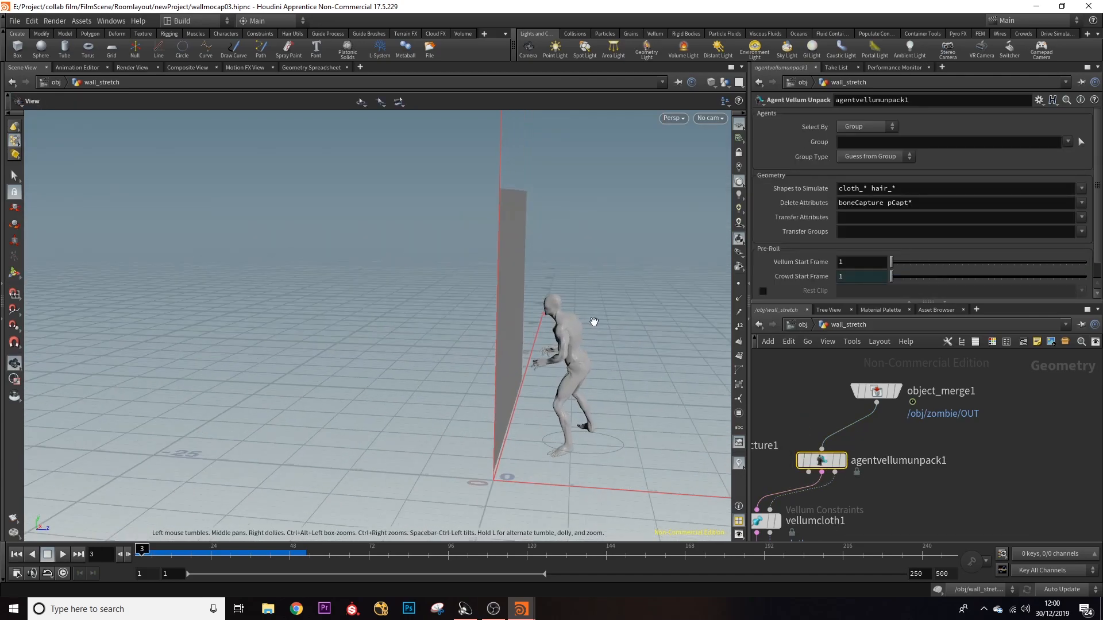
pyautogui.keyDown('alt'); pyautogui.moveTo(532, 344); pyautogui.dragTo(556, 346); pyautogui.keyUp('alt')
pyautogui.moveTo(812, 421); pyautogui.dragTo(953, 393, button='middle')
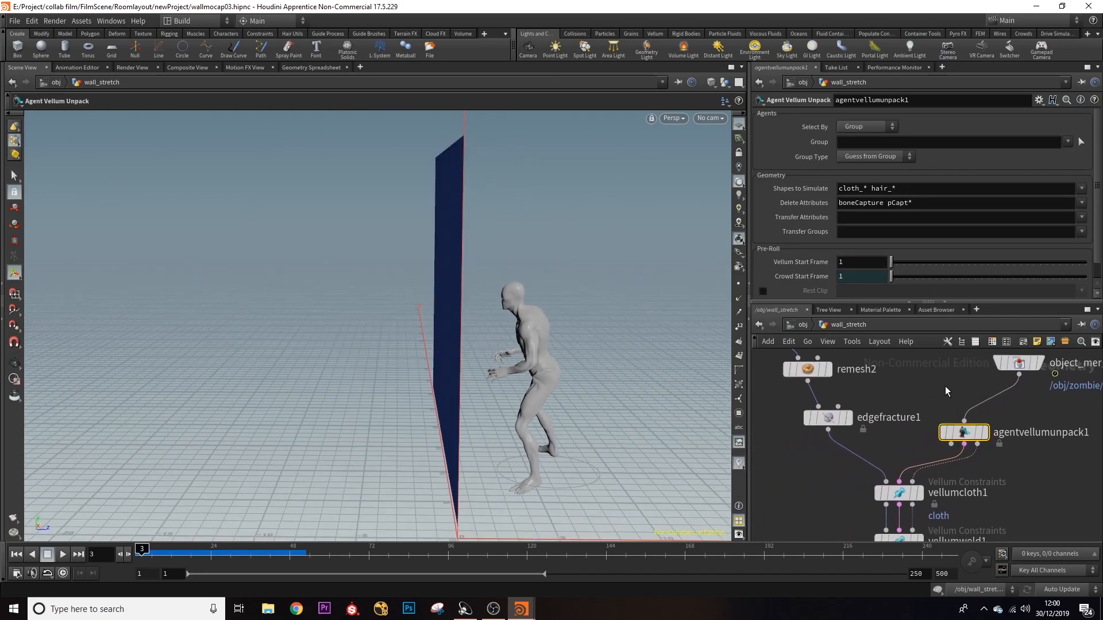
pyautogui.keyDown('alt'); pyautogui.moveTo(513, 384); pyautogui.dragTo(508, 334); pyautogui.keyUp('alt')
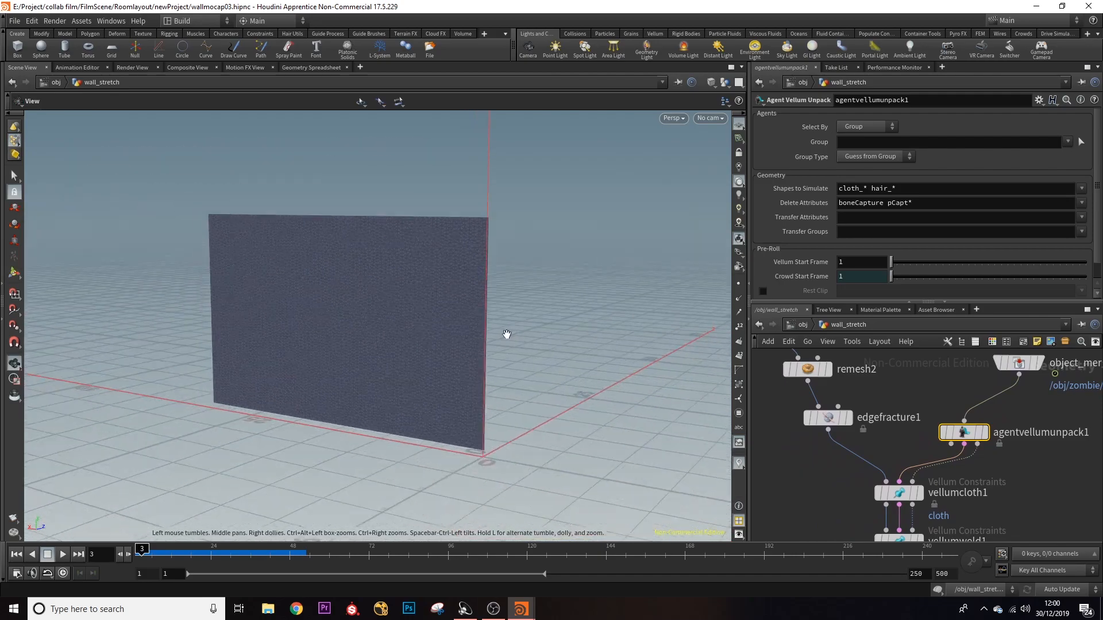
pyautogui.keyDown('alt'); pyautogui.moveTo(428, 372); pyautogui.dragTo(297, 438); pyautogui.keyUp('alt')
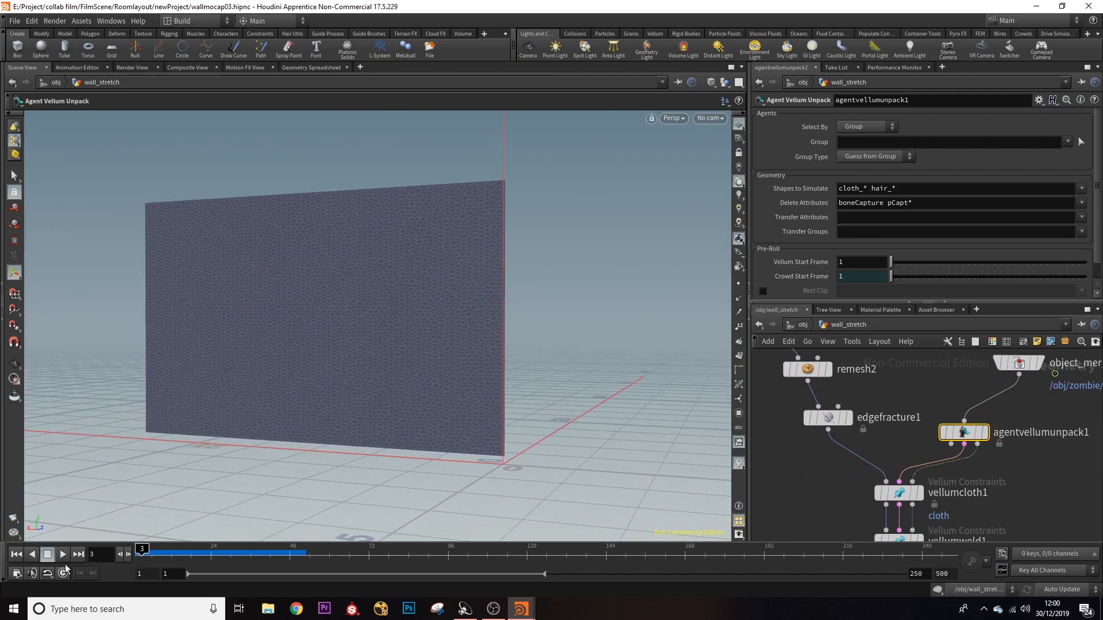
# - Play the wall simulation, stop it at frame 187, and examine the torn area around the zombie's arm up close
pyautogui.click(63, 555)
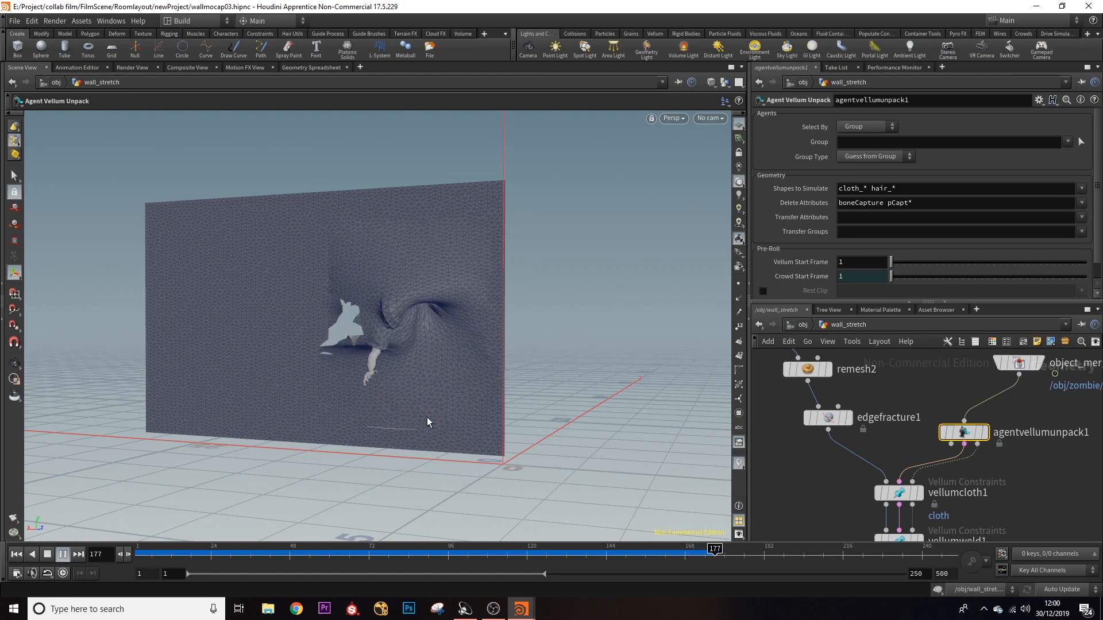
pyautogui.click(63, 555)
pyautogui.keyDown('alt'); pyautogui.moveTo(363, 328); pyautogui.dragTo(371, 327); pyautogui.keyUp('alt')
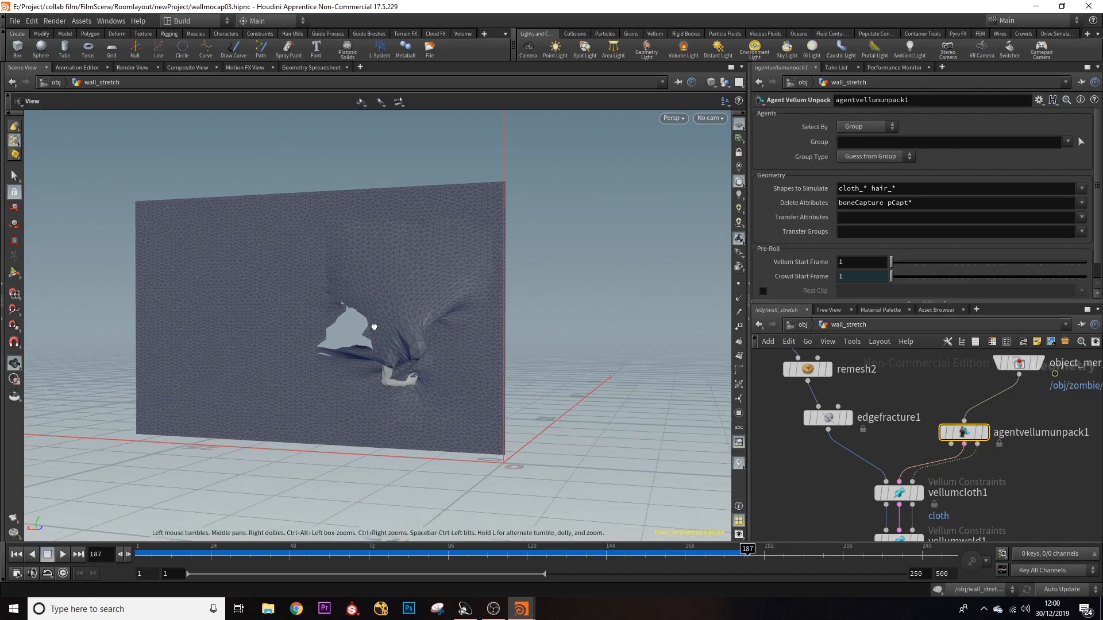
pyautogui.scroll(6, 380, 330)
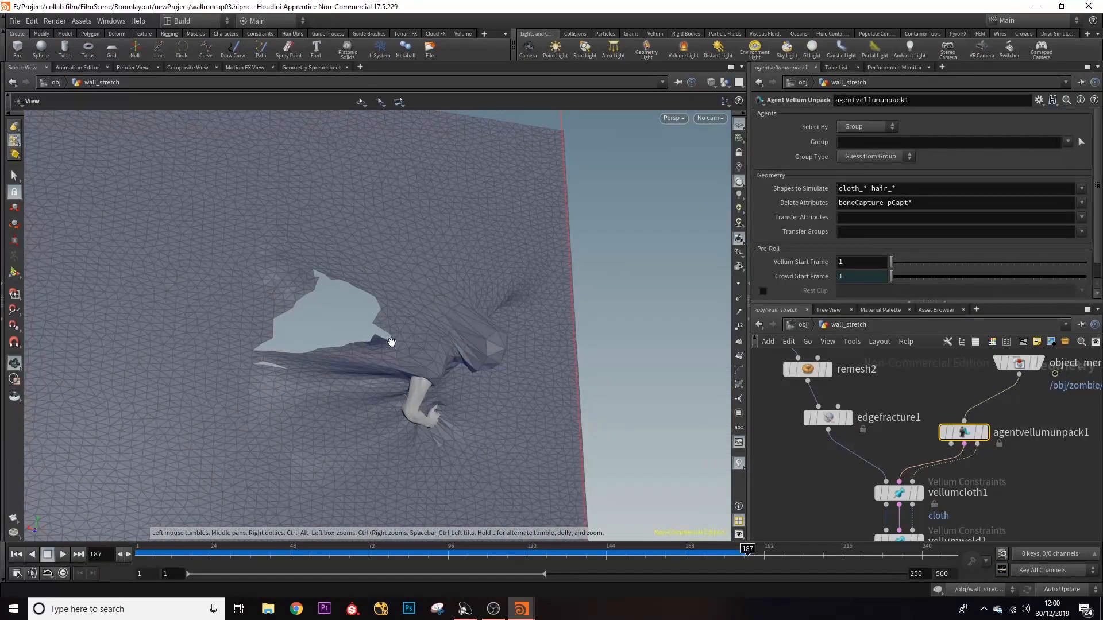
pyautogui.scroll(3, 392, 343)
pyautogui.moveTo(559, 323)
pyautogui.keyDown('alt'); pyautogui.mouseDown()
pyautogui.moveTo(555, 347)
pyautogui.moveTo(550, 329)
pyautogui.mouseUp(); pyautogui.keyUp('alt')
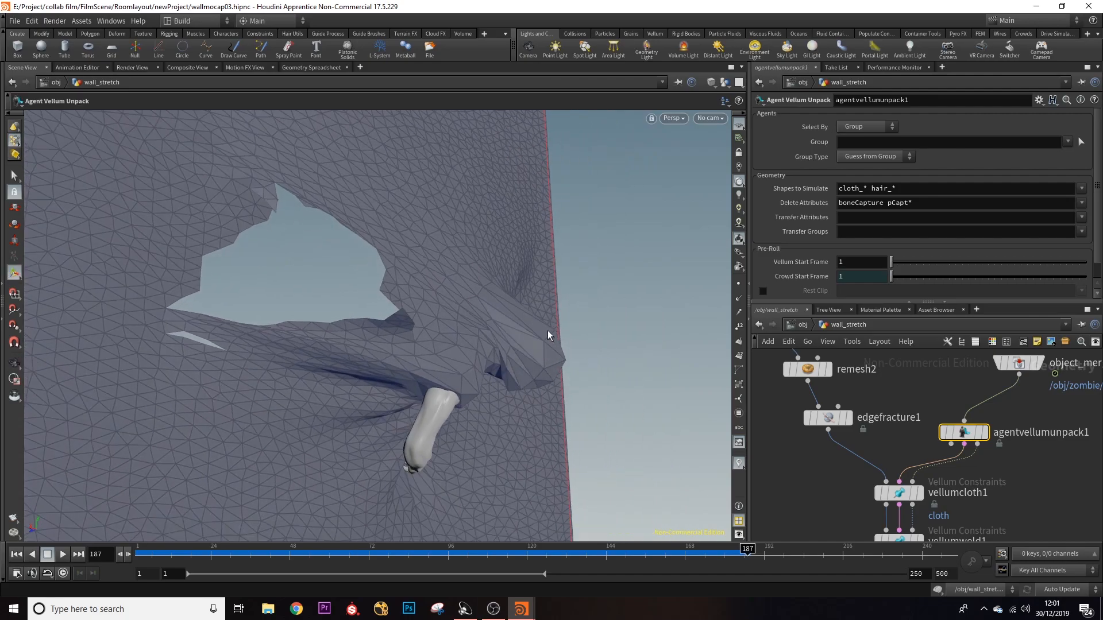
pyautogui.keyDown('alt'); pyautogui.moveTo(446, 418); pyautogui.dragTo(403, 428); pyautogui.keyUp('alt')
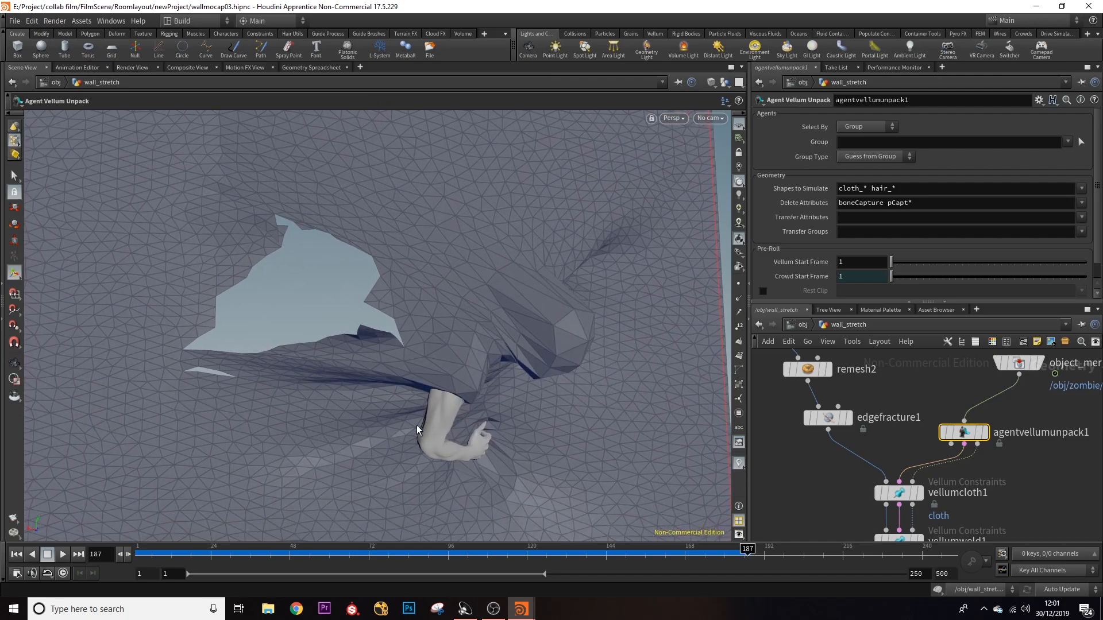
# - Compare the vellumsolver1 and vellumpostprocess1 outputs, leaving vellumpostprocess1 displayed and selected
pyautogui.moveTo(1017, 512); pyautogui.dragTo(987, 424, button='middle')
pyautogui.moveTo(994, 473); pyautogui.dragTo(990, 387, button='middle')
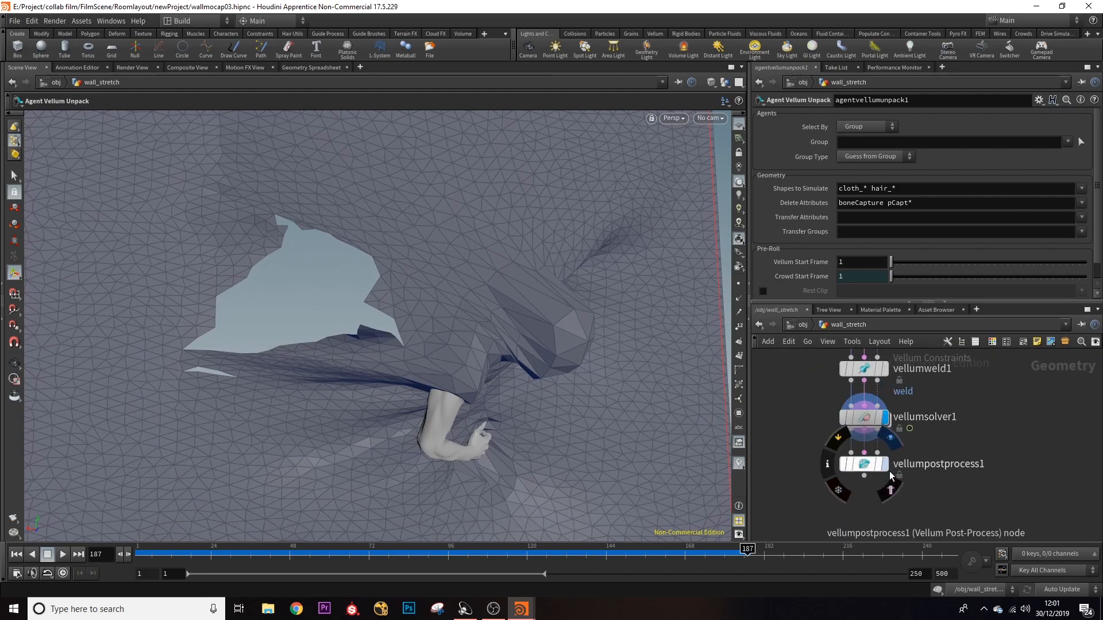
pyautogui.click(886, 465)
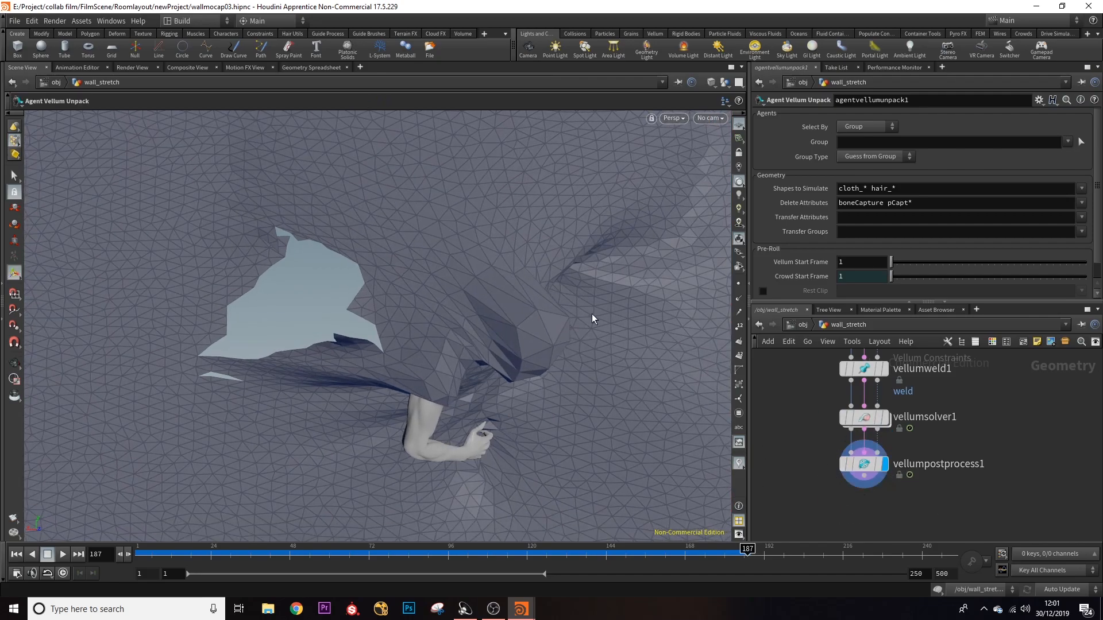
pyautogui.click(885, 418)
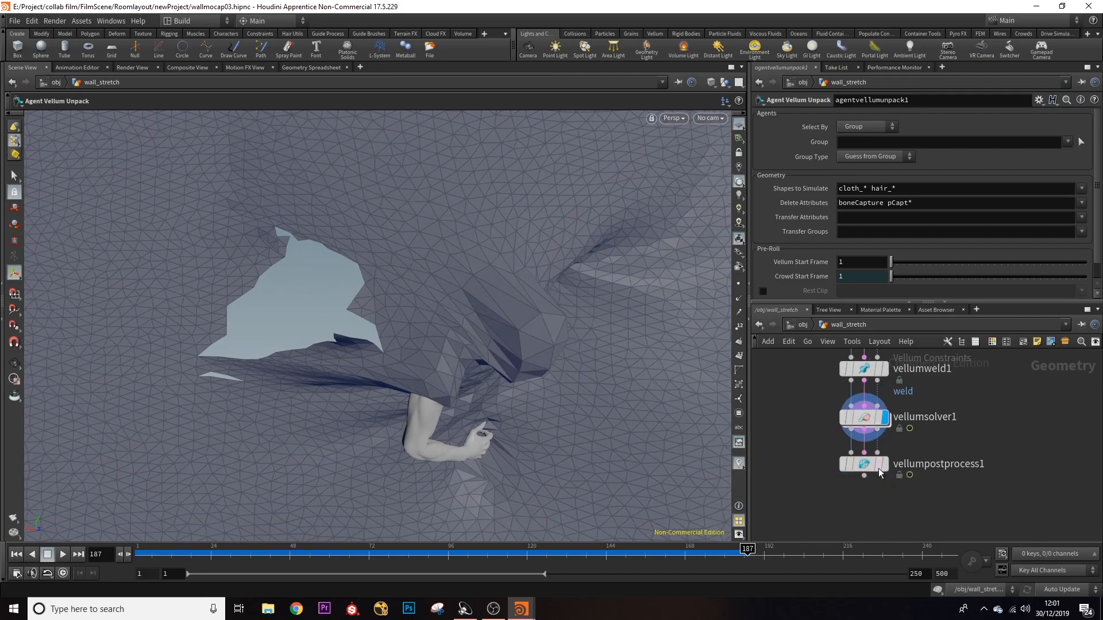
pyautogui.moveTo(885, 473)
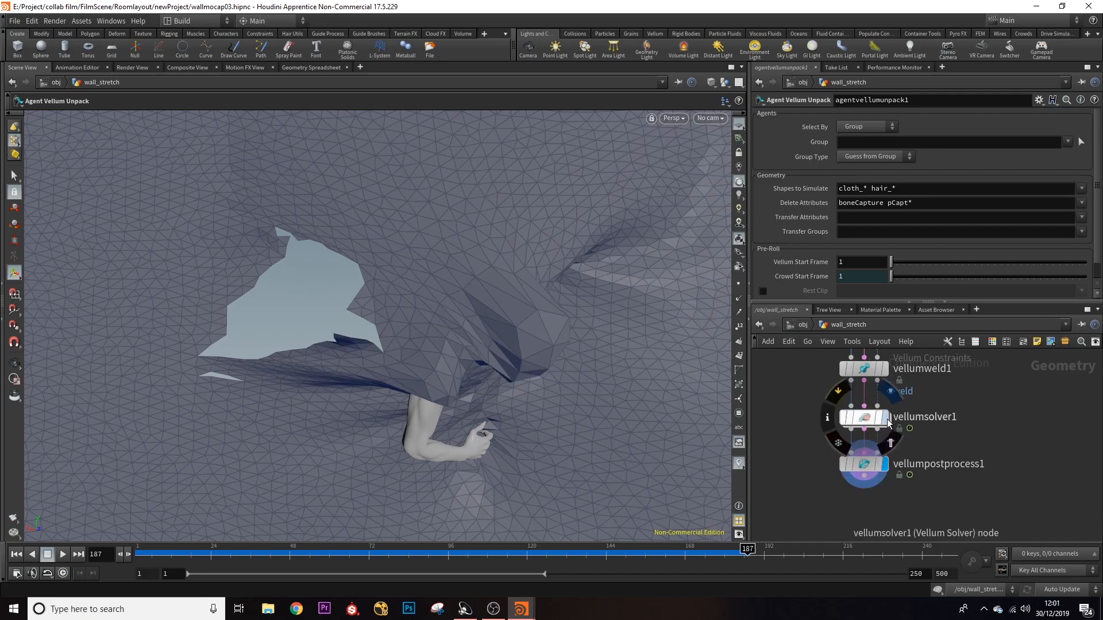
pyautogui.click(885, 464)
pyautogui.click(865, 465)
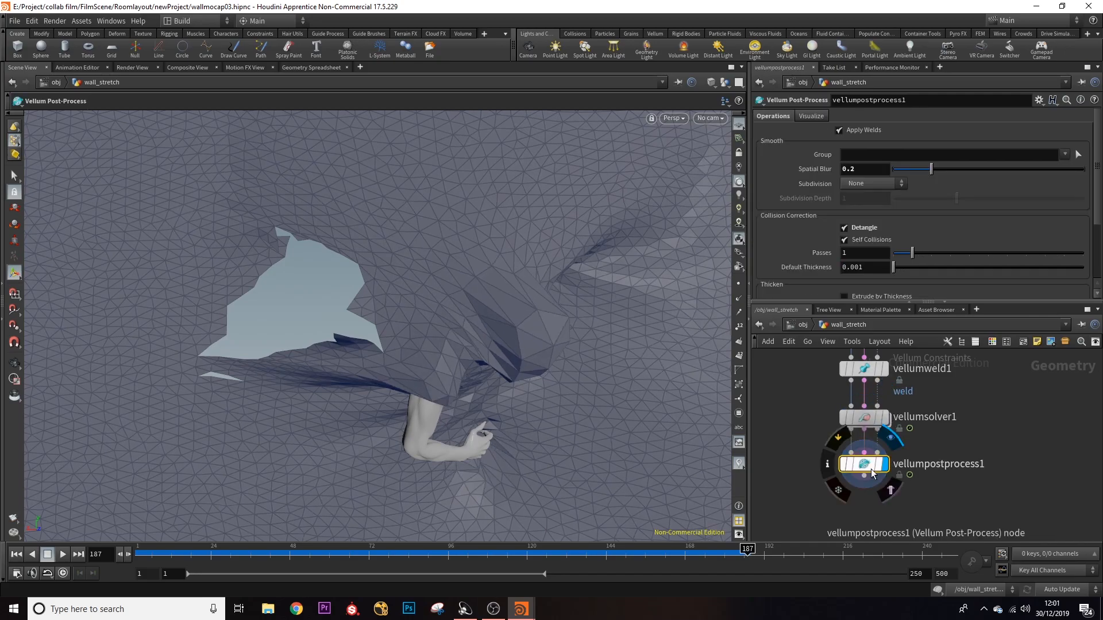
# - Set the vellumpostprocess1 detangle passes to 3, enable Extrude by Thickness, and inspect the torn edge
pyautogui.scroll(-4, 950, 192)
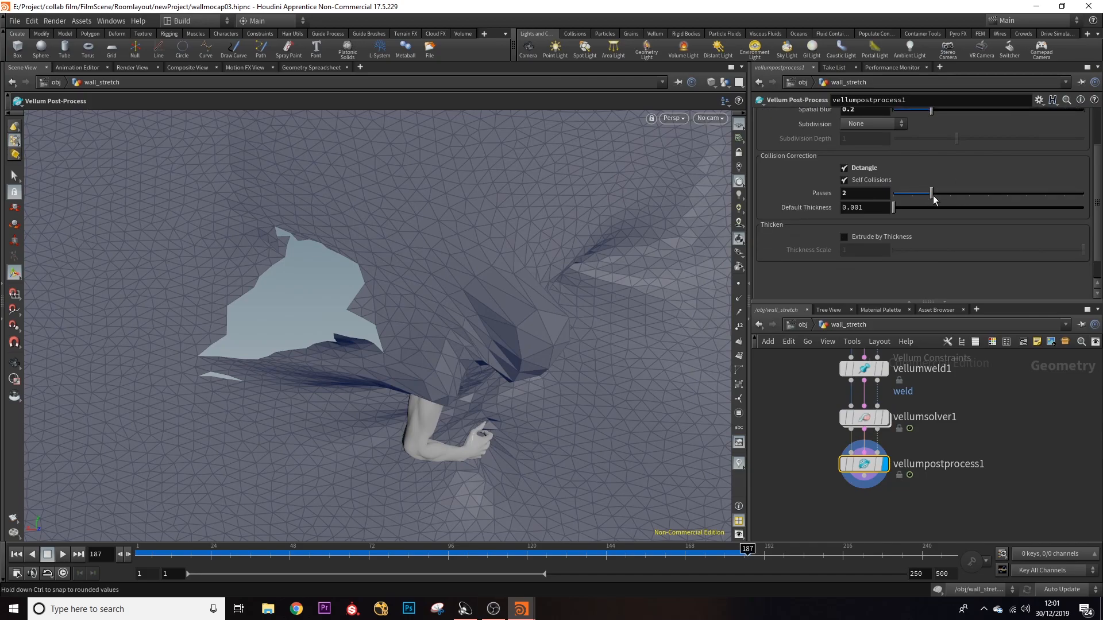
pyautogui.click(950, 193)
pyautogui.click(844, 237)
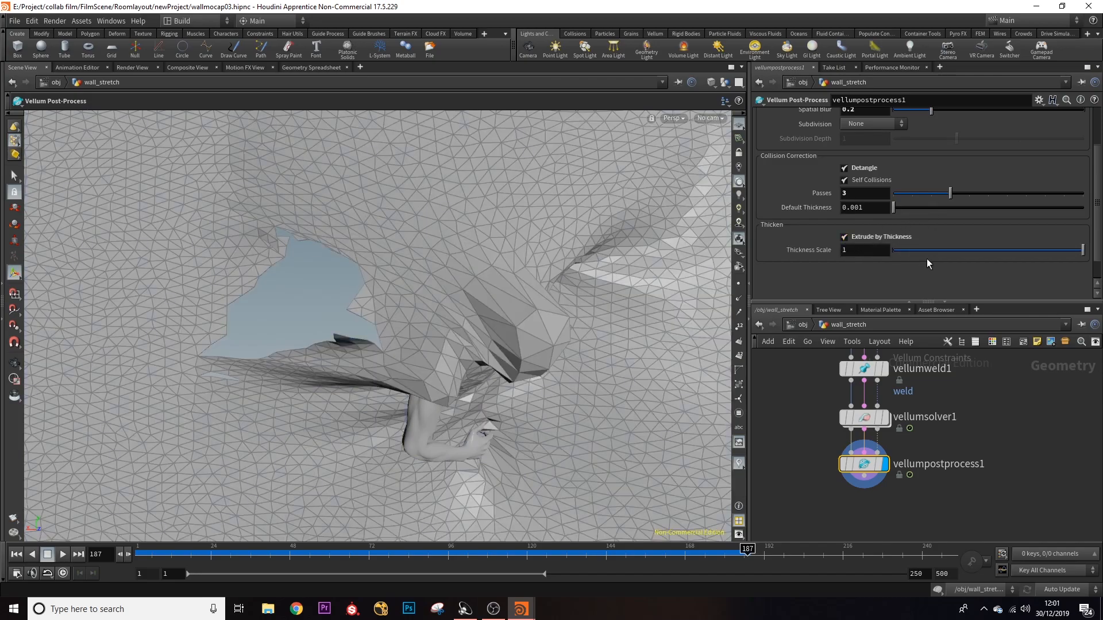
pyautogui.keyDown('alt'); pyautogui.moveTo(355, 334); pyautogui.dragTo(400, 383); pyautogui.keyUp('alt')
pyautogui.scroll(4, 444, 398)
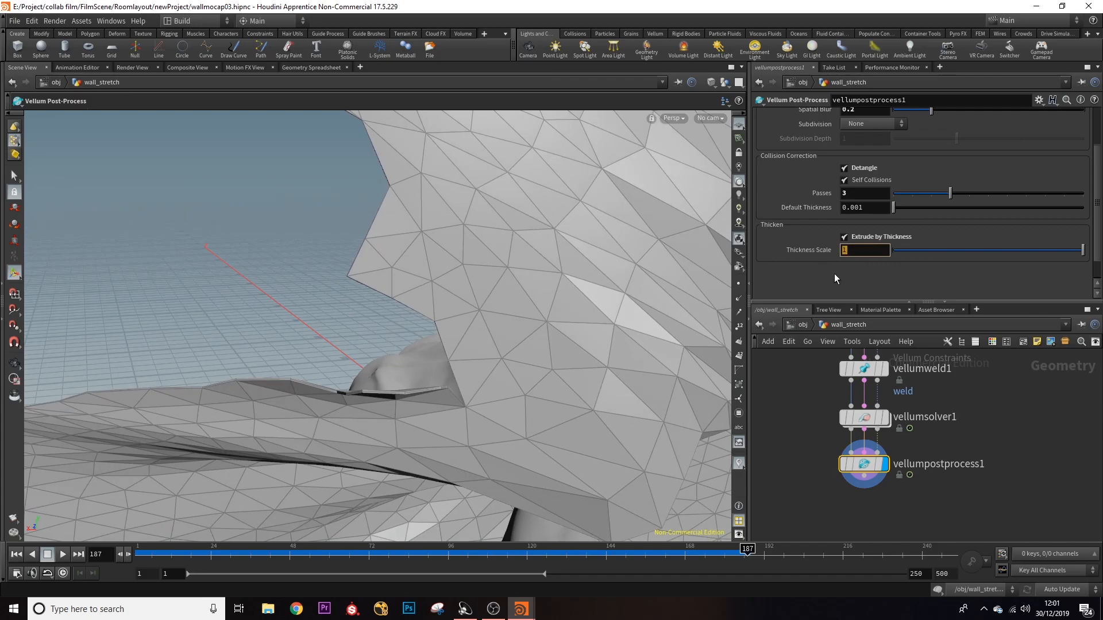
# - Set the Thickness Scale to 1.2 on vellumpostprocess1 and check the thickened tear
pyautogui.write('2')
pyautogui.press('Return')
pyautogui.keyDown('alt'); pyautogui.moveTo(552, 369); pyautogui.dragTo(620, 356); pyautogui.keyUp('alt')
pyautogui.scroll(3, 945, 152)
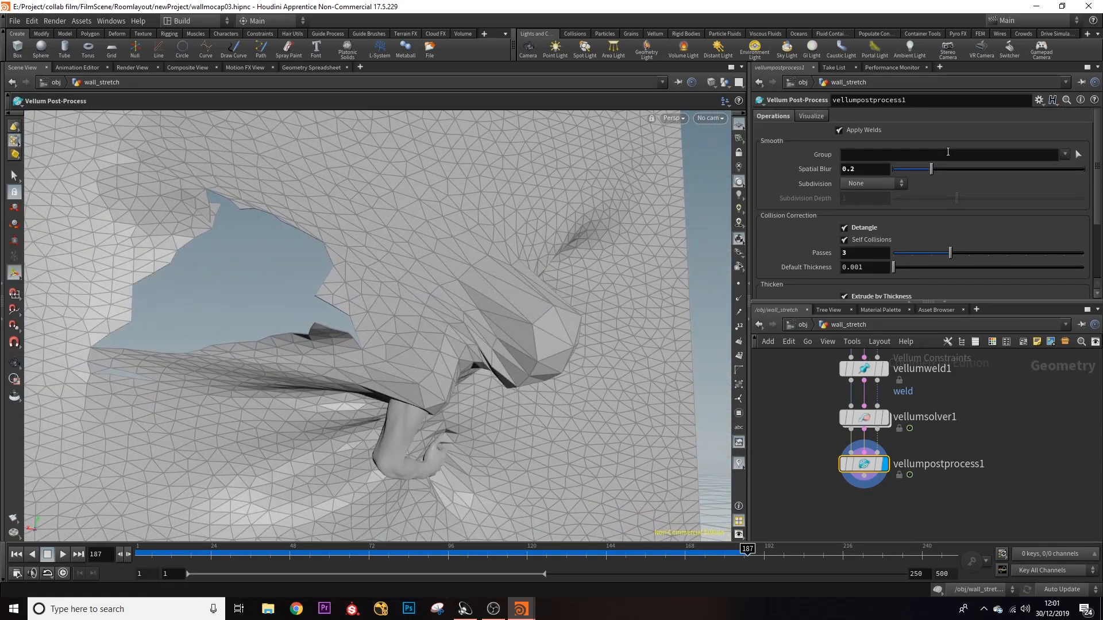
# - Set Spatial Blur to 0 and Subdivision to Loop on vellumpostprocess1, and inspect the smoothed wall
pyautogui.moveTo(932, 170); pyautogui.dragTo(875, 177)
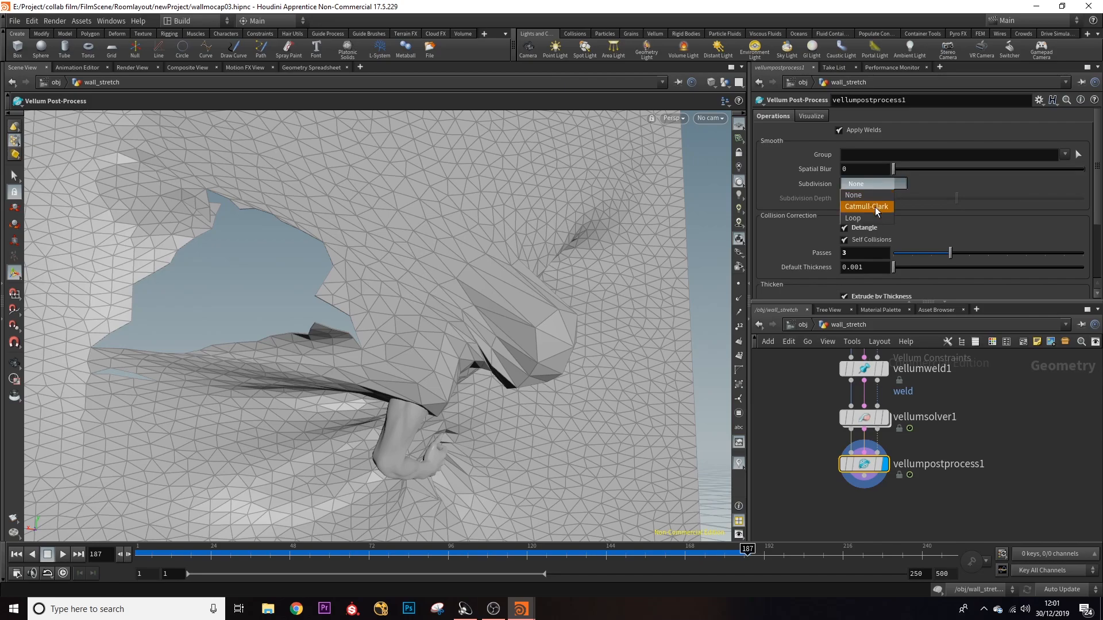
pyautogui.click(874, 216)
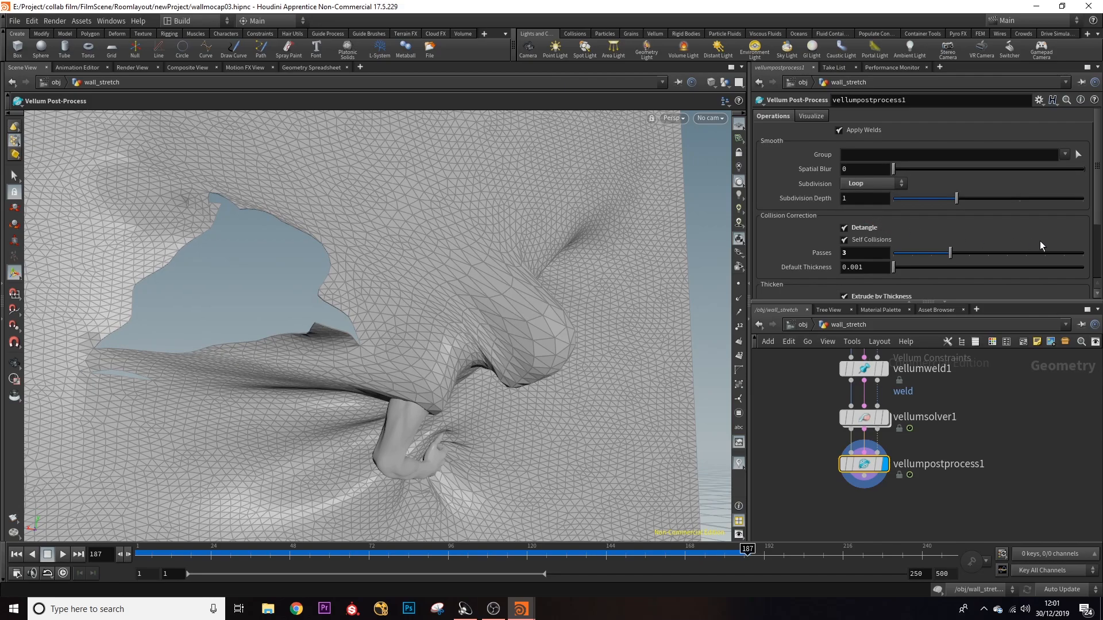
pyautogui.keyDown('alt'); pyautogui.moveTo(629, 307); pyautogui.dragTo(602, 291); pyautogui.keyUp('alt')
pyautogui.keyDown('alt'); pyautogui.scroll(3, 468, 349); pyautogui.keyUp('alt')
pyautogui.keyDown('alt'); pyautogui.moveTo(448, 358); pyautogui.dragTo(517, 396); pyautogui.keyUp('alt')
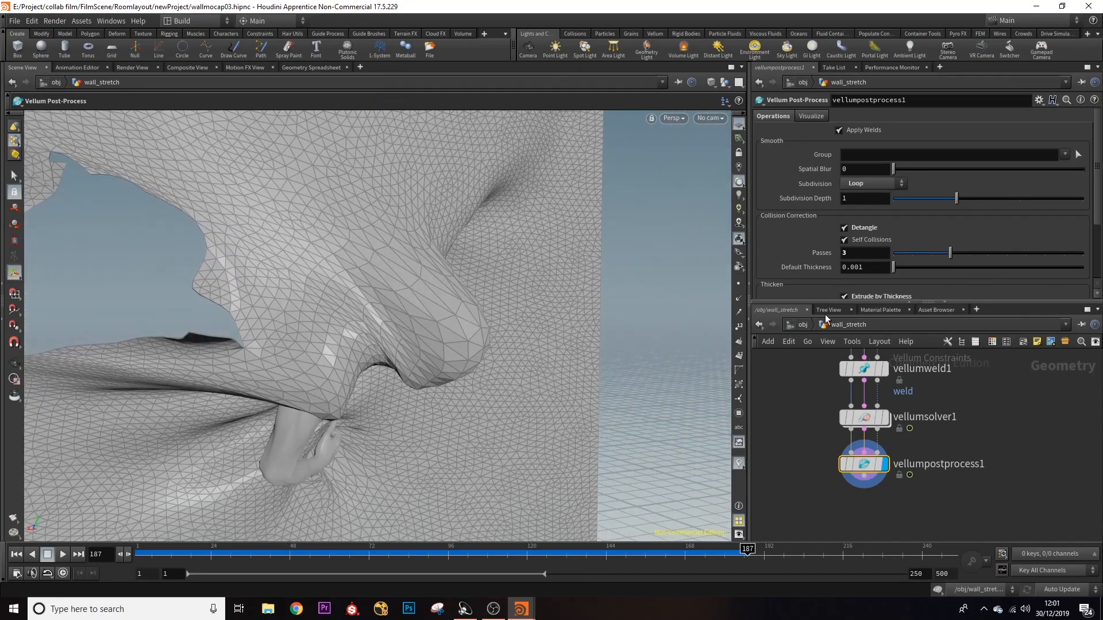
# - Compare the raw vellumsolver1 result with the subdivided vellumpostprocess1 result around the tear
pyautogui.moveTo(891, 423)
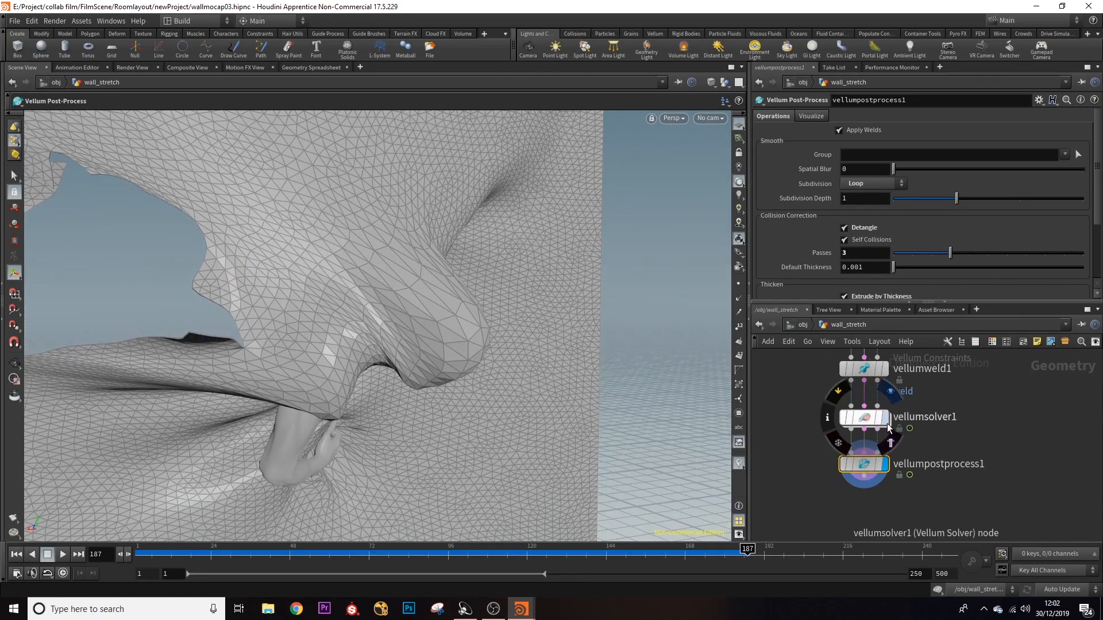
pyautogui.click(888, 427)
pyautogui.keyDown('alt'); pyautogui.moveTo(483, 368); pyautogui.dragTo(402, 373); pyautogui.keyUp('alt')
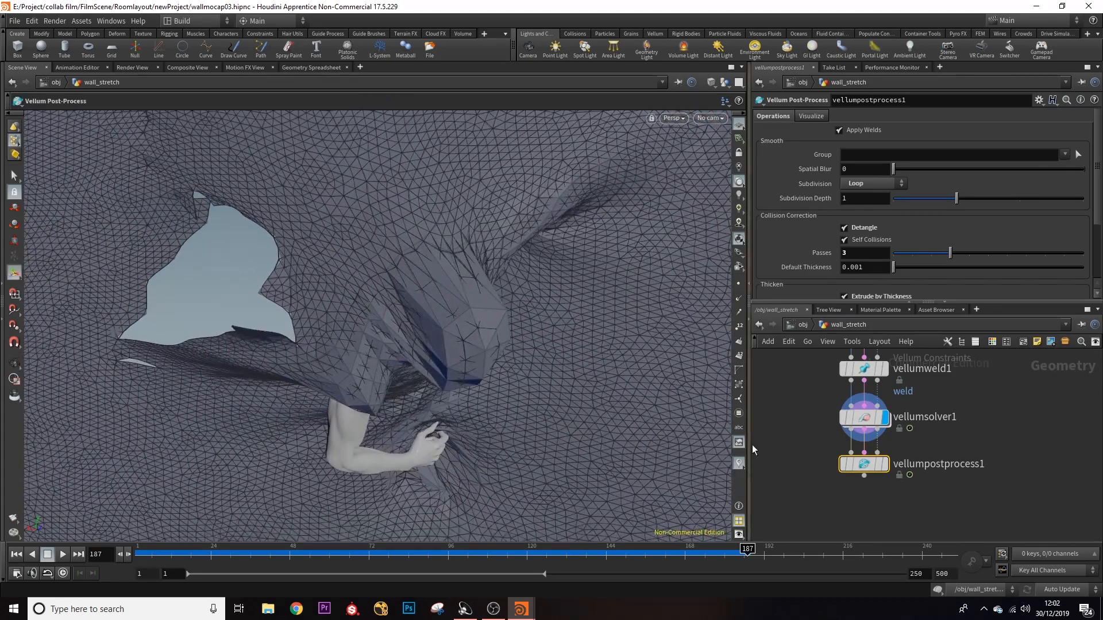
pyautogui.click(885, 466)
pyautogui.keyDown('alt'); pyautogui.moveTo(494, 345); pyautogui.dragTo(451, 344); pyautogui.keyUp('alt')
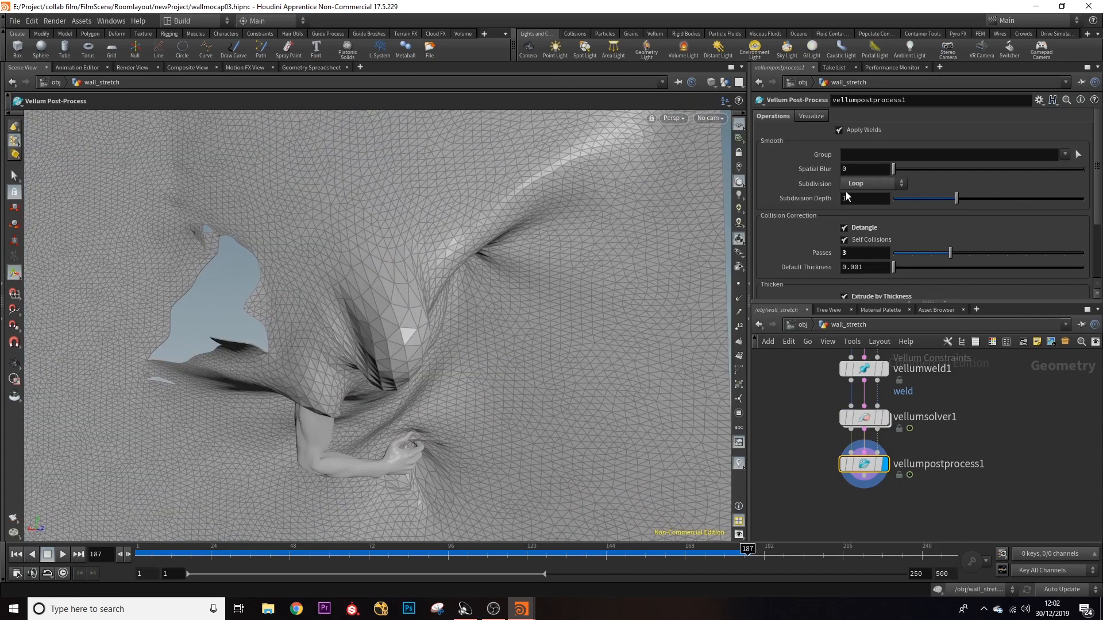
# - Review the subdivision, detangle passes and thickness settings of vellumpostprocess1
pyautogui.moveTo(828, 185)
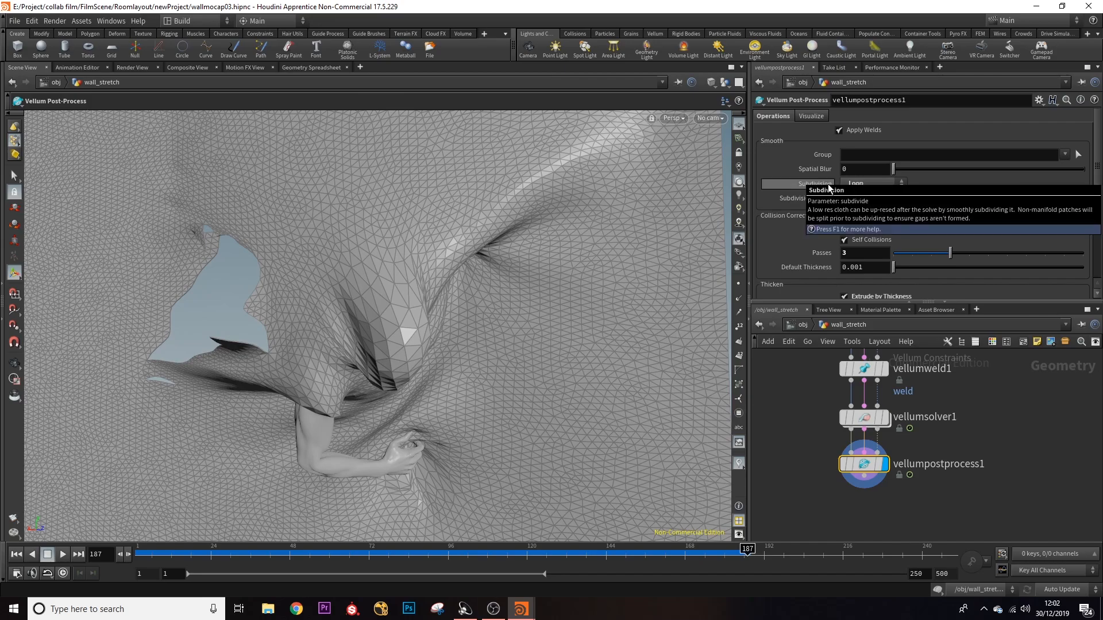
pyautogui.moveTo(806, 200)
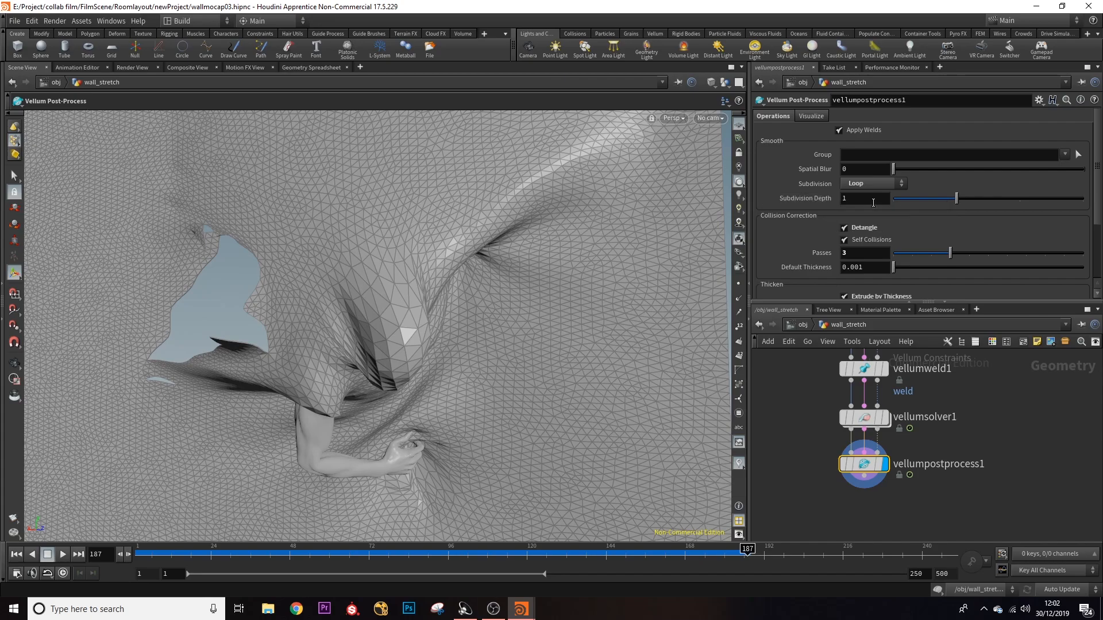
pyautogui.scroll(-2, 914, 231)
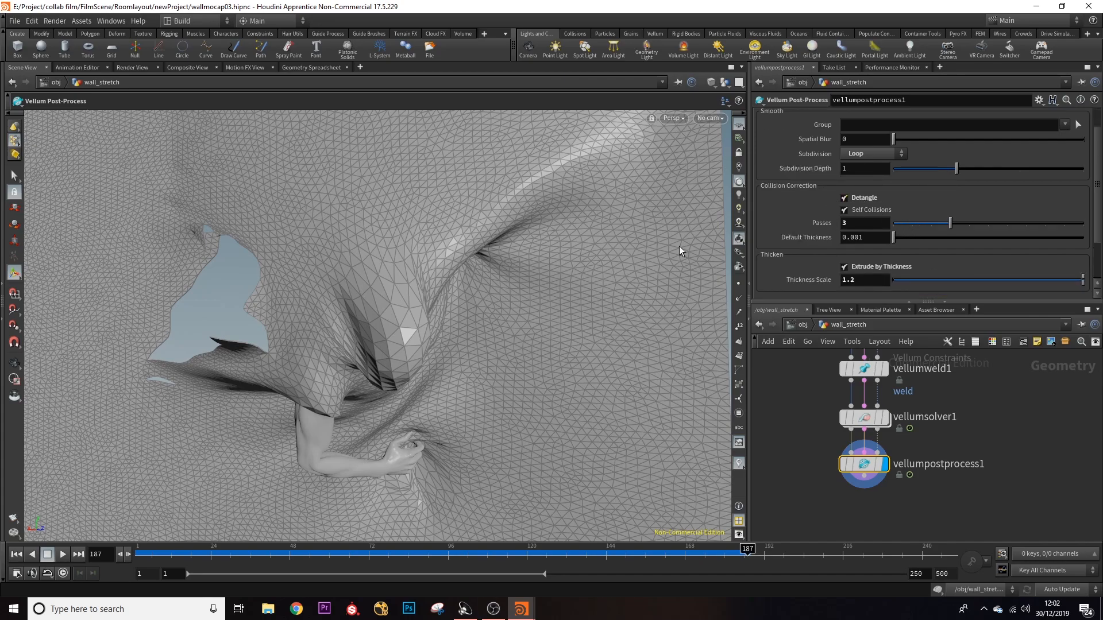
pyautogui.keyDown('alt'); pyautogui.moveTo(446, 287); pyautogui.dragTo(493, 294); pyautogui.keyUp('alt')
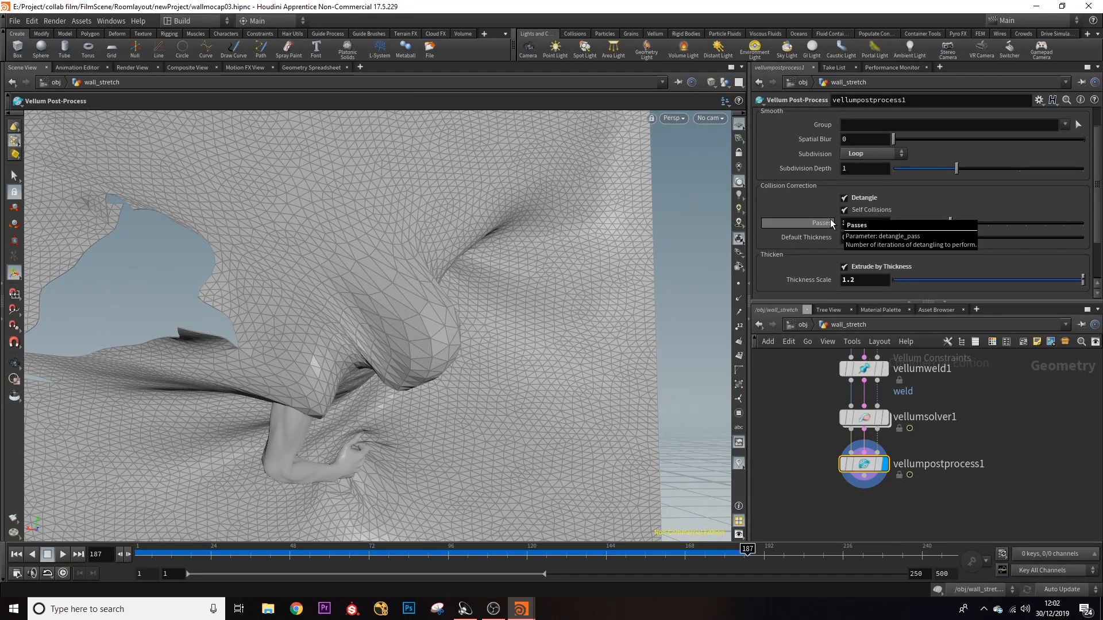
pyautogui.scroll(-2, 890, 251)
# - Scrub the post-processed wall simulation back to frame 56, rewind it to frame 1 and play it
pyautogui.moveTo(657, 251); pyautogui.dragTo(450, 342)
pyautogui.press('Escape')
pyautogui.moveTo(746, 552); pyautogui.dragTo(319, 566)
pyautogui.press('space')
pyautogui.moveTo(439, 342); pyautogui.dragTo(505, 362)
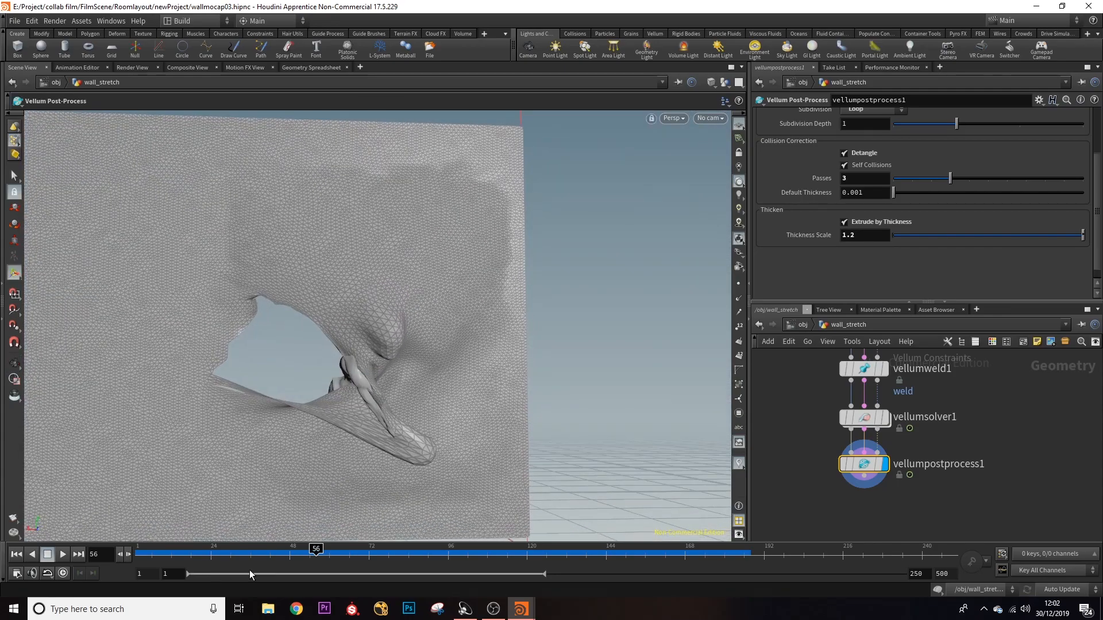
pyautogui.moveTo(310, 549); pyautogui.dragTo(128, 560)
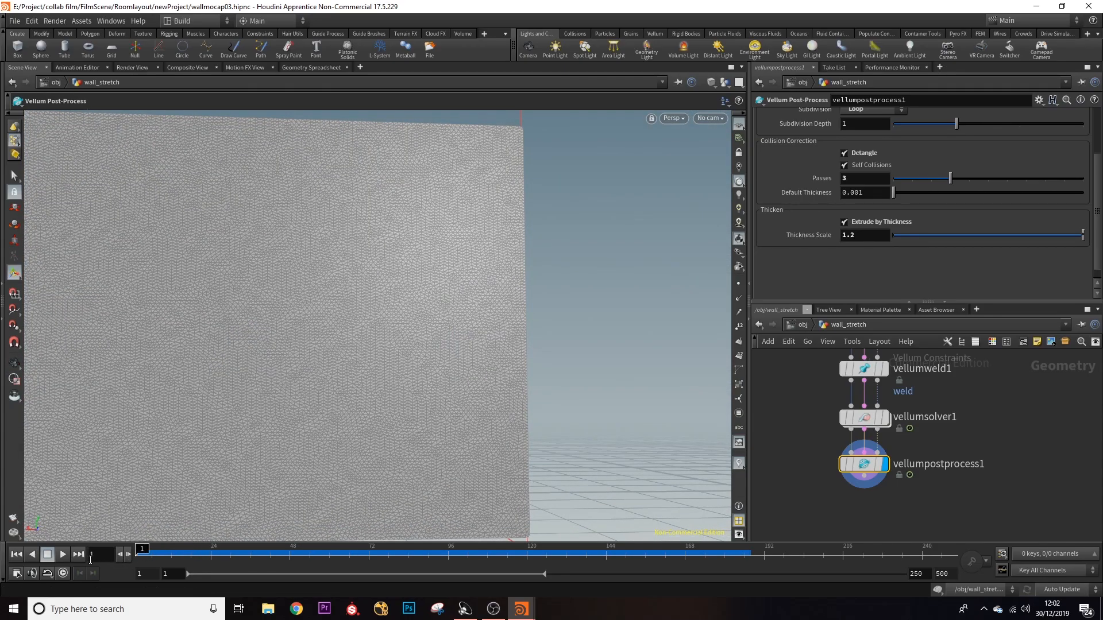
pyautogui.click(63, 555)
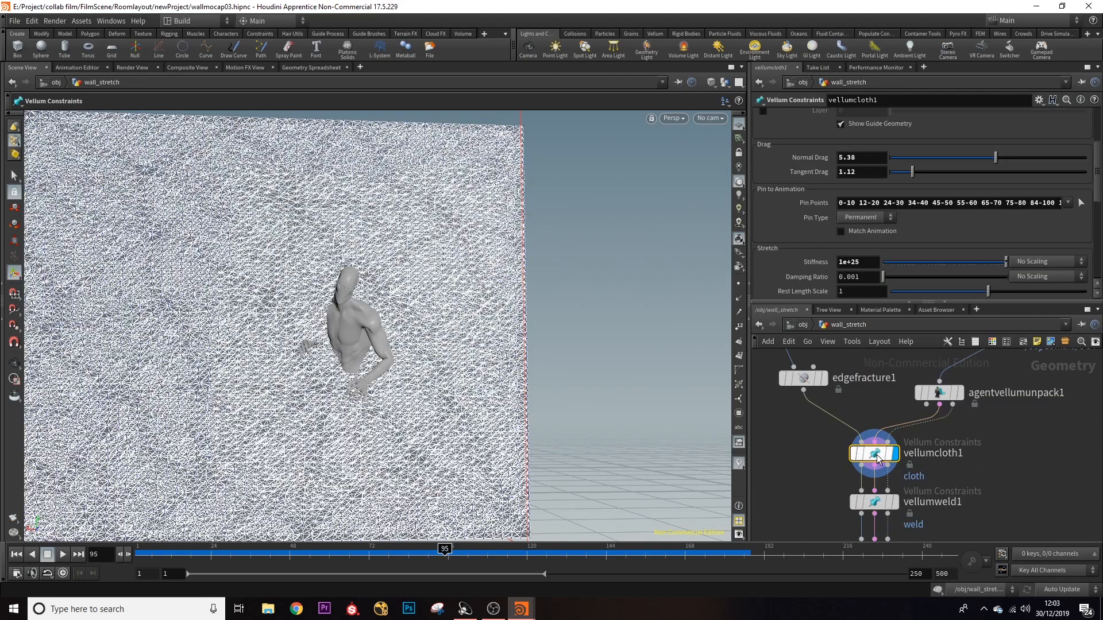
# - Start reselecting the Pin Points of vellumcloth1 and frame the pinned wall points surrounding the rectangular free area around the zombie
pyautogui.moveTo(1018, 496); pyautogui.dragTo(1023, 463, button='middle')
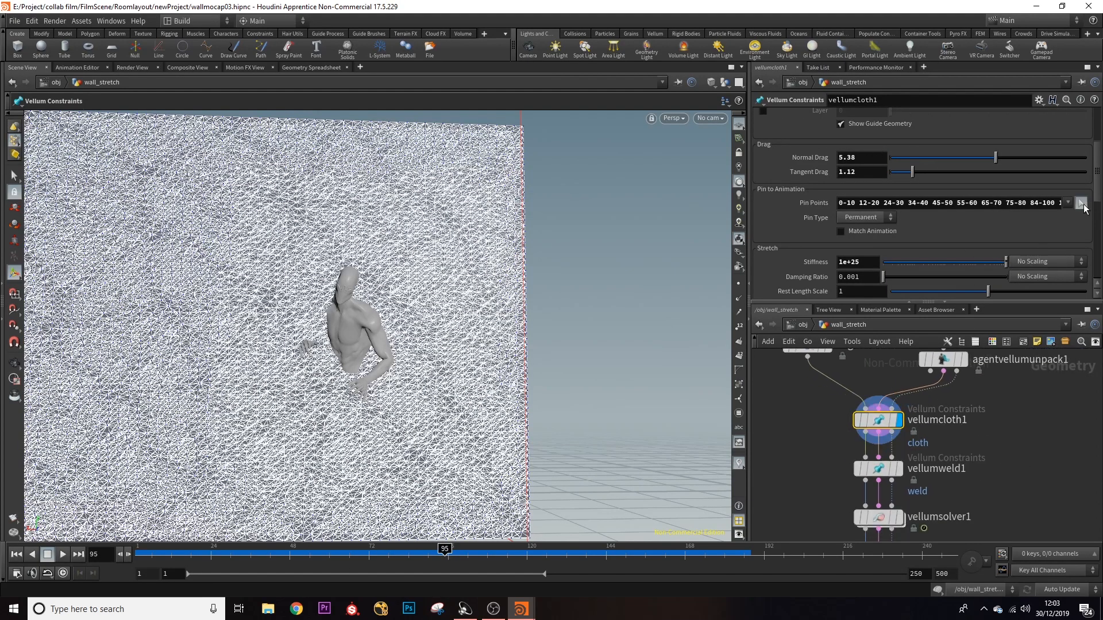
pyautogui.click(1081, 203)
pyautogui.moveTo(530, 315); pyautogui.dragTo(450, 306)
pyautogui.moveTo(88, 192); pyautogui.dragTo(537, 251)
pyautogui.moveTo(66, 150); pyautogui.dragTo(330, 502)
pyautogui.moveTo(534, 161); pyautogui.dragTo(453, 469)
pyautogui.moveTo(119, 446); pyautogui.dragTo(480, 385)
pyautogui.scroll(3, 423, 342)
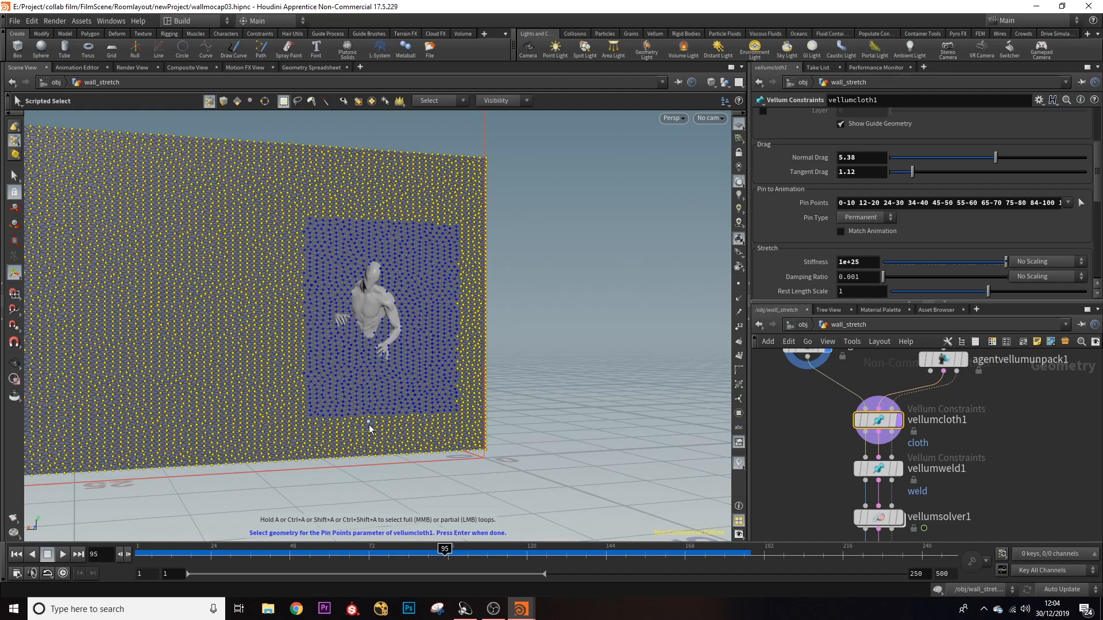
pyautogui.keyDown('alt'); pyautogui.moveTo(463, 374); pyautogui.dragTo(309, 278); pyautogui.keyUp('alt')
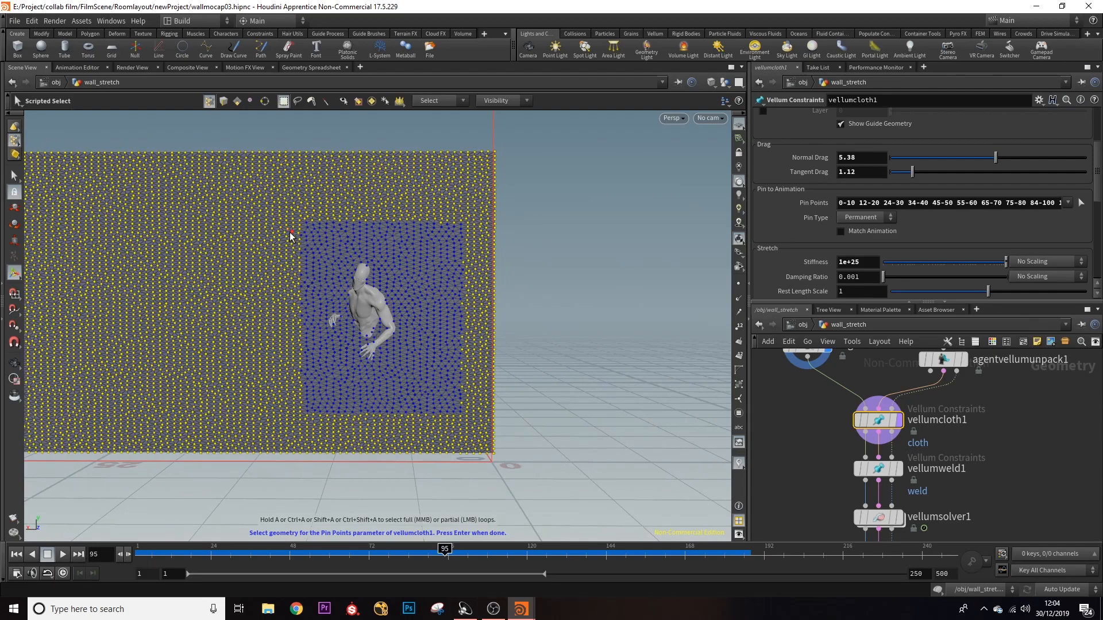
# - Remove small irregular patches of points from the pin selection along the free area's edges to give it a ragged outline
pyautogui.keyDown('ctrl'); pyautogui.moveTo(331, 213); pyautogui.dragTo(346, 223); pyautogui.keyUp('ctrl')
pyautogui.keyDown('ctrl'); pyautogui.moveTo(350, 208); pyautogui.dragTo(373, 225); pyautogui.keyUp('ctrl')
pyautogui.keyDown('ctrl'); pyautogui.moveTo(384, 207); pyautogui.dragTo(397, 229); pyautogui.keyUp('ctrl')
pyautogui.keyDown('ctrl'); pyautogui.moveTo(418, 210); pyautogui.dragTo(435, 226); pyautogui.keyUp('ctrl')
pyautogui.keyDown('ctrl'); pyautogui.moveTo(443, 208); pyautogui.dragTo(464, 233); pyautogui.keyUp('ctrl')
pyautogui.keyDown('ctrl'); pyautogui.moveTo(457, 253); pyautogui.dragTo(479, 274); pyautogui.keyUp('ctrl')
pyautogui.keyDown('ctrl'); pyautogui.moveTo(459, 286); pyautogui.dragTo(481, 315); pyautogui.keyUp('ctrl')
pyautogui.keyDown('ctrl'); pyautogui.moveTo(460, 399); pyautogui.dragTo(373, 422); pyautogui.keyUp('ctrl')
pyautogui.keyDown('ctrl'); pyautogui.moveTo(309, 297); pyautogui.dragTo(291, 277); pyautogui.keyUp('ctrl')
# - Scrub back to around frame 47 and unpin the wall points around the zombie's outstretched hand, checking the coverage on nearby frames
pyautogui.moveTo(452, 548); pyautogui.dragTo(291, 565)
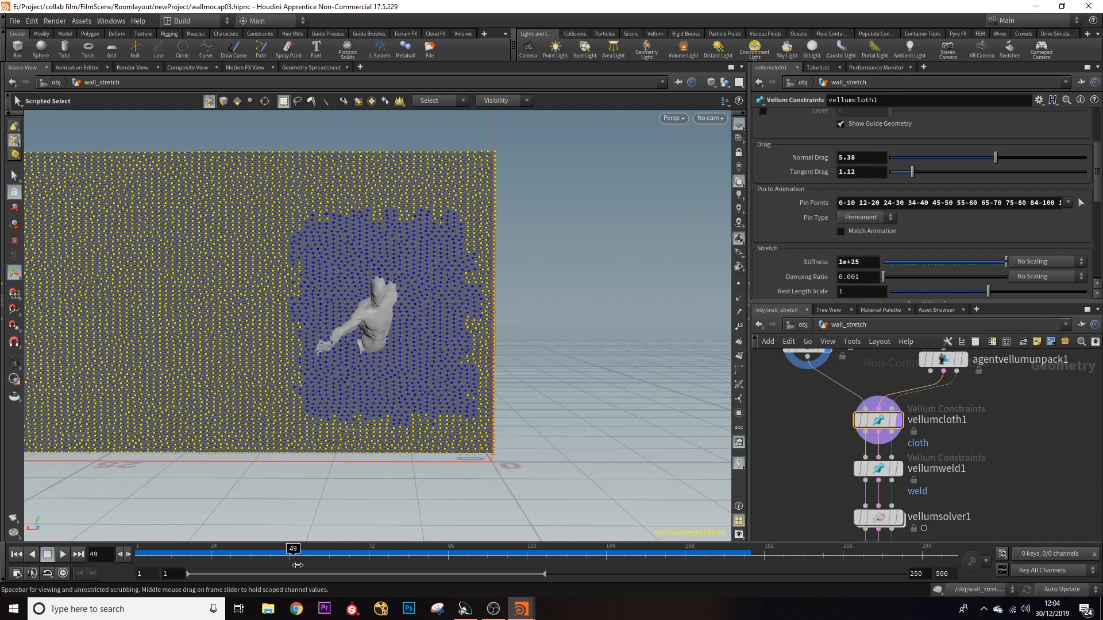
pyautogui.keyDown('ctrl'); pyautogui.moveTo(312, 323); pyautogui.dragTo(278, 344); pyautogui.keyUp('ctrl')
pyautogui.keyDown('ctrl'); pyautogui.moveTo(296, 307); pyautogui.dragTo(270, 332); pyautogui.keyUp('ctrl')
pyautogui.keyDown('ctrl'); pyautogui.moveTo(297, 293); pyautogui.dragTo(281, 303); pyautogui.keyUp('ctrl')
pyautogui.keyDown('ctrl'); pyautogui.moveTo(300, 262); pyautogui.dragTo(288, 280); pyautogui.keyUp('ctrl')
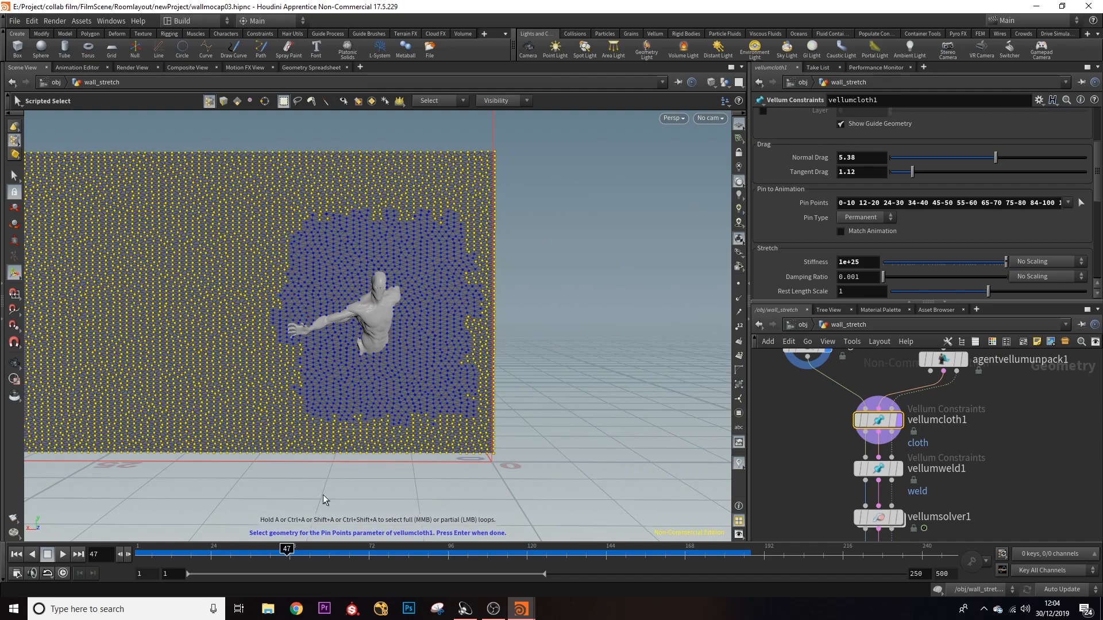
pyautogui.moveTo(287, 549); pyautogui.dragTo(283, 549)
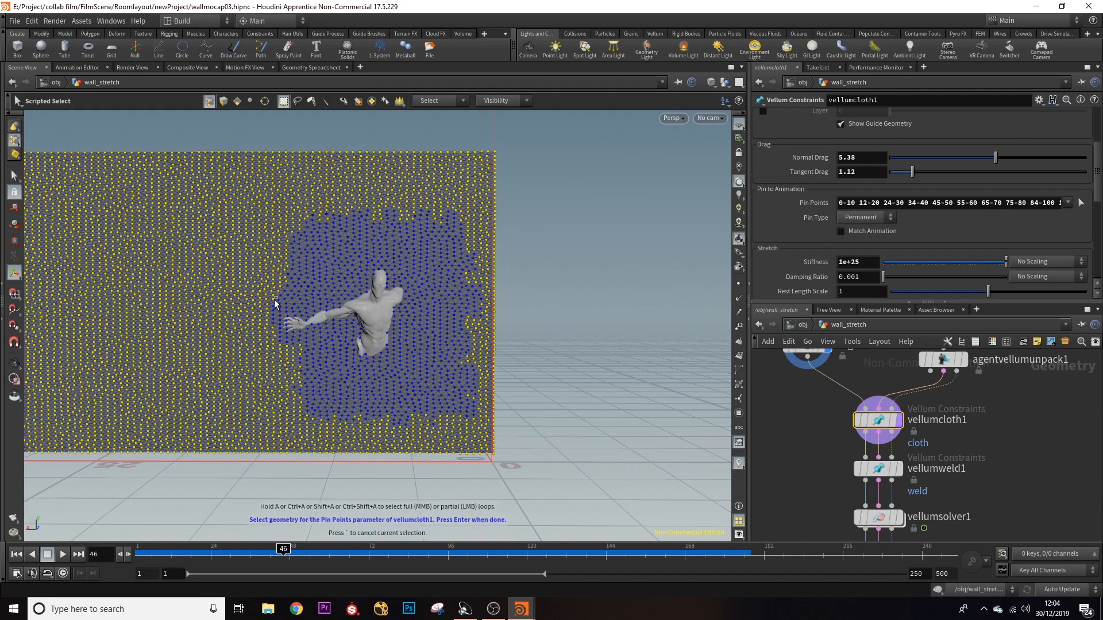
pyautogui.moveTo(296, 561); pyautogui.dragTo(374, 561)
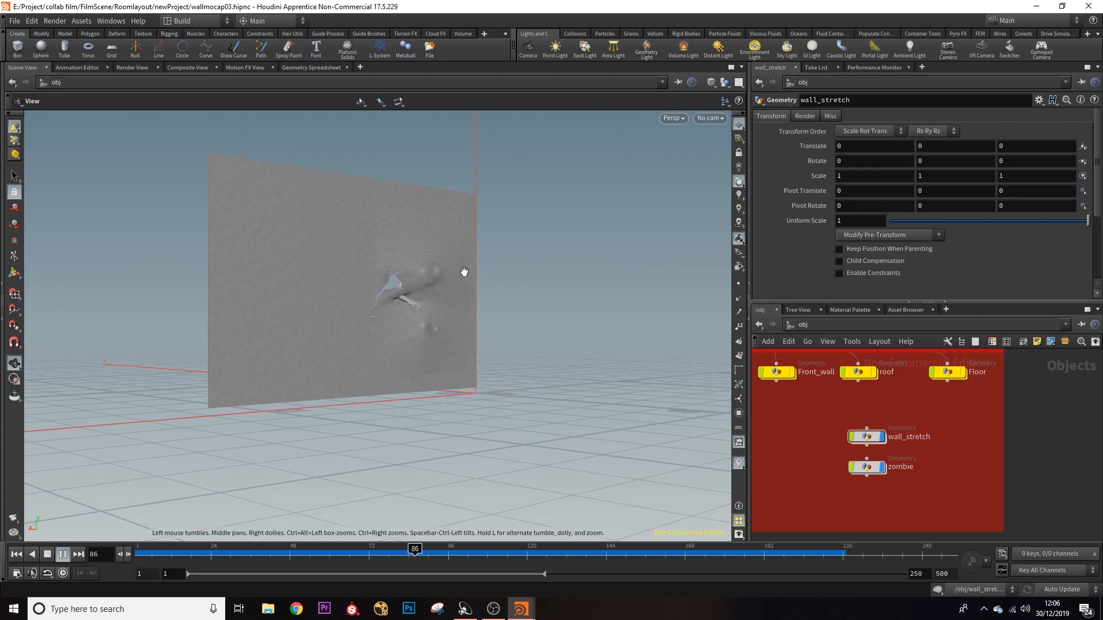
# - Stop the wall_stretch playback at frame 99 and examine the tear and the stretched wall from both sides
pyautogui.click(66, 554)
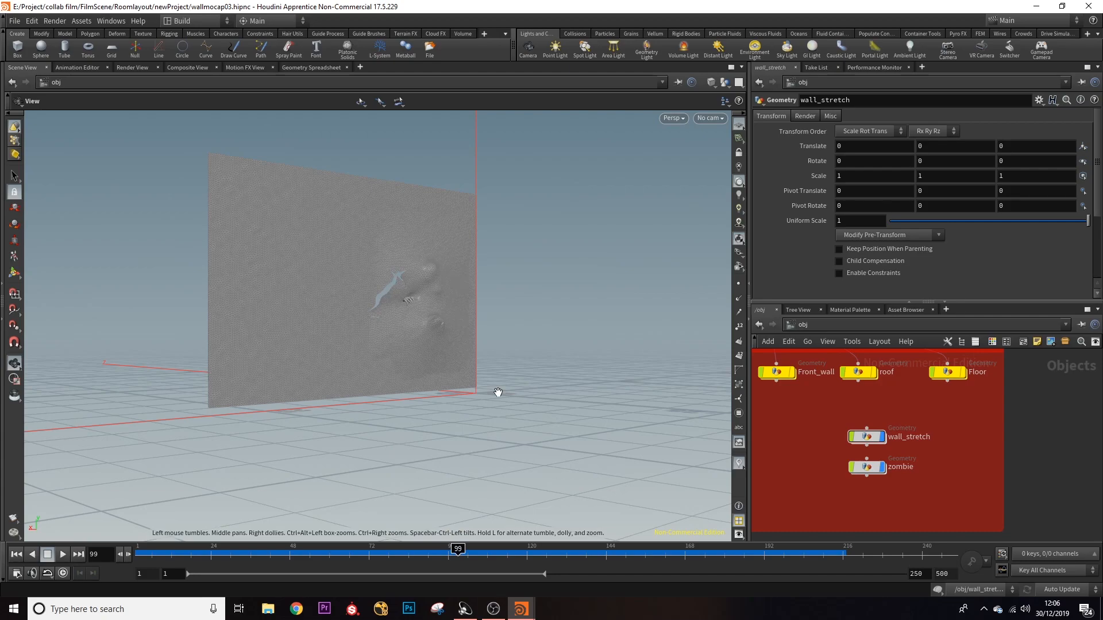
pyautogui.moveTo(447, 289); pyautogui.dragTo(347, 296)
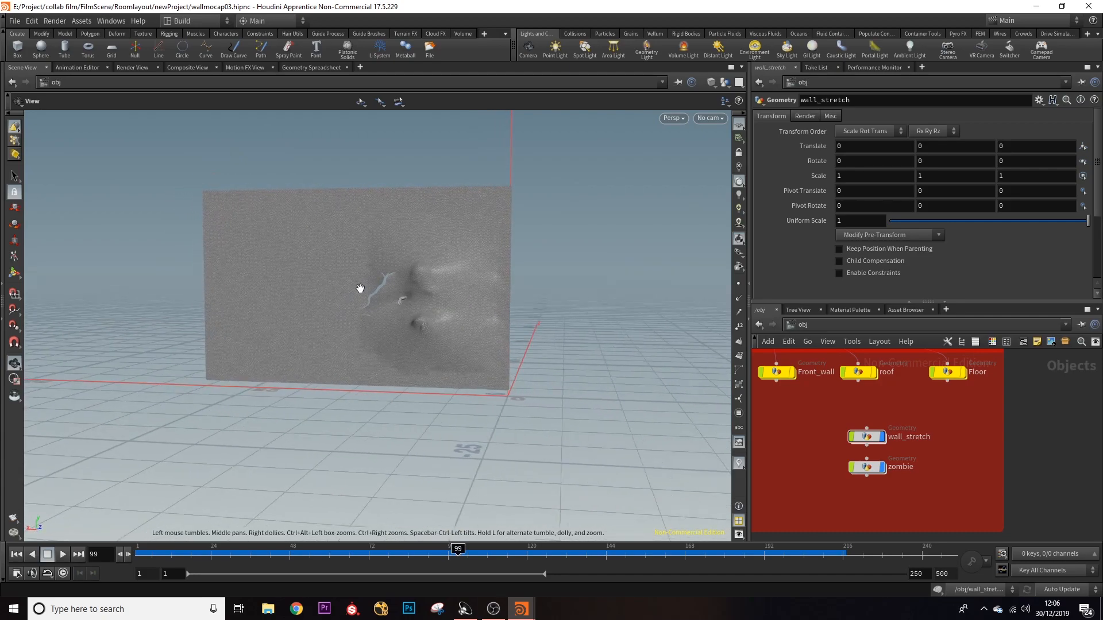
pyautogui.scroll(5, 435, 263)
pyautogui.moveTo(413, 309); pyautogui.dragTo(526, 321)
pyautogui.moveTo(397, 305)
pyautogui.mouseDown()
pyautogui.moveTo(478, 312)
pyautogui.moveTo(389, 298)
pyautogui.mouseUp()
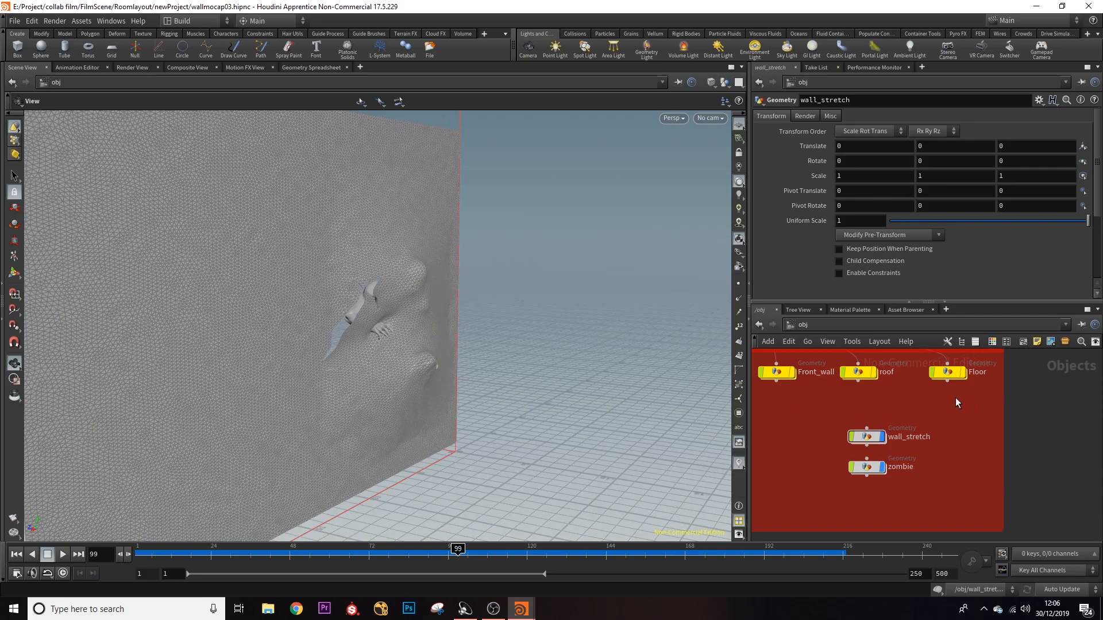
pyautogui.moveTo(871, 441)
pyautogui.moveTo(438, 295); pyautogui.dragTo(290, 308)
pyautogui.moveTo(466, 278); pyautogui.dragTo(593, 300)
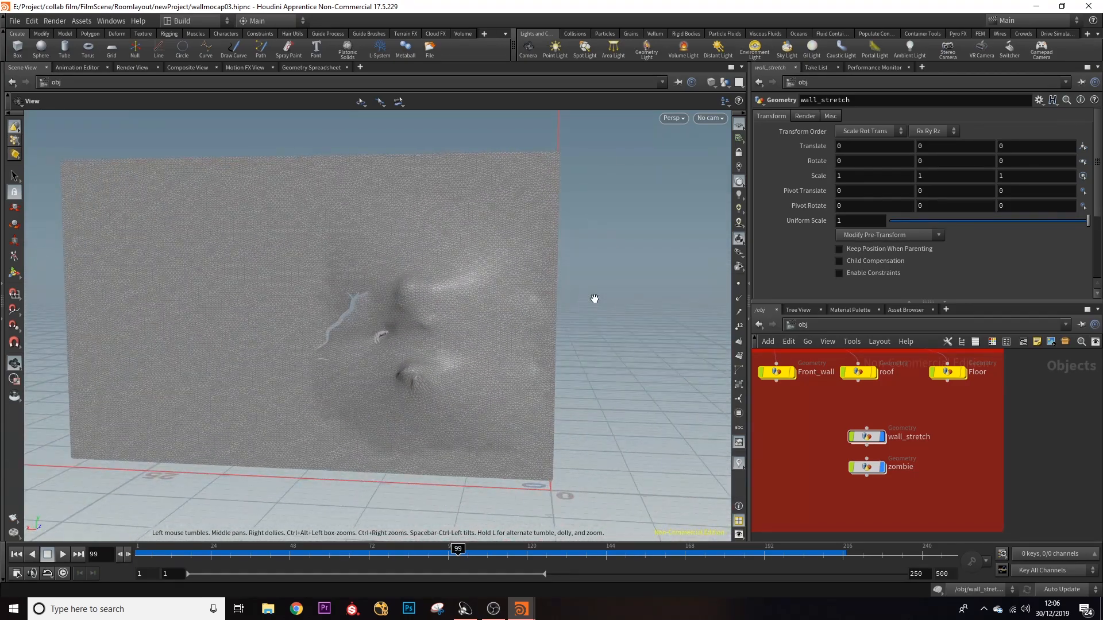